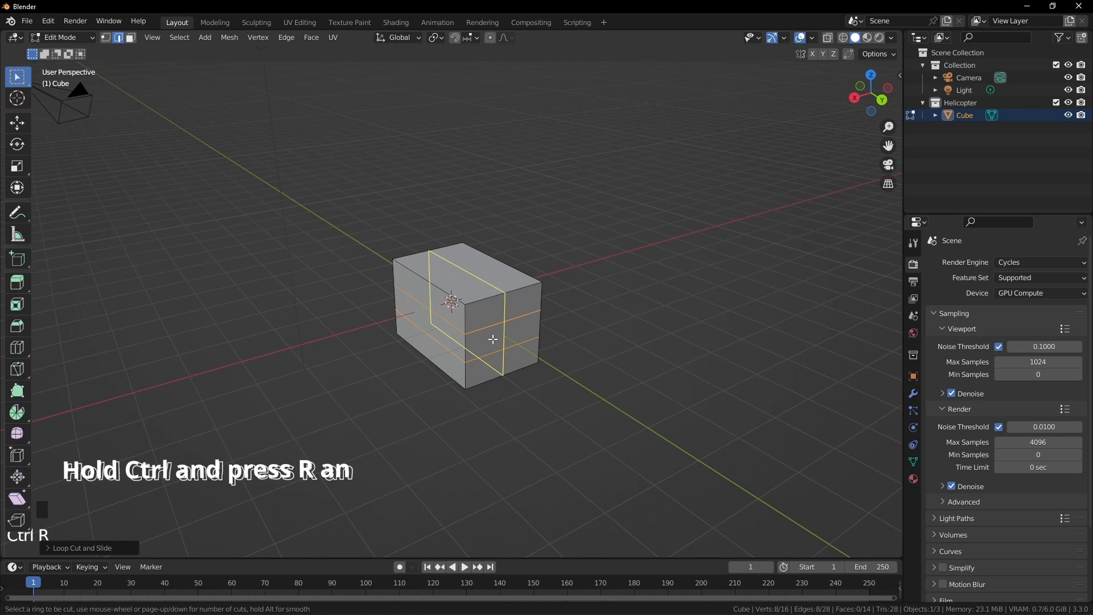
Step: Add two centred vertical loop cuts along the box's length and two more centred loop cuts across it
{"action": "scroll", "coordinate": [493, 339], "scroll_direction": "up", "scroll_amount": 1}
{"action": "left_click", "coordinate": [494, 340]}
{"action": "right_click", "coordinate": [498, 344]}
{"action": "middle_click_drag", "start_coordinate": [477, 345], "coordinate": [498, 347]}
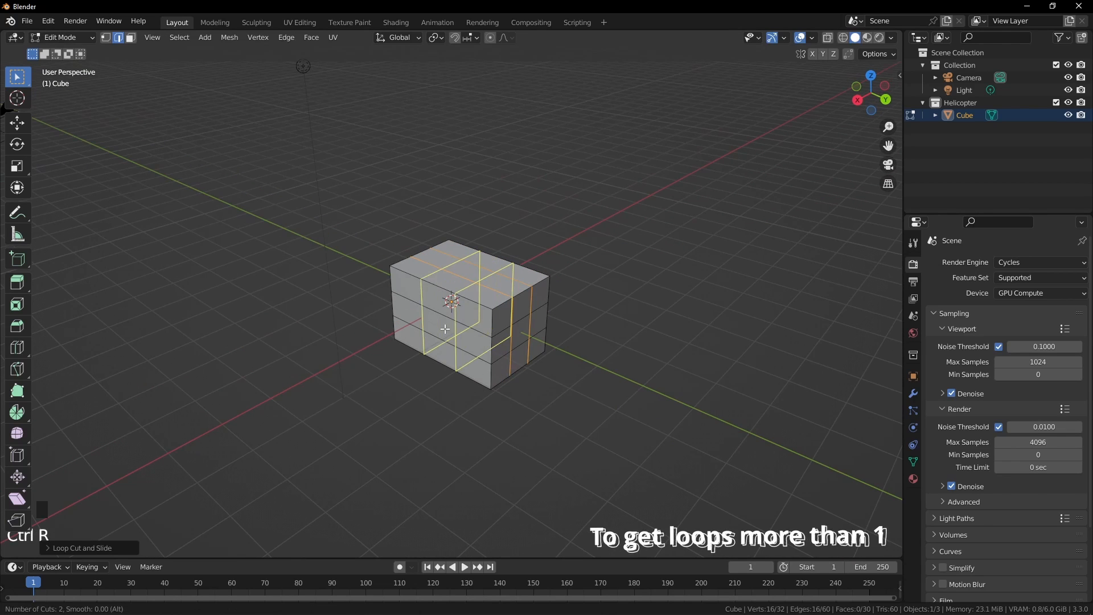
{"action": "left_click", "coordinate": [445, 329]}
{"action": "right_click", "coordinate": [445, 329]}
Step: In wireframe front view, move the box's upper-left corner vertices inward by about 0.18 m in X and 0.13 m down
{"action": "mouse_move", "coordinate": [445, 329]}
{"action": "middle_mouse_down"}
{"action": "mouse_move", "coordinate": [600, 330]}
{"action": "mouse_move", "coordinate": [525, 317]}
{"action": "mouse_move", "coordinate": [484, 329]}
{"action": "mouse_move", "coordinate": [517, 320]}
{"action": "mouse_move", "coordinate": [476, 315]}
{"action": "middle_mouse_up"}
{"action": "key", "text": "z"}
{"action": "left_click", "coordinate": [376, 314]}
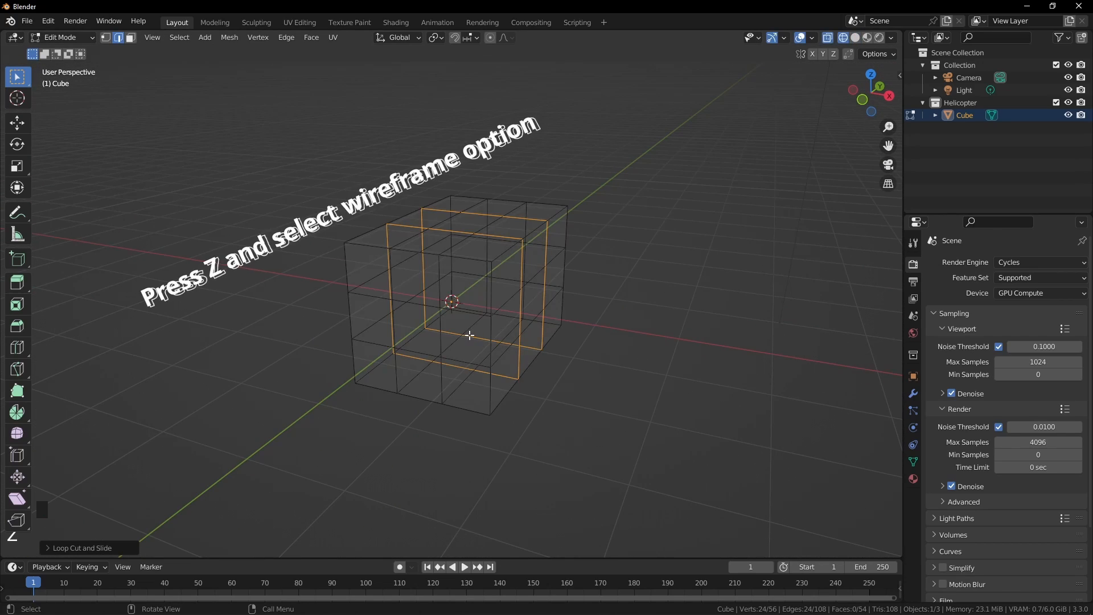
{"action": "key", "text": "KP_1"}
{"action": "scroll", "coordinate": [469, 336], "scroll_direction": "up", "scroll_amount": 3}
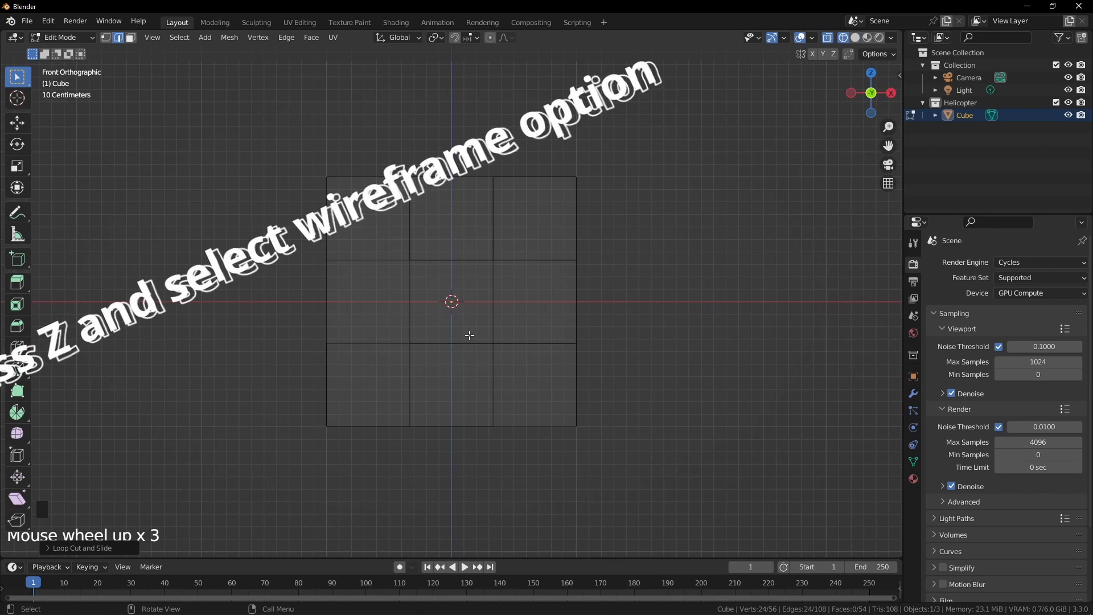
{"action": "key", "text": "1"}
{"action": "left_click_drag", "start_coordinate": [280, 151], "coordinate": [342, 196]}
{"action": "key", "text": "g"}
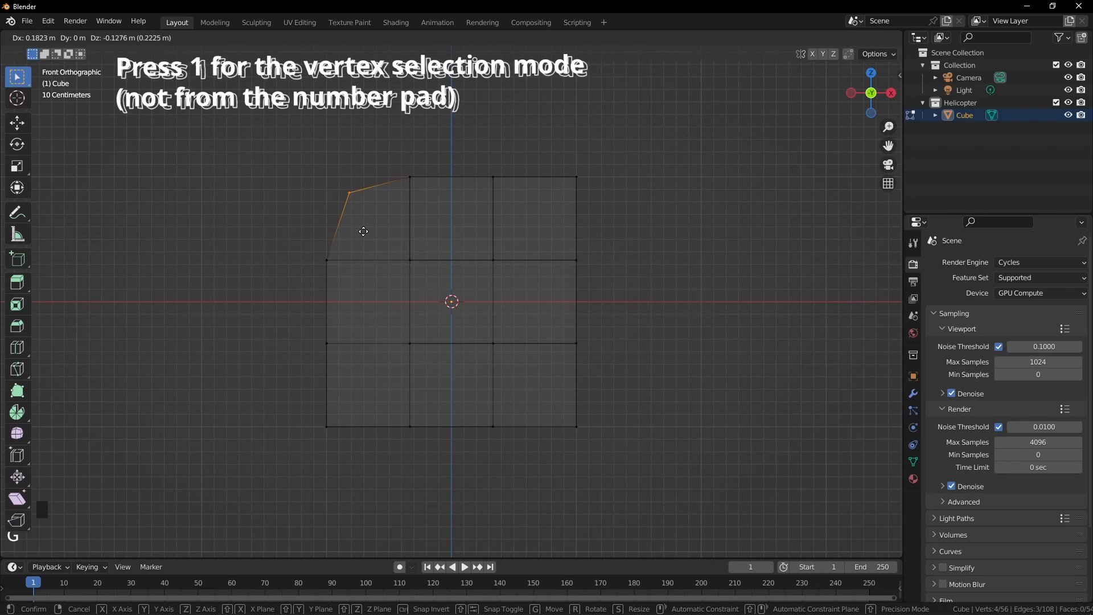
{"action": "left_click", "coordinate": [362, 234]}
Step: Pull the upper-right corner vertices inward and down by about 0.2 m in the front view, and fine-tune the upper-left corner to match
{"action": "left_click_drag", "start_coordinate": [524, 171], "coordinate": [602, 207]}
{"action": "key", "text": "g"}
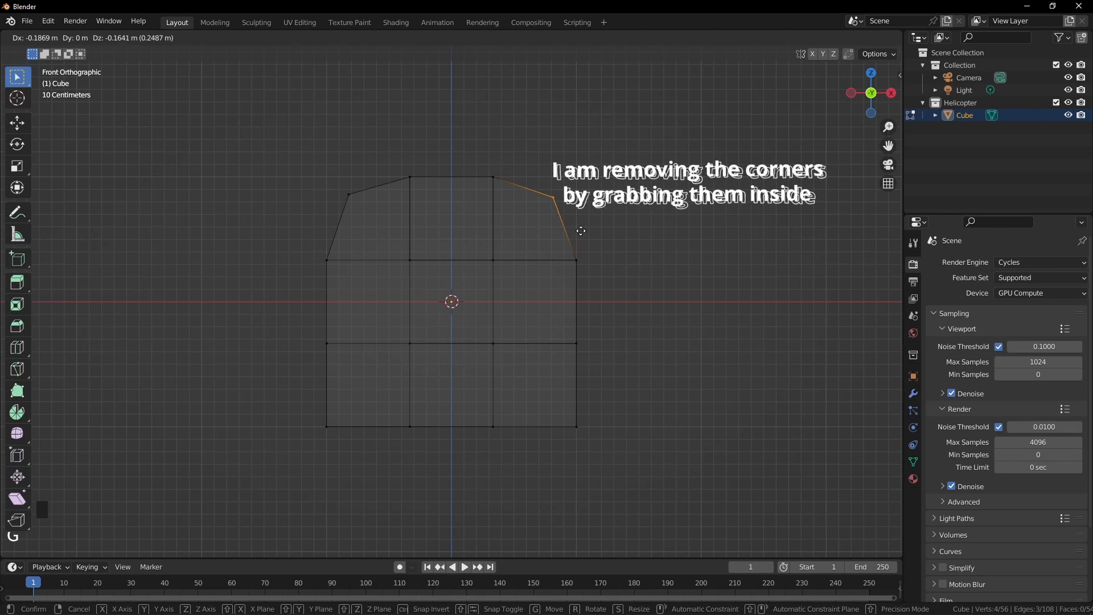
{"action": "left_click", "coordinate": [580, 228]}
{"action": "left_click_drag", "start_coordinate": [358, 199], "coordinate": [358, 198]}
{"action": "key", "text": "g"}
{"action": "left_click", "coordinate": [359, 201]}
Step: Scale both lower corner vertex sets together to about 0.75 and raise them along Z to bevel the underside corners
{"action": "left_click_drag", "start_coordinate": [294, 419], "coordinate": [341, 439]}
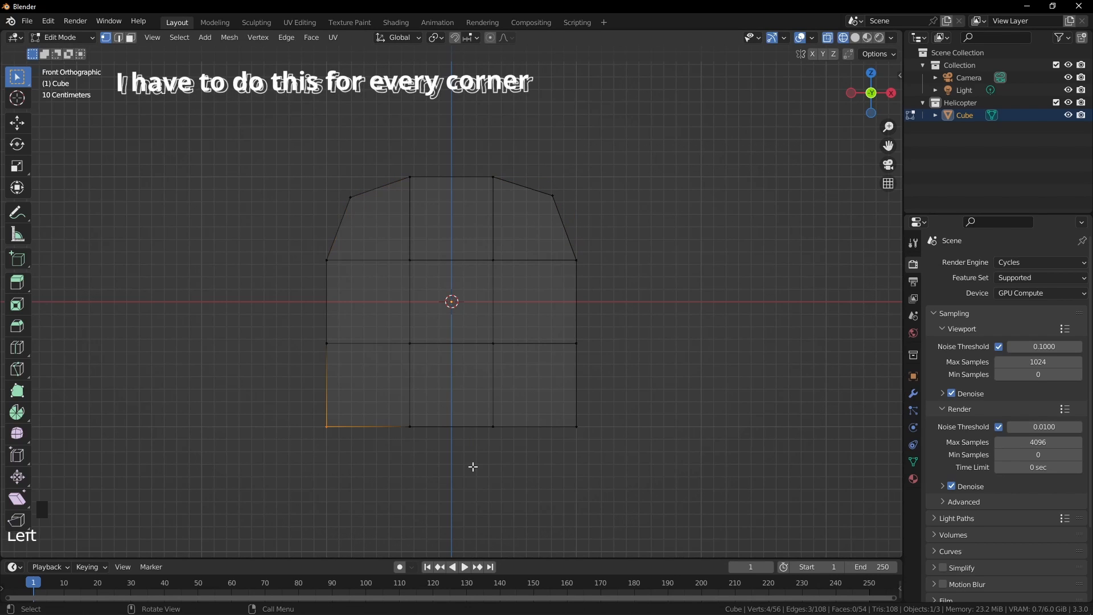
{"action": "left_click_drag", "start_coordinate": [548, 414], "coordinate": [598, 451], "text": "shift"}
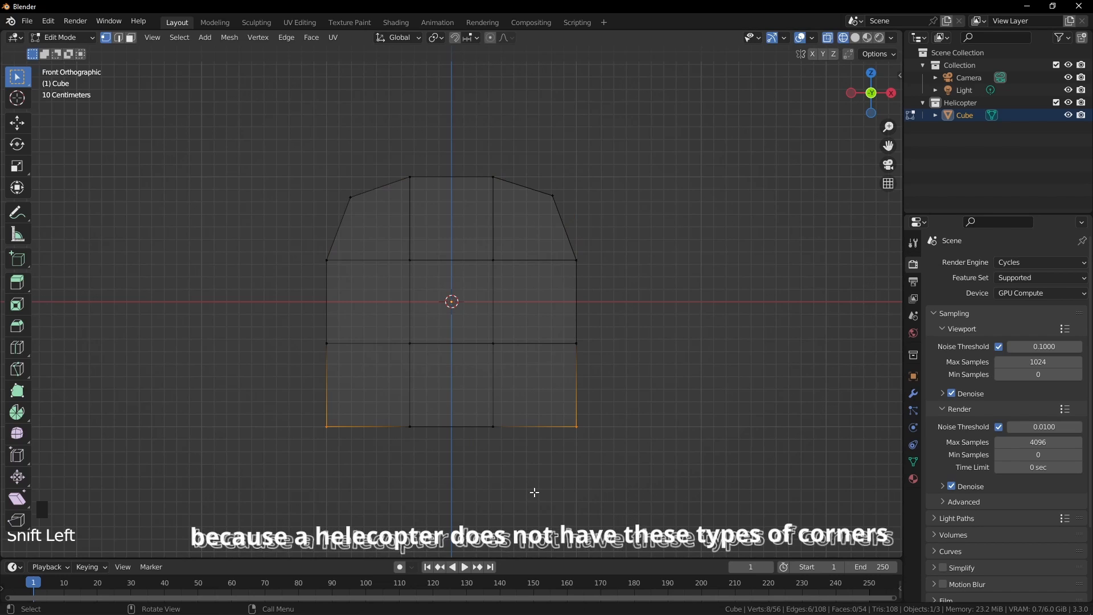
{"action": "key", "text": "s"}
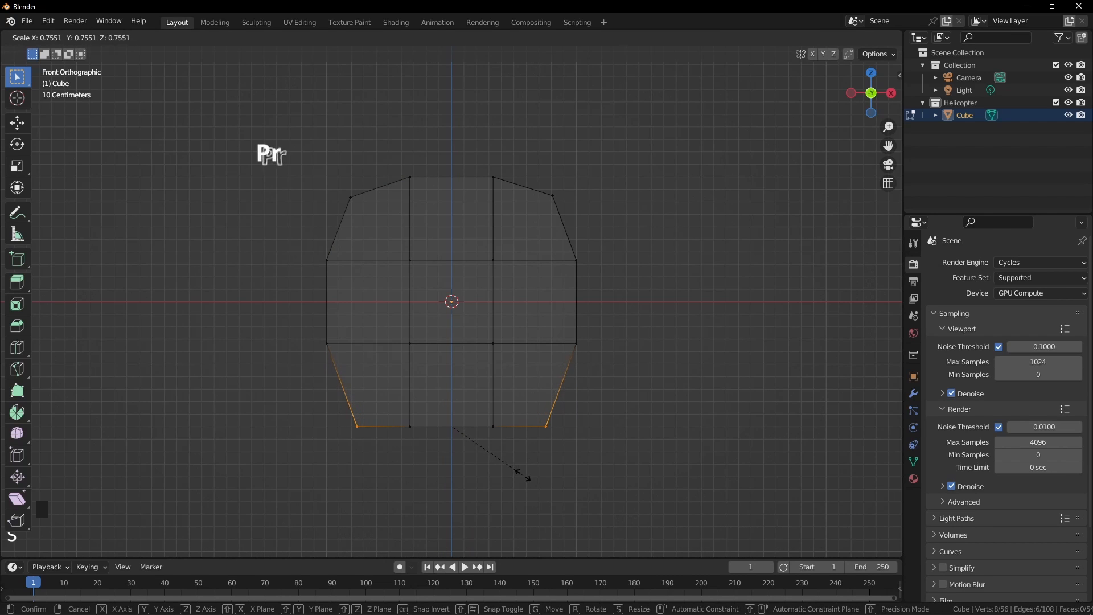
{"action": "left_click", "coordinate": [523, 474]}
{"action": "key", "text": "g"}
{"action": "key", "text": "z"}
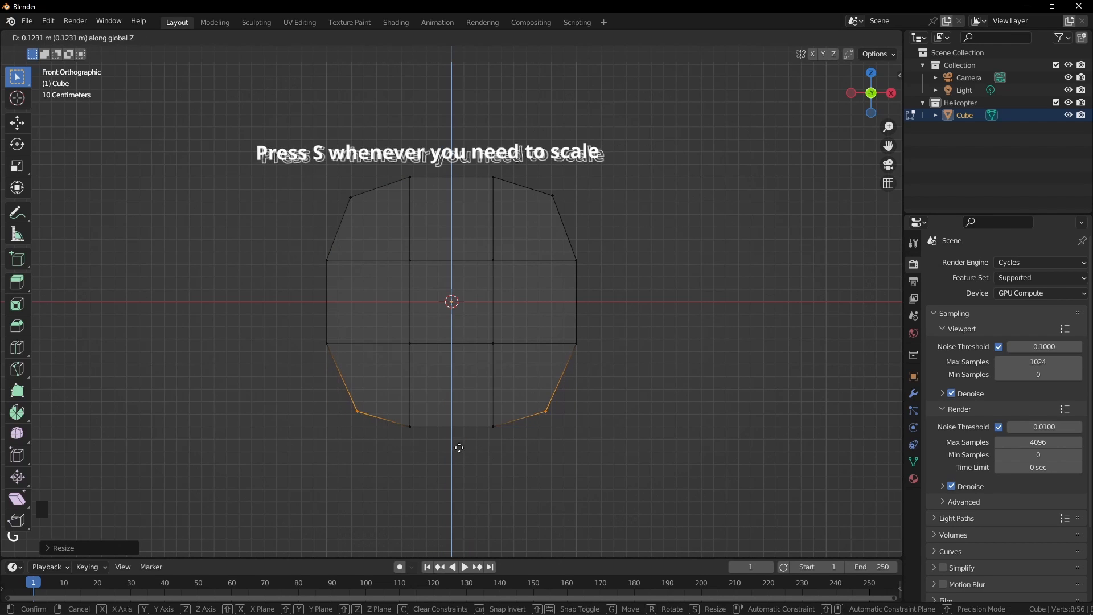
{"action": "left_click", "coordinate": [459, 438]}
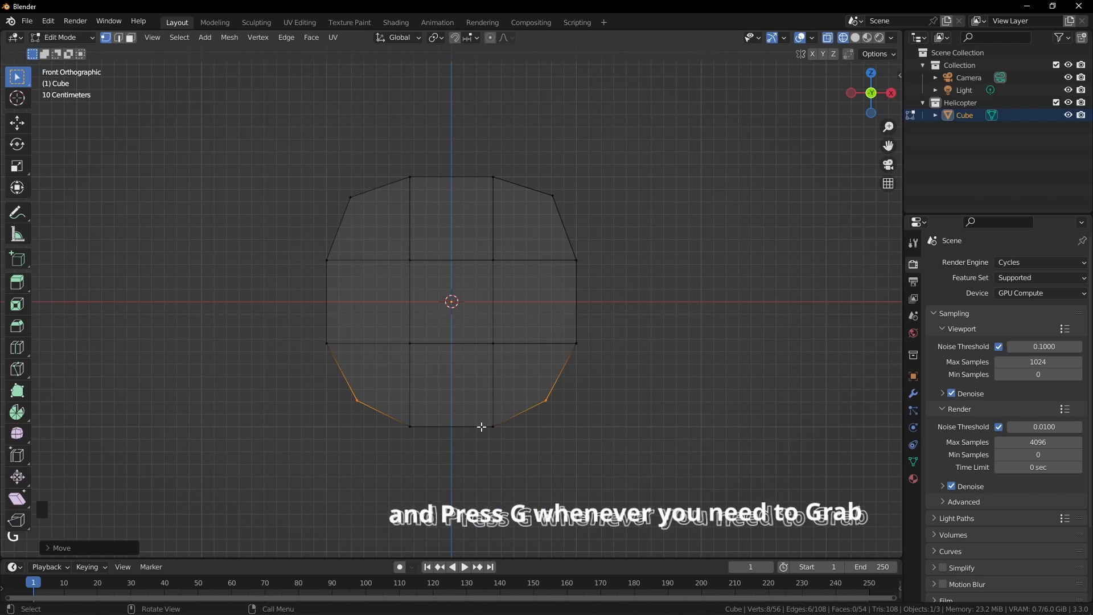
Step: In solid shading, select the three faces of the front end's middle column and move them outward along the Y axis
{"action": "key", "text": "3"}
{"action": "middle_click_drag", "start_coordinate": [483, 346], "coordinate": [401, 308]}
{"action": "left_click", "coordinate": [415, 346], "text": "shift"}
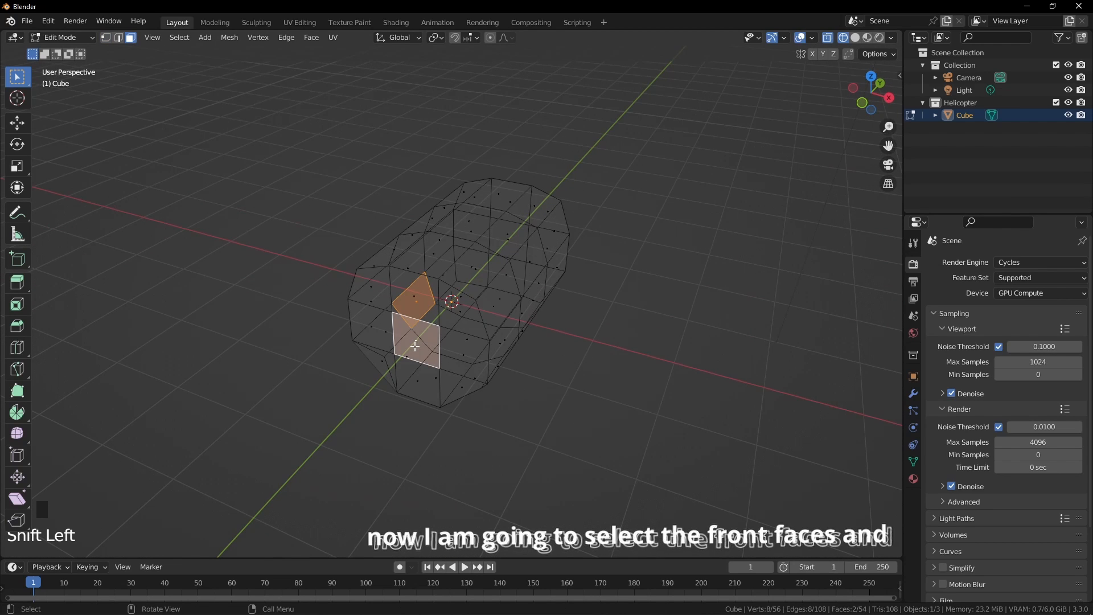
{"action": "key", "text": "z"}
{"action": "left_click", "coordinate": [504, 346]}
{"action": "left_click", "coordinate": [415, 323]}
{"action": "left_click", "coordinate": [415, 342], "text": "shift"}
{"action": "left_click", "coordinate": [421, 380], "text": "shift"}
{"action": "key", "text": "g"}
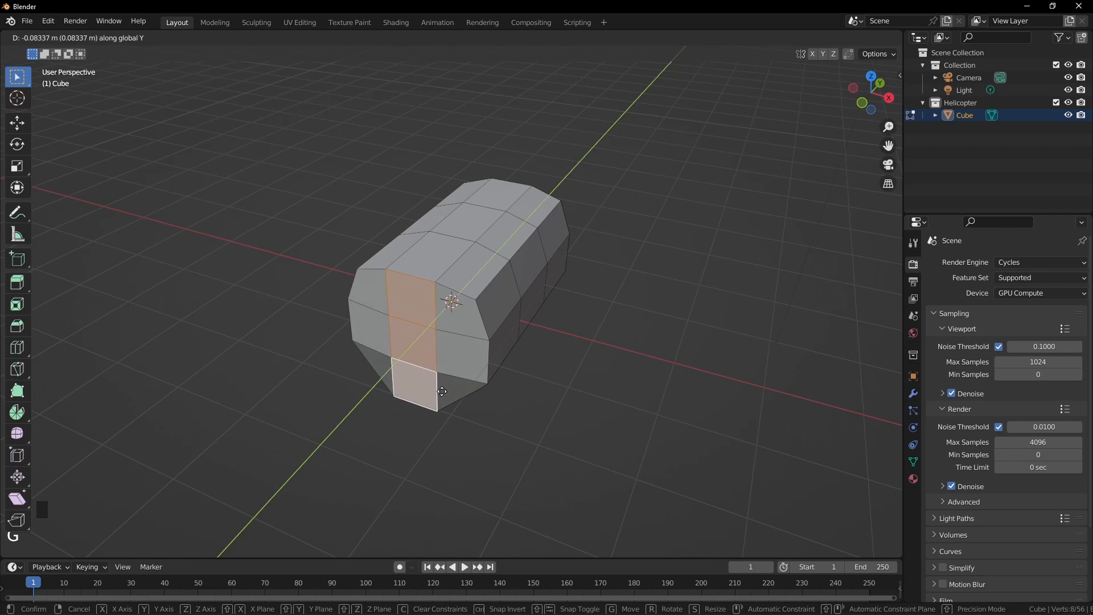
{"action": "left_click", "coordinate": [433, 398]}
Step: Raise the lower edge of the protruding front nose about 0.3 m along Z
{"action": "middle_click_drag", "start_coordinate": [542, 439], "coordinate": [329, 412]}
{"action": "left_click", "coordinate": [348, 415]}
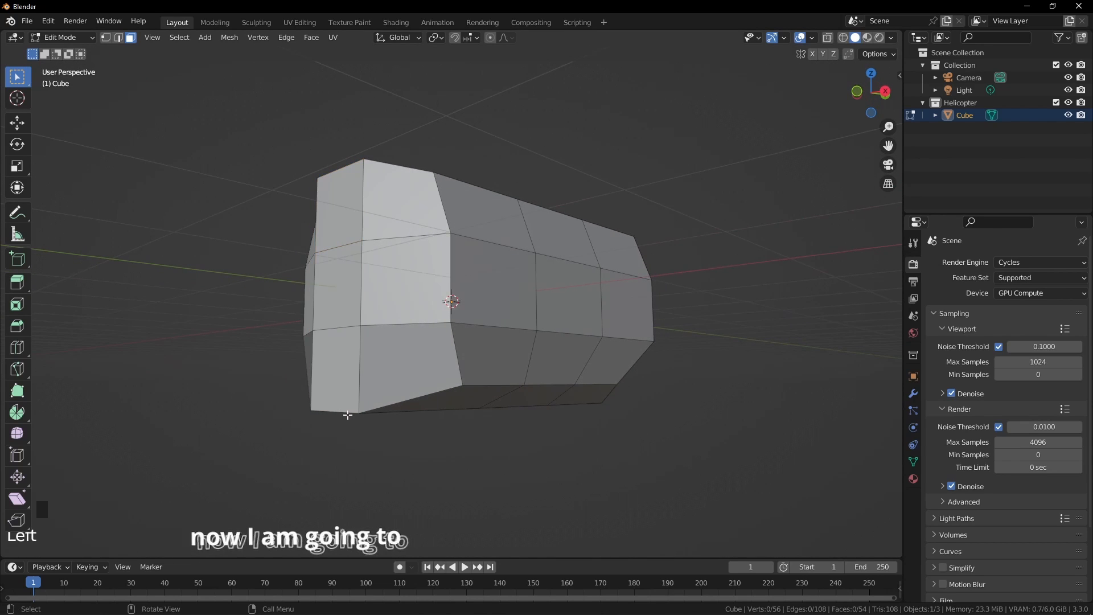
{"action": "key", "text": "2"}
{"action": "left_click", "coordinate": [346, 412]}
{"action": "key", "text": "g"}
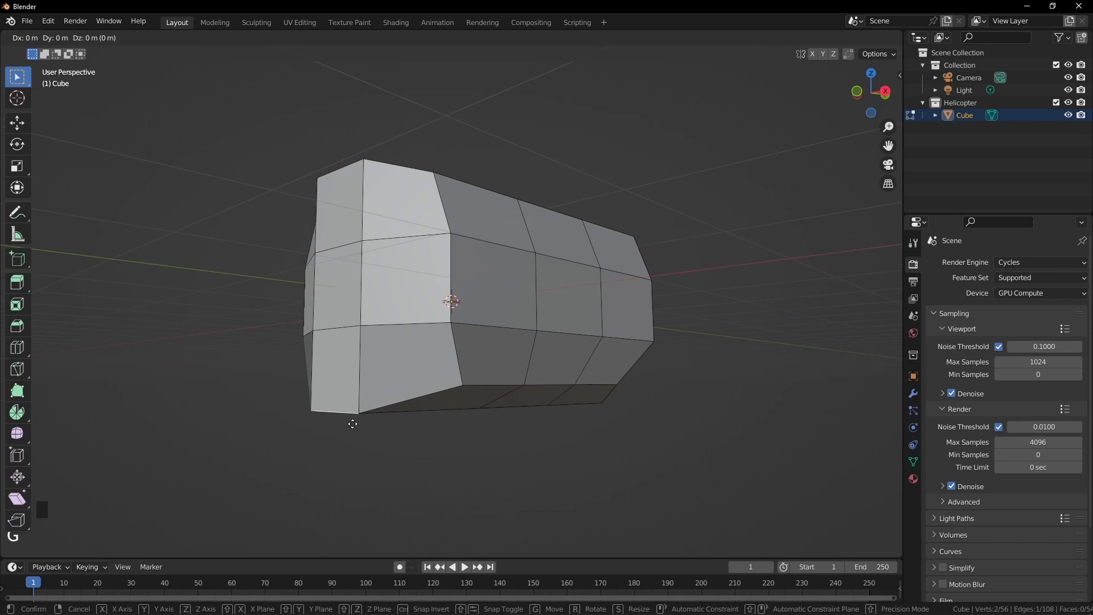
{"action": "key", "text": "z"}
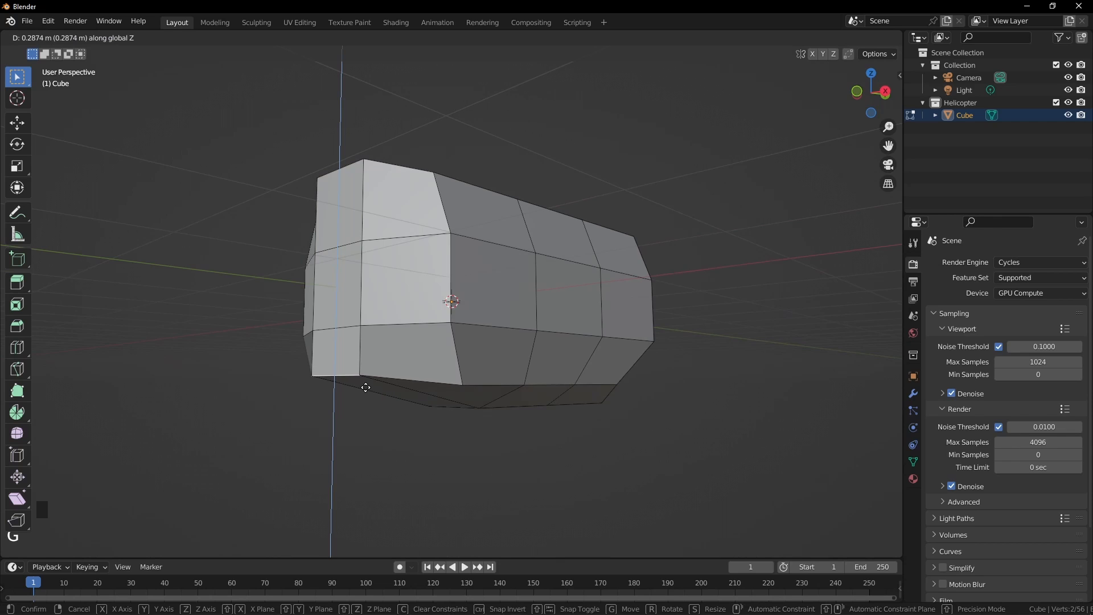
{"action": "left_click", "coordinate": [370, 383]}
Step: In right side view, move the lower nose edge about 0.25 m rearward and 0.05 m up
{"action": "key", "text": "KP_1"}
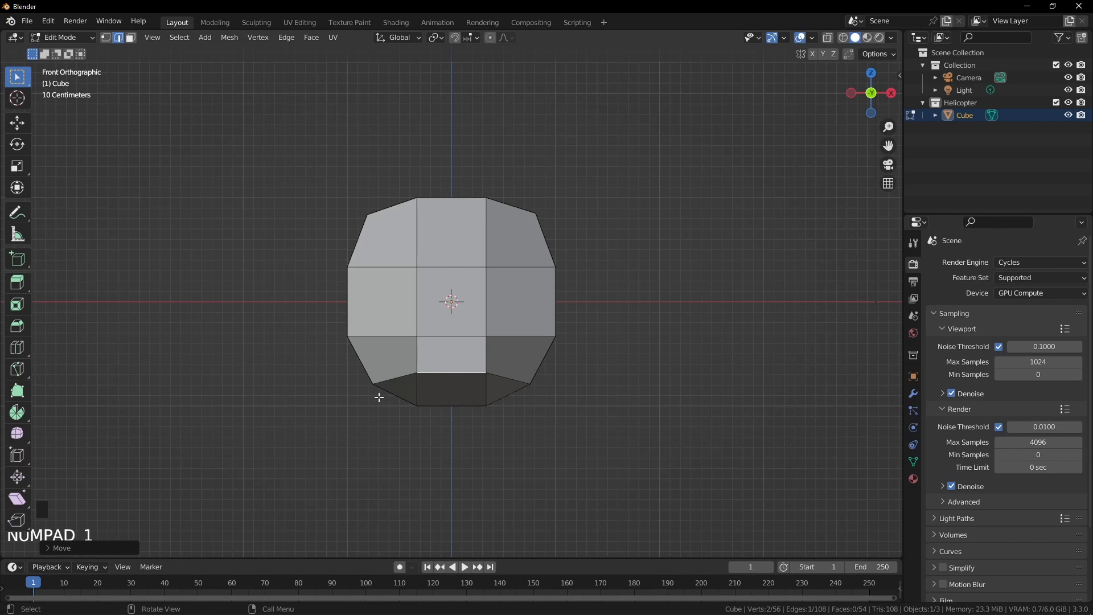
{"action": "key", "text": "KP_3"}
{"action": "key", "text": "g"}
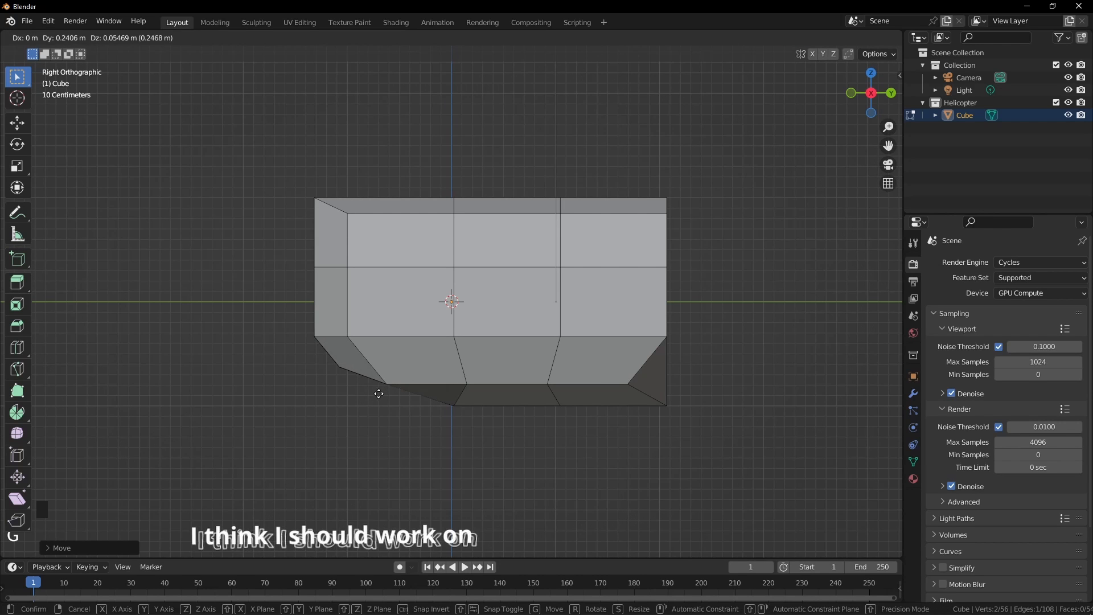
{"action": "left_click", "coordinate": [382, 394]}
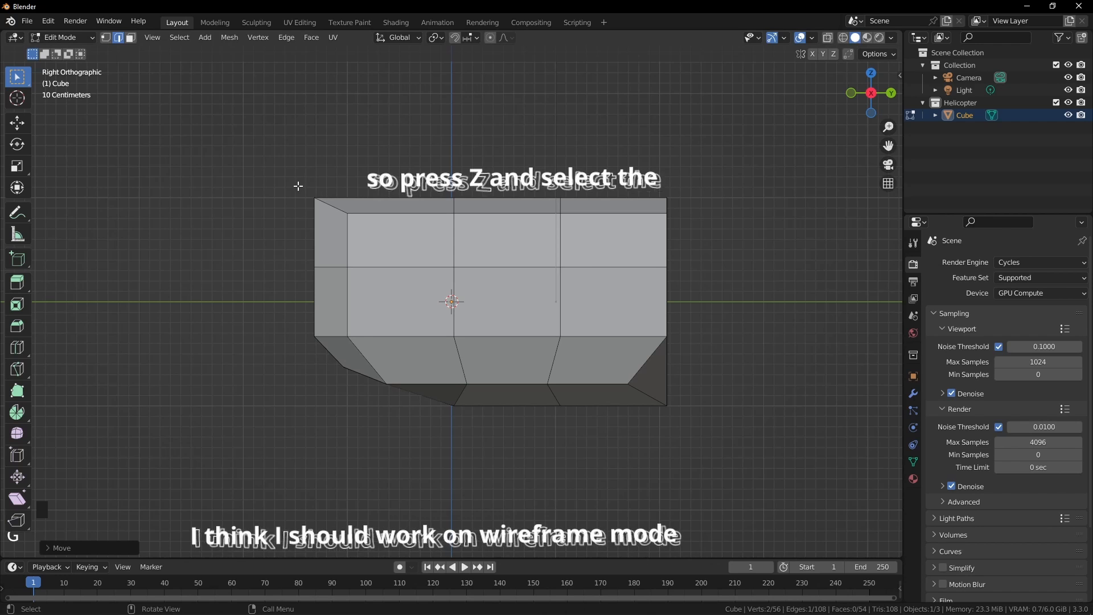
Step: In wireframe vertex mode, move the upper front vertices about 0.42 m rearward and 0.1 m down to slope the nose
{"action": "key", "text": "z"}
{"action": "left_click_drag", "start_coordinate": [282, 172], "coordinate": [320, 204]}
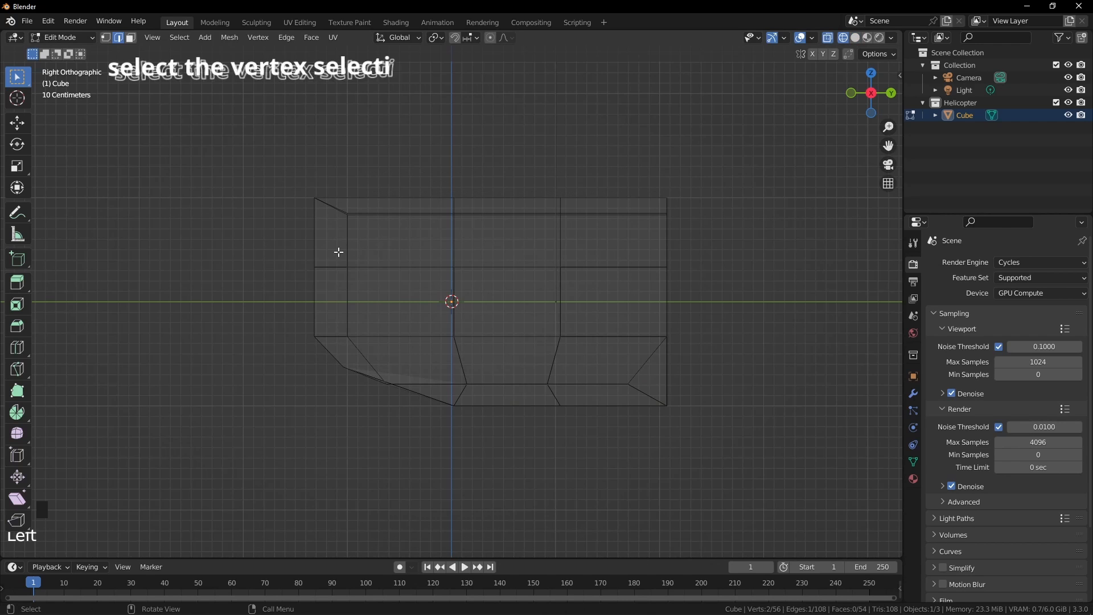
{"action": "key", "text": "1"}
{"action": "key", "text": "g"}
{"action": "right_click", "coordinate": [365, 278]}
{"action": "left_click_drag", "start_coordinate": [261, 161], "coordinate": [362, 240]}
{"action": "key", "text": "g"}
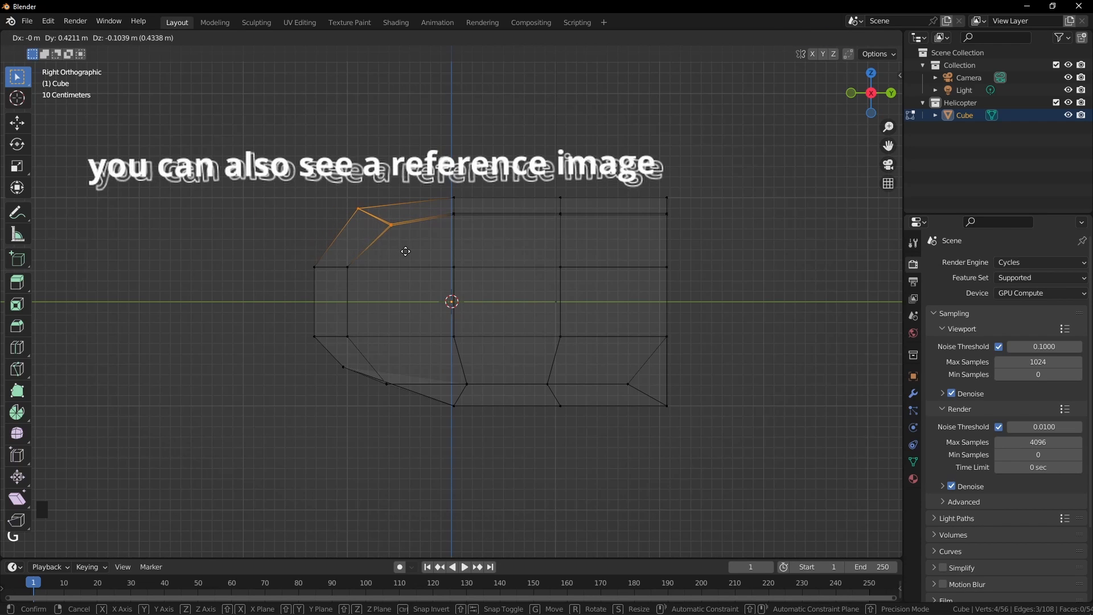
{"action": "left_click", "coordinate": [406, 251]}
Step: Raise the two middle vertex groups of the roof, placing the rear group slightly higher than the front one
{"action": "left_click_drag", "start_coordinate": [429, 179], "coordinate": [482, 246]}
{"action": "key", "text": "g"}
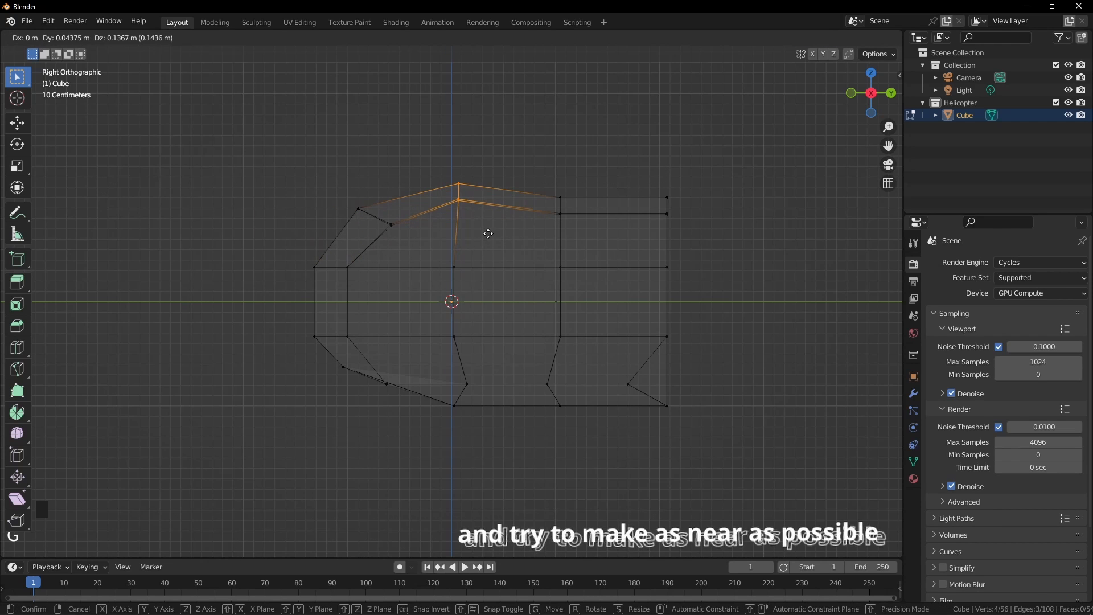
{"action": "left_click", "coordinate": [483, 227]}
{"action": "left_click_drag", "start_coordinate": [540, 180], "coordinate": [585, 237]}
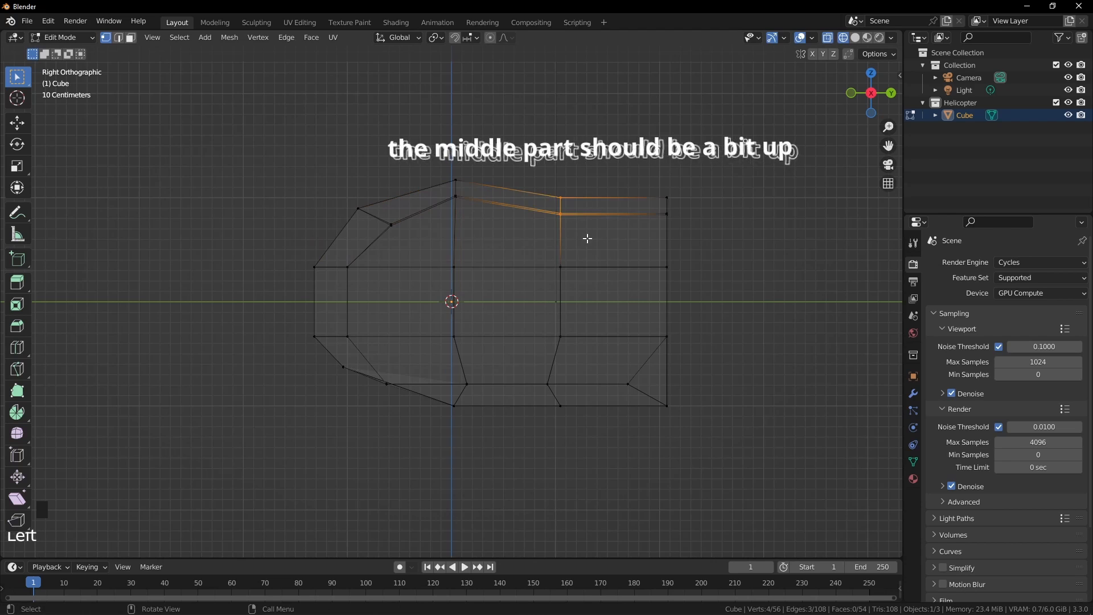
{"action": "key", "text": "g"}
{"action": "left_click", "coordinate": [583, 213]}
Step: Move the upper rear vertices rearward and slightly up, and the row below them about 0.22 m rearward and 0.08 m down
{"action": "left_click_drag", "start_coordinate": [620, 185], "coordinate": [683, 227]}
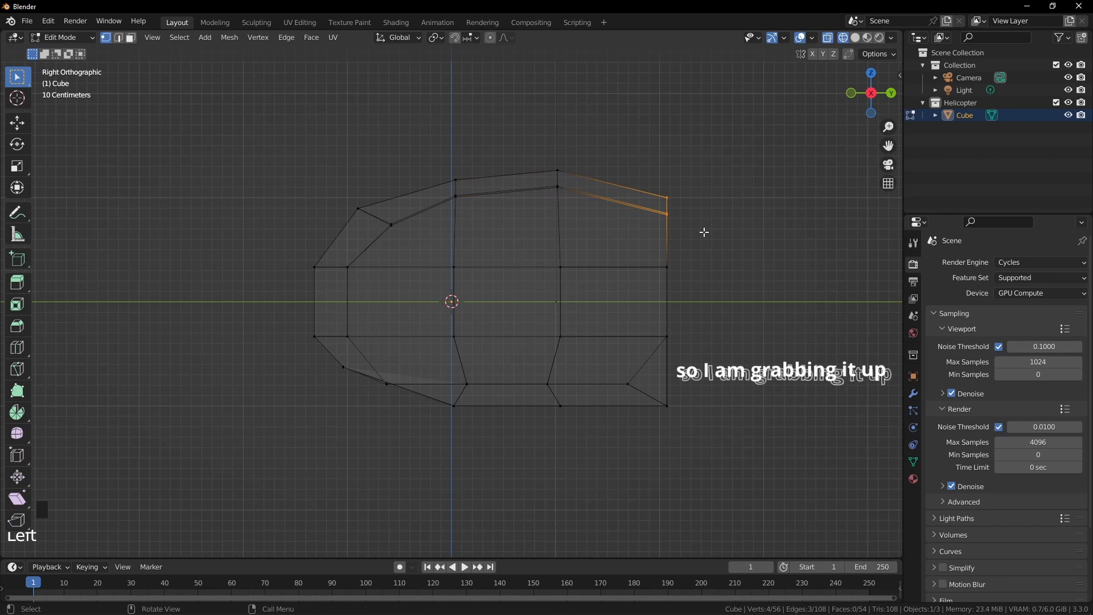
{"action": "key", "text": "g"}
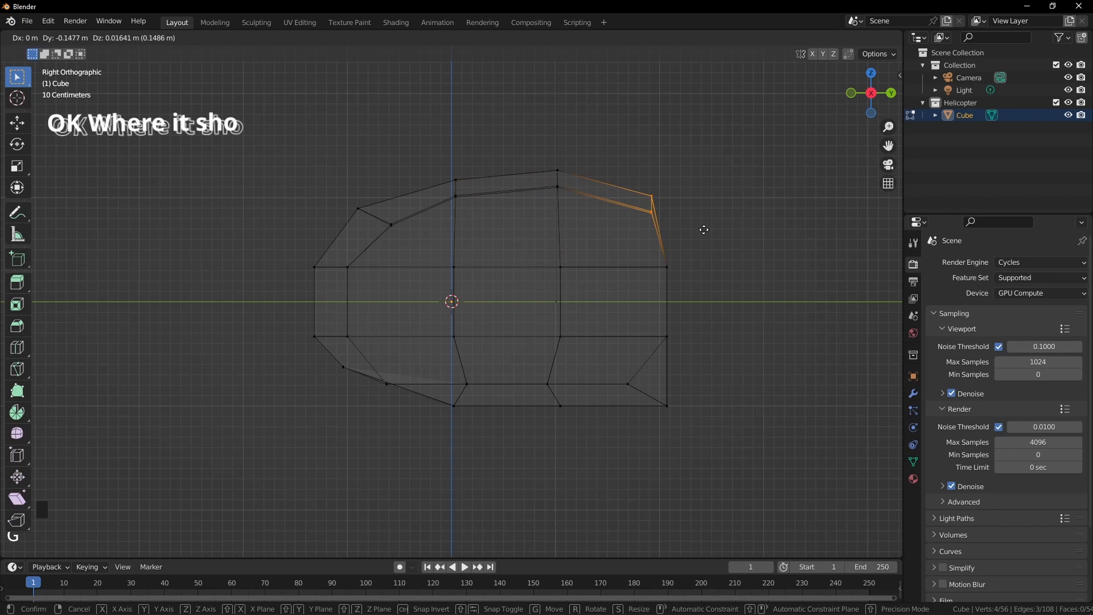
{"action": "left_click", "coordinate": [753, 222]}
{"action": "left_click", "coordinate": [667, 267]}
{"action": "key", "text": "g"}
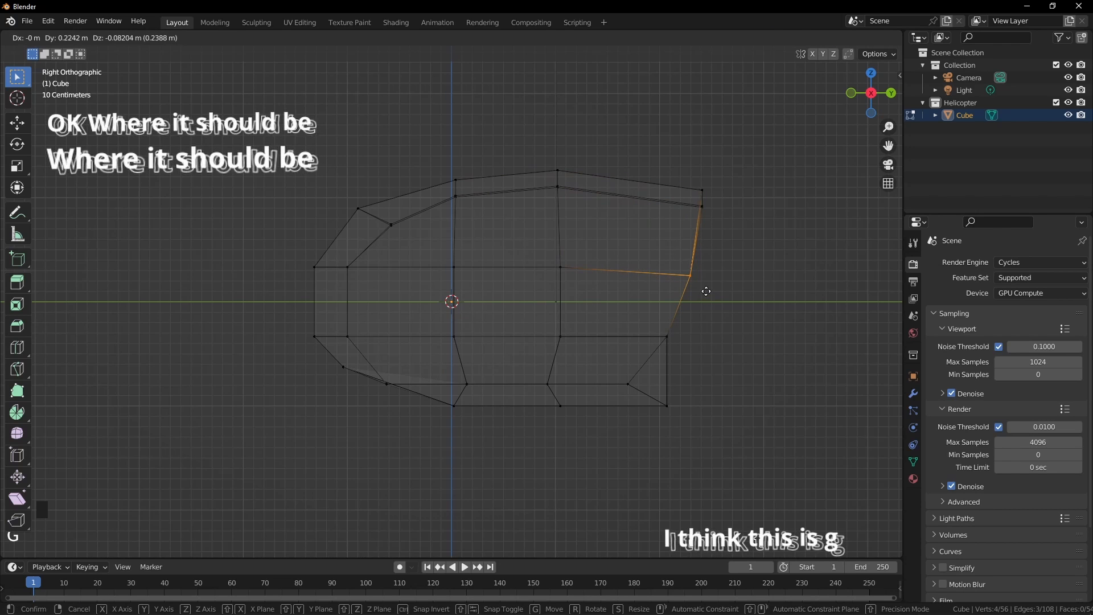
{"action": "left_click", "coordinate": [706, 291]}
Step: Move the bottom rear corner vertices forward, and shift the lower rear side vertices slightly forward and up
{"action": "left_click", "coordinate": [666, 430]}
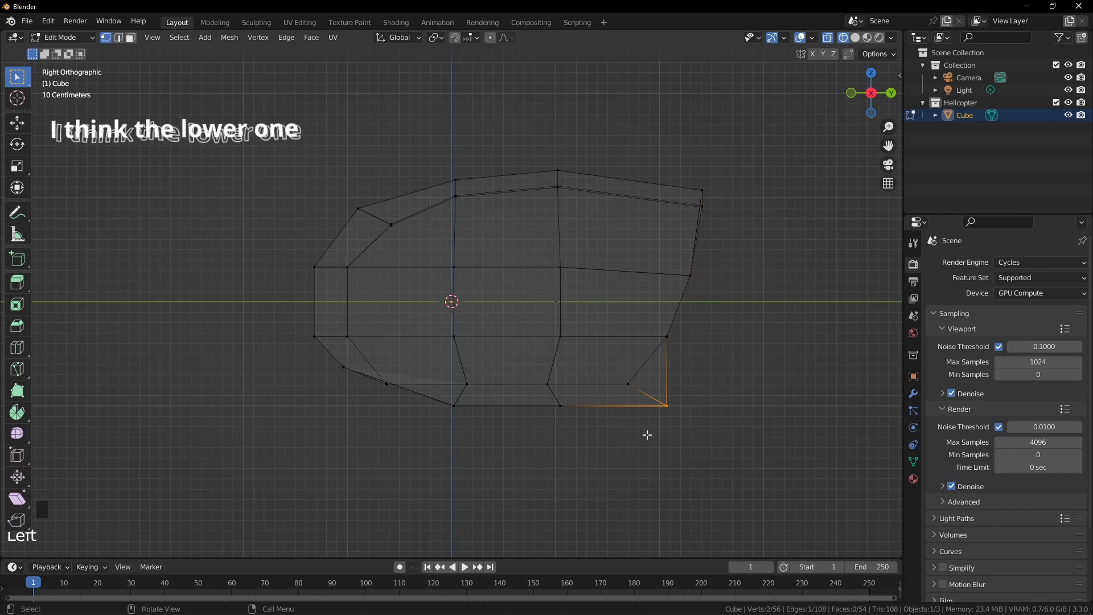
{"action": "key", "text": "g"}
{"action": "left_click", "coordinate": [620, 430]}
{"action": "left_click_drag", "start_coordinate": [619, 400], "coordinate": [626, 381]}
{"action": "key", "text": "g"}
{"action": "left_click", "coordinate": [624, 393]}
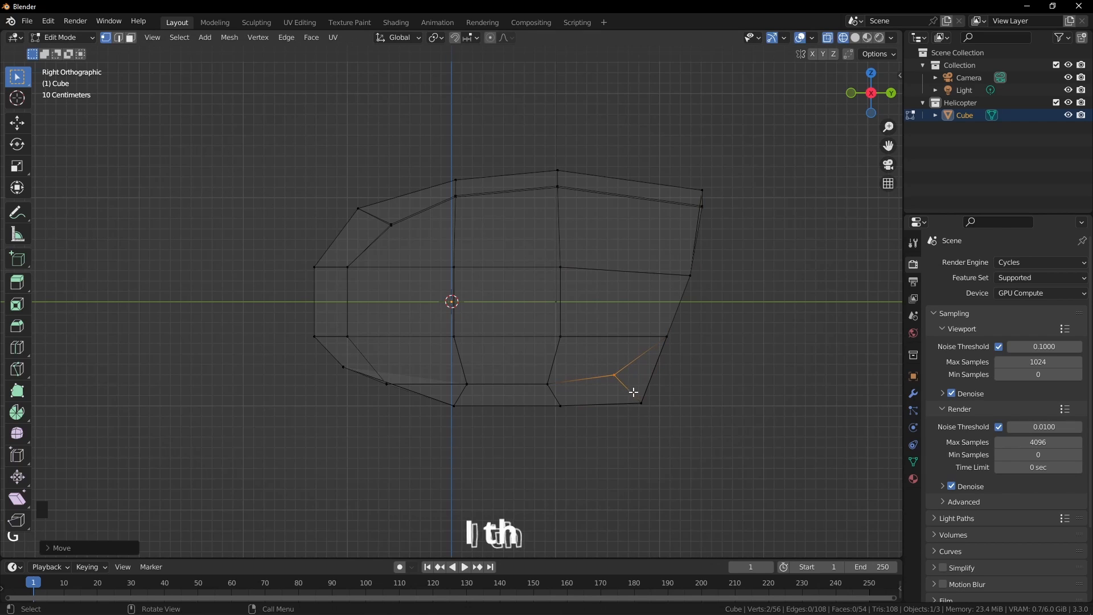
Step: Move the bottom rear and lower rear side vertices together about 0.14 m forward and 0.1 m up
{"action": "left_click_drag", "start_coordinate": [735, 442], "coordinate": [620, 375]}
{"action": "key", "text": "g"}
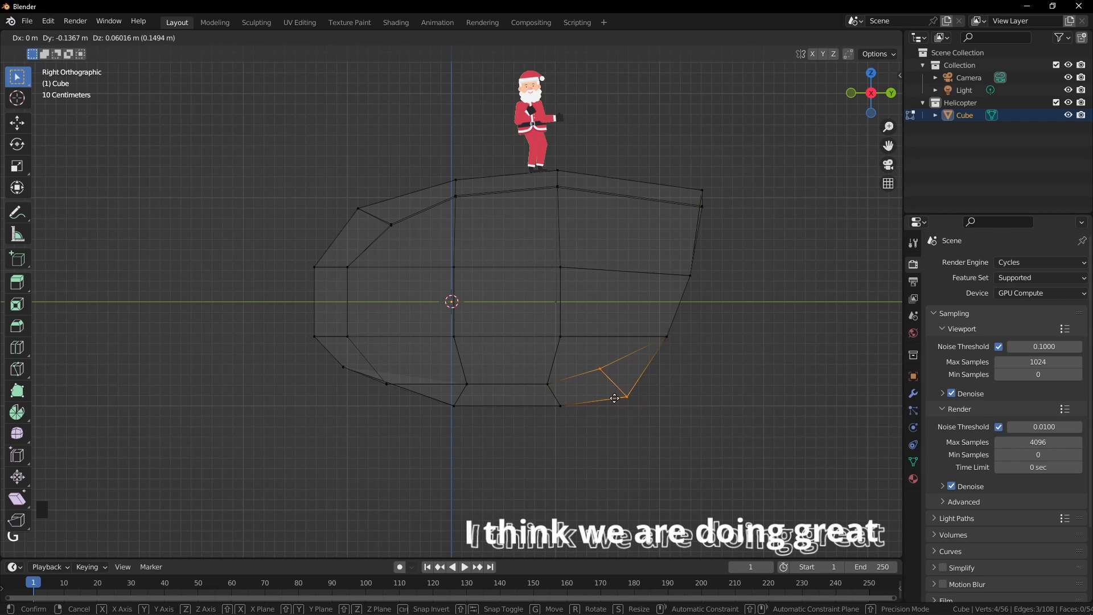
{"action": "left_click", "coordinate": [614, 394]}
Step: Move the underside's rear-middle vertices about 0.07 m forward and 0.14 m up, and raise its front-middle vertices slightly
{"action": "left_click_drag", "start_coordinate": [510, 359], "coordinate": [574, 451]}
{"action": "key", "text": "g"}
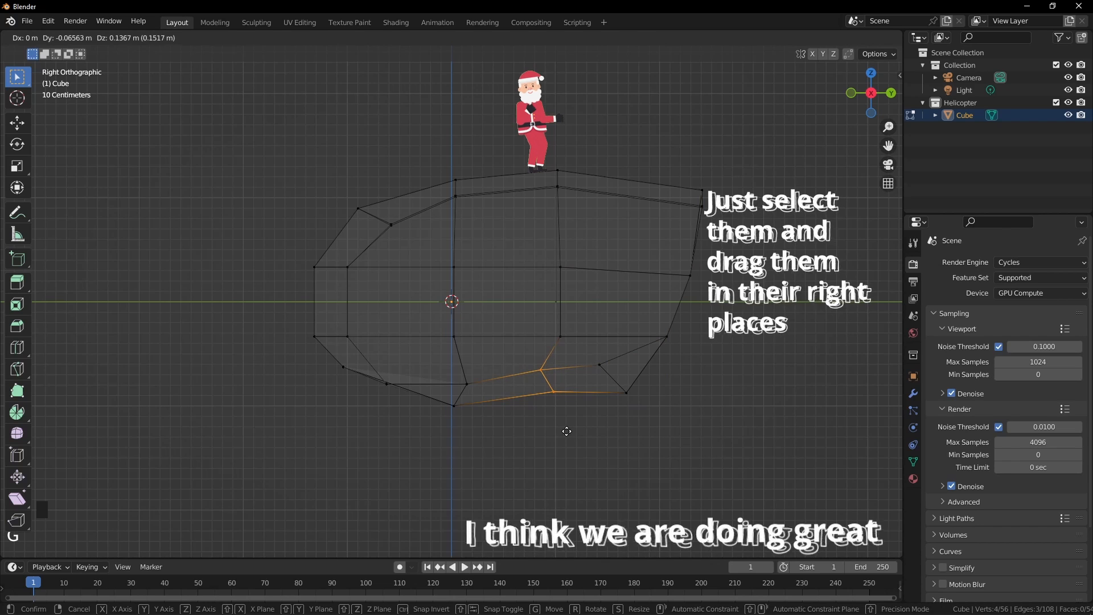
{"action": "left_click", "coordinate": [565, 432]}
{"action": "left_click_drag", "start_coordinate": [401, 360], "coordinate": [473, 429]}
{"action": "key", "text": "g"}
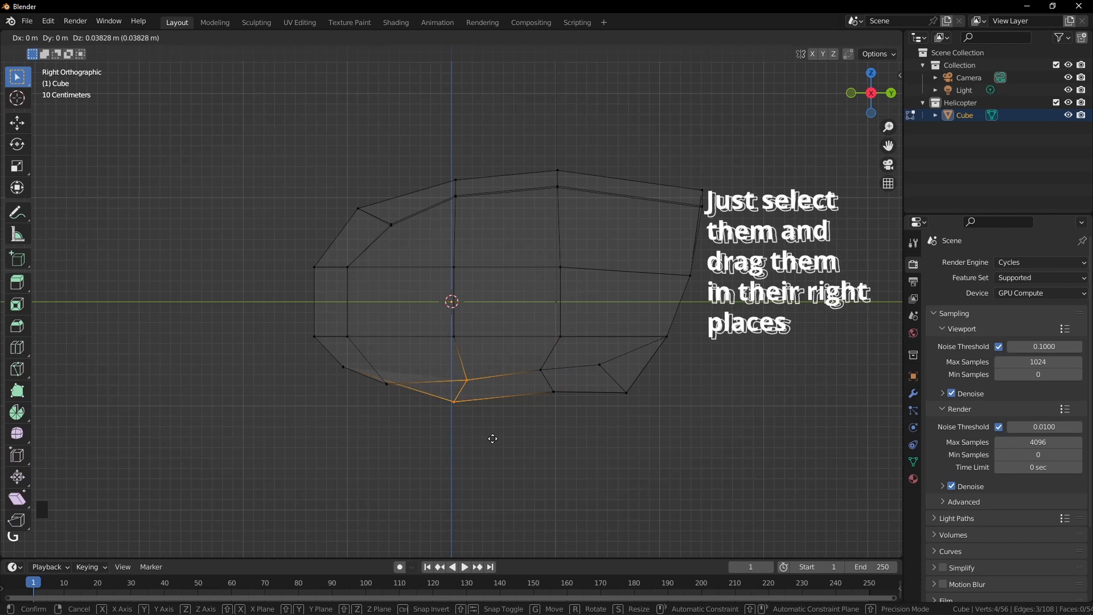
{"action": "left_click", "coordinate": [492, 436]}
Step: Move the lower front side vertices about 0.1 m forward and 0.2 m up, and shift the bottom front-middle vertices forward and up
{"action": "left_click_drag", "start_coordinate": [363, 385], "coordinate": [408, 400]}
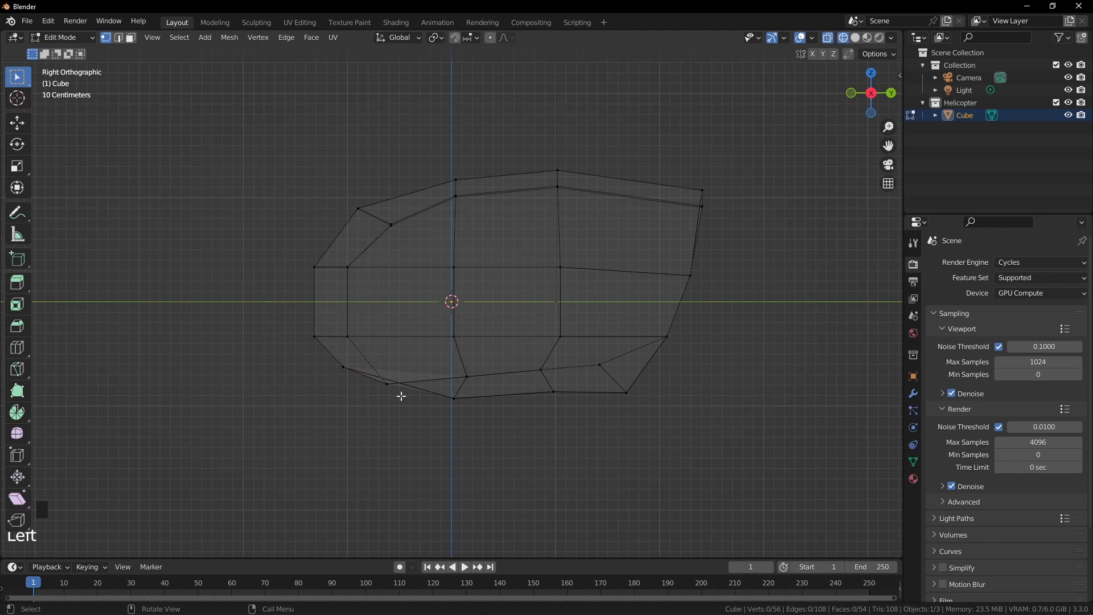
{"action": "key", "text": "g"}
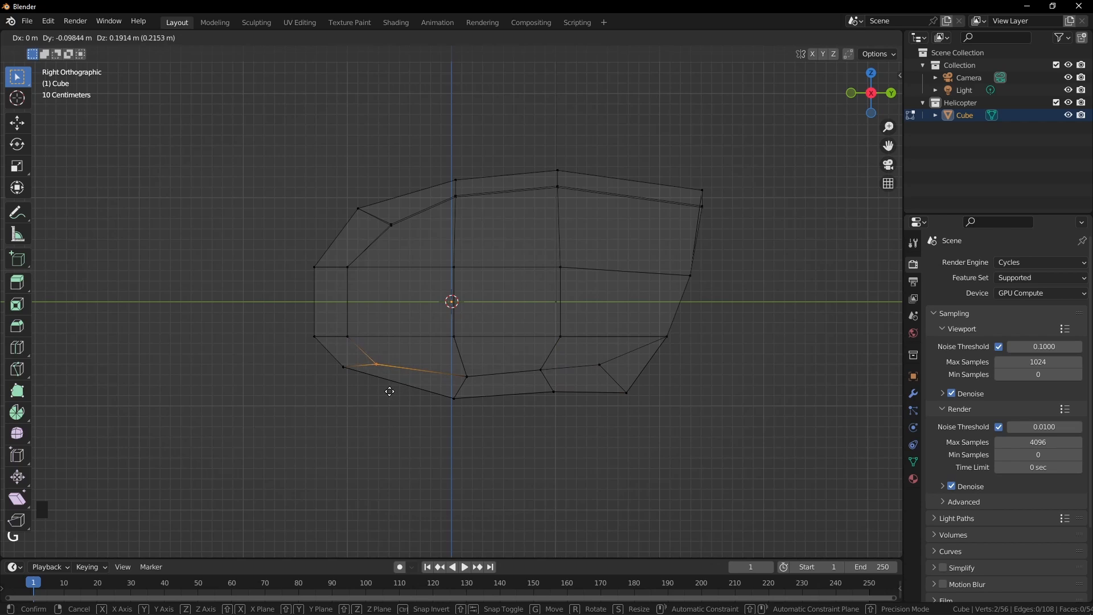
{"action": "left_click", "coordinate": [391, 390]}
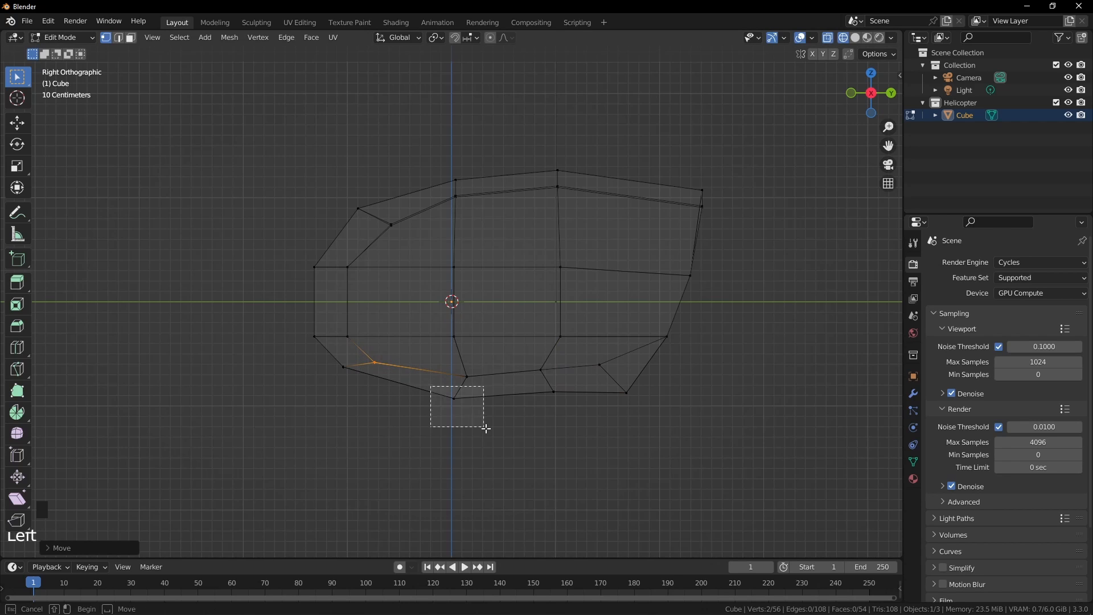
{"action": "left_click_drag", "start_coordinate": [484, 428], "coordinate": [485, 426]}
{"action": "key", "text": "g"}
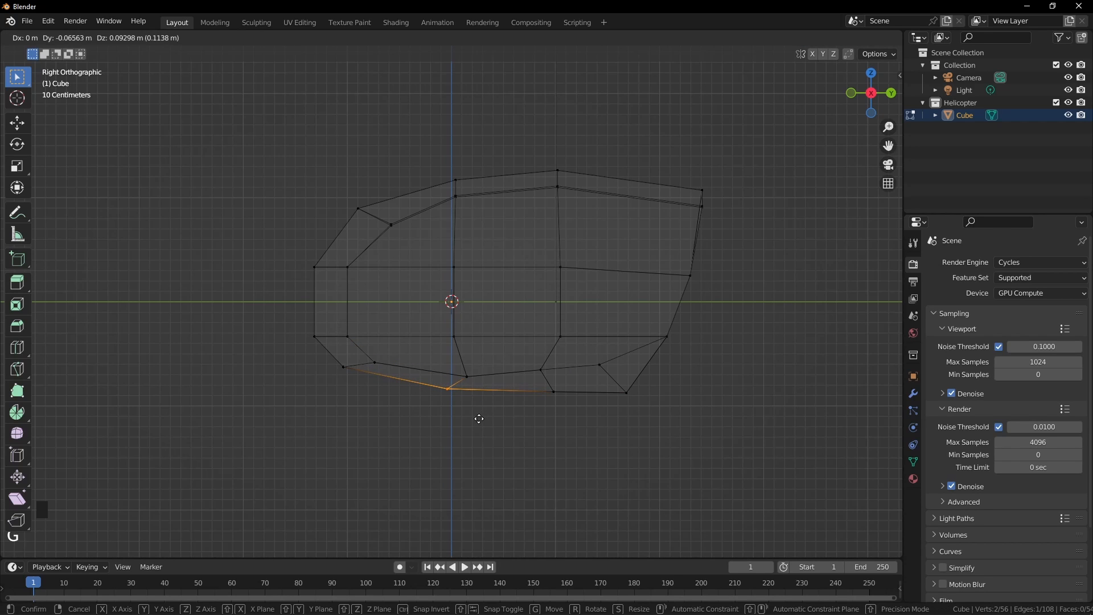
{"action": "left_click", "coordinate": [466, 420]}
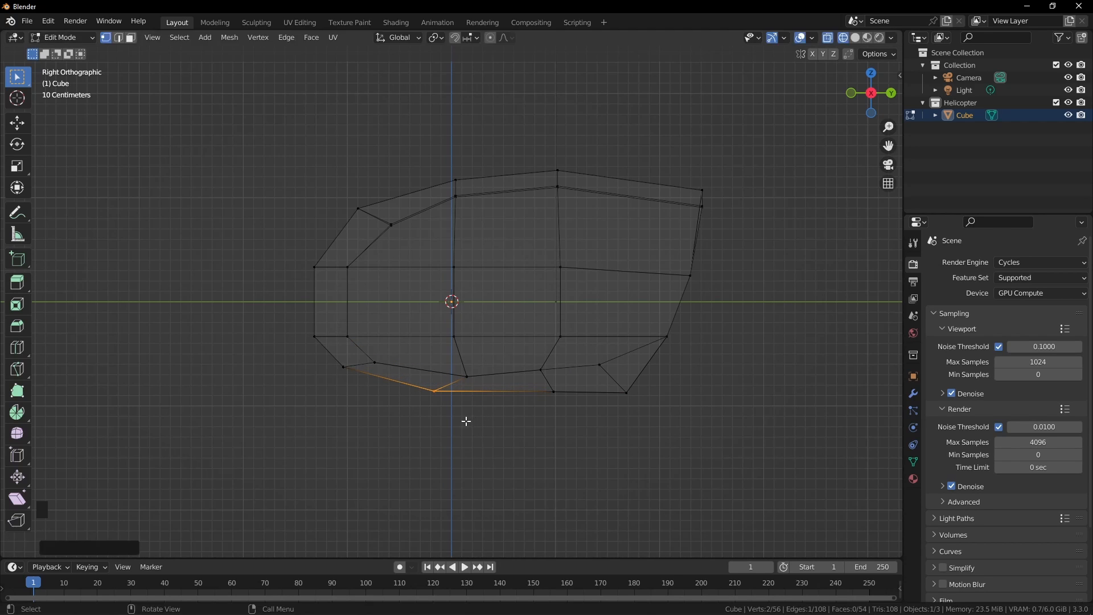
Step: Move the underside's rear-middle vertices slightly forward and down, and the lower side's front-middle vertices about 0.2 m forward and slightly up
{"action": "key", "text": "g"}
{"action": "left_click", "coordinate": [522, 399]}
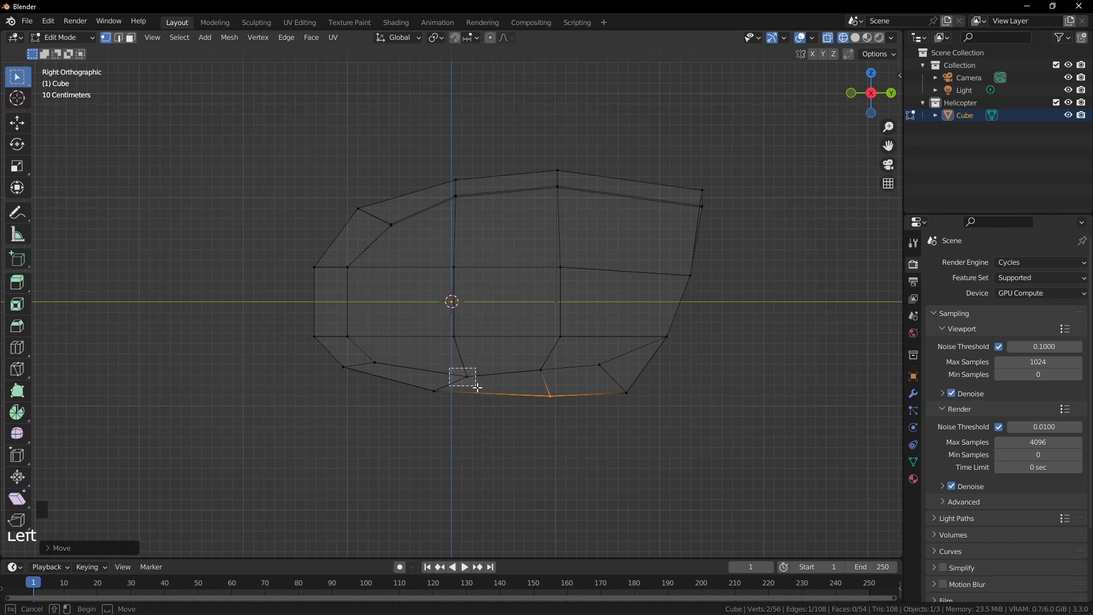
{"action": "left_click_drag", "start_coordinate": [472, 383], "coordinate": [472, 384]}
{"action": "key", "text": "g"}
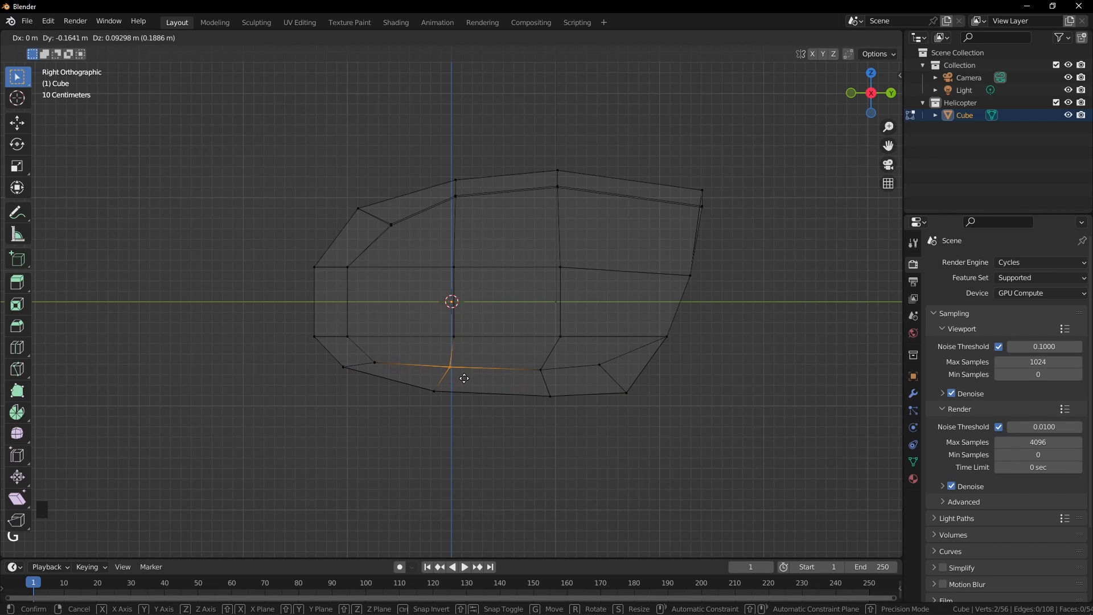
{"action": "left_click", "coordinate": [460, 380]}
Step: Move the lower side's rear-middle vertices about 0.15 m backward and the lower rear side vertices about 0.13 m backward
{"action": "left_click_drag", "start_coordinate": [551, 378], "coordinate": [551, 378]}
{"action": "key", "text": "g"}
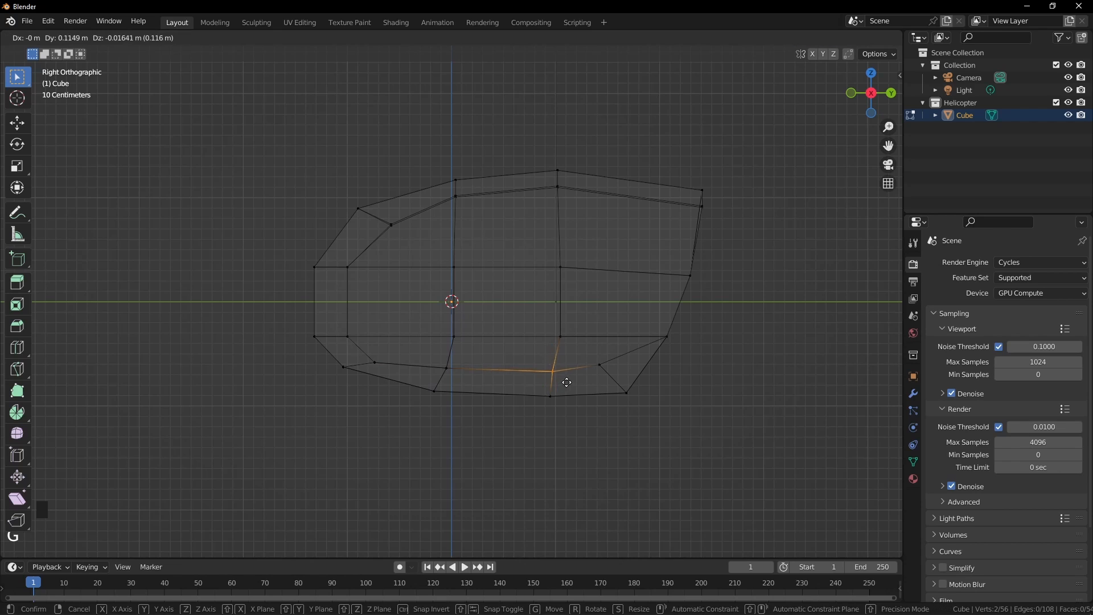
{"action": "left_click", "coordinate": [570, 379]}
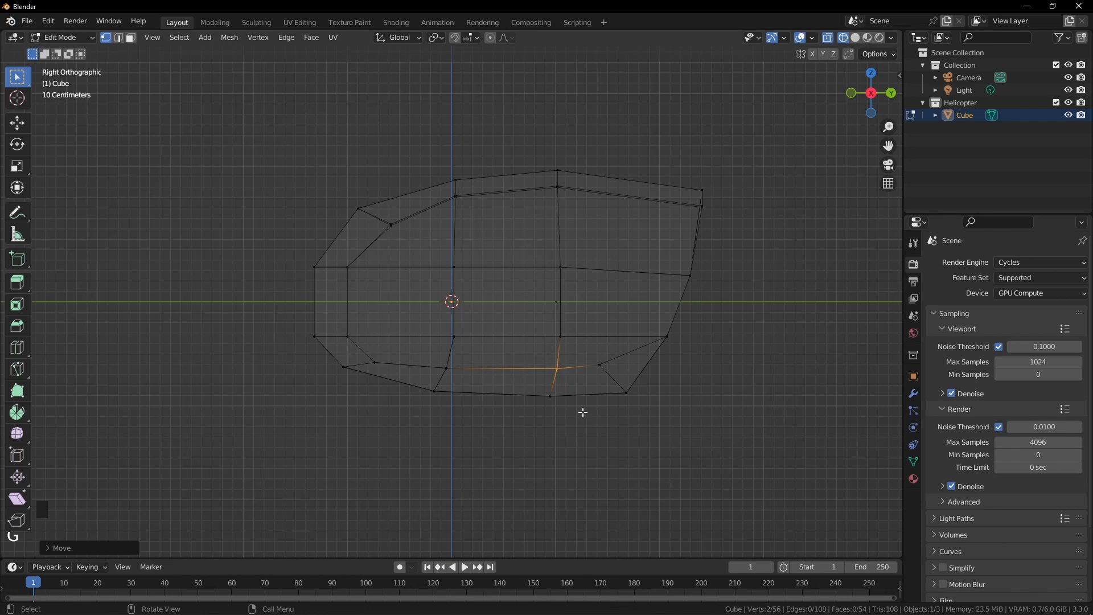
{"action": "key", "text": "g"}
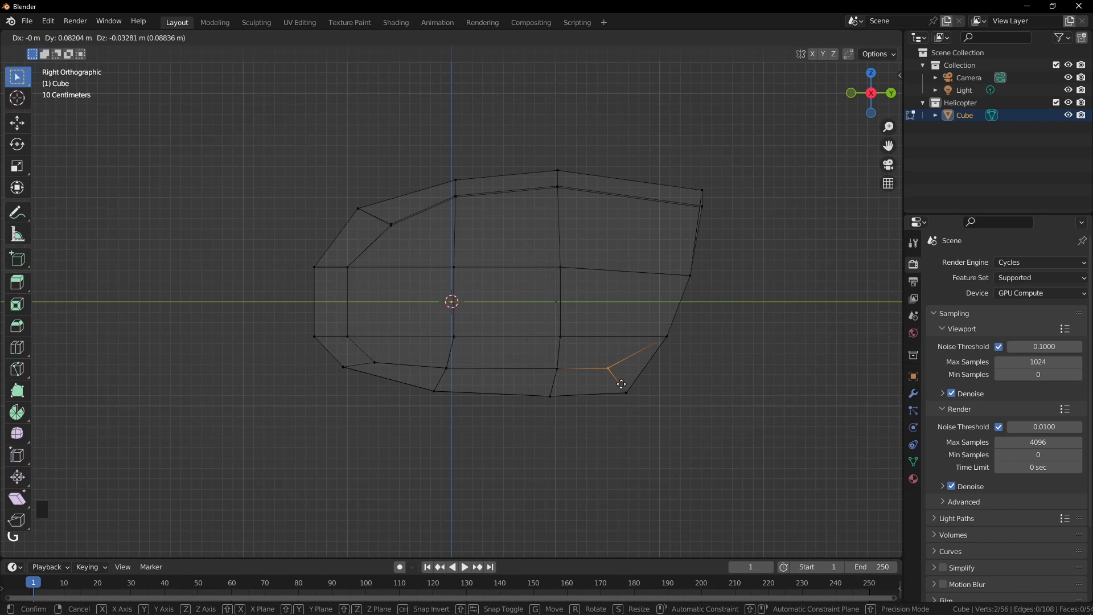
{"action": "left_click", "coordinate": [627, 382]}
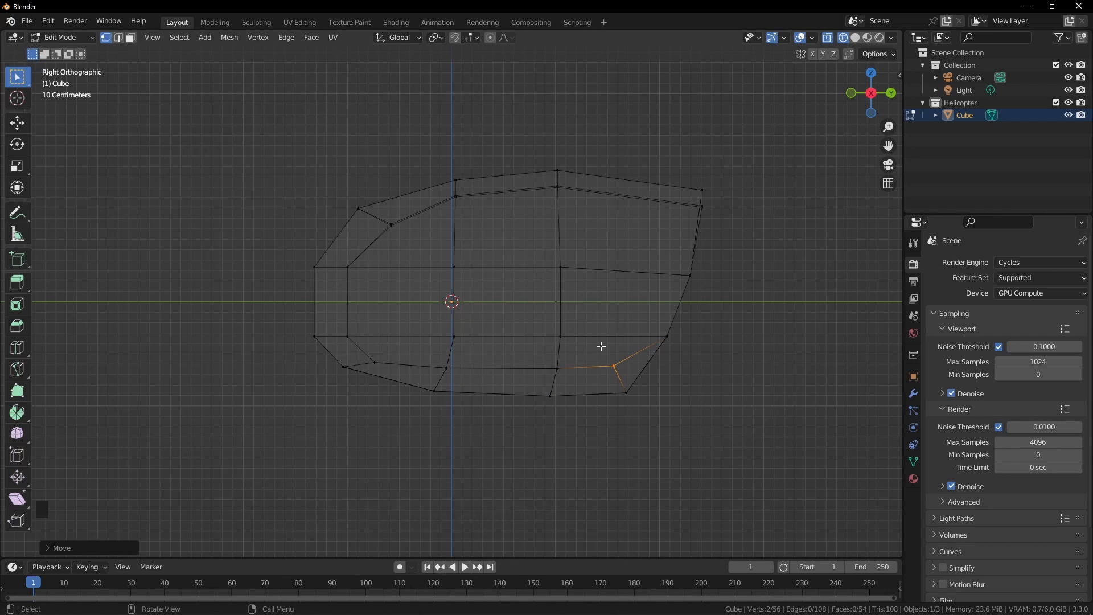
Step: Move the lower rear end vertices about 0.1 m backward and 0.2 m up, and shift the lower rear-middle vertices slightly backward and up
{"action": "left_click_drag", "start_coordinate": [729, 322], "coordinate": [599, 409]}
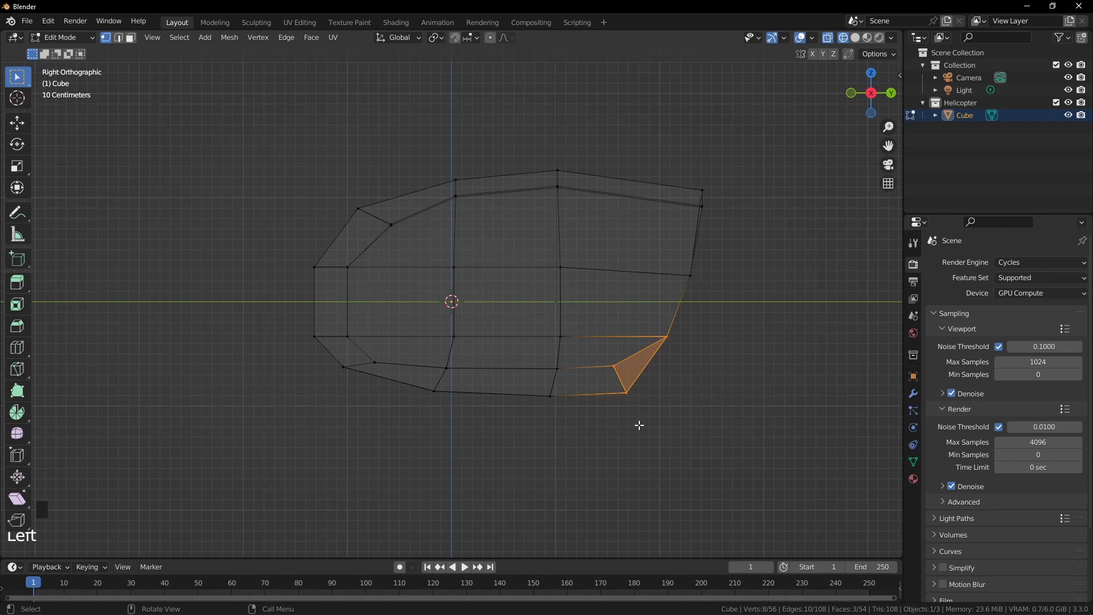
{"action": "key", "text": "g"}
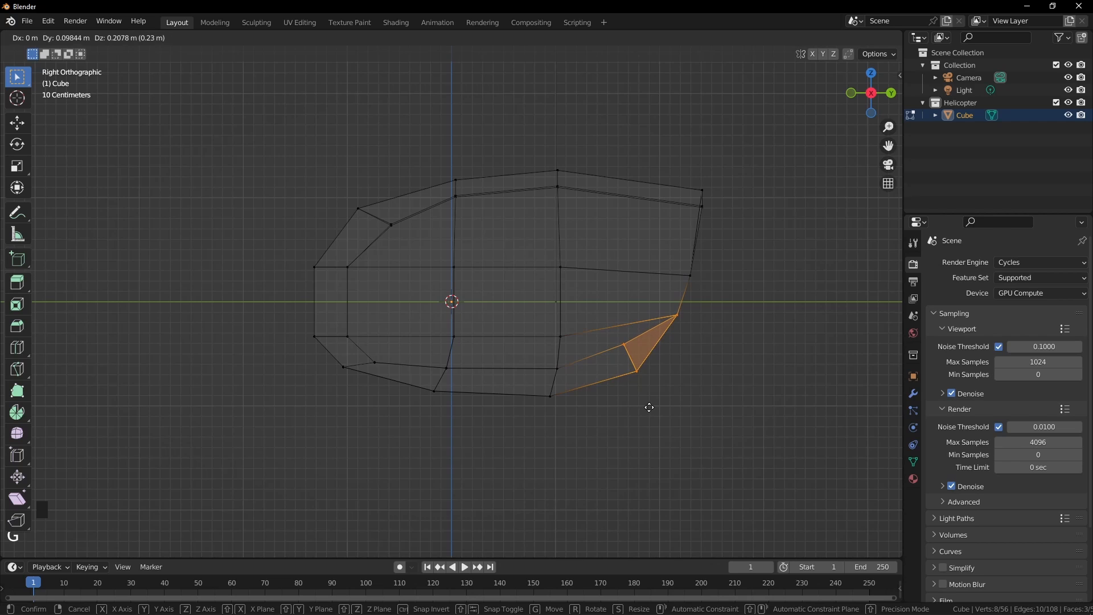
{"action": "left_click", "coordinate": [648, 407]}
{"action": "key", "text": "g"}
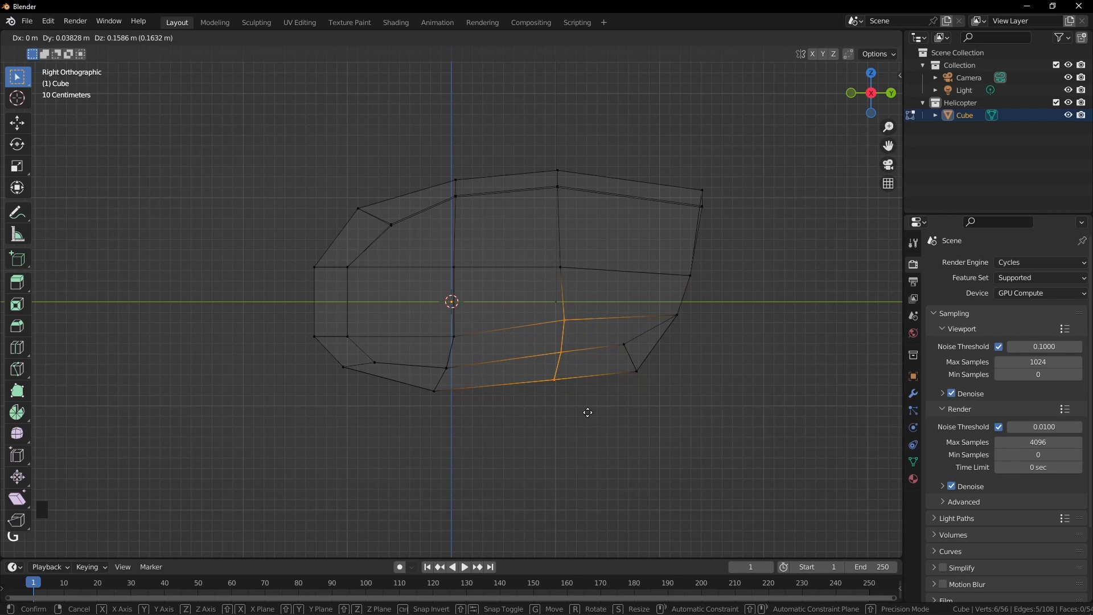
{"action": "left_click", "coordinate": [591, 425]}
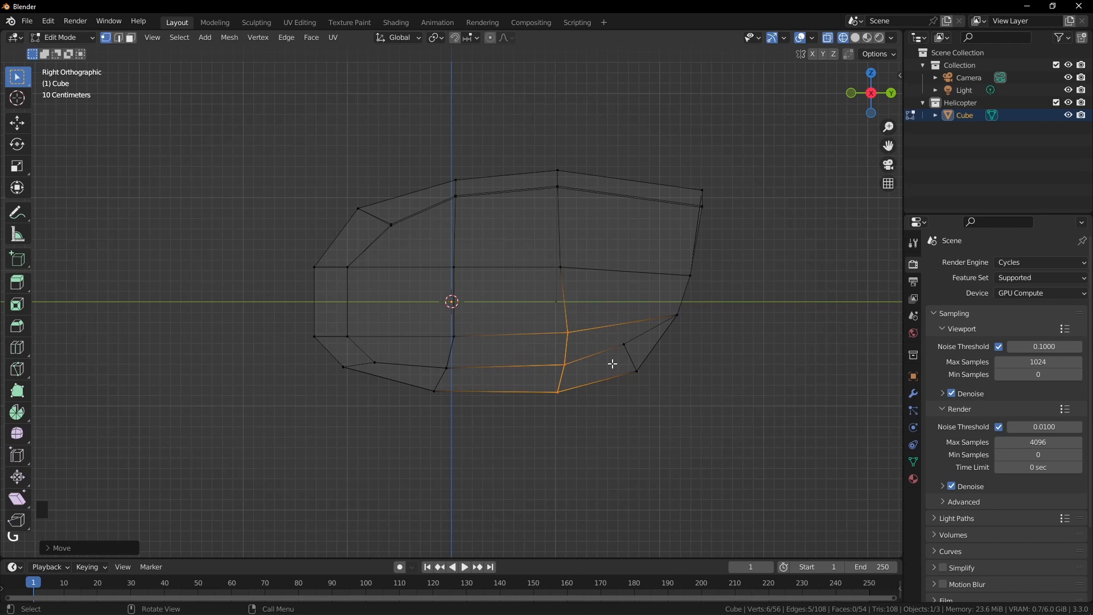
Step: Move the bottom rear and lower rear side vertices about 0.12 m backward, and return to solid shading
{"action": "left_click_drag", "start_coordinate": [652, 389], "coordinate": [652, 389]}
{"action": "key", "text": "g"}
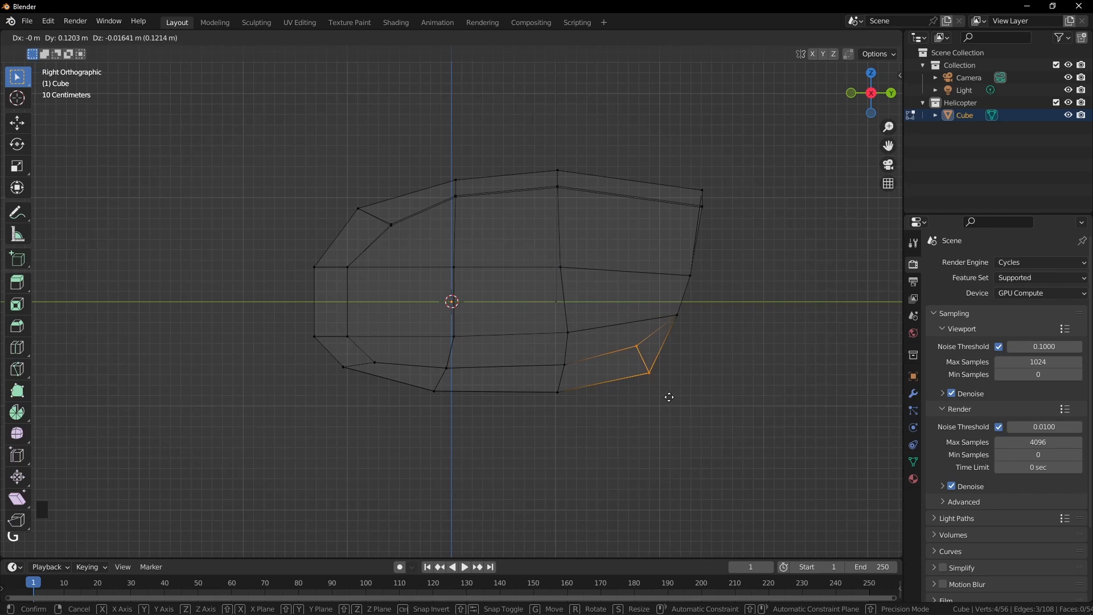
{"action": "left_click", "coordinate": [669, 396]}
{"action": "key", "text": "z"}
{"action": "left_click", "coordinate": [735, 419]}
{"action": "scroll", "coordinate": [705, 419], "scroll_direction": "down", "scroll_amount": 1}
{"action": "mouse_move", "coordinate": [705, 419]}
{"action": "middle_mouse_down"}
{"action": "mouse_move", "coordinate": [578, 422]}
{"action": "mouse_move", "coordinate": [643, 430]}
{"action": "mouse_move", "coordinate": [630, 434]}
{"action": "middle_mouse_up"}
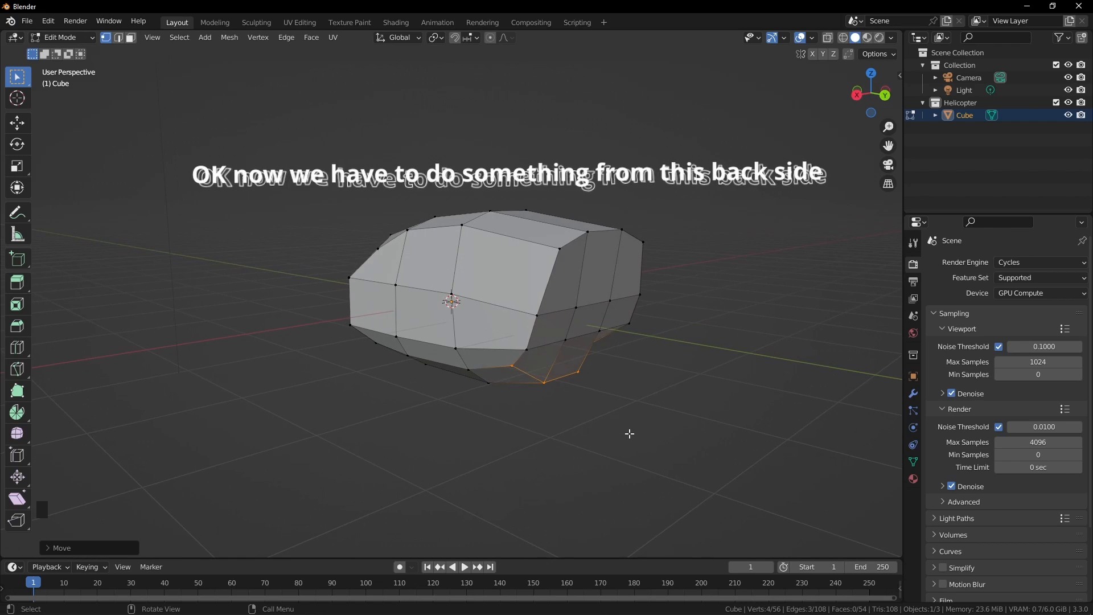
Step: In wireframe top view, move the rear corner vertices on the -X side about 0.16 m inward and 0.19 m forward
{"action": "key", "text": "KP_7"}
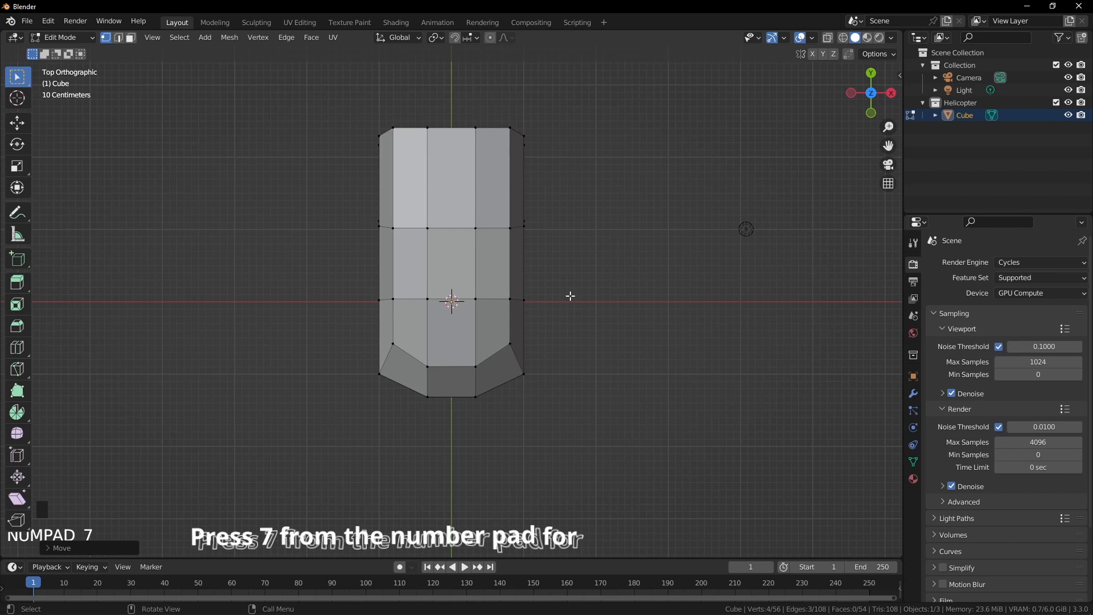
{"action": "scroll", "coordinate": [587, 317], "scroll_direction": "up", "scroll_amount": 2}
{"action": "middle_click_drag", "start_coordinate": [549, 228], "coordinate": [580, 378], "text": "shift"}
{"action": "key", "text": "z"}
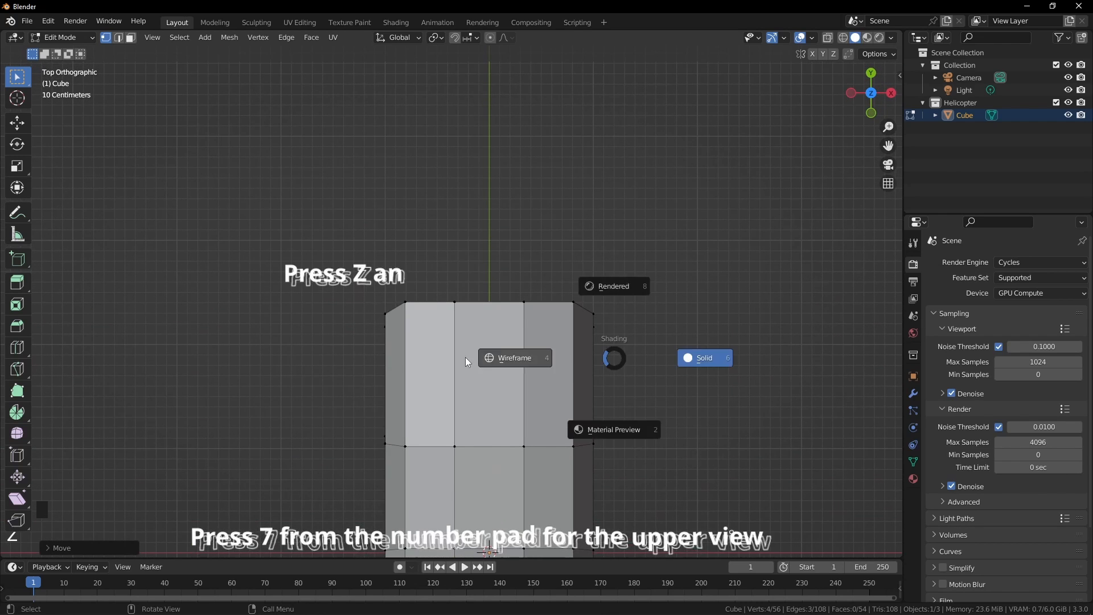
{"action": "left_click", "coordinate": [536, 359]}
{"action": "left_click_drag", "start_coordinate": [321, 267], "coordinate": [431, 376]}
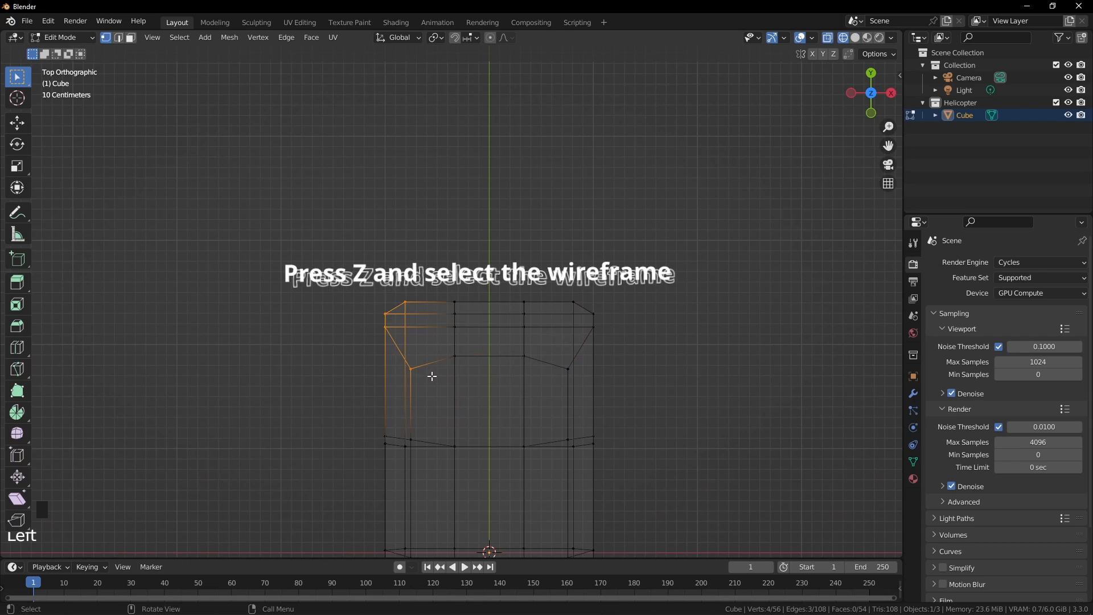
{"action": "key", "text": "g"}
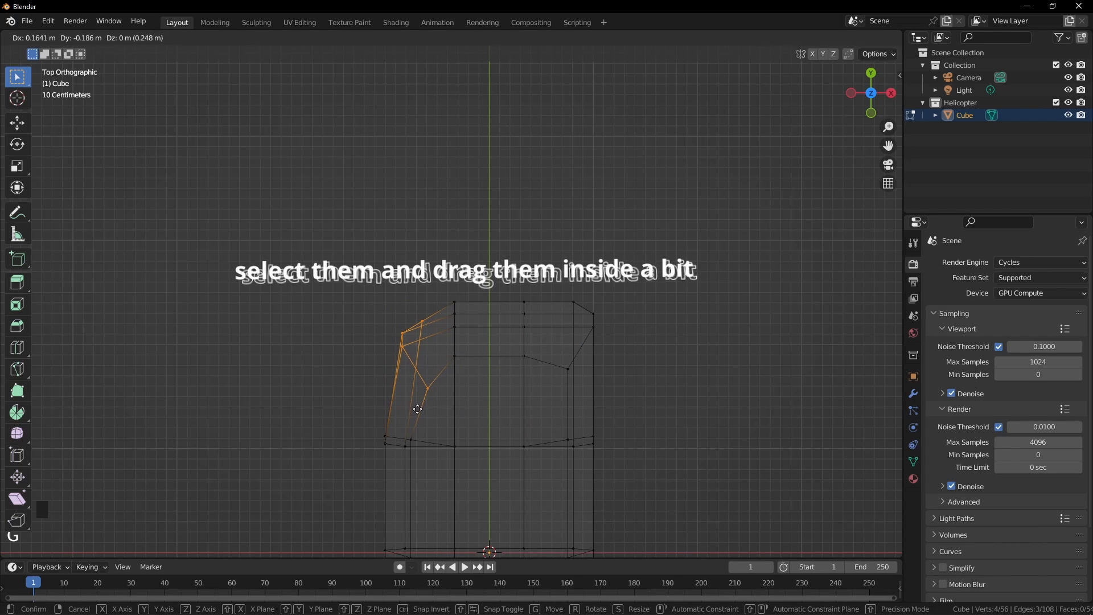
{"action": "left_click", "coordinate": [417, 408]}
Step: Move the rear corner vertices on the +X side about 0.19 m inward and 0.13 m forward, and return to solid shading
{"action": "left_click_drag", "start_coordinate": [619, 350], "coordinate": [548, 391]}
{"action": "key", "text": "g"}
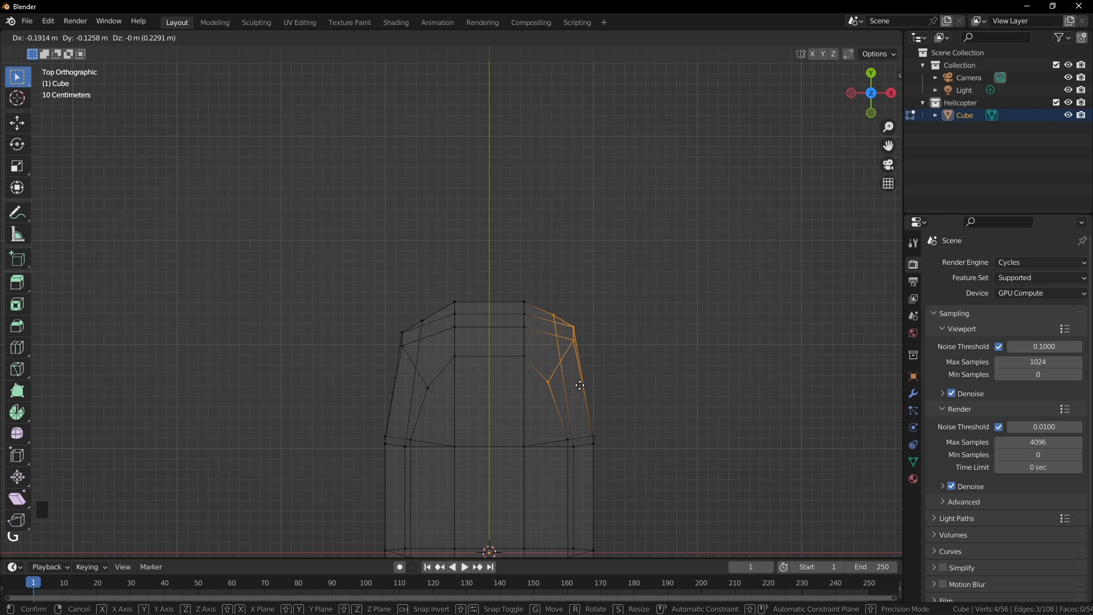
{"action": "left_click", "coordinate": [579, 385]}
{"action": "scroll", "coordinate": [580, 416], "scroll_direction": "down", "scroll_amount": 2}
{"action": "mouse_move", "coordinate": [582, 432]}
{"action": "middle_mouse_down", "text": "shift"}
{"action": "mouse_move", "coordinate": [591, 341]}
{"action": "mouse_move", "coordinate": [576, 354]}
{"action": "mouse_move", "coordinate": [560, 303]}
{"action": "middle_mouse_up", "text": "shift"}
{"action": "key", "text": "z"}
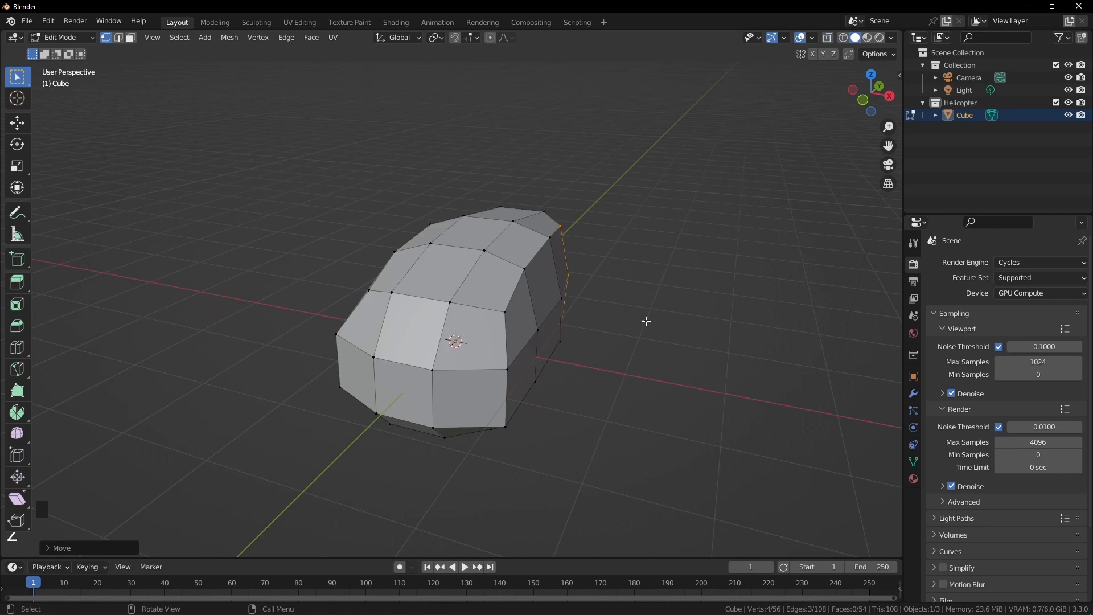
{"action": "scroll", "coordinate": [570, 349], "scroll_direction": "up", "scroll_amount": 1}
{"action": "mouse_move", "coordinate": [569, 346]}
{"action": "middle_mouse_down"}
{"action": "mouse_move", "coordinate": [608, 337]}
{"action": "mouse_move", "coordinate": [556, 326]}
{"action": "mouse_move", "coordinate": [588, 320]}
{"action": "mouse_move", "coordinate": [603, 329]}
{"action": "mouse_move", "coordinate": [586, 344]}
{"action": "middle_mouse_up"}
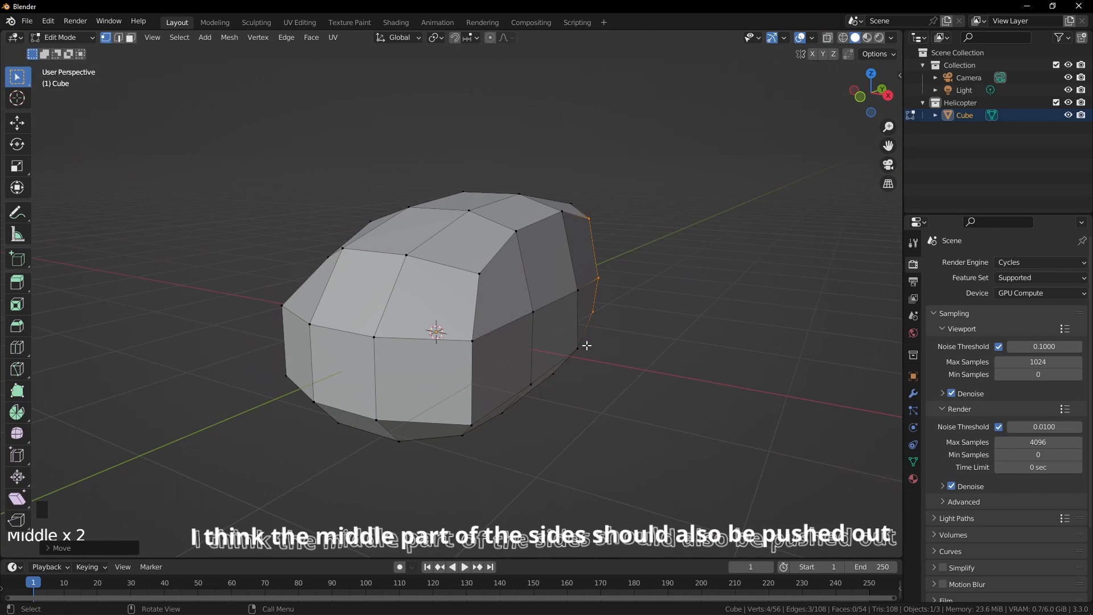
Step: Select the two middle faces on each side of the fuselage and push them slightly outward along their normals
{"action": "key", "text": "3"}
{"action": "left_click", "coordinate": [537, 278]}
{"action": "left_click", "coordinate": [559, 334], "text": "shift"}
{"action": "scroll", "coordinate": [589, 348], "scroll_direction": "up", "scroll_amount": 1}
{"action": "mouse_move", "coordinate": [594, 352]}
{"action": "middle_mouse_down"}
{"action": "mouse_move", "coordinate": [569, 326]}
{"action": "mouse_move", "coordinate": [592, 350]}
{"action": "middle_mouse_up"}
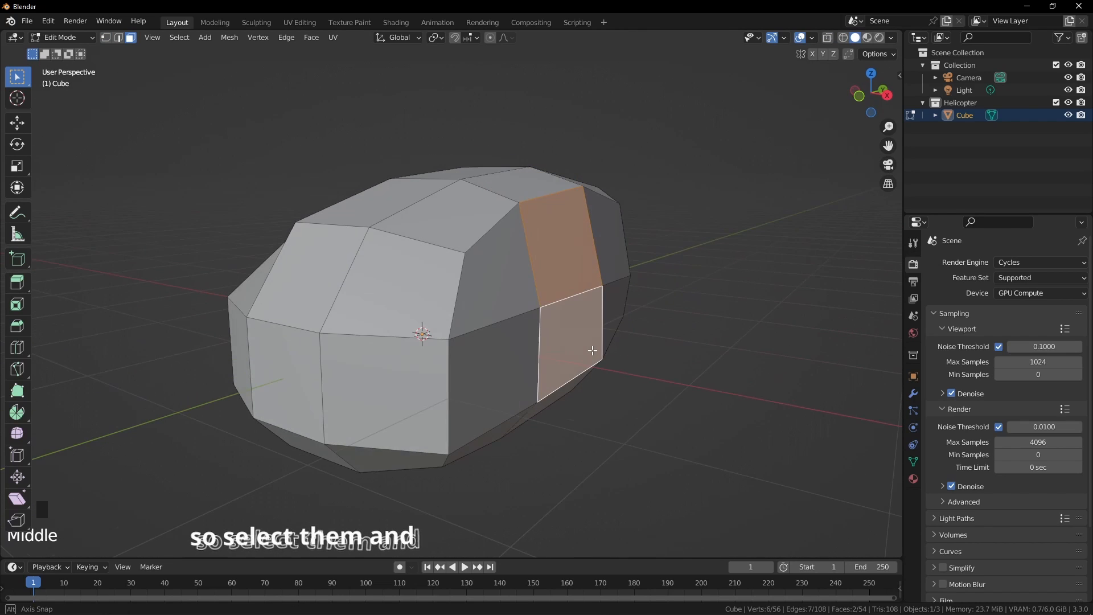
{"action": "middle_click_drag", "start_coordinate": [510, 333], "coordinate": [536, 293]}
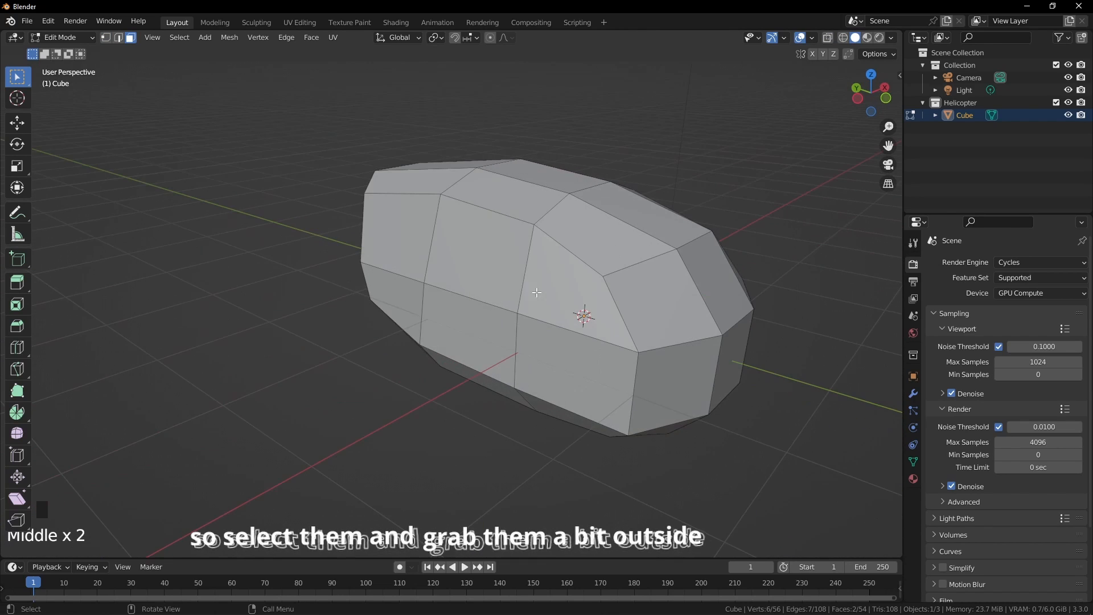
{"action": "left_click", "coordinate": [479, 318], "text": "shift"}
{"action": "middle_click_drag", "start_coordinate": [478, 319], "coordinate": [497, 336]}
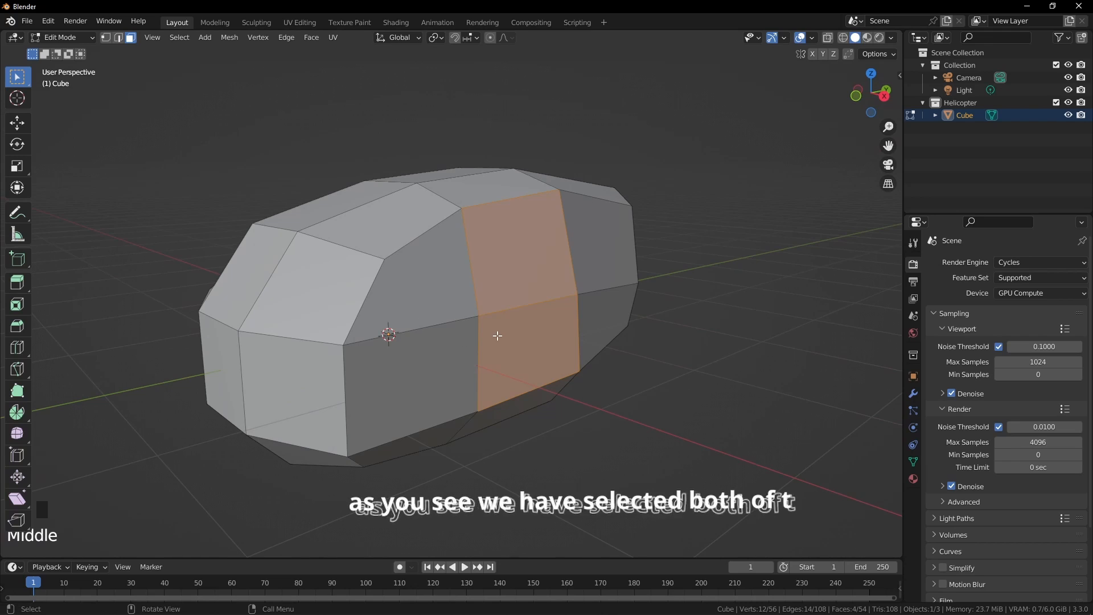
{"action": "key", "text": "alt+s"}
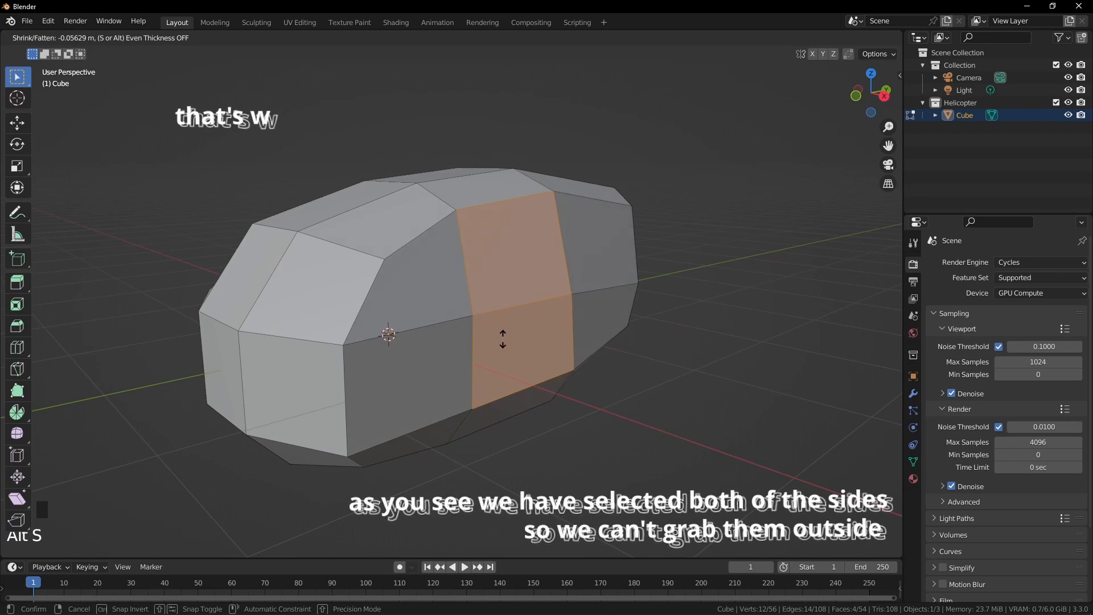
{"action": "left_click", "coordinate": [503, 337]}
Step: Scale the whole mesh slightly narrower along the X axis, and clear the selection
{"action": "middle_click_drag", "start_coordinate": [503, 336], "coordinate": [412, 374]}
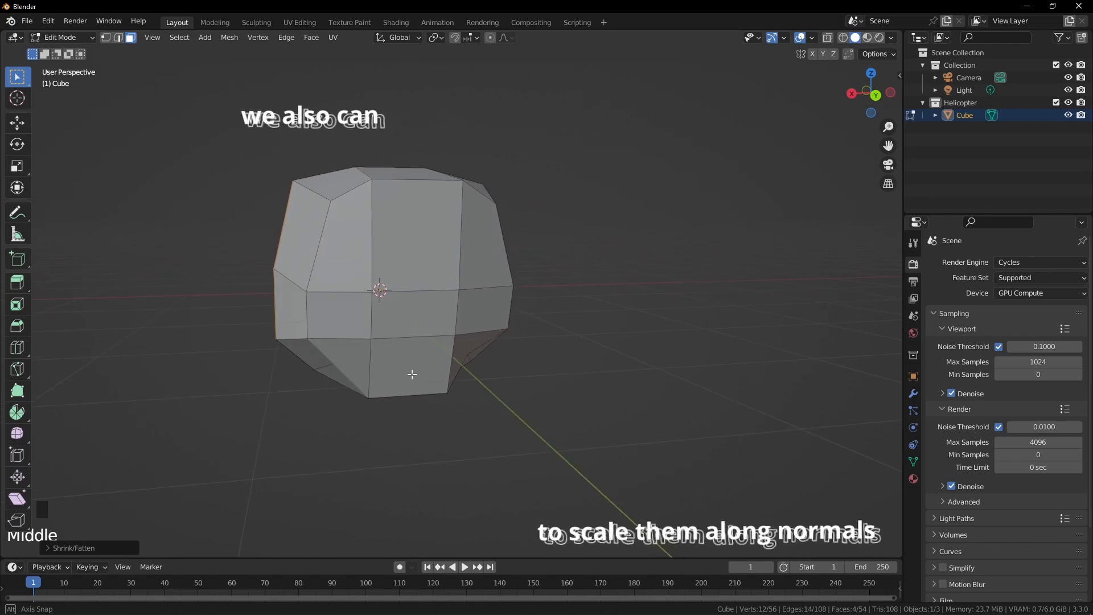
{"action": "middle_click_drag", "start_coordinate": [500, 366], "coordinate": [556, 383]}
{"action": "key", "text": "a"}
{"action": "scroll", "coordinate": [592, 382], "scroll_direction": "down", "scroll_amount": 2}
{"action": "key", "text": "s"}
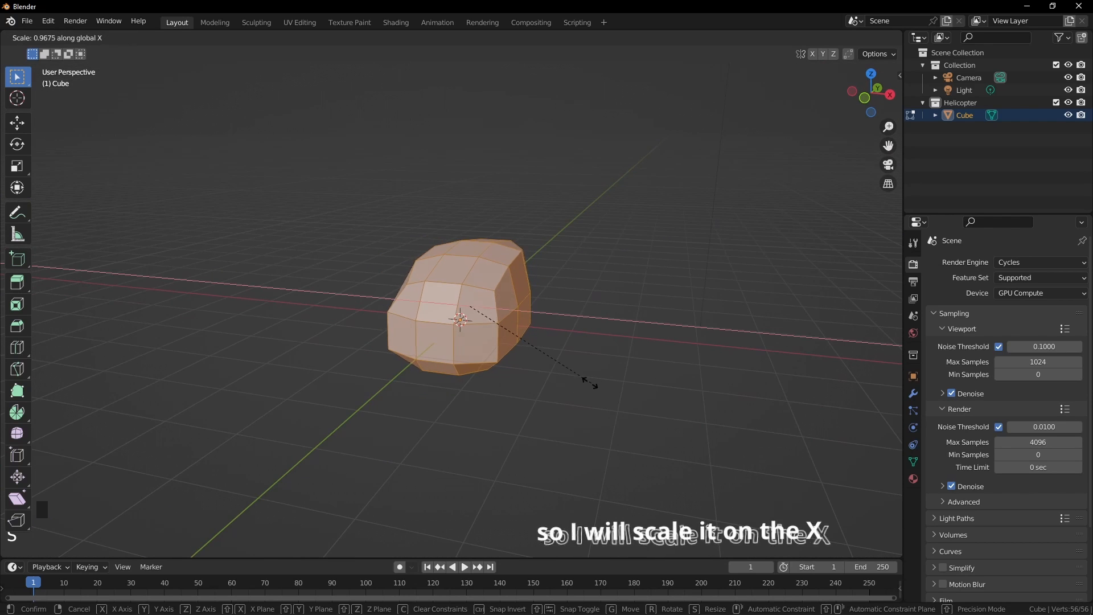
{"action": "left_click", "coordinate": [581, 377]}
{"action": "middle_click_drag", "start_coordinate": [575, 375], "coordinate": [437, 351]}
{"action": "left_click", "coordinate": [471, 362]}
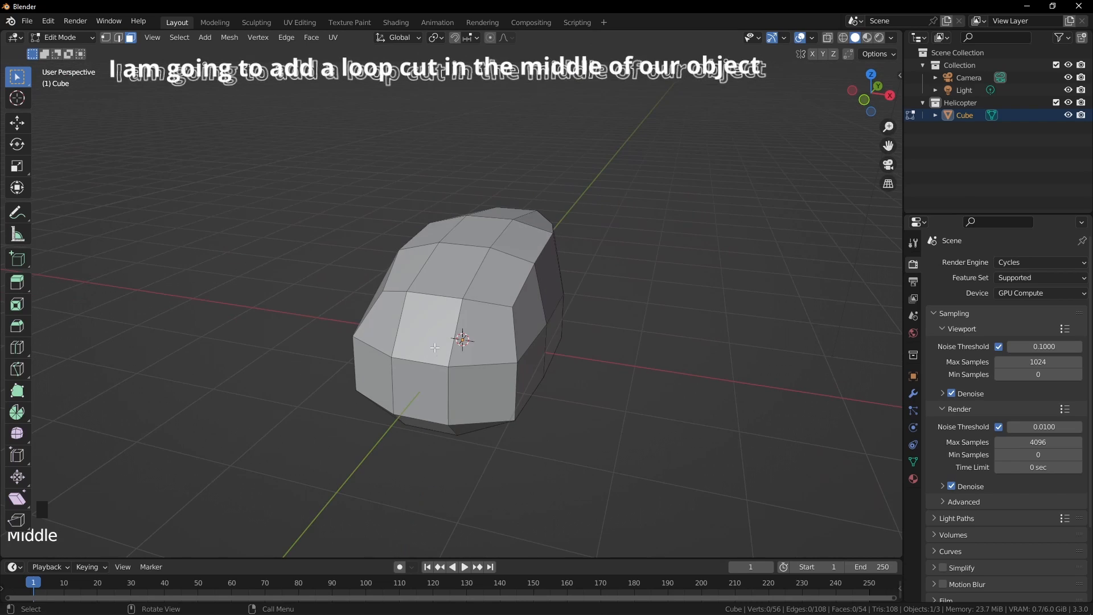
Step: Add a lengthwise loop cut through the middle of the fuselage
{"action": "key", "text": "ctrl+r"}
{"action": "left_click", "coordinate": [437, 359]}
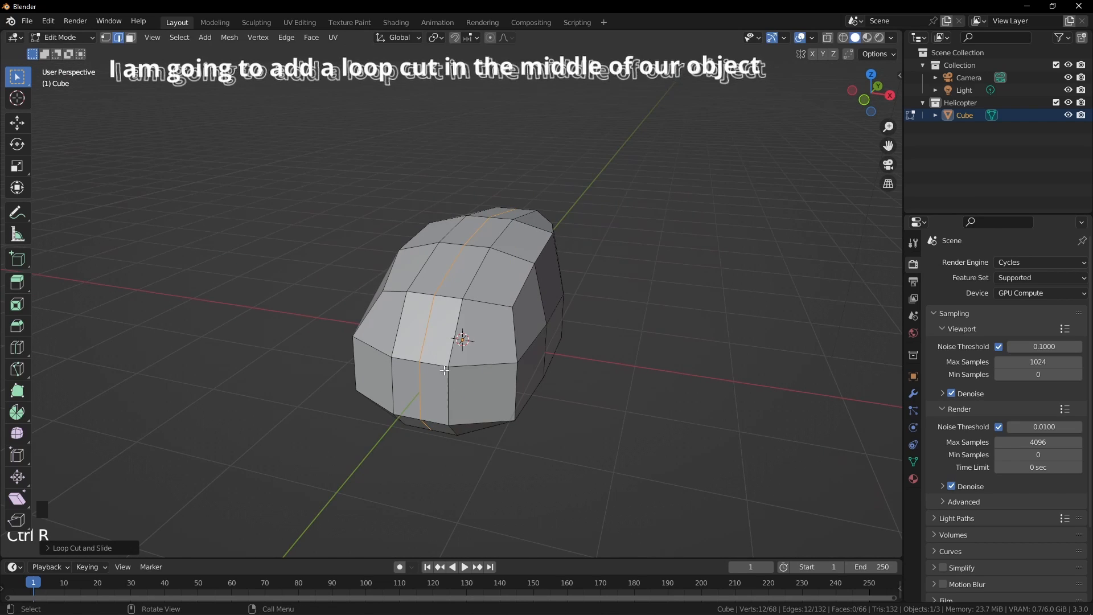
{"action": "key", "text": "KP_1"}
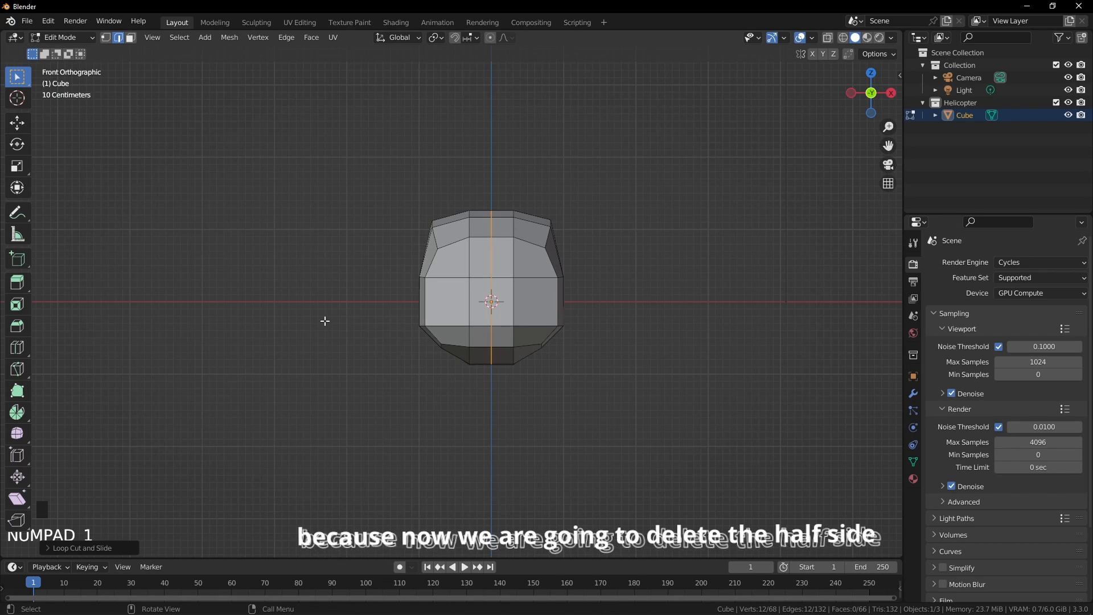
{"action": "scroll", "coordinate": [322, 323], "scroll_direction": "up", "scroll_amount": 2}
{"action": "middle_click_drag", "start_coordinate": [322, 322], "coordinate": [521, 340], "text": "shift"}
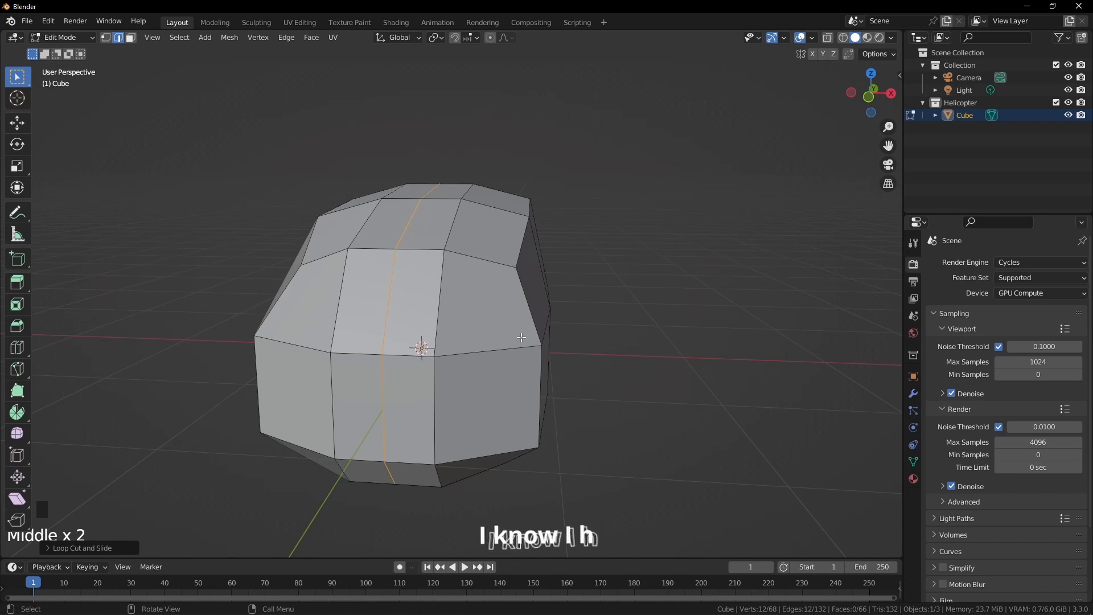
Step: In wireframe front view, delete all vertices on the -X half of the fuselage, keeping the centre line
{"action": "key", "text": "KP_1"}
{"action": "key", "text": "z"}
{"action": "left_click", "coordinate": [458, 335]}
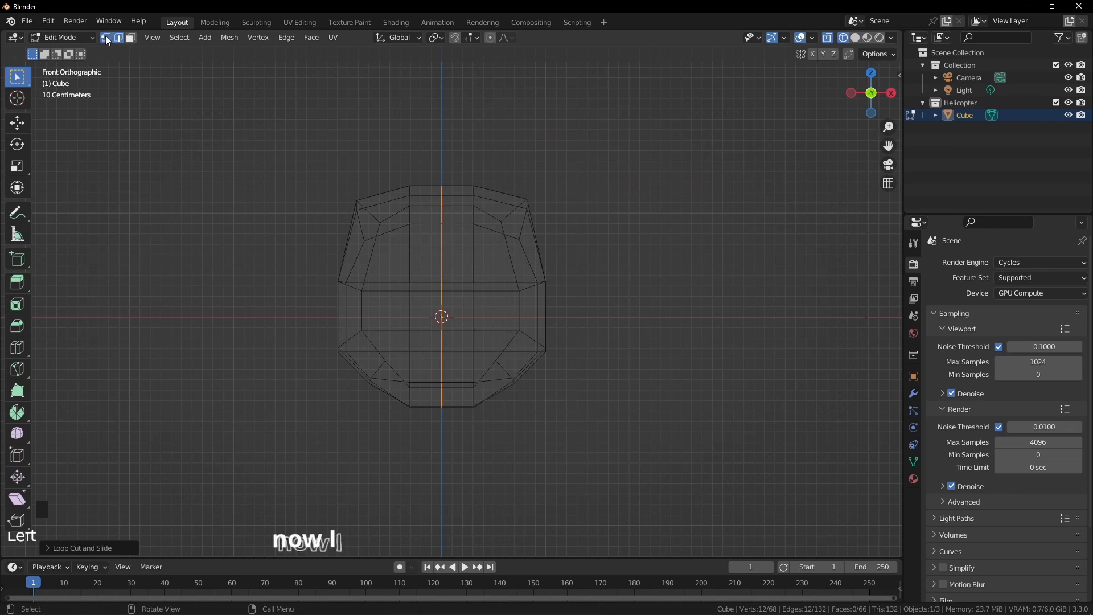
{"action": "left_click_drag", "start_coordinate": [596, 189], "coordinate": [469, 463]}
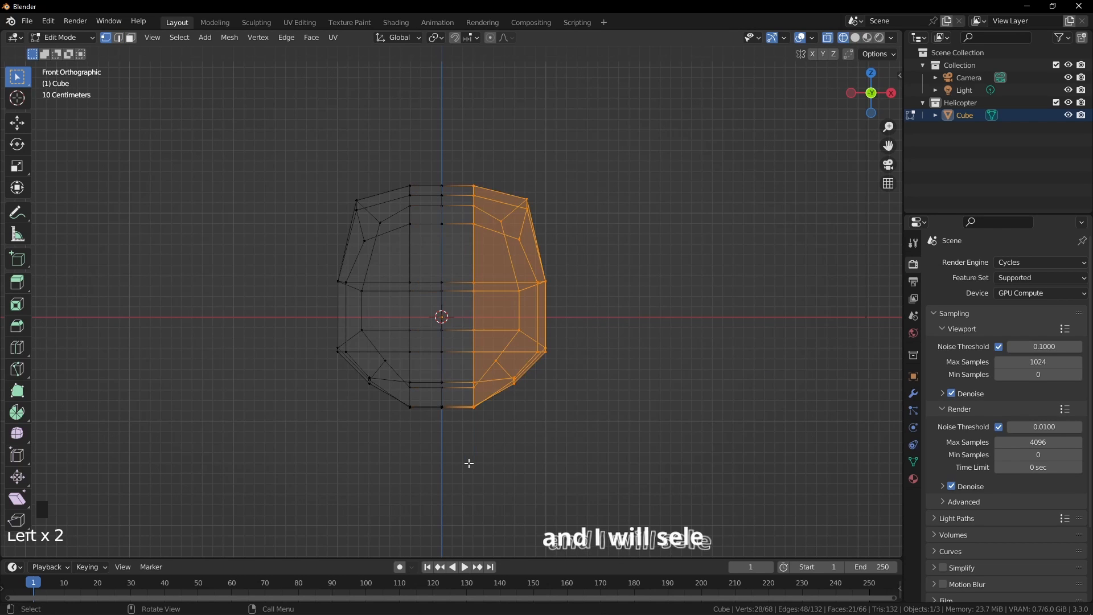
{"action": "key", "text": "x"}
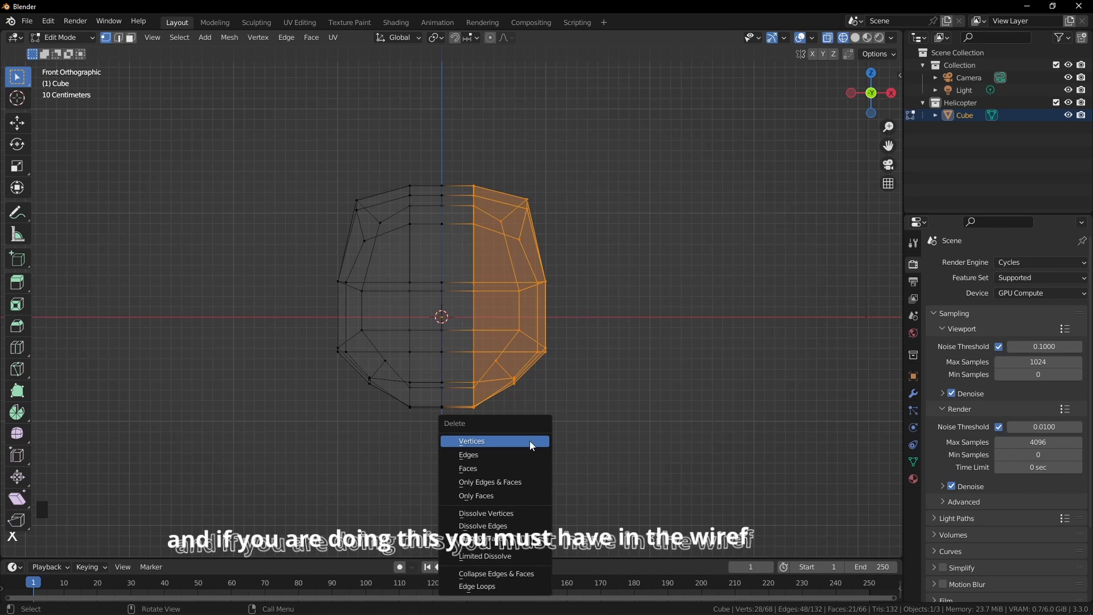
{"action": "left_click_drag", "start_coordinate": [291, 144], "coordinate": [422, 447]}
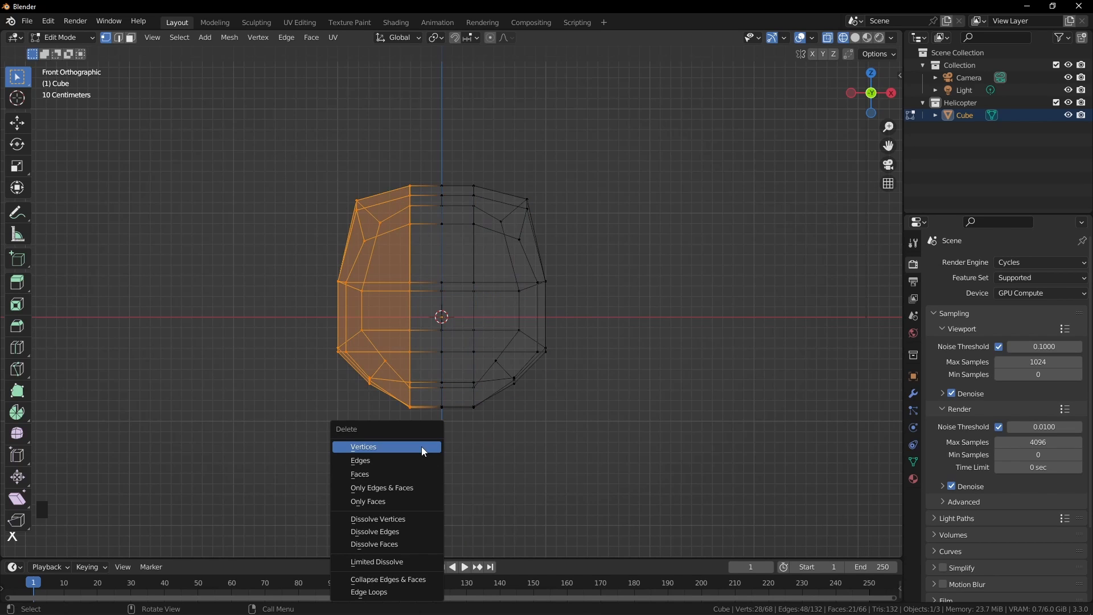
{"action": "left_click", "coordinate": [423, 447]}
Step: Add a Mirror modifier on the X axis to the remaining fuselage half
{"action": "left_click", "coordinate": [914, 393]}
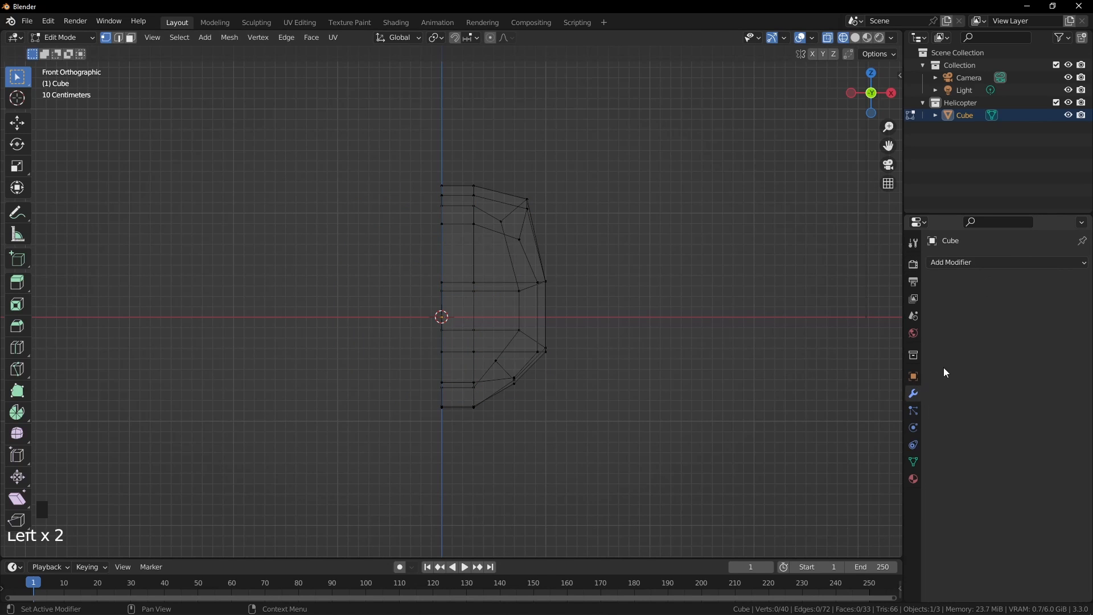
{"action": "left_click", "coordinate": [953, 262]}
{"action": "left_click", "coordinate": [862, 406]}
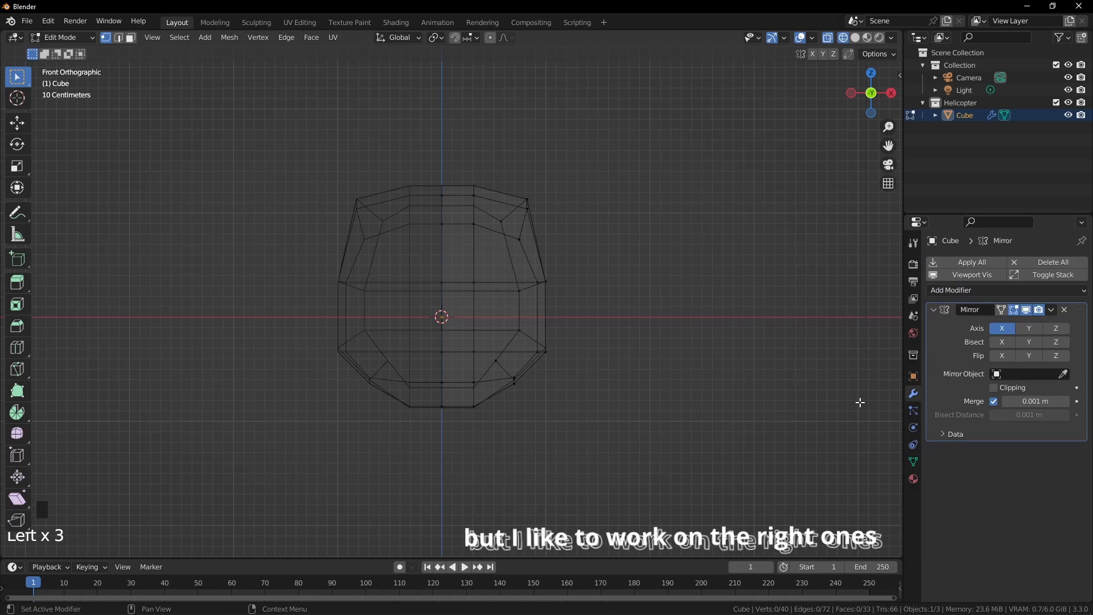
Step: Return to solid shading and select the two lengthwise roof faces beside the mirror centre line in face selection mode
{"action": "key", "text": "shift+z"}
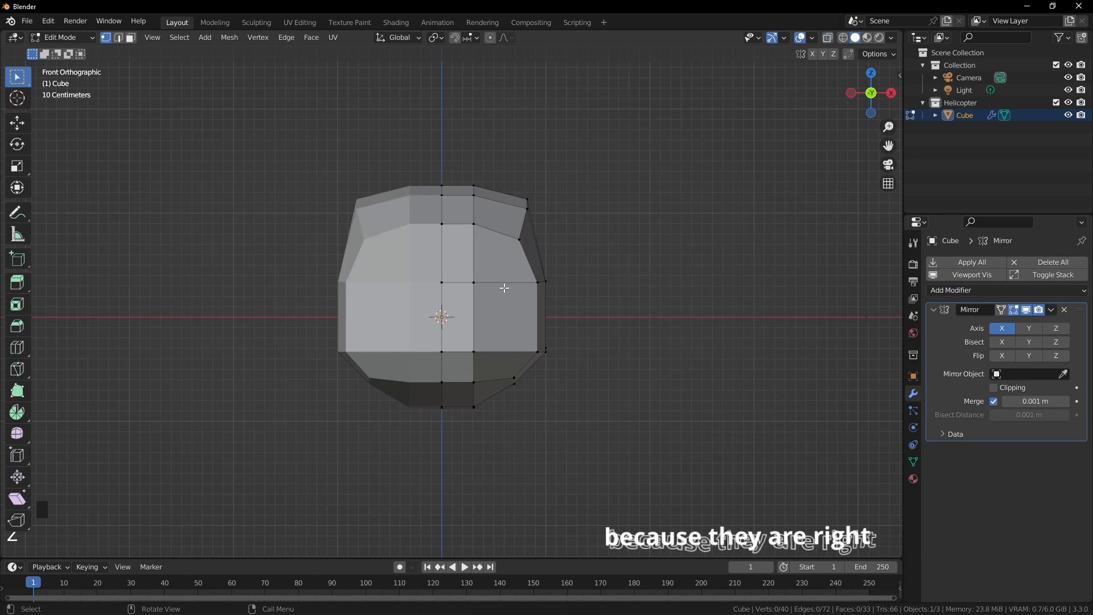
{"action": "middle_click_drag", "start_coordinate": [545, 283], "coordinate": [462, 356]}
{"action": "scroll", "coordinate": [484, 288], "scroll_direction": "up", "scroll_amount": 2}
{"action": "middle_click_drag", "start_coordinate": [488, 285], "coordinate": [384, 257], "text": "shift"}
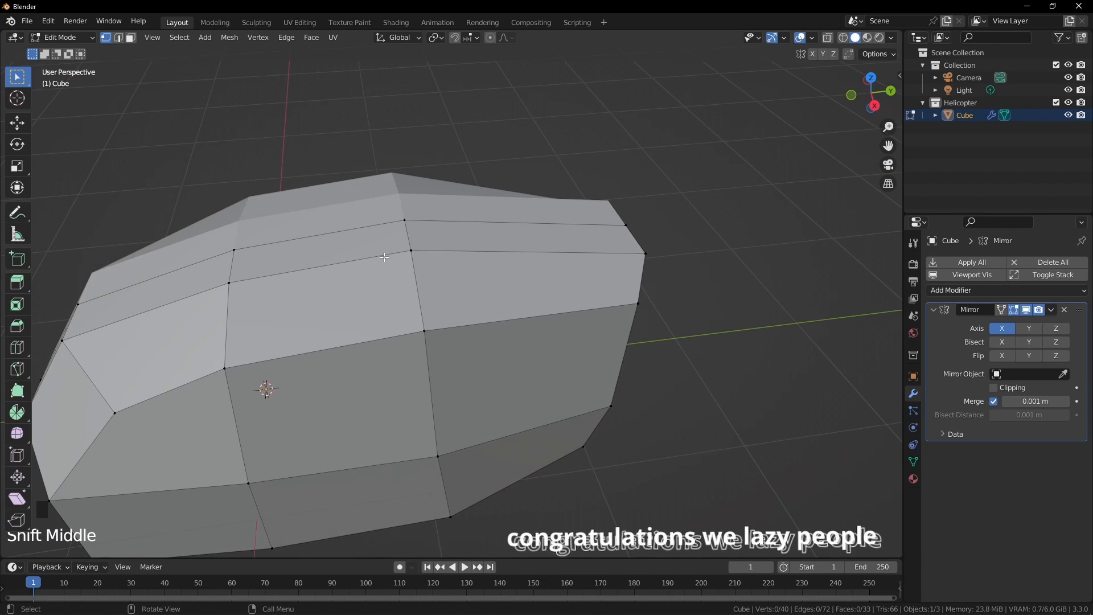
{"action": "left_click", "coordinate": [326, 246]}
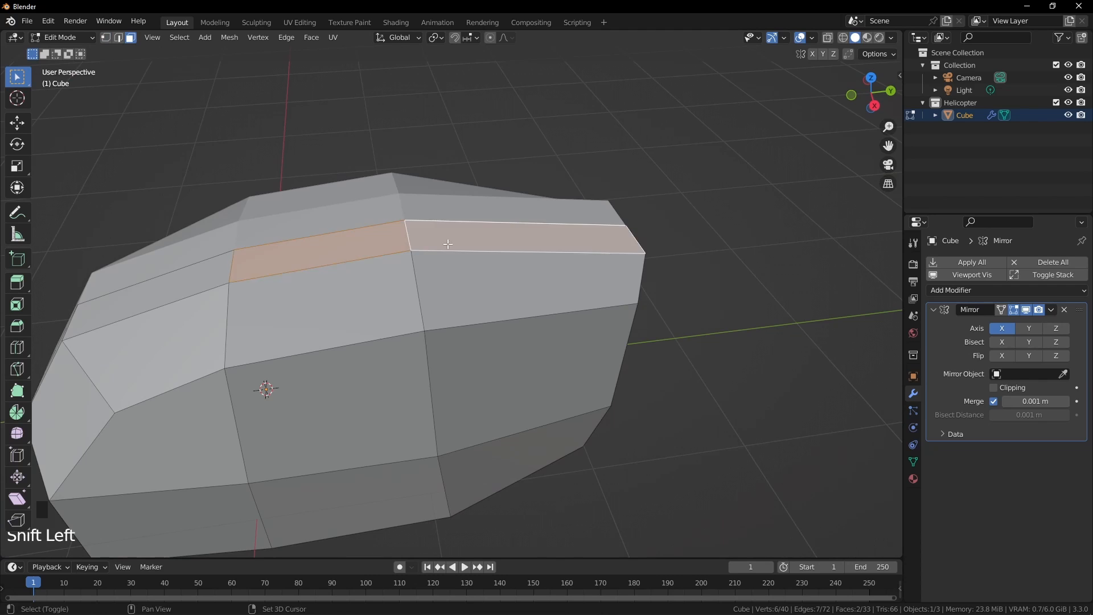
{"action": "left_click", "coordinate": [439, 238], "text": "shift"}
{"action": "middle_click_drag", "start_coordinate": [440, 238], "coordinate": [514, 253]}
{"action": "key", "text": "e"}
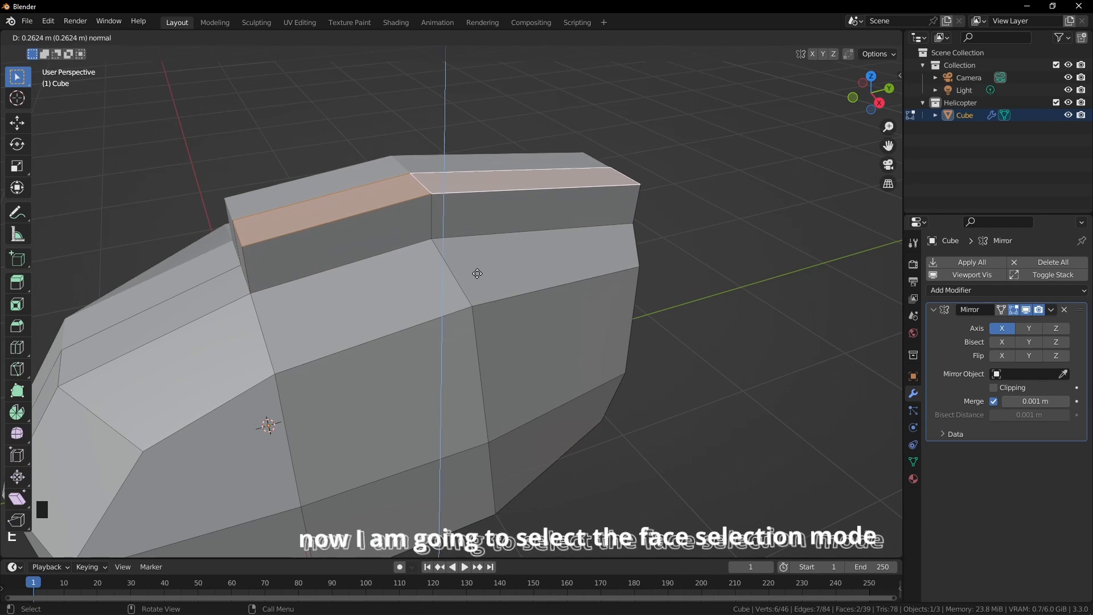
{"action": "left_click", "coordinate": [476, 262]}
{"action": "key", "text": "s"}
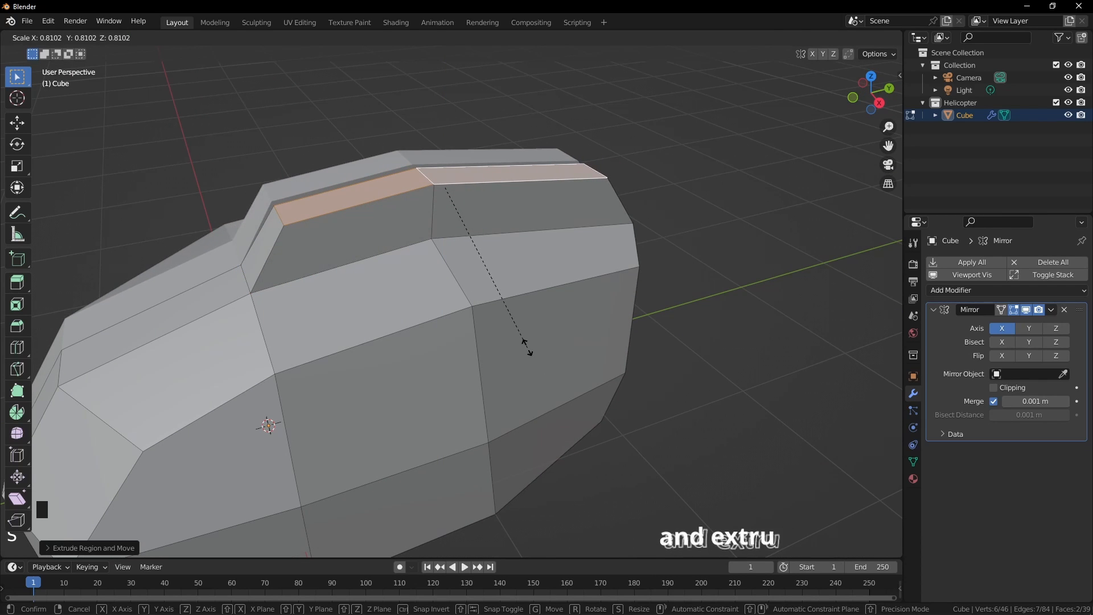
{"action": "right_click", "coordinate": [524, 344]}
{"action": "key", "text": "ctrl+z"}
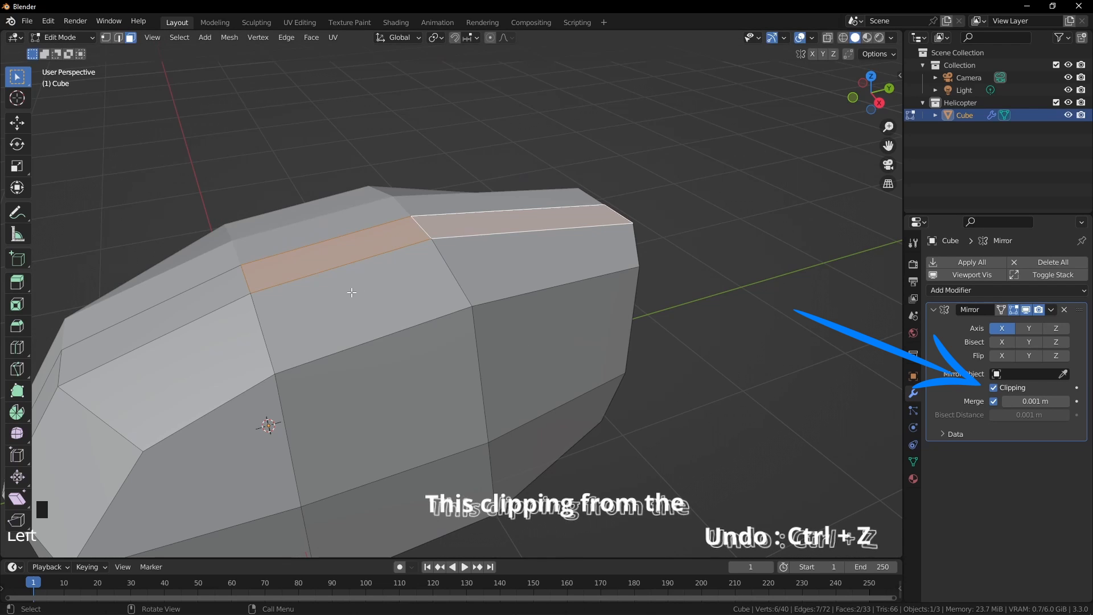
Step: With Clipping on in the Mirror modifier, extrude the two roof faces upward and scale the extruded faces down
{"action": "key", "text": "e"}
{"action": "left_click", "coordinate": [461, 342]}
{"action": "key", "text": "s"}
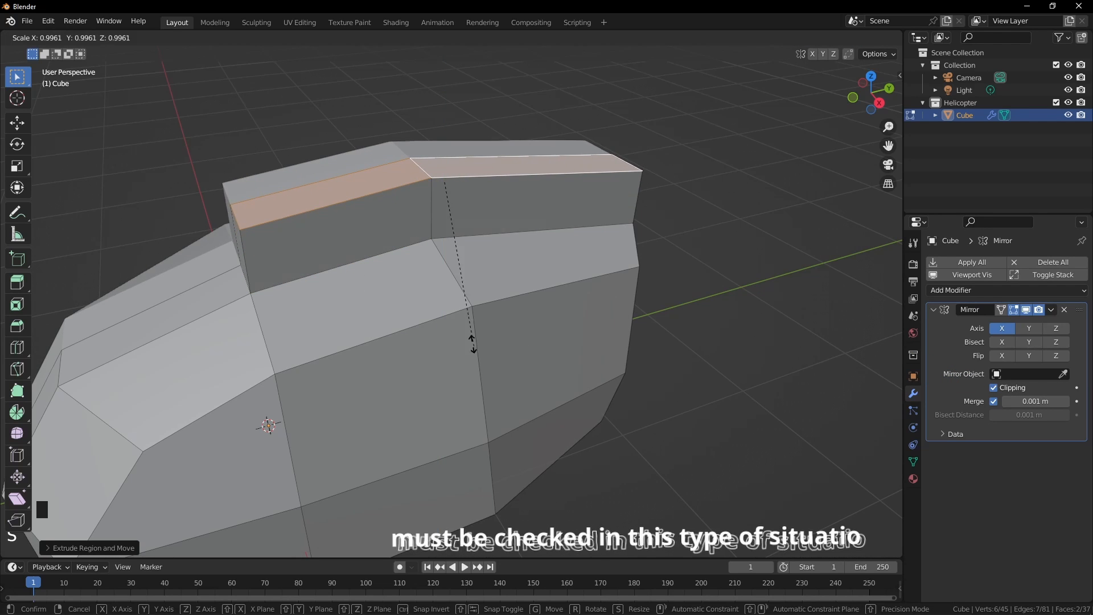
{"action": "left_click", "coordinate": [443, 304]}
Step: Select the two upper rear faces of the fuselage beside the centre line and extrude them backward into a long tail boom
{"action": "middle_click_drag", "start_coordinate": [507, 338], "coordinate": [360, 309]}
{"action": "scroll", "coordinate": [430, 292], "scroll_direction": "up", "scroll_amount": 1}
{"action": "mouse_move", "coordinate": [433, 292]}
{"action": "middle_mouse_down"}
{"action": "mouse_move", "coordinate": [503, 277]}
{"action": "mouse_move", "coordinate": [554, 305]}
{"action": "mouse_move", "coordinate": [592, 303]}
{"action": "mouse_move", "coordinate": [588, 276]}
{"action": "mouse_move", "coordinate": [574, 277]}
{"action": "mouse_move", "coordinate": [344, 333]}
{"action": "mouse_move", "coordinate": [448, 278]}
{"action": "middle_mouse_up"}
{"action": "scroll", "coordinate": [590, 299], "scroll_direction": "down", "scroll_amount": 2}
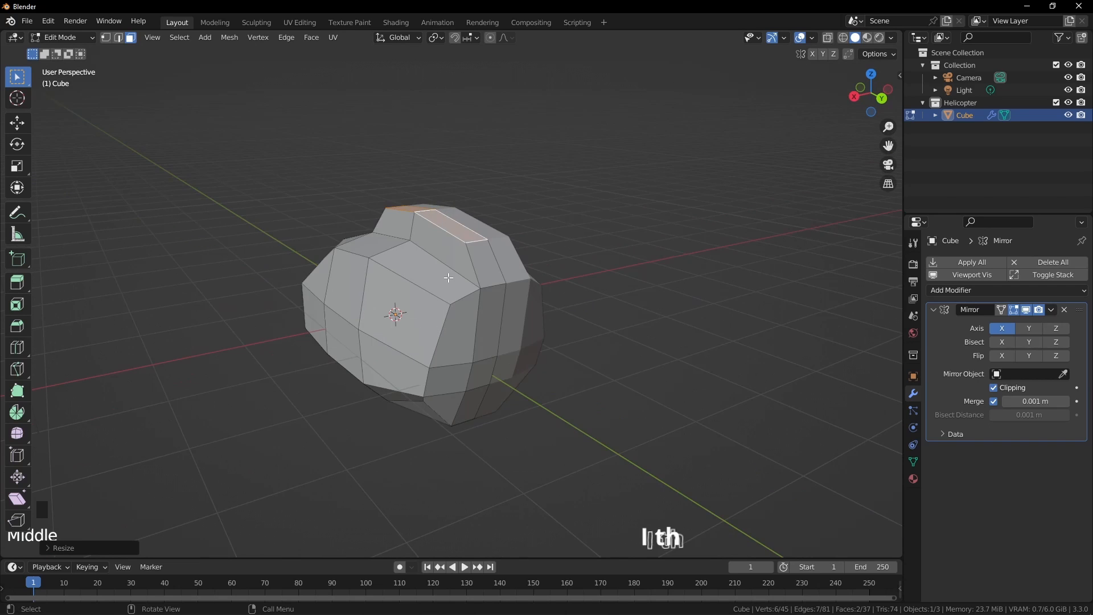
{"action": "left_click", "coordinate": [491, 267]}
{"action": "middle_click_drag", "start_coordinate": [511, 292], "coordinate": [475, 305]}
{"action": "left_click", "coordinate": [518, 304], "text": "shift"}
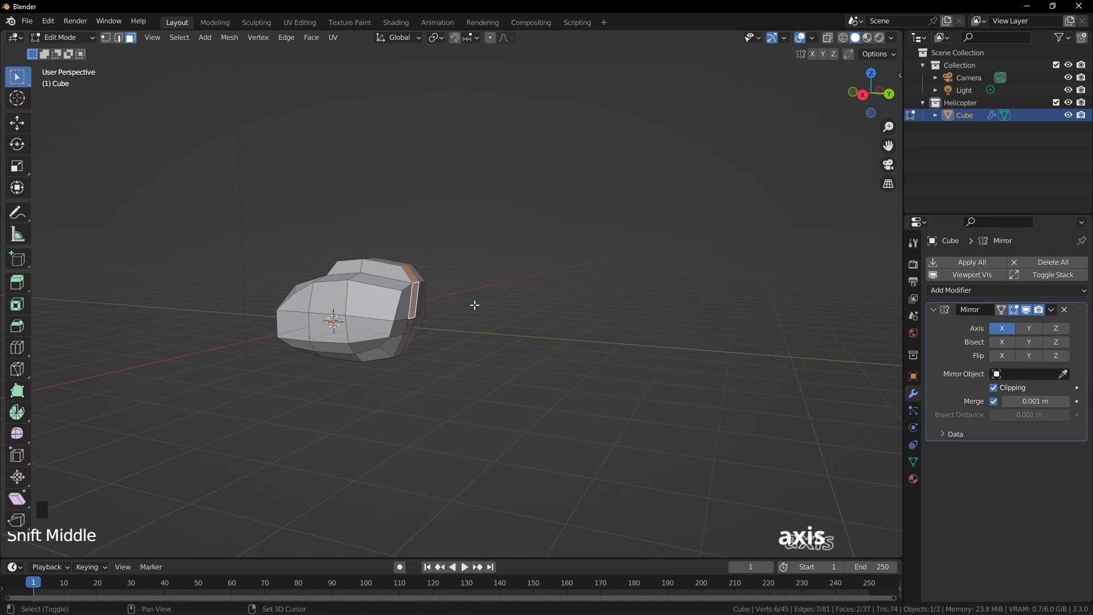
{"action": "key", "text": "e"}
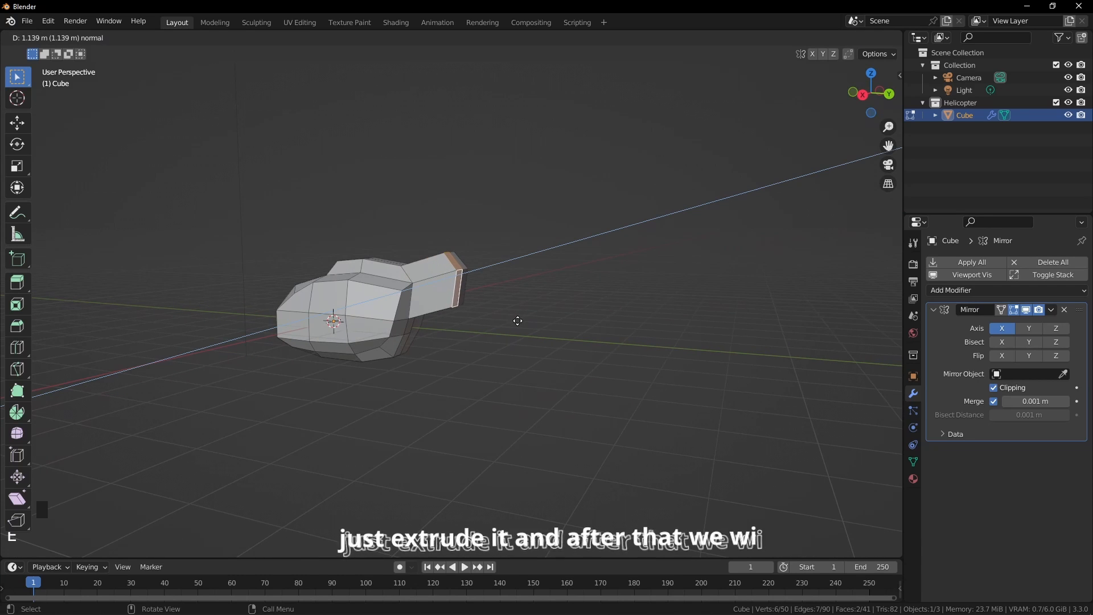
{"action": "left_click", "coordinate": [677, 319]}
Step: In the right side view, move the tail boom's end faces down about 1.29 m to level the boom
{"action": "scroll", "coordinate": [507, 310], "scroll_direction": "down", "scroll_amount": 2}
{"action": "key", "text": "KP_1"}
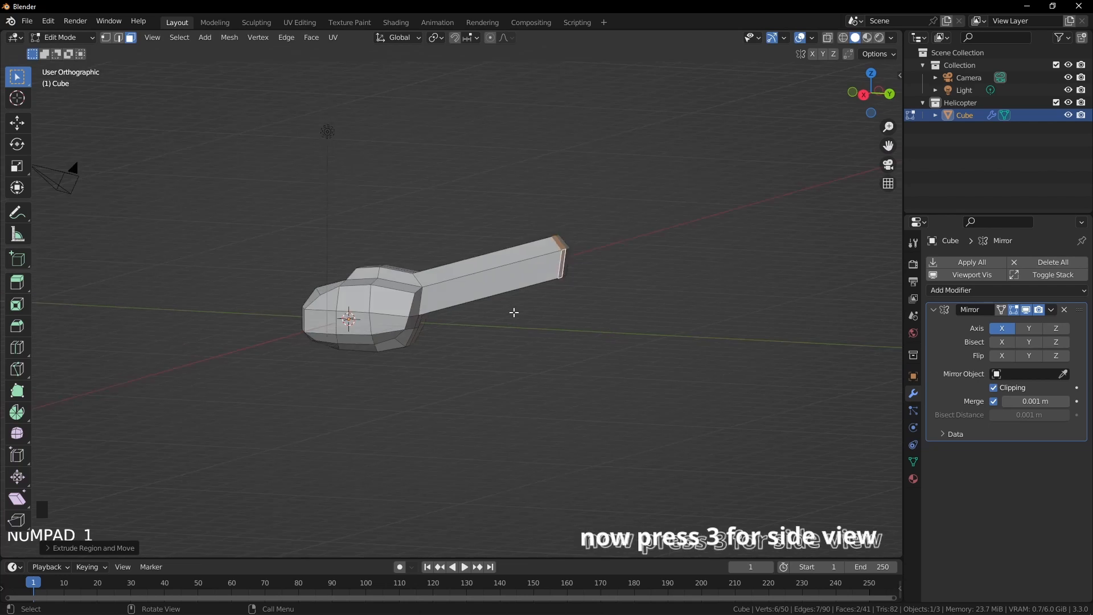
{"action": "key", "text": "KP_3"}
{"action": "key", "text": "g"}
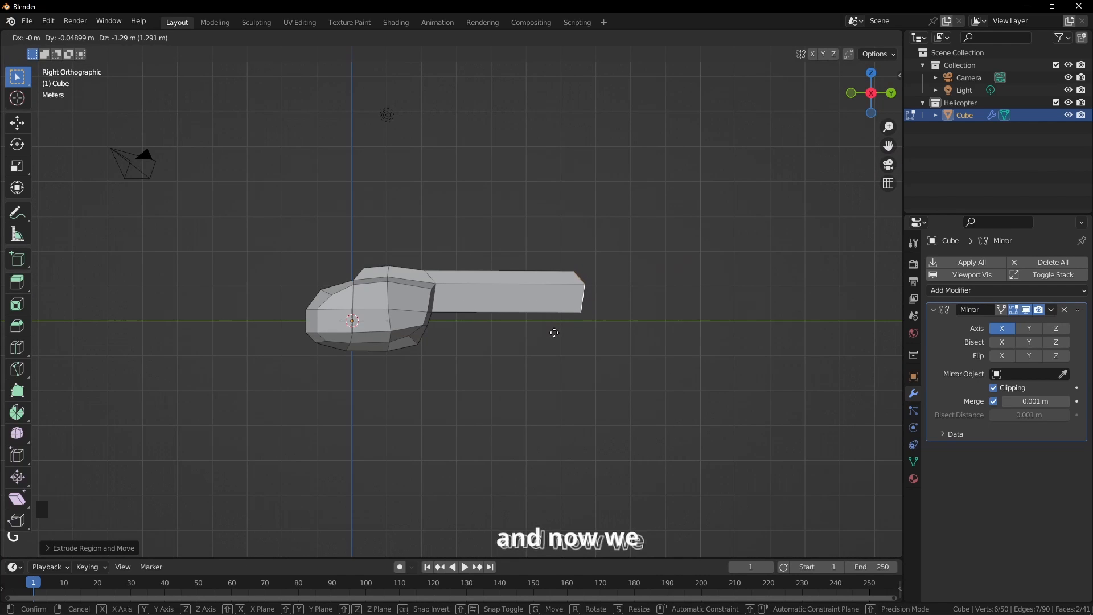
{"action": "left_click", "coordinate": [554, 333]}
Step: Taper the tail boom by scaling its end faces down, and lengthen it by moving them back about 1.14 m
{"action": "key", "text": "s"}
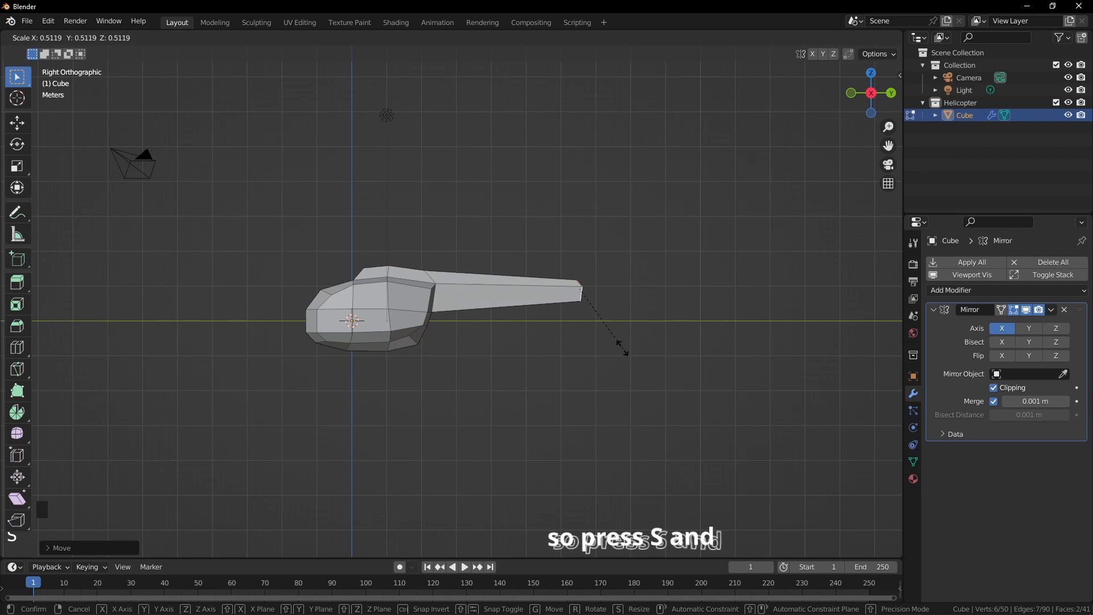
{"action": "left_click", "coordinate": [612, 327]}
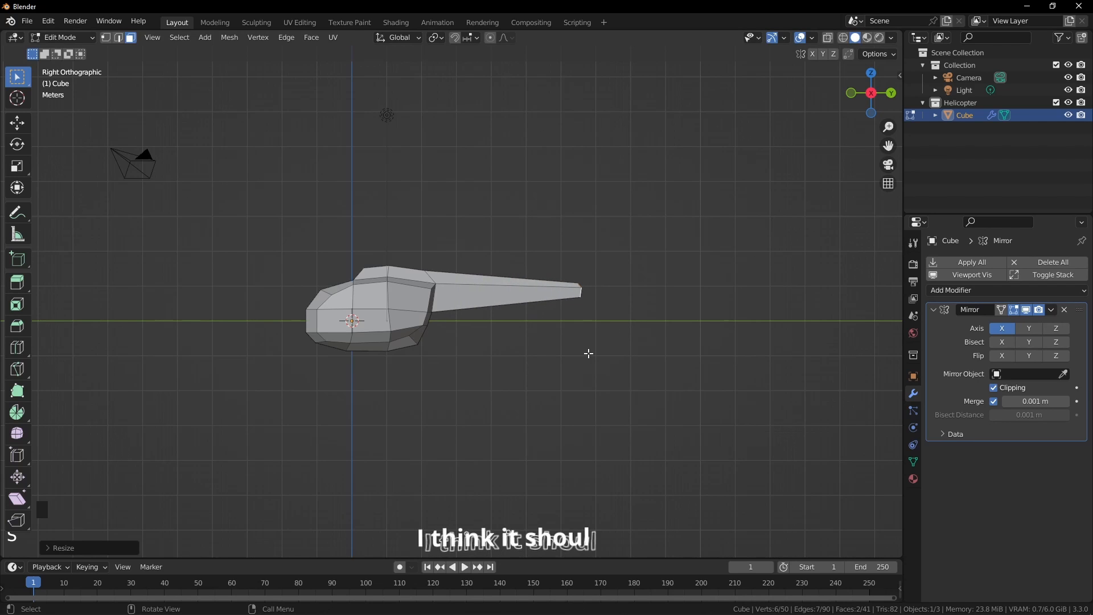
{"action": "key", "text": "g"}
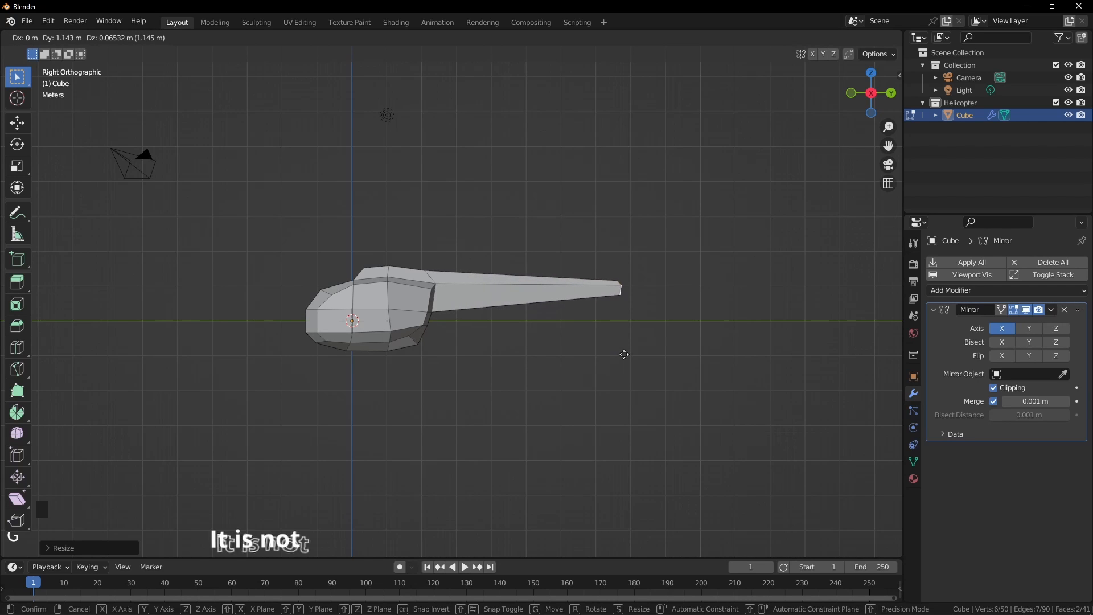
{"action": "left_click", "coordinate": [623, 353]}
Step: Narrow the tail boom's end faces along the X axis in two scaling passes, by about 0.19 and about 0.34
{"action": "scroll", "coordinate": [605, 352], "scroll_direction": "up", "scroll_amount": 2}
{"action": "middle_click_drag", "start_coordinate": [604, 352], "coordinate": [538, 379], "text": "shift"}
{"action": "scroll", "coordinate": [605, 404], "scroll_direction": "up", "scroll_amount": 1}
{"action": "middle_click_drag", "start_coordinate": [605, 404], "coordinate": [556, 395]}
{"action": "scroll", "coordinate": [563, 405], "scroll_direction": "up", "scroll_amount": 1}
{"action": "key", "text": "s"}
{"action": "key", "text": "x"}
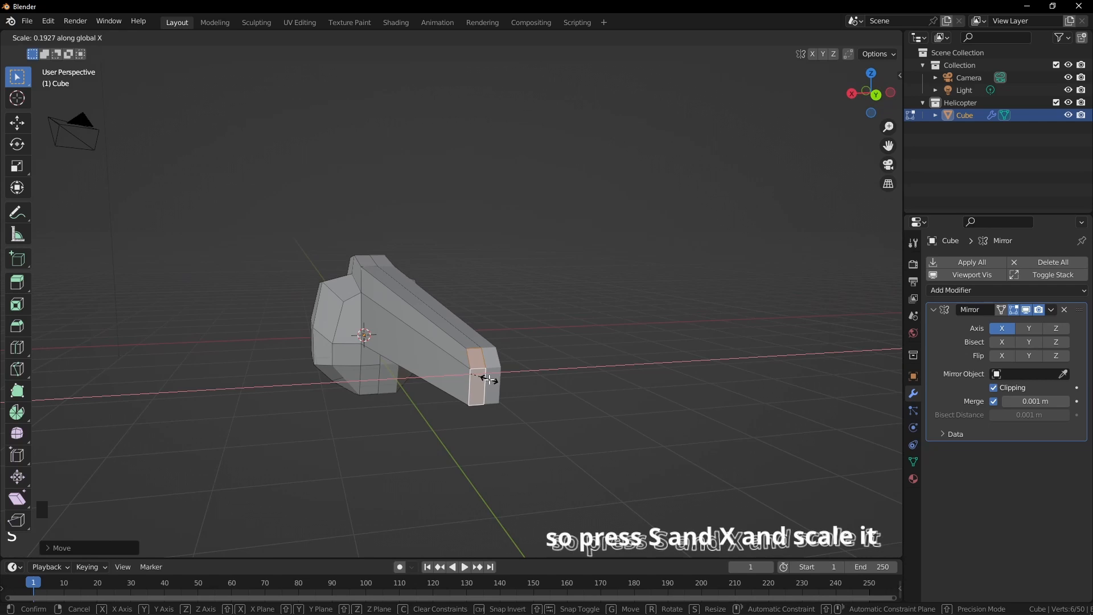
{"action": "left_click", "coordinate": [486, 378]}
{"action": "key", "text": "s"}
{"action": "key", "text": "x"}
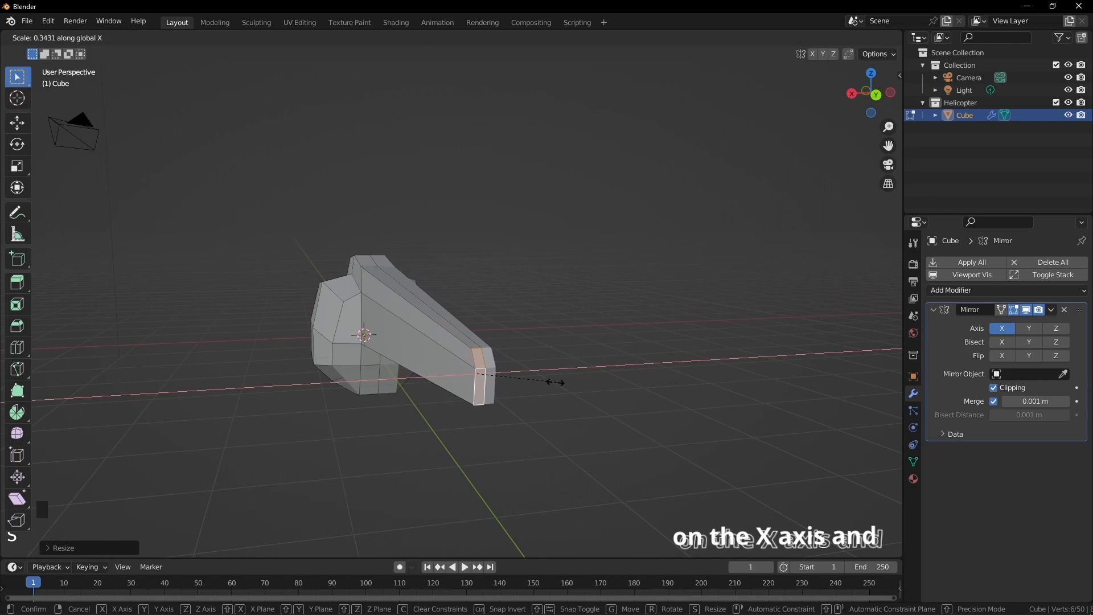
{"action": "left_click", "coordinate": [550, 381]}
Step: Select the lengthwise edge on the side of the tail boom and move it outward about 0.07 m along the X axis
{"action": "middle_click_drag", "start_coordinate": [551, 381], "coordinate": [456, 392]}
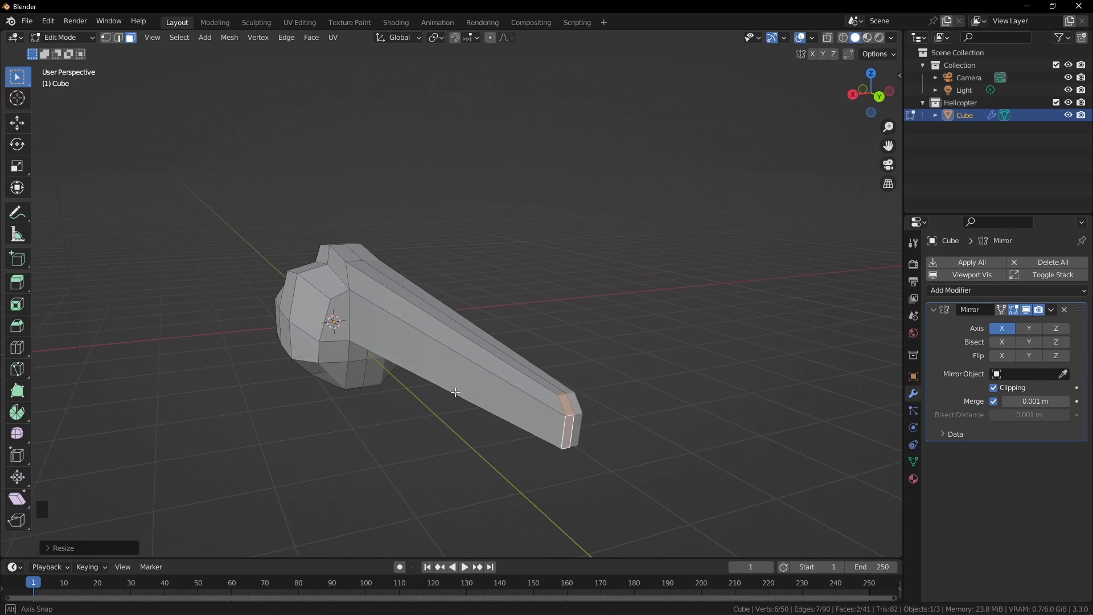
{"action": "key", "text": "2"}
{"action": "left_click", "coordinate": [500, 384]}
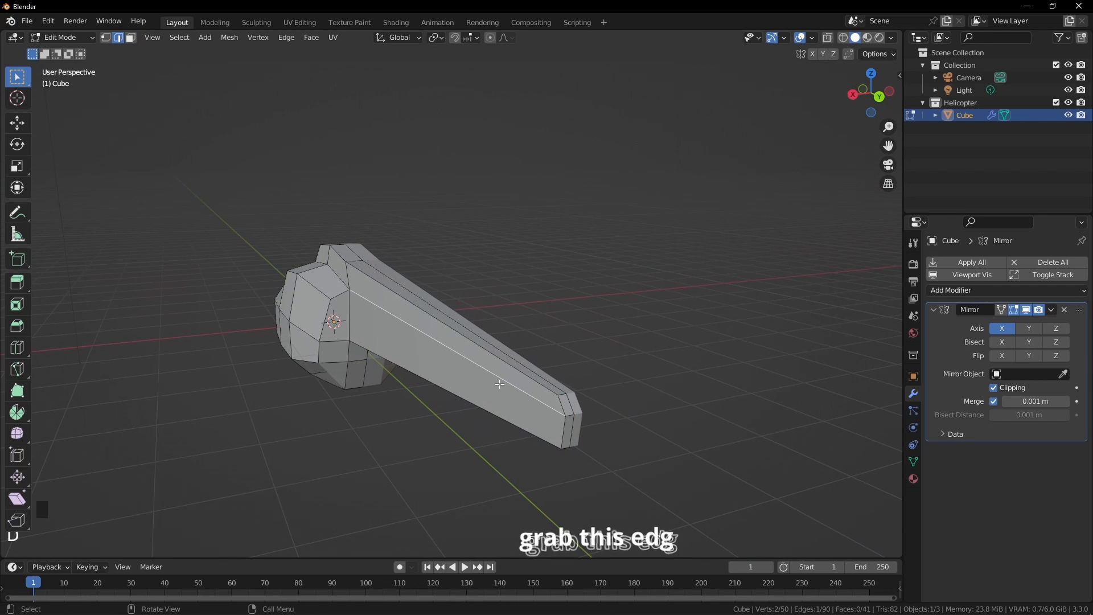
{"action": "key", "text": "g"}
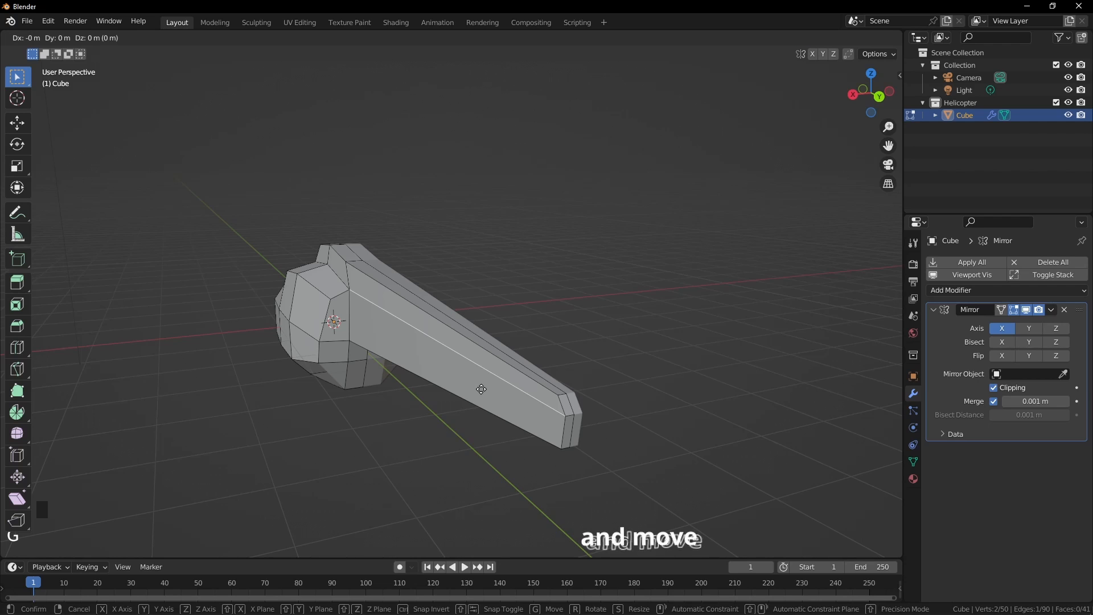
{"action": "key", "text": "x"}
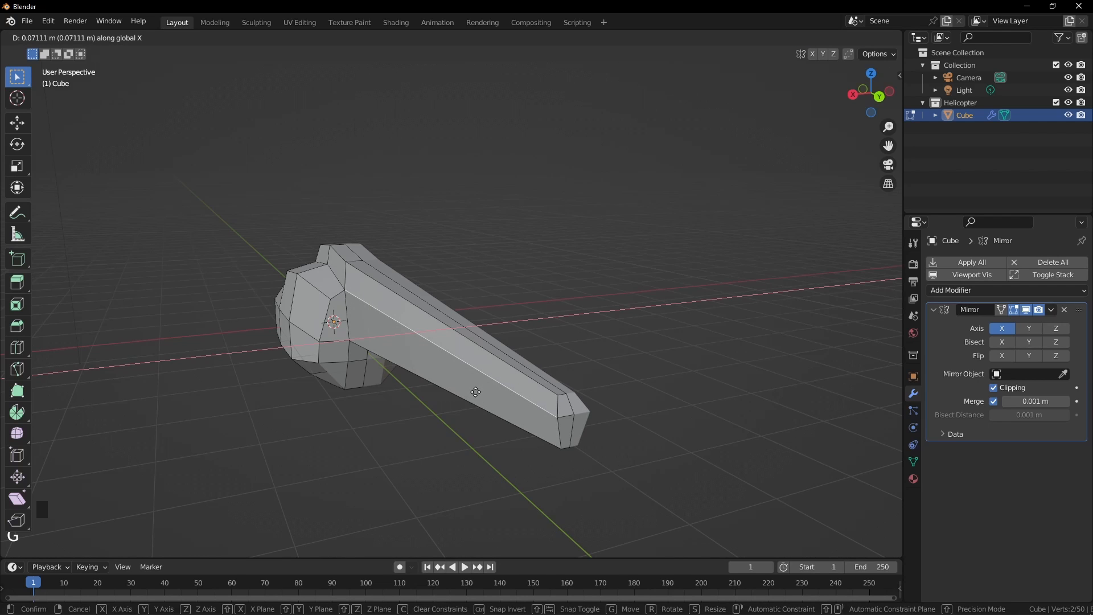
{"action": "left_click", "coordinate": [475, 392]}
Step: Select the two end faces of the tail boom and flatten them by scaling to 0 along the Y axis
{"action": "middle_click_drag", "start_coordinate": [567, 424], "coordinate": [548, 401]}
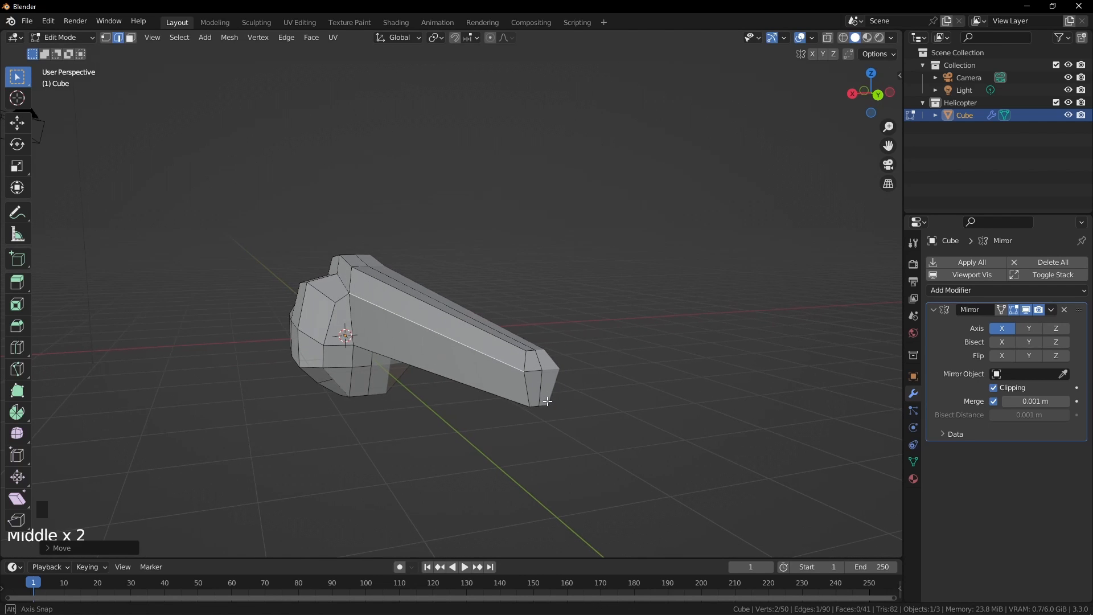
{"action": "key", "text": "3"}
{"action": "left_click", "coordinate": [532, 360]}
{"action": "left_click", "coordinate": [534, 384], "text": "shift"}
{"action": "mouse_move", "coordinate": [534, 384]}
{"action": "middle_mouse_down"}
{"action": "mouse_move", "coordinate": [602, 409]}
{"action": "mouse_move", "coordinate": [519, 370]}
{"action": "mouse_move", "coordinate": [530, 377]}
{"action": "middle_mouse_up"}
{"action": "scroll", "coordinate": [580, 390], "scroll_direction": "up", "scroll_amount": 2}
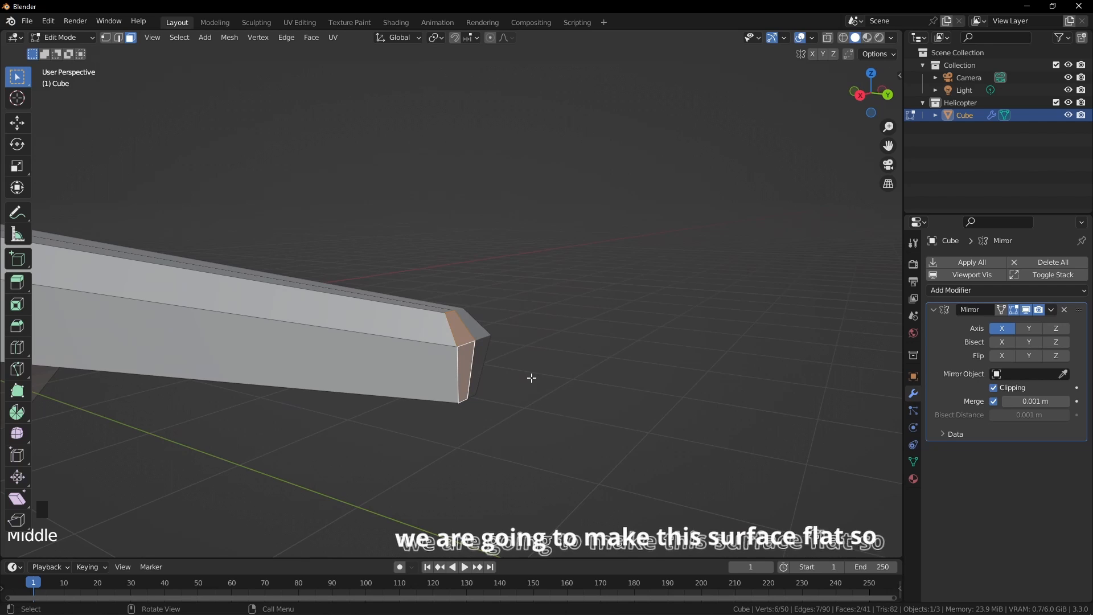
{"action": "key", "text": "s"}
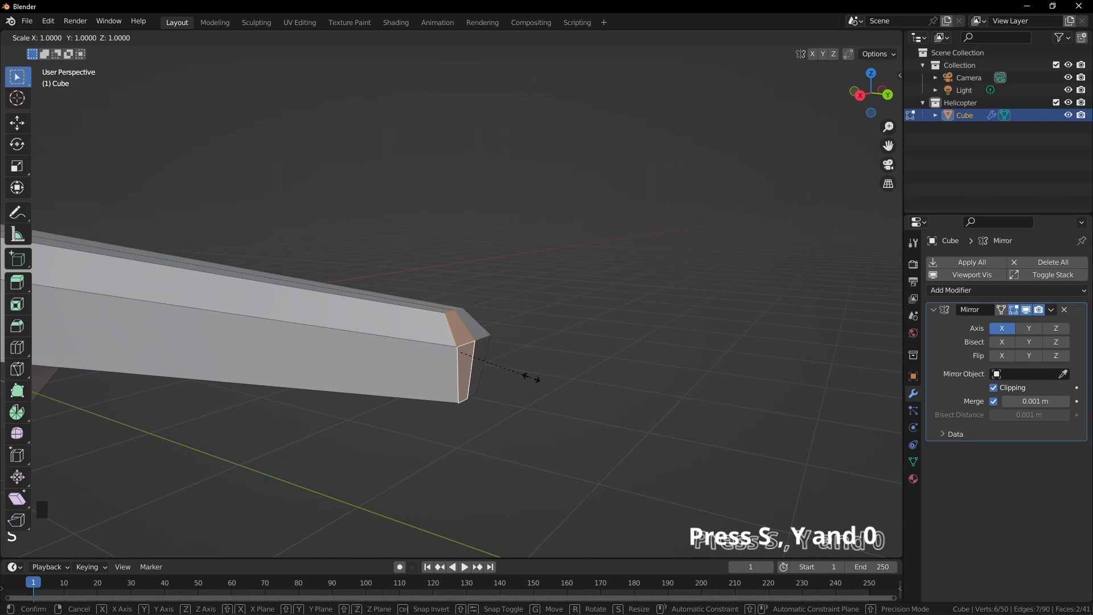
{"action": "key", "text": "y"}
{"action": "key", "text": "0"}
{"action": "key", "text": "Return"}
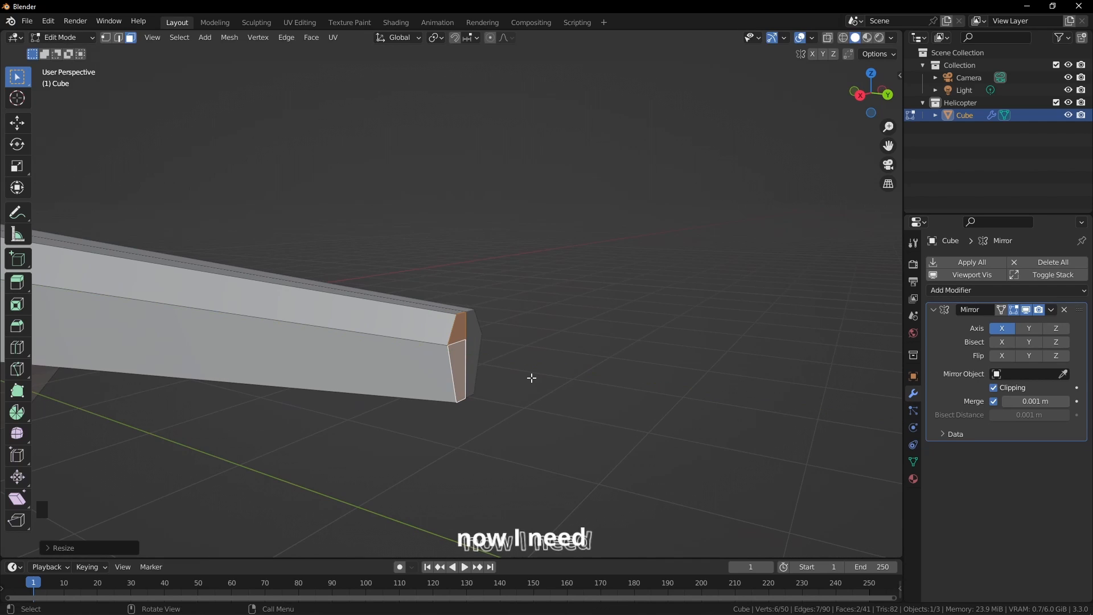
Step: Extrude the tail boom's end faces about 0.16 m, and extrude the new segment's top face upward about 1.1 m as a fin
{"action": "key", "text": "e"}
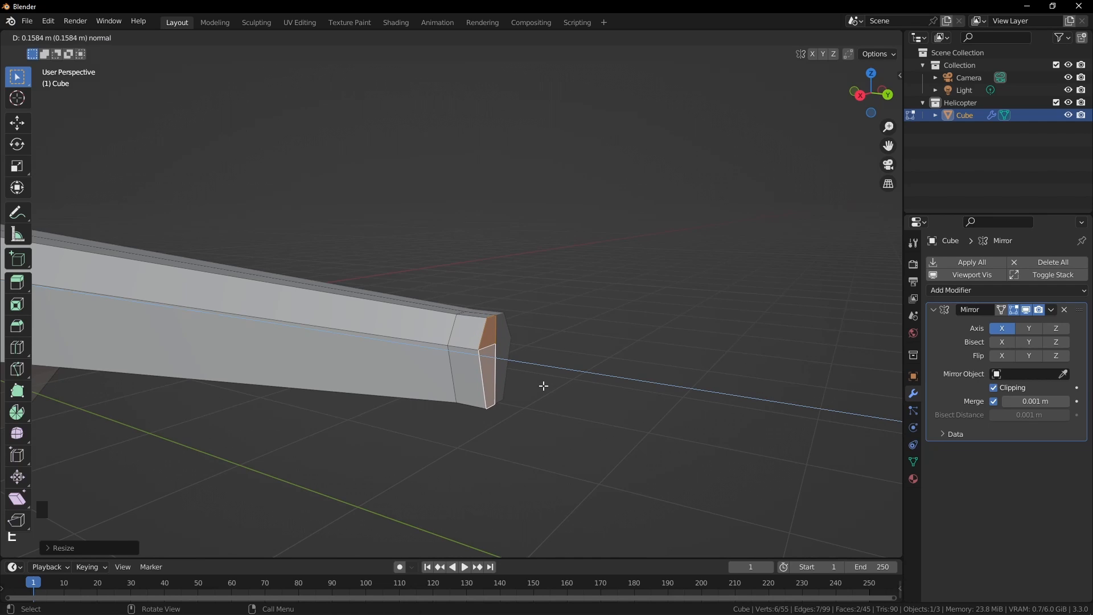
{"action": "left_click", "coordinate": [541, 381]}
{"action": "mouse_move", "coordinate": [539, 378]}
{"action": "middle_mouse_down"}
{"action": "mouse_move", "coordinate": [586, 374]}
{"action": "mouse_move", "coordinate": [500, 383]}
{"action": "mouse_move", "coordinate": [540, 391]}
{"action": "middle_mouse_up"}
{"action": "left_click", "coordinate": [445, 393]}
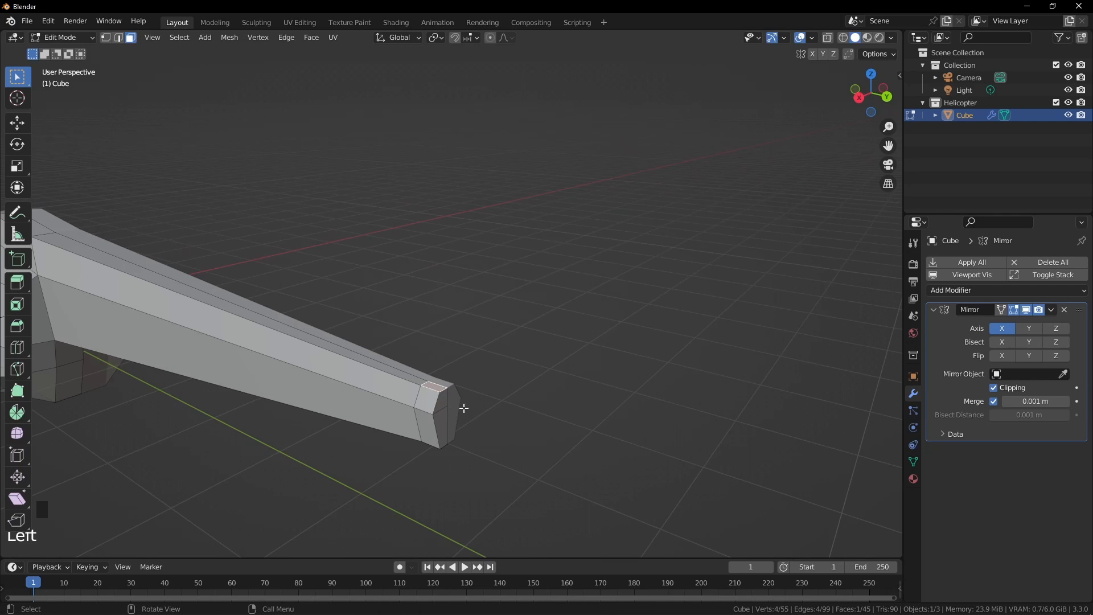
{"action": "key", "text": "e"}
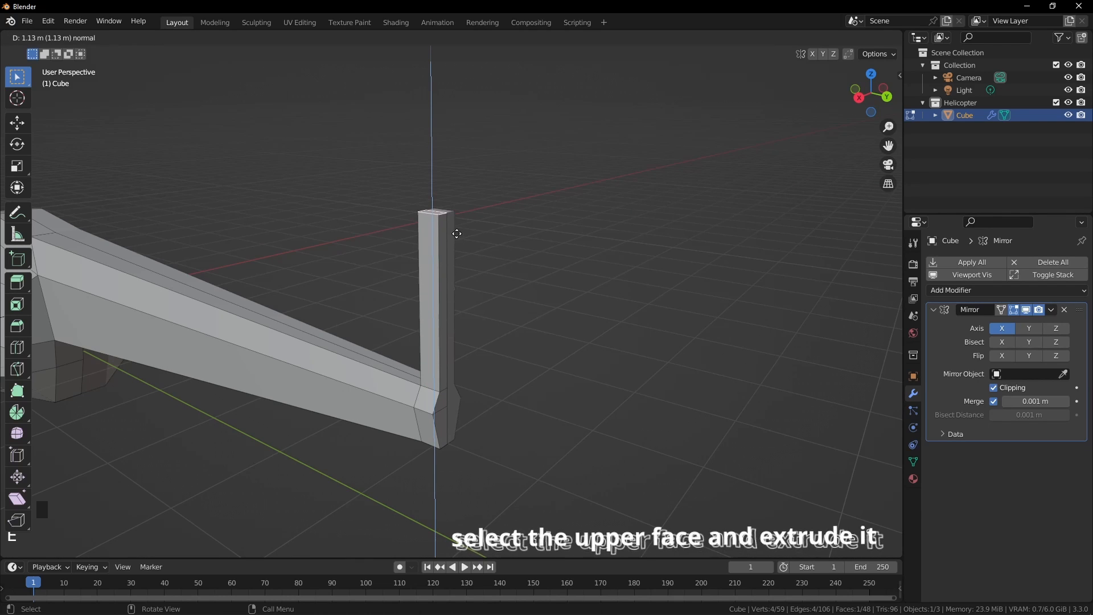
{"action": "left_click", "coordinate": [454, 244]}
Step: Extrude a short extra segment on top of the fin, and extrude its side face far outward as a horizontal stabilizer
{"action": "key", "text": "e"}
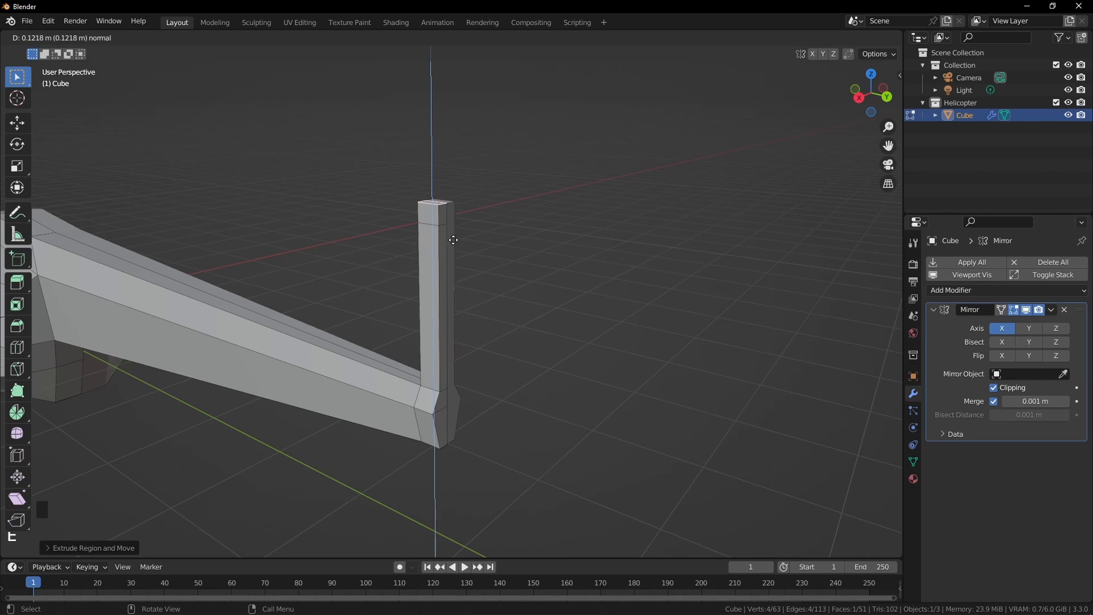
{"action": "left_click", "coordinate": [450, 231]}
{"action": "left_click", "coordinate": [434, 214]}
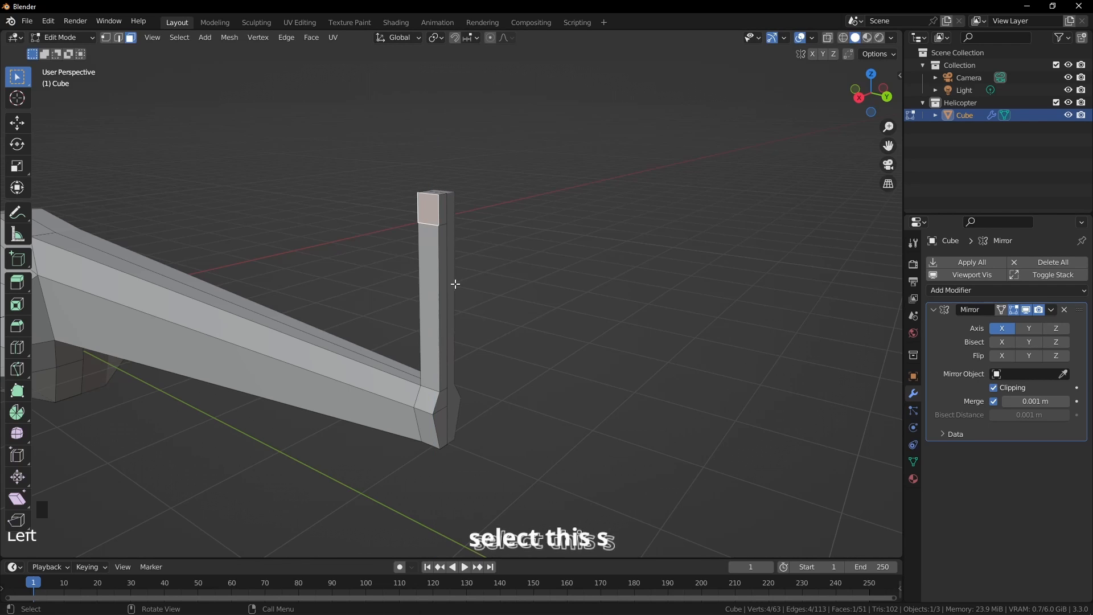
{"action": "key", "text": "e"}
{"action": "left_click", "coordinate": [195, 350]}
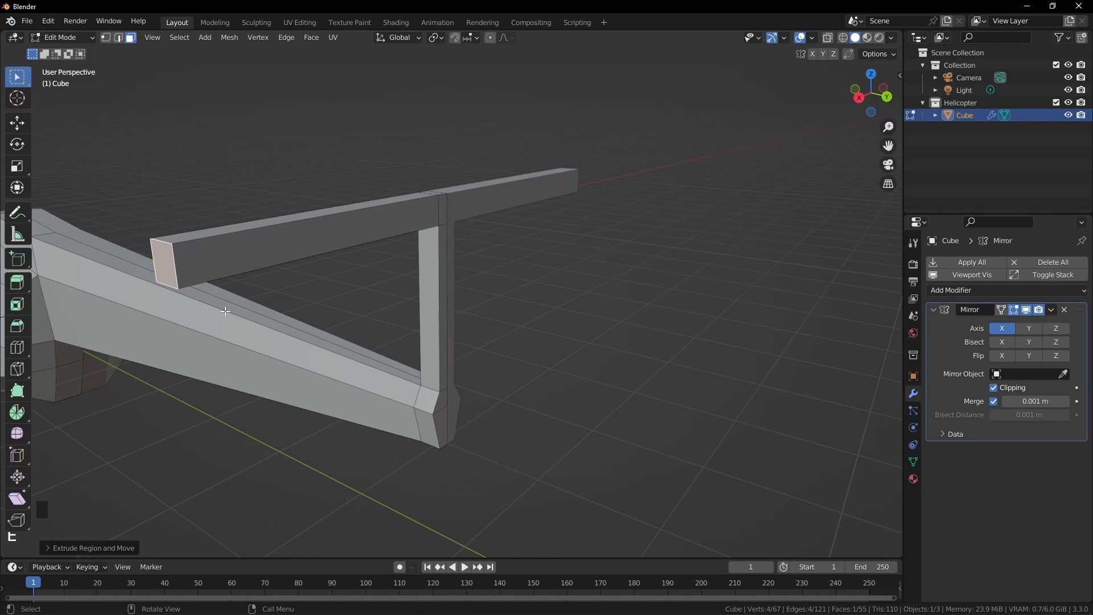
Step: Select the two vertical edges at the stabilizer's outer end and merge them with Collapse to form a thin tip
{"action": "middle_click_drag", "start_coordinate": [246, 321], "coordinate": [341, 321]}
{"action": "key", "text": "2"}
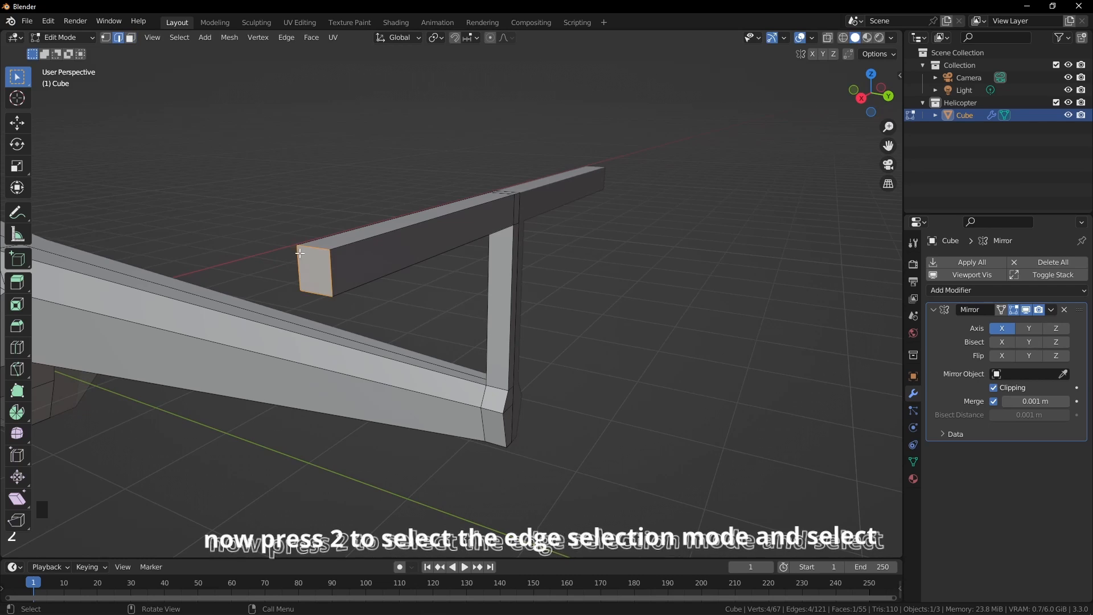
{"action": "left_click", "coordinate": [298, 268]}
{"action": "left_click", "coordinate": [332, 279], "text": "shift"}
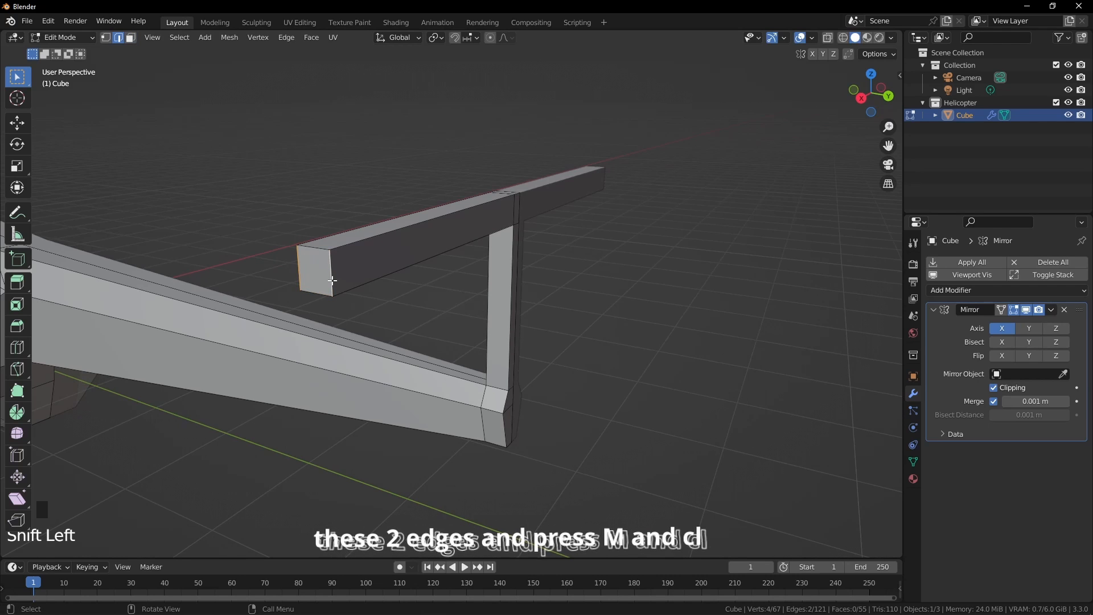
{"action": "key", "text": "m"}
{"action": "left_click", "coordinate": [296, 305]}
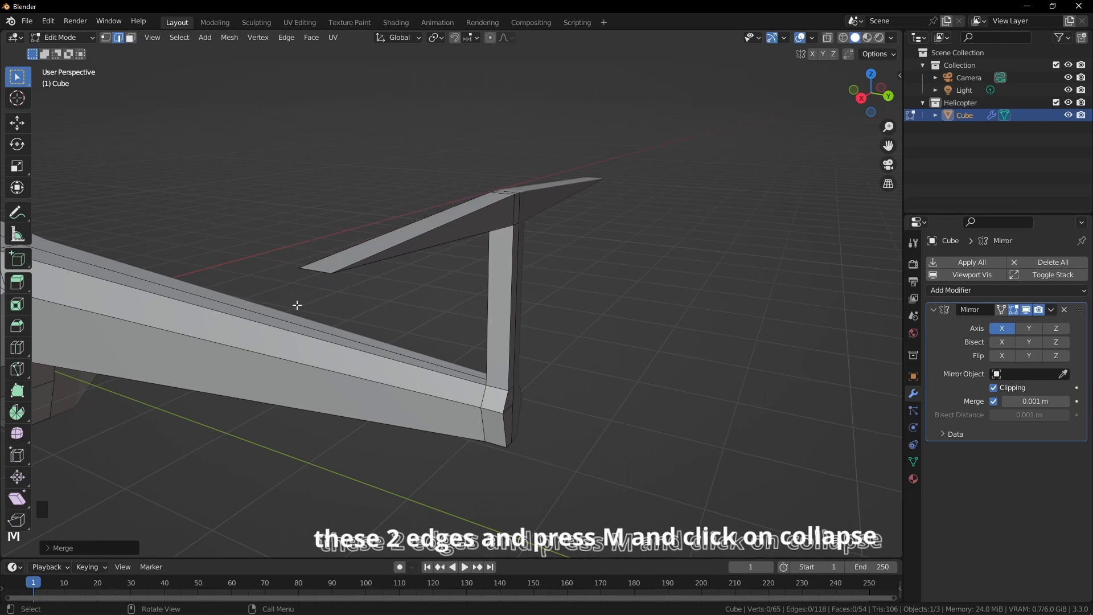
Step: Select the fin's top end with the stabilizer in wireframe side view and move it backward about 0.58 m to slant the fin
{"action": "mouse_move", "coordinate": [518, 327]}
{"action": "middle_mouse_down"}
{"action": "mouse_move", "coordinate": [505, 319]}
{"action": "mouse_move", "coordinate": [476, 344]}
{"action": "mouse_move", "coordinate": [476, 334]}
{"action": "mouse_move", "coordinate": [505, 344]}
{"action": "middle_mouse_up"}
{"action": "key", "text": "KP_3"}
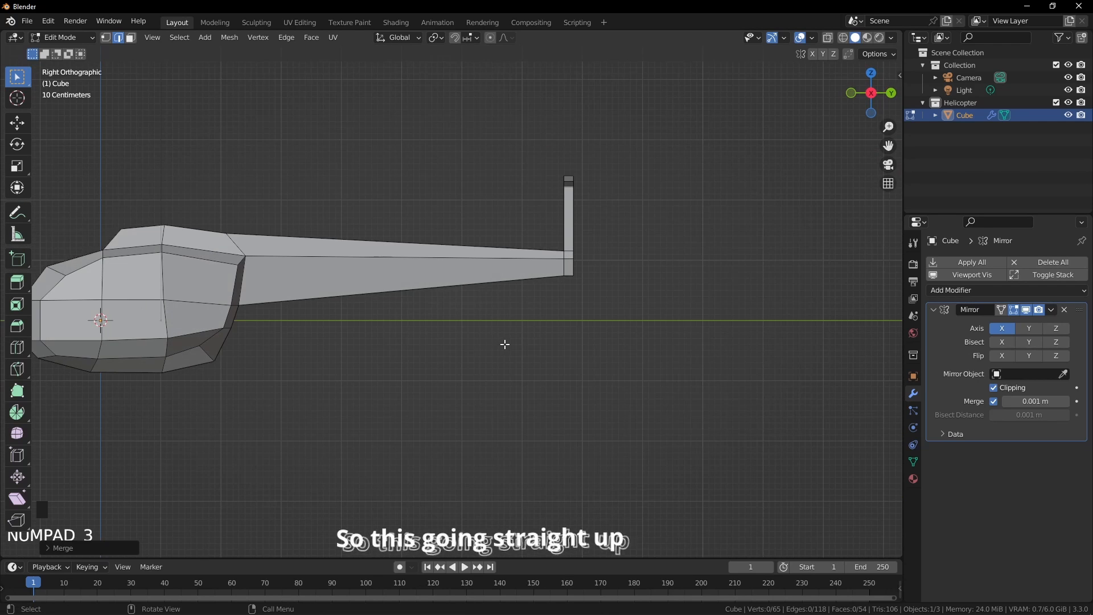
{"action": "key", "text": "z"}
{"action": "left_click", "coordinate": [518, 275]}
{"action": "left_click_drag", "start_coordinate": [511, 156], "coordinate": [603, 212]}
{"action": "key", "text": "g"}
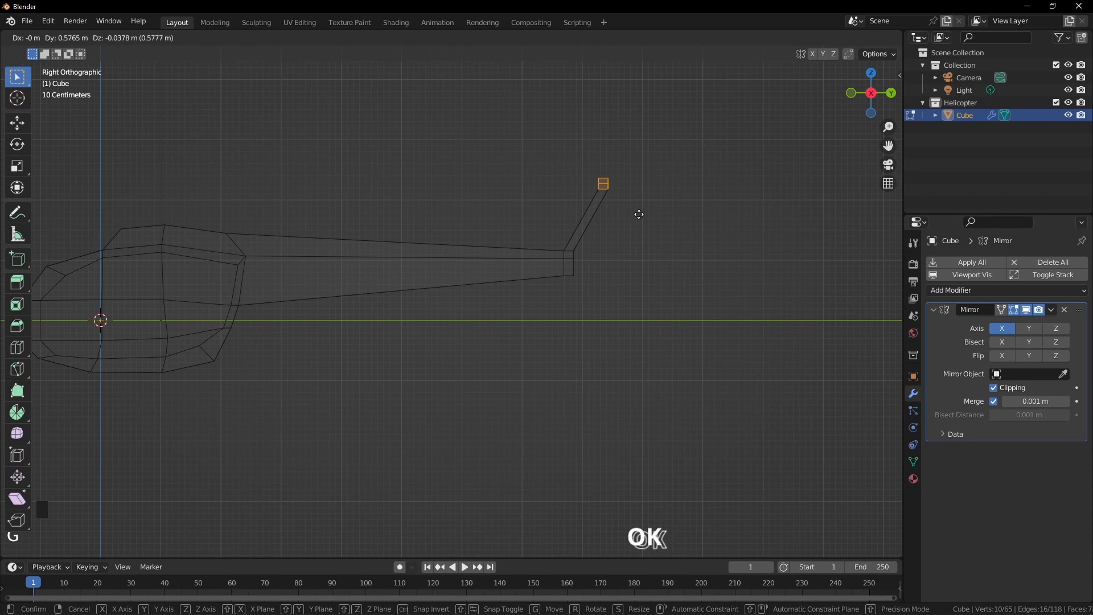
{"action": "left_click", "coordinate": [638, 214]}
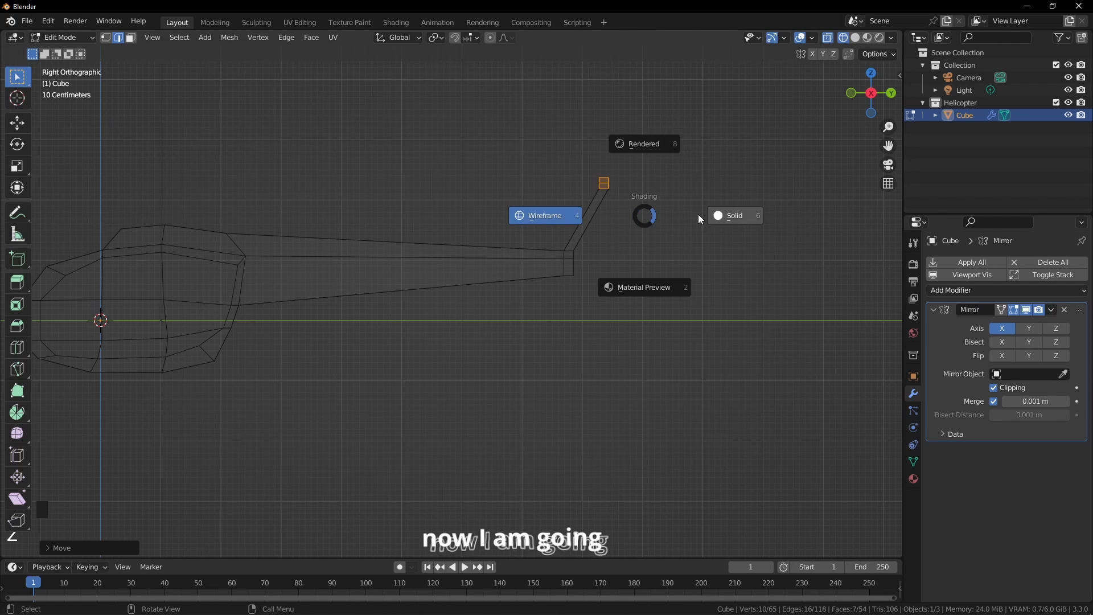
{"action": "left_click", "coordinate": [696, 214]}
Step: Extrude the bottom face of the tail boom's end segment downward to form a lower fin
{"action": "mouse_move", "coordinate": [695, 212]}
{"action": "middle_mouse_down"}
{"action": "mouse_move", "coordinate": [627, 245]}
{"action": "mouse_move", "coordinate": [671, 239]}
{"action": "mouse_move", "coordinate": [648, 210]}
{"action": "middle_mouse_up"}
{"action": "scroll", "coordinate": [614, 219], "scroll_direction": "up", "scroll_amount": 2}
{"action": "mouse_move", "coordinate": [581, 230]}
{"action": "middle_mouse_down"}
{"action": "mouse_move", "coordinate": [569, 239]}
{"action": "mouse_move", "coordinate": [564, 228]}
{"action": "middle_mouse_up"}
{"action": "key", "text": "3"}
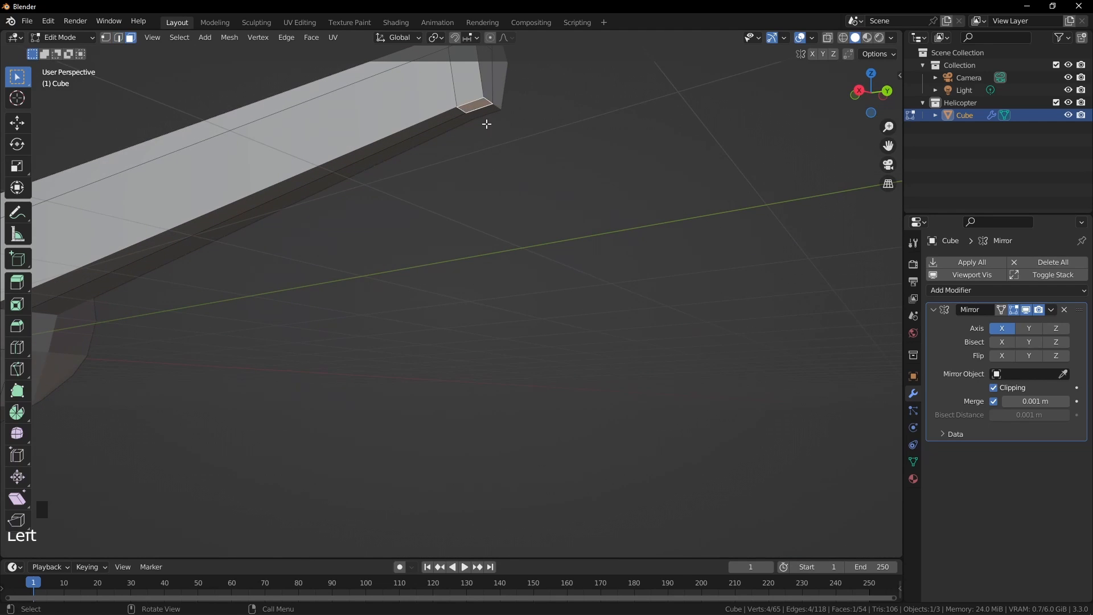
{"action": "key", "text": "e"}
{"action": "left_click", "coordinate": [541, 459]}
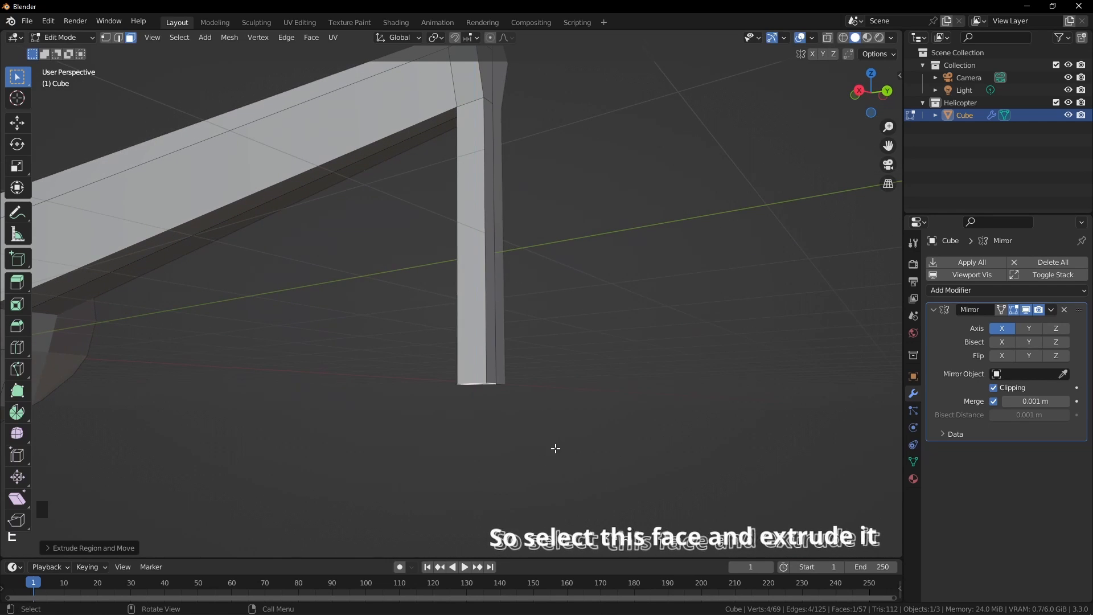
Step: Move the lower fin's end face backward about 0.7 m in side view so the lower fin slants
{"action": "scroll", "coordinate": [553, 401], "scroll_direction": "down", "scroll_amount": 4}
{"action": "key", "text": "KP_3"}
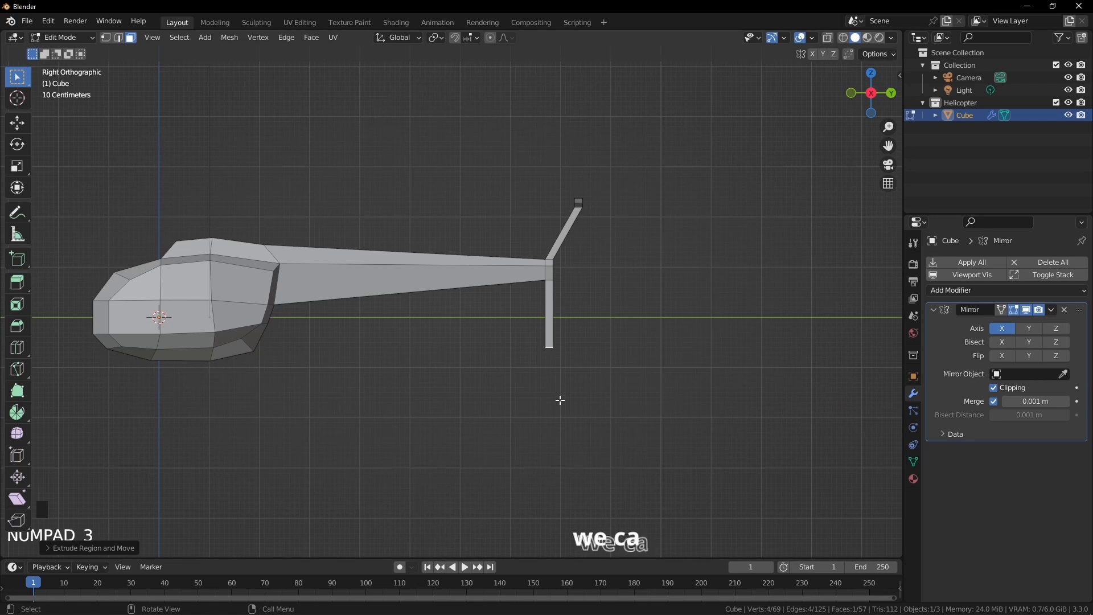
{"action": "scroll", "coordinate": [506, 328], "scroll_direction": "up", "scroll_amount": 3}
{"action": "middle_click_drag", "start_coordinate": [506, 328], "coordinate": [360, 327], "text": "shift"}
{"action": "scroll", "coordinate": [495, 373], "scroll_direction": "up", "scroll_amount": 2}
{"action": "middle_click_drag", "start_coordinate": [503, 378], "coordinate": [428, 367], "text": "shift"}
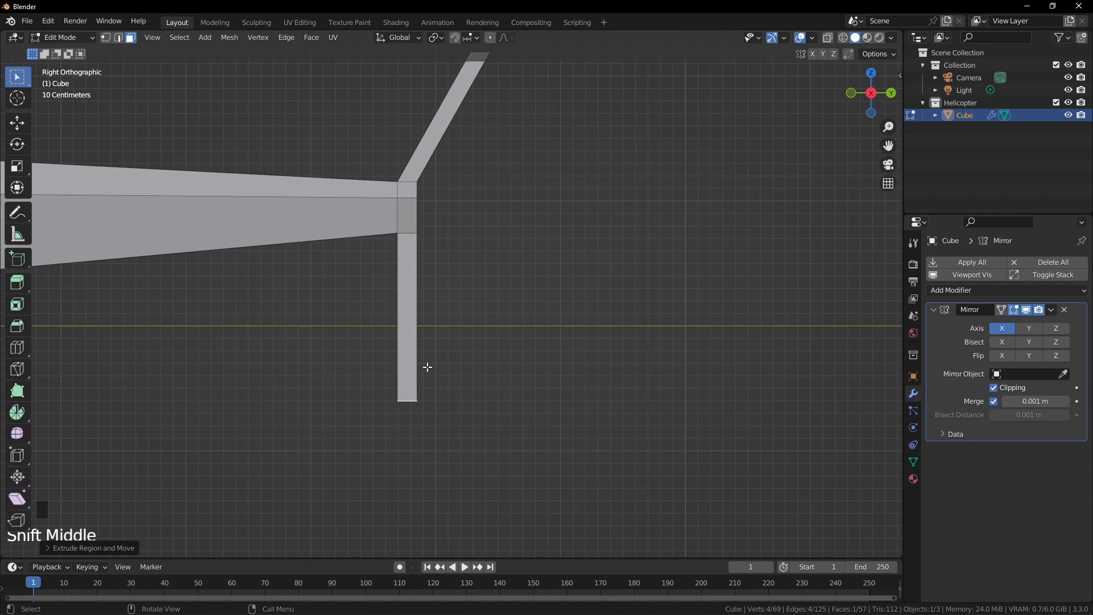
{"action": "key", "text": "g"}
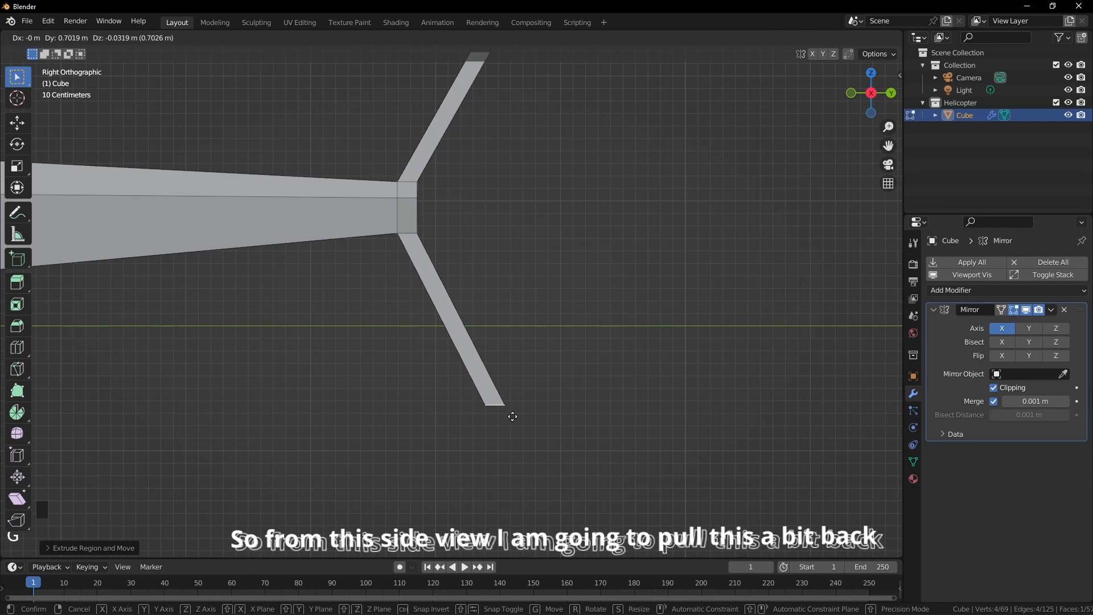
{"action": "left_click", "coordinate": [518, 414]}
Step: Extrude a short extra segment at the lower fin's end, and extrude its side face outward about 0.83 m as a lower stabilizer
{"action": "scroll", "coordinate": [515, 410], "scroll_direction": "down", "scroll_amount": 3}
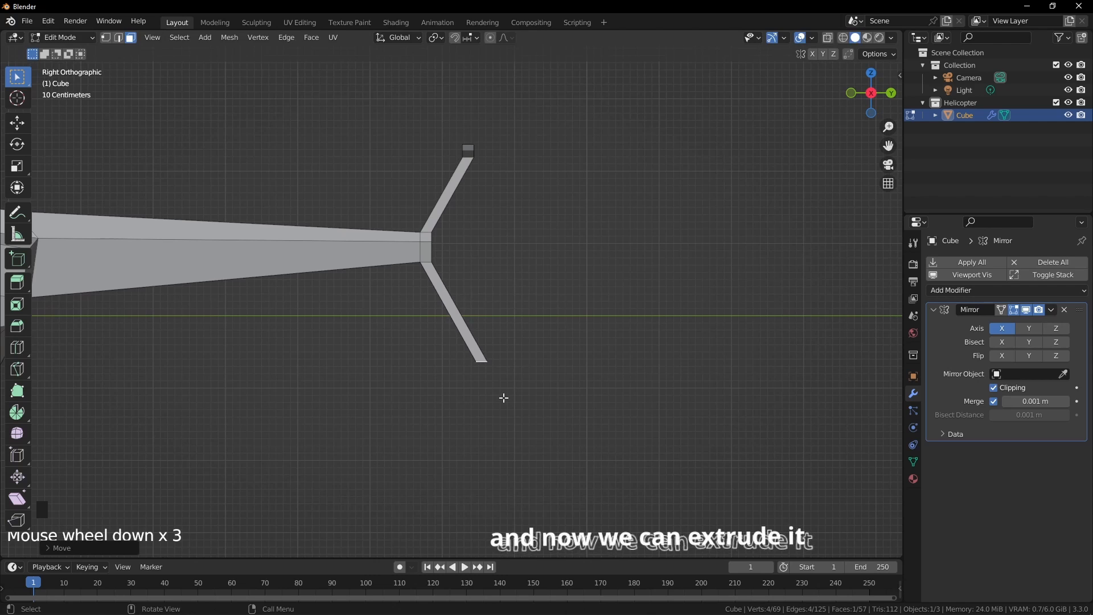
{"action": "key", "text": "e"}
{"action": "left_click", "coordinate": [504, 404]}
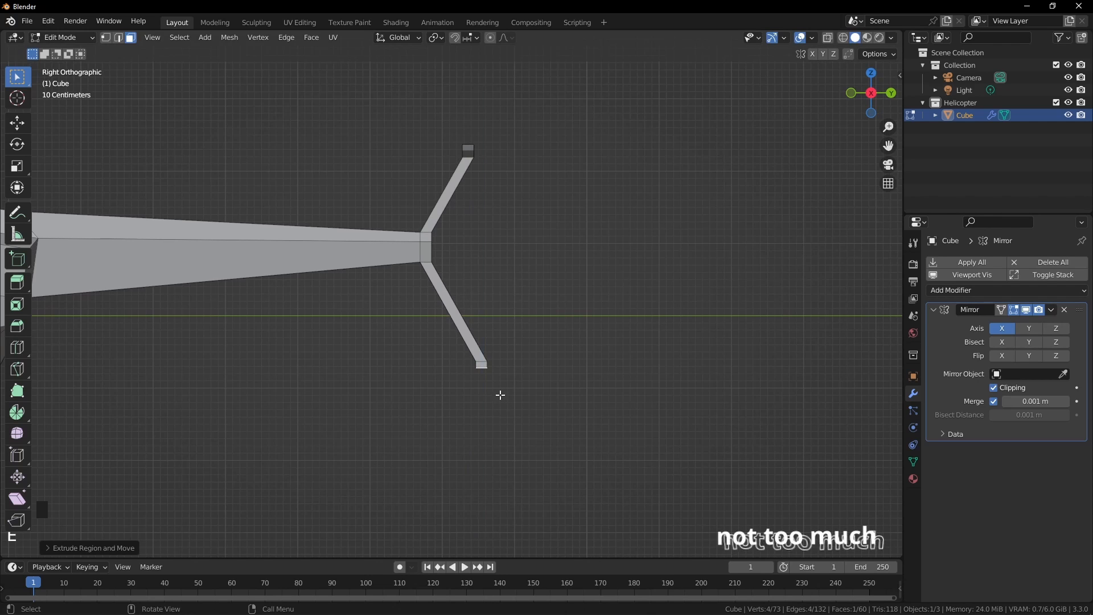
{"action": "scroll", "coordinate": [514, 385], "scroll_direction": "down", "scroll_amount": 1}
{"action": "middle_click_drag", "start_coordinate": [514, 386], "coordinate": [446, 408]}
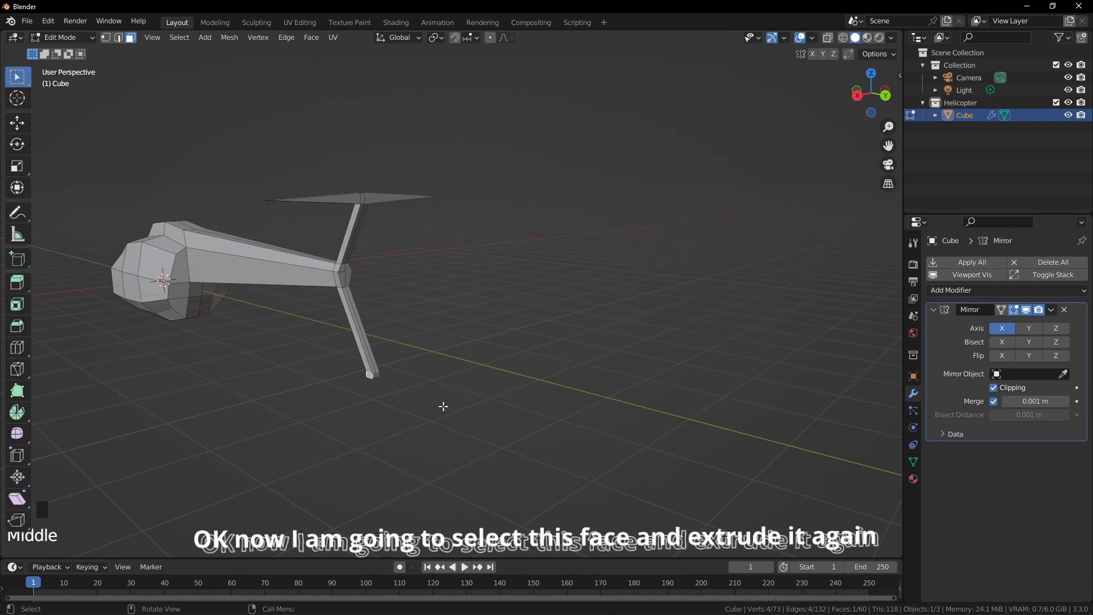
{"action": "key", "text": "e"}
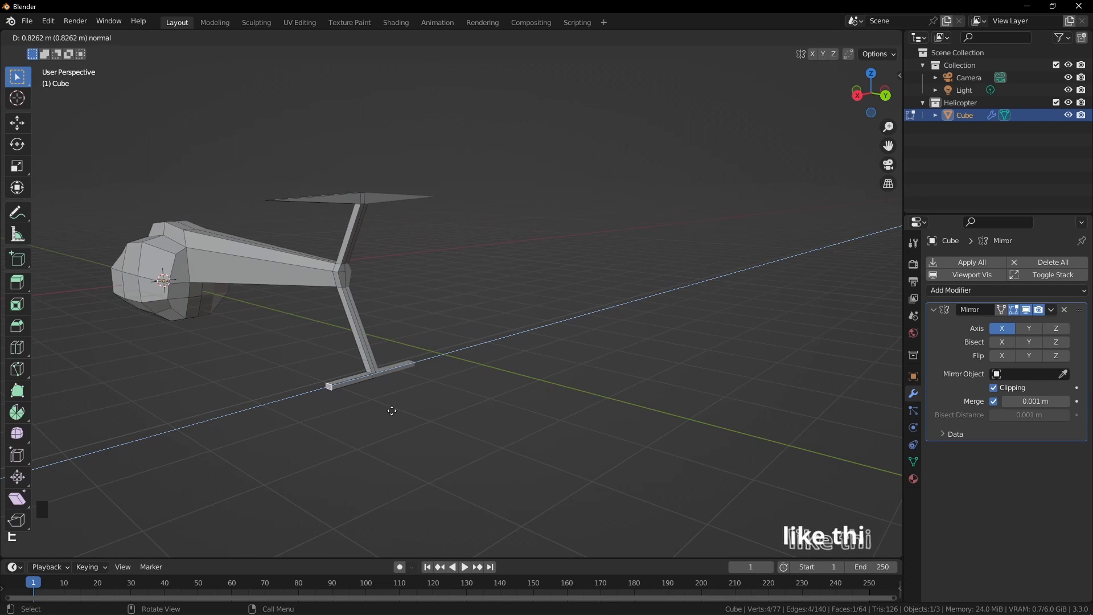
{"action": "left_click", "coordinate": [391, 411]}
Step: Select the two vertical edges at the lower stabilizer's outer end and merge them with Collapse
{"action": "scroll", "coordinate": [345, 415], "scroll_direction": "up", "scroll_amount": 3}
{"action": "middle_click_drag", "start_coordinate": [345, 415], "coordinate": [469, 399], "text": "shift"}
{"action": "key", "text": "2"}
{"action": "left_click", "coordinate": [479, 391]}
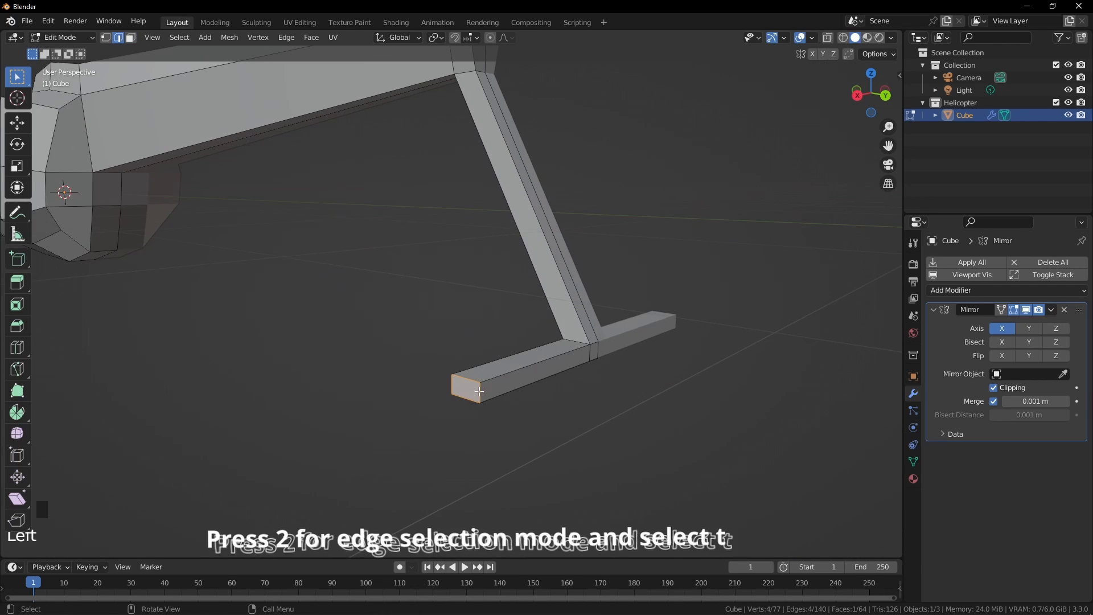
{"action": "key", "text": "m"}
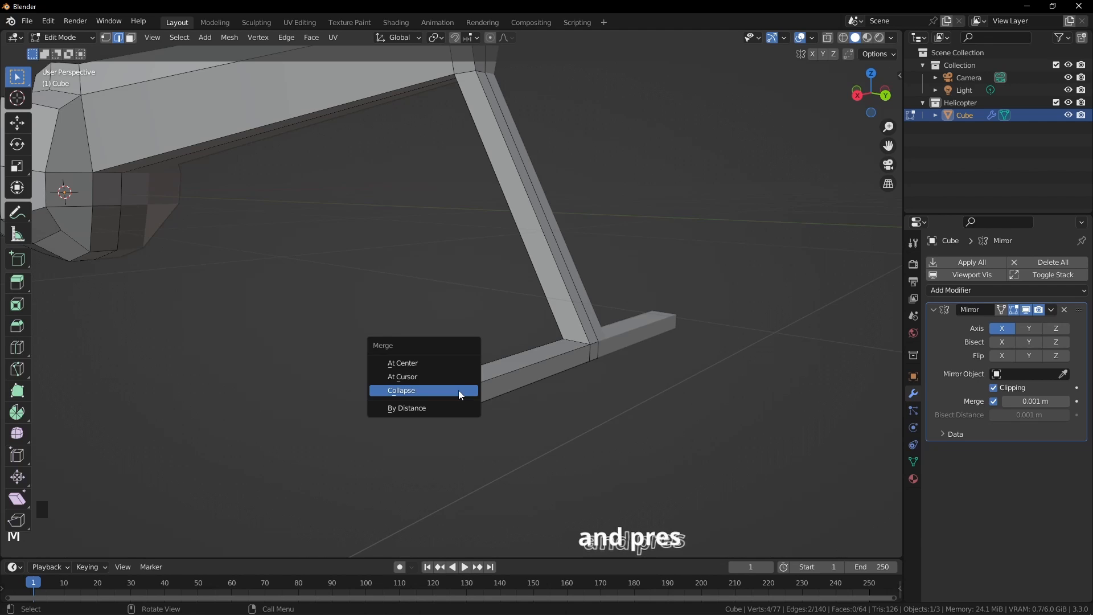
{"action": "left_click", "coordinate": [459, 390]}
Step: Select the two top faces of the raised roof and extrude them upward to form a rotor housing
{"action": "scroll", "coordinate": [477, 397], "scroll_direction": "down", "scroll_amount": 2}
{"action": "middle_click_drag", "start_coordinate": [480, 395], "coordinate": [432, 348], "text": "shift"}
{"action": "scroll", "coordinate": [501, 361], "scroll_direction": "down", "scroll_amount": 1}
{"action": "scroll", "coordinate": [500, 362], "scroll_direction": "up", "scroll_amount": 3}
{"action": "scroll", "coordinate": [451, 358], "scroll_direction": "up", "scroll_amount": 2}
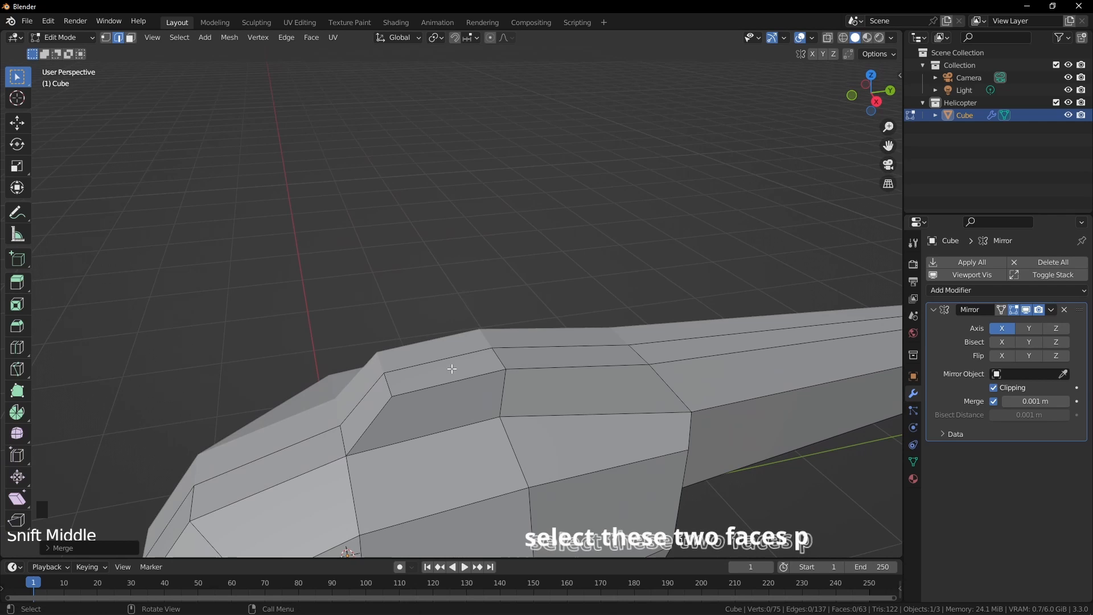
{"action": "key", "text": "3"}
{"action": "left_click", "coordinate": [451, 375]}
{"action": "left_click", "coordinate": [572, 358], "text": "shift"}
{"action": "middle_click_drag", "start_coordinate": [572, 358], "coordinate": [532, 386]}
{"action": "key", "text": "e"}
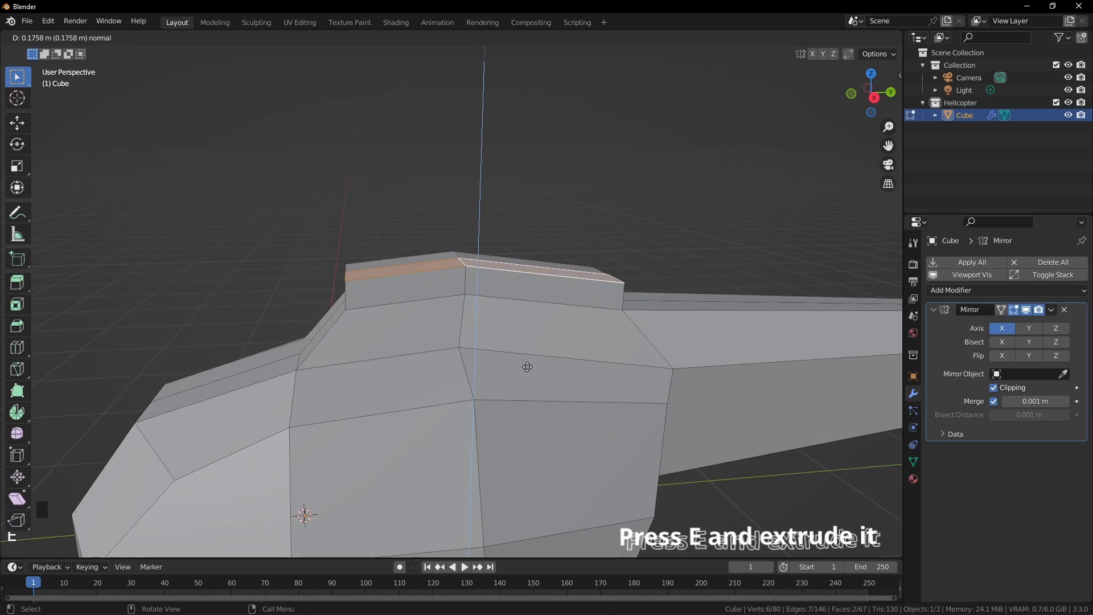
{"action": "left_click", "coordinate": [517, 342]}
Step: Scale the extruded top faces of the rotor housing down slightly
{"action": "scroll", "coordinate": [518, 341], "scroll_direction": "down", "scroll_amount": 3}
{"action": "middle_click_drag", "start_coordinate": [518, 342], "coordinate": [453, 380]}
{"action": "key", "text": "s"}
{"action": "left_click", "coordinate": [500, 377]}
Step: Select the front section's upper side edge on the rotor housing and move it inward about 0.07 m along the X axis
{"action": "scroll", "coordinate": [520, 364], "scroll_direction": "up", "scroll_amount": 2}
{"action": "scroll", "coordinate": [450, 379], "scroll_direction": "up", "scroll_amount": 1}
{"action": "left_click", "coordinate": [441, 347]}
{"action": "key", "text": "2"}
{"action": "left_click", "coordinate": [448, 349]}
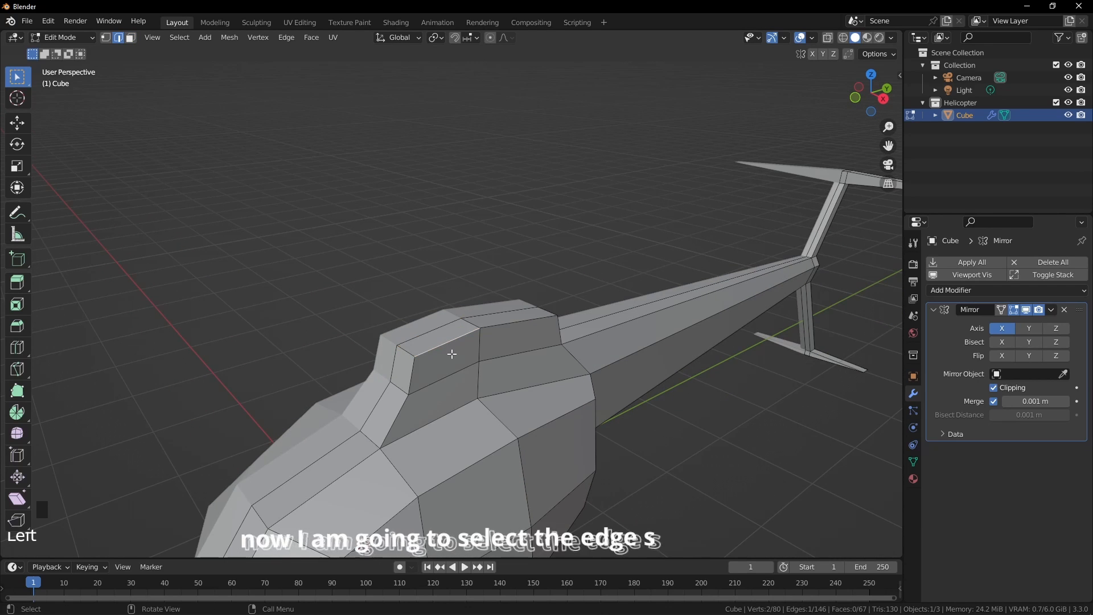
{"action": "key", "text": "g"}
{"action": "key", "text": "x"}
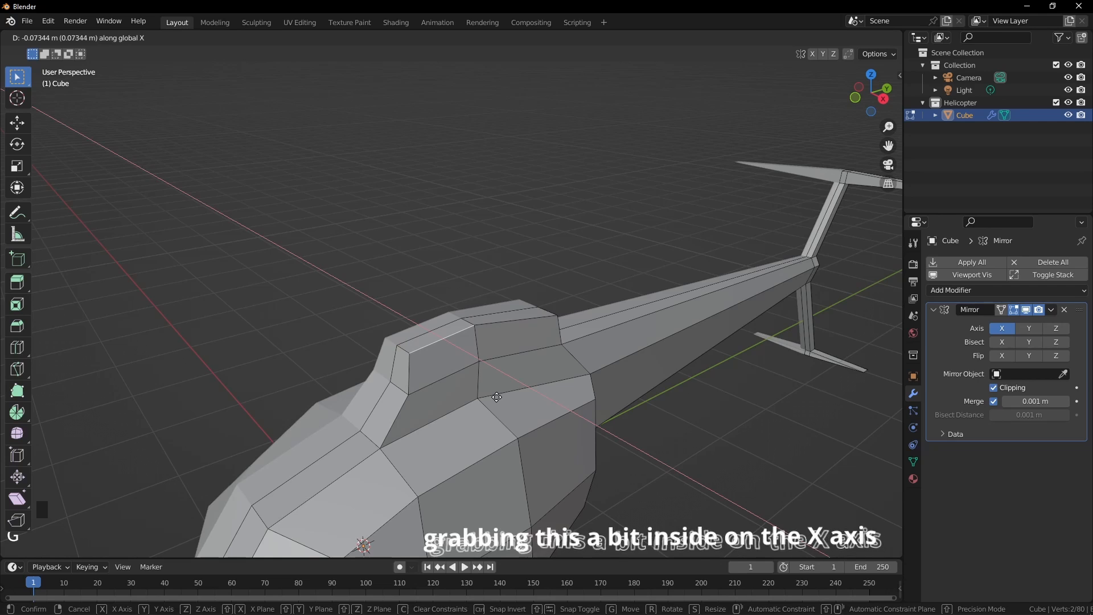
{"action": "left_click", "coordinate": [497, 397]}
{"action": "scroll", "coordinate": [459, 395], "scroll_direction": "down", "scroll_amount": 2}
{"action": "middle_click_drag", "start_coordinate": [459, 395], "coordinate": [484, 393]}
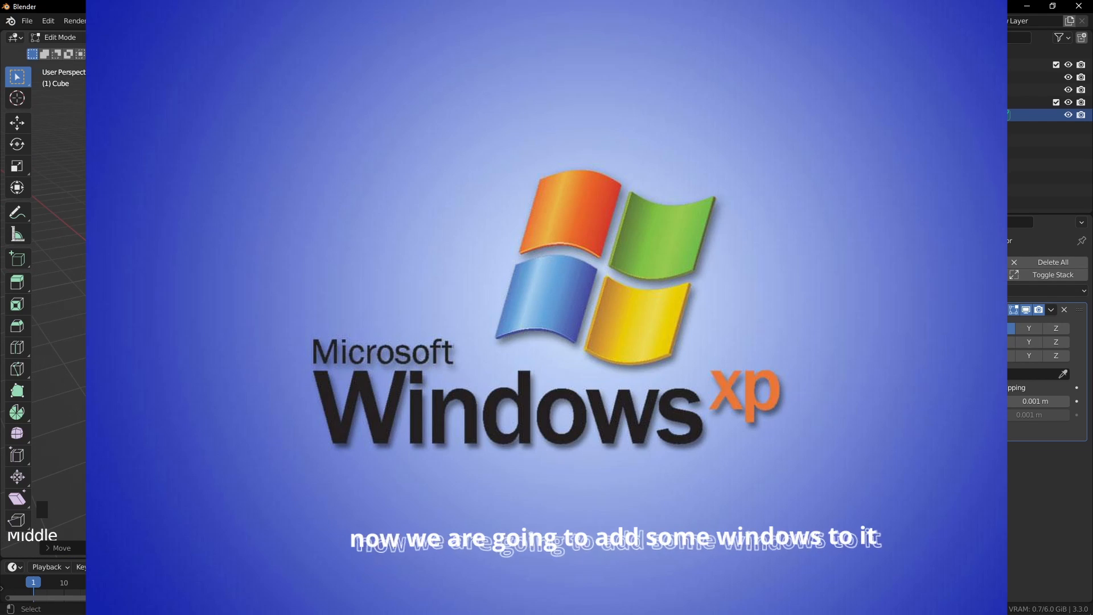
Step: Select the five upper faces around the nose as the windshield and inset them about 0.07 m
{"action": "middle_click_drag", "start_coordinate": [468, 458], "coordinate": [459, 362], "text": "shift"}
{"action": "key", "text": "3"}
{"action": "left_click", "coordinate": [412, 366]}
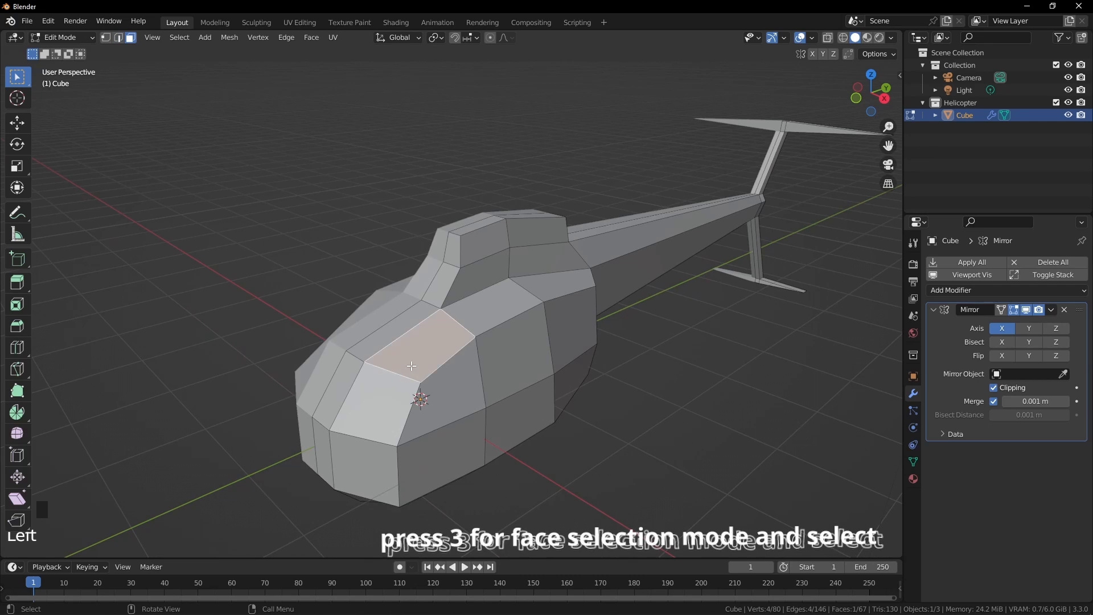
{"action": "left_click", "coordinate": [389, 394], "text": "shift"}
{"action": "left_click", "coordinate": [343, 381], "text": "shift"}
{"action": "left_click", "coordinate": [378, 348], "text": "shift"}
{"action": "left_click", "coordinate": [438, 387], "text": "shift"}
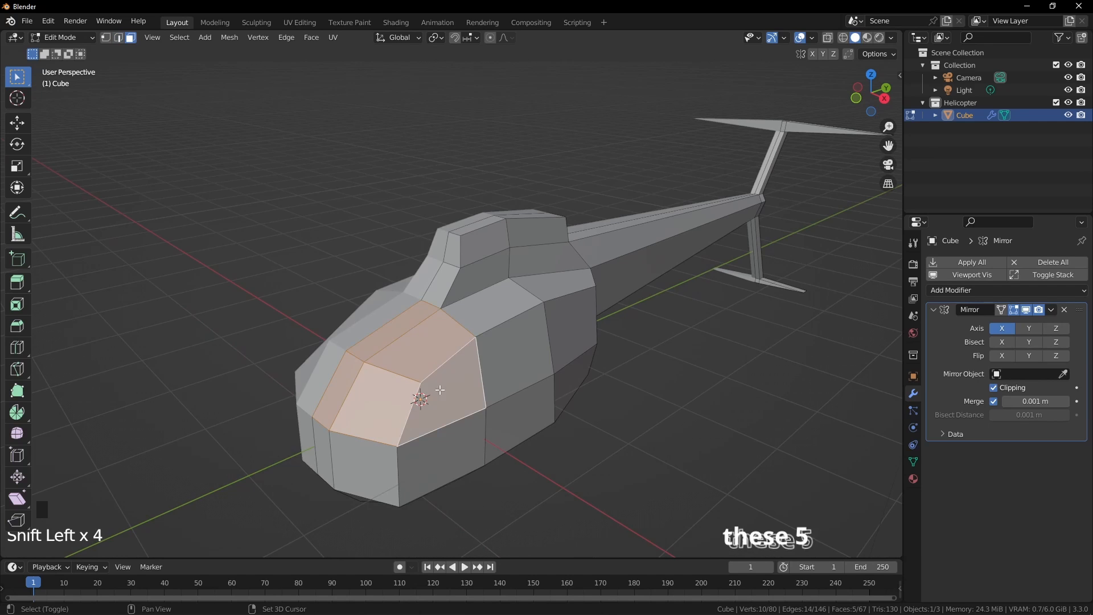
{"action": "middle_click_drag", "start_coordinate": [450, 401], "coordinate": [449, 396]}
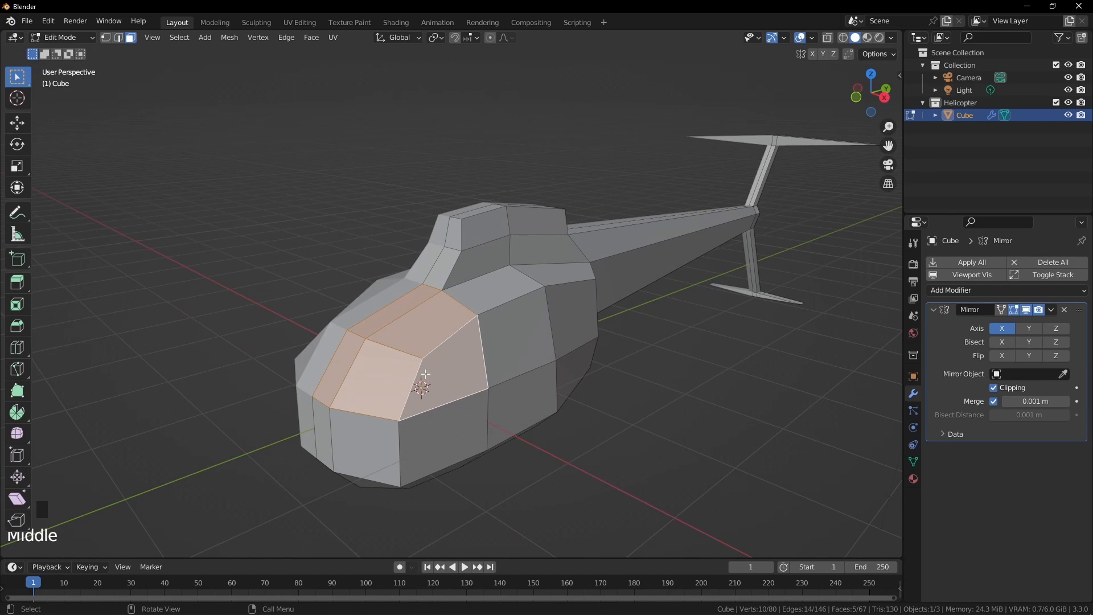
{"action": "key", "text": "i"}
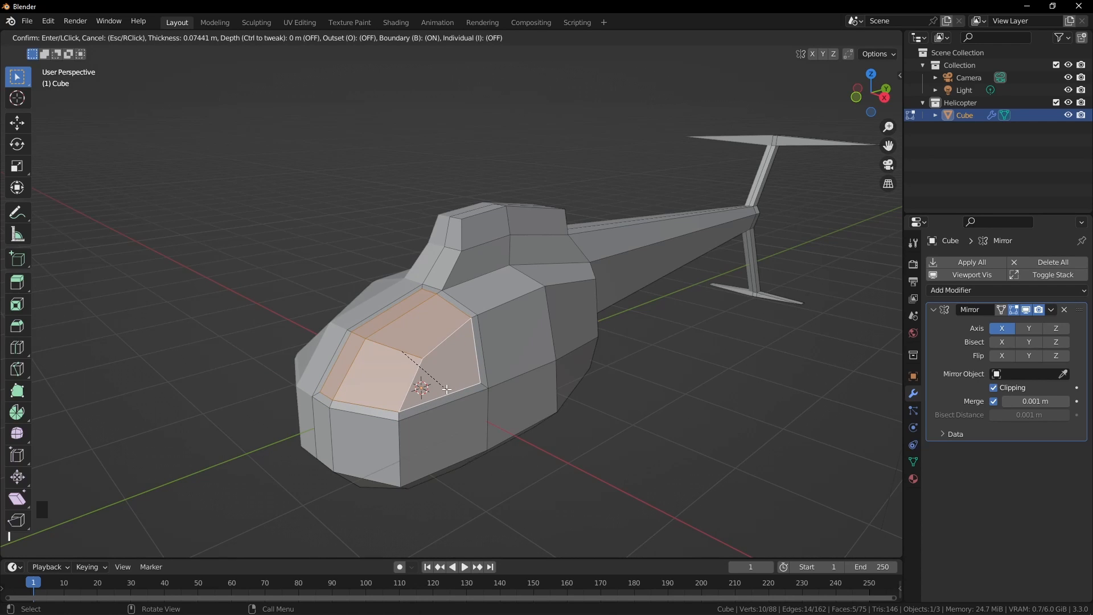
{"action": "left_click", "coordinate": [445, 388]}
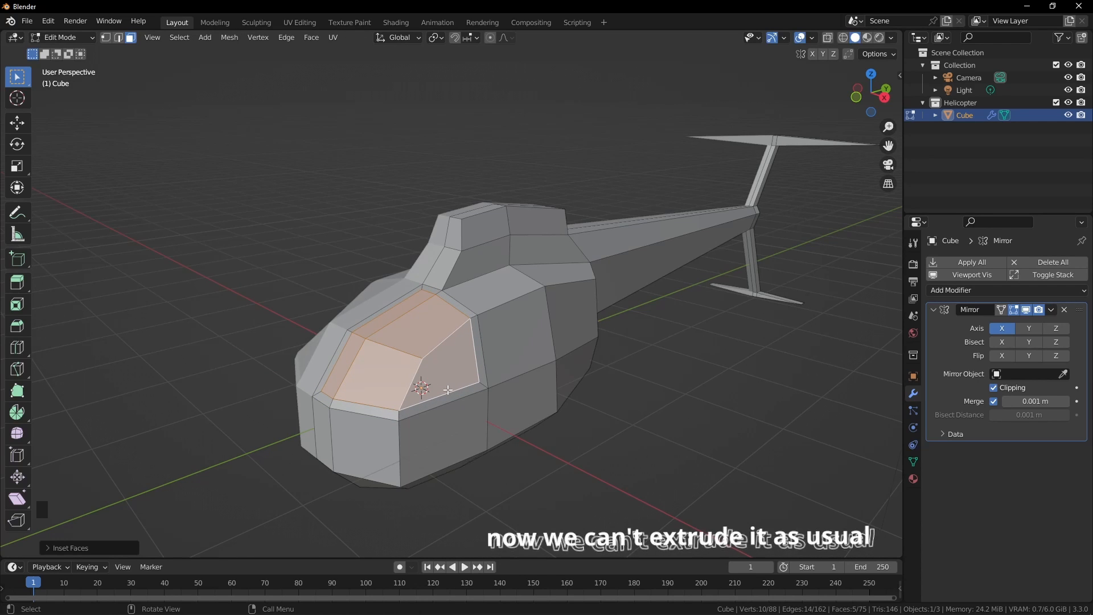
Step: Extrude the inset windshield faces along their normals about 0.05 m inward
{"action": "key", "text": "alt+e"}
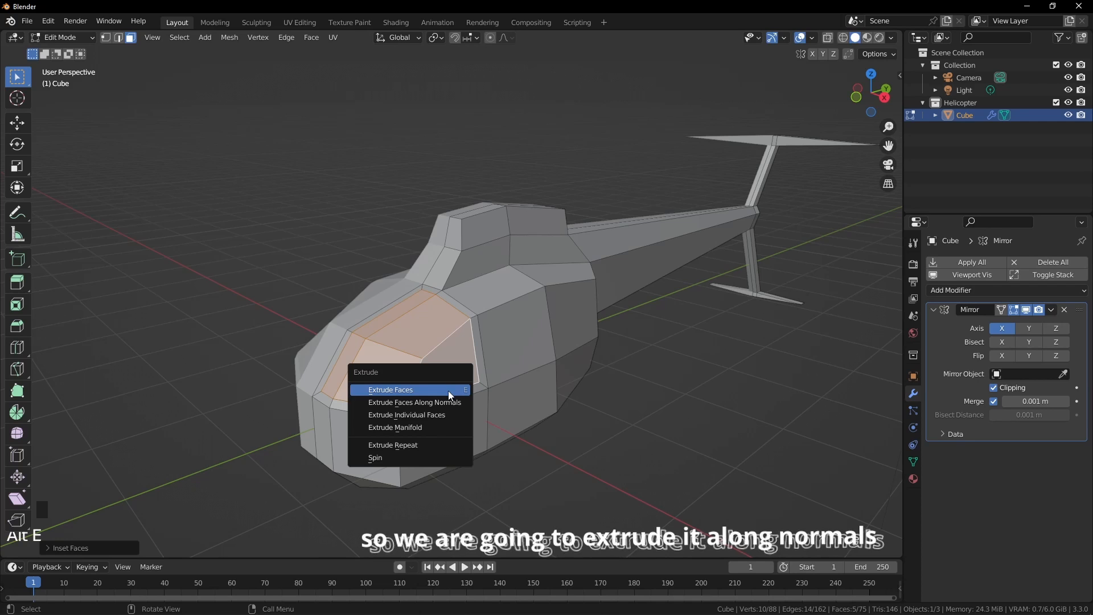
{"action": "left_click", "coordinate": [431, 406]}
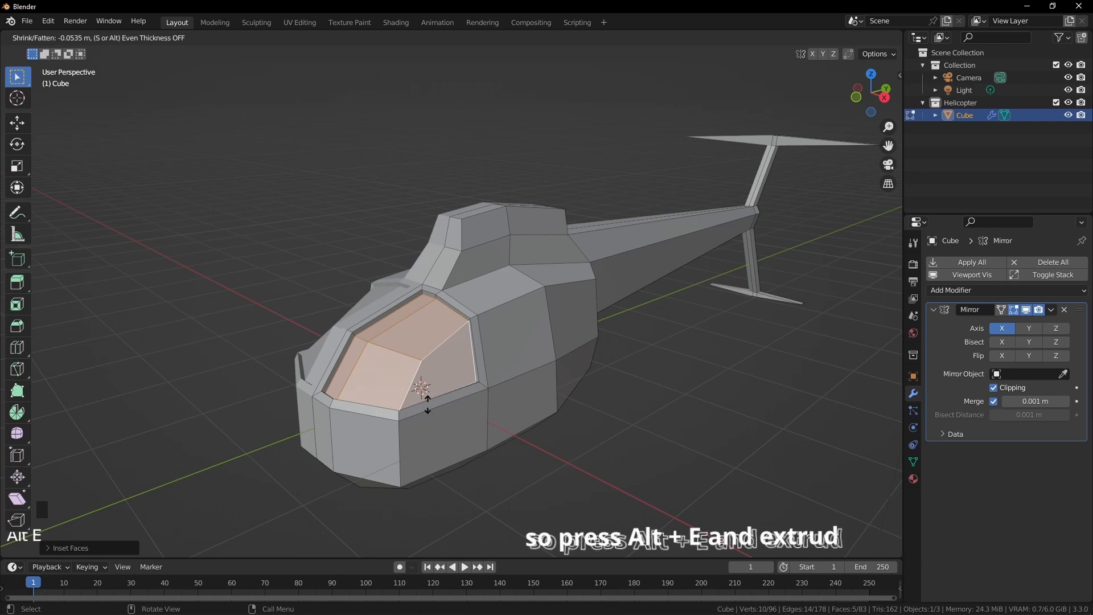
{"action": "left_click", "coordinate": [427, 404]}
{"action": "middle_click_drag", "start_coordinate": [492, 413], "coordinate": [459, 386]}
{"action": "scroll", "coordinate": [447, 398], "scroll_direction": "down", "scroll_amount": 2}
{"action": "scroll", "coordinate": [485, 395], "scroll_direction": "up", "scroll_amount": 3}
Step: Select the two faces just behind the windshield as a side window and inset them about 0.04 m
{"action": "left_click", "coordinate": [450, 296]}
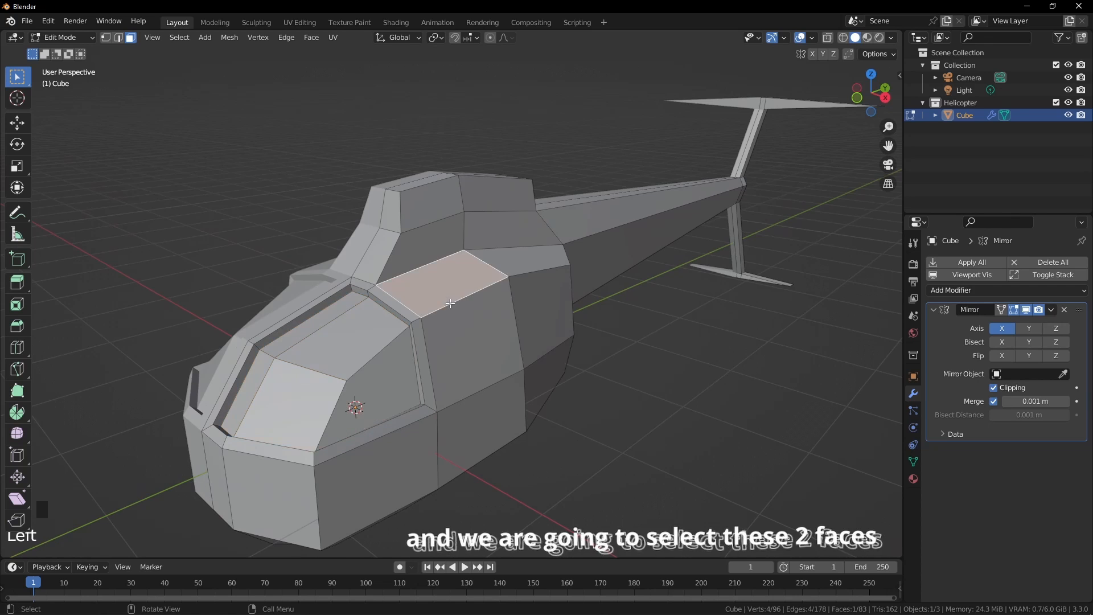
{"action": "left_click", "coordinate": [463, 329], "text": "shift"}
{"action": "key", "text": "i"}
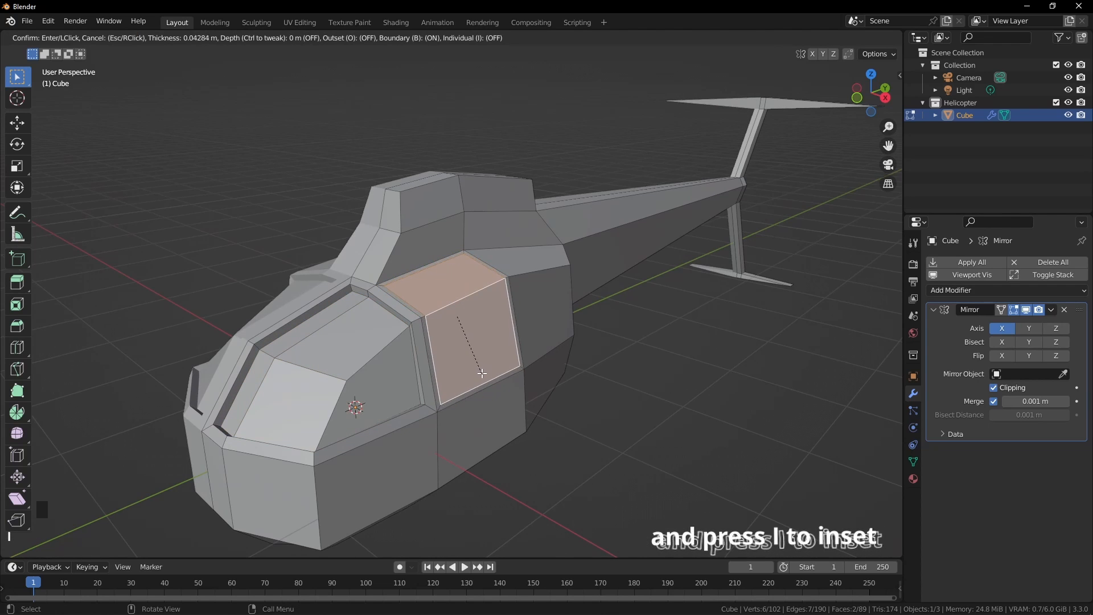
{"action": "left_click", "coordinate": [480, 371]}
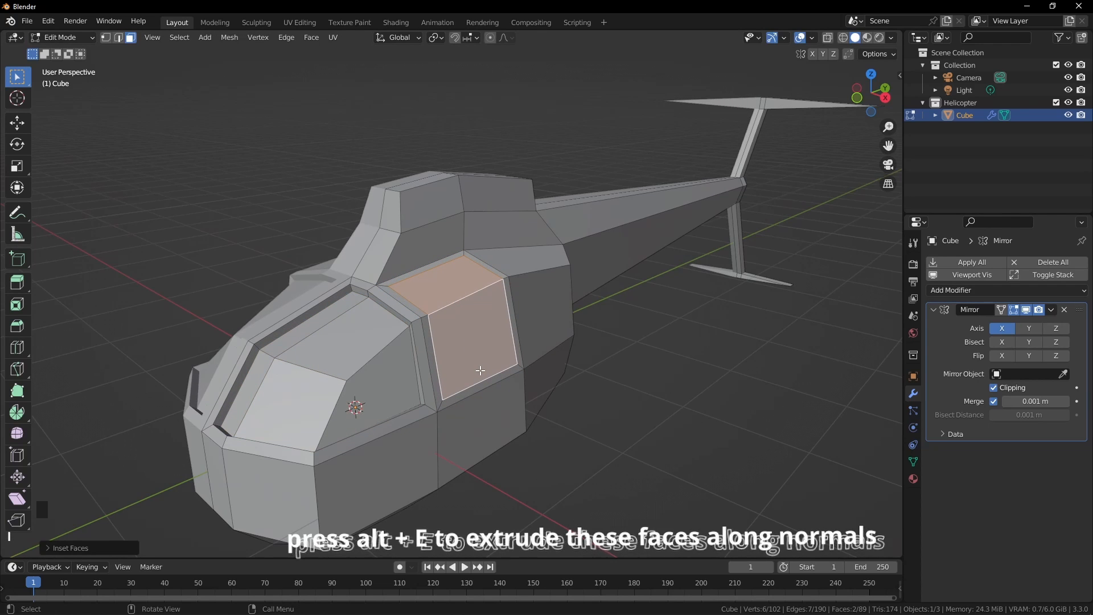
Step: Extrude the inset side window faces along their normals about 0.05 m inward
{"action": "key", "text": "alt+e"}
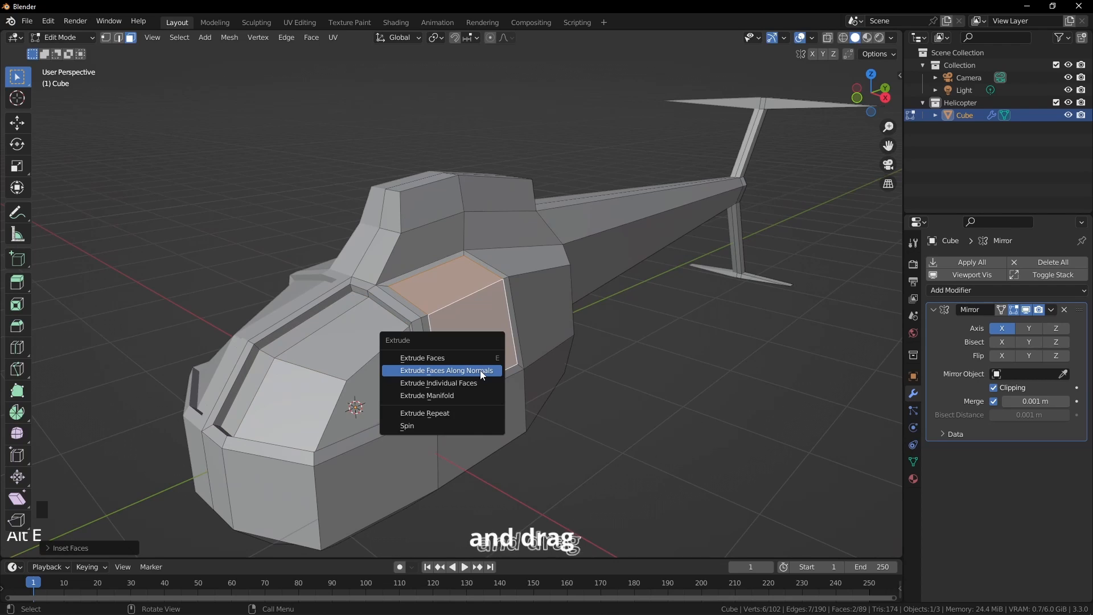
{"action": "left_click", "coordinate": [480, 370]}
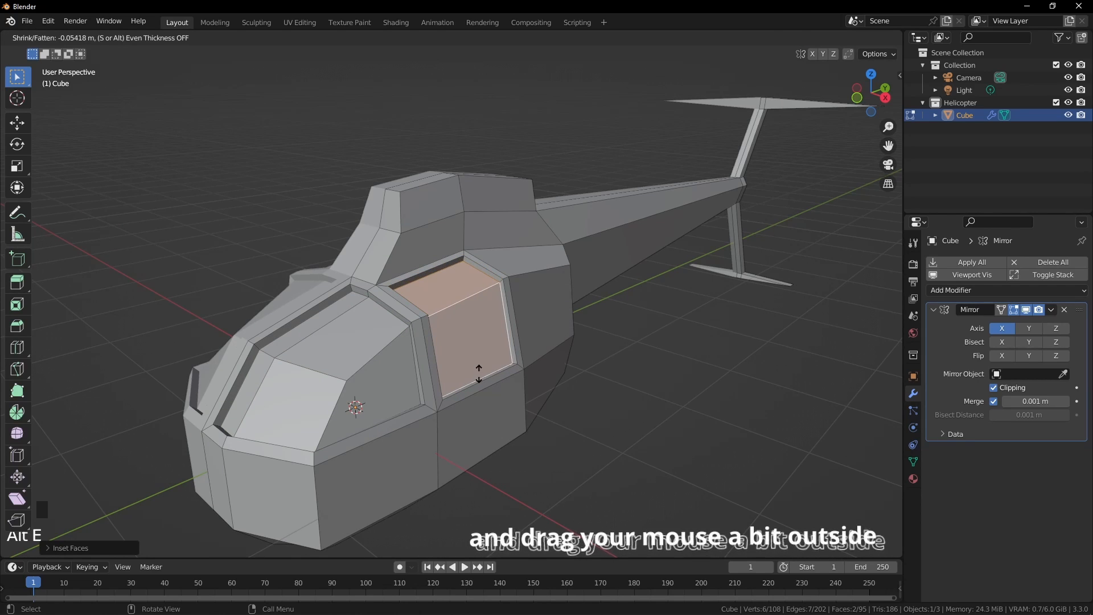
{"action": "left_click", "coordinate": [479, 373]}
{"action": "scroll", "coordinate": [459, 398], "scroll_direction": "down", "scroll_amount": 2}
{"action": "middle_click_drag", "start_coordinate": [459, 398], "coordinate": [415, 384]}
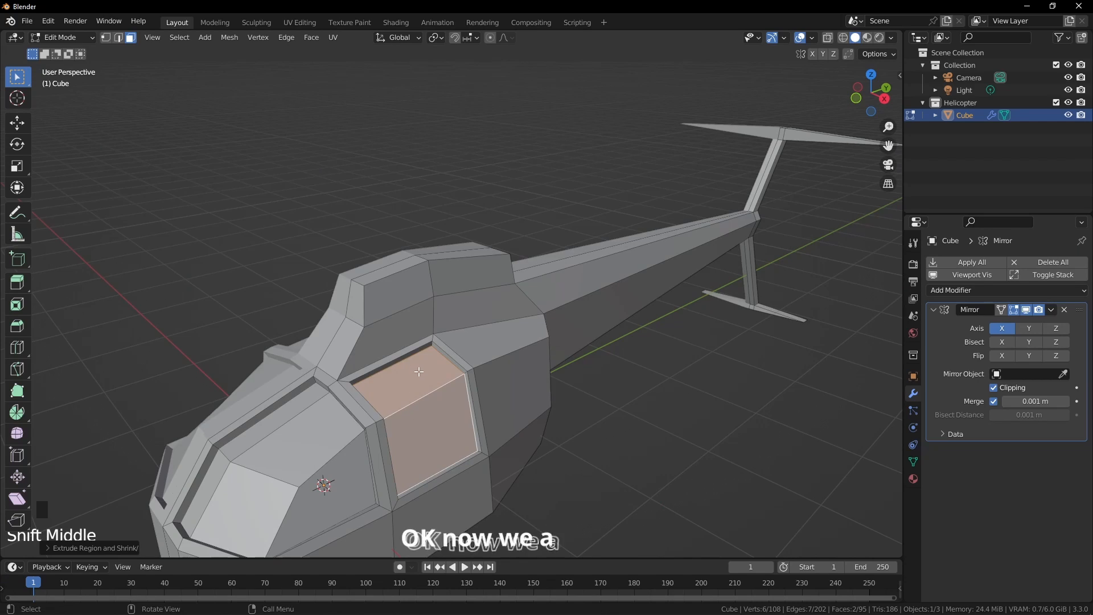
Step: Select the lengthwise edge on top of the rotor housing's front section and snap the 3D cursor to it
{"action": "middle_click_drag", "start_coordinate": [396, 366], "coordinate": [379, 302]}
{"action": "left_click", "coordinate": [397, 308]}
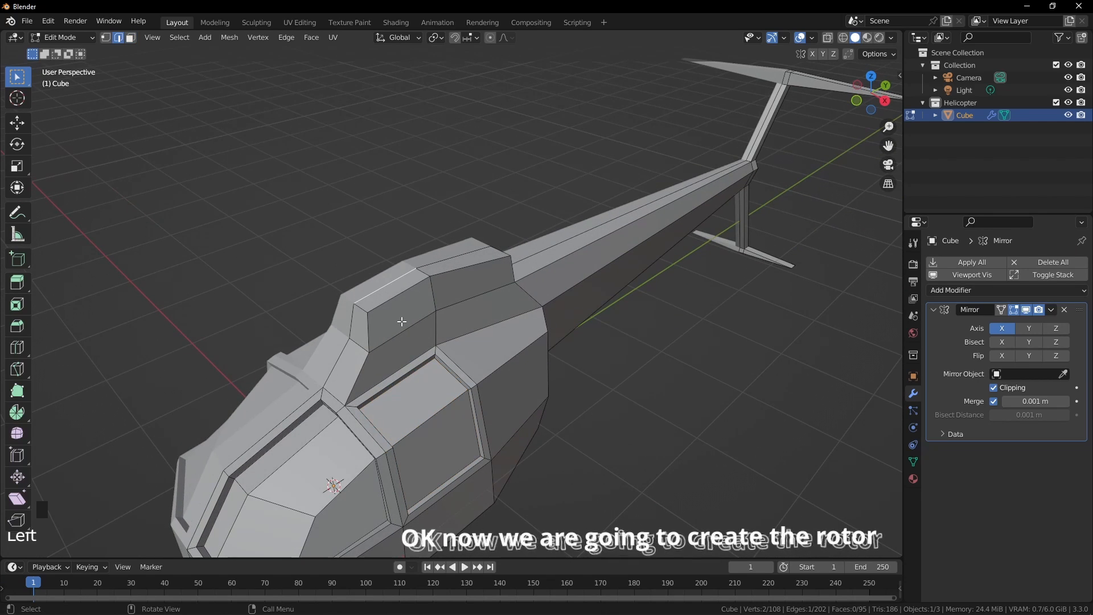
{"action": "key", "text": "shift+s"}
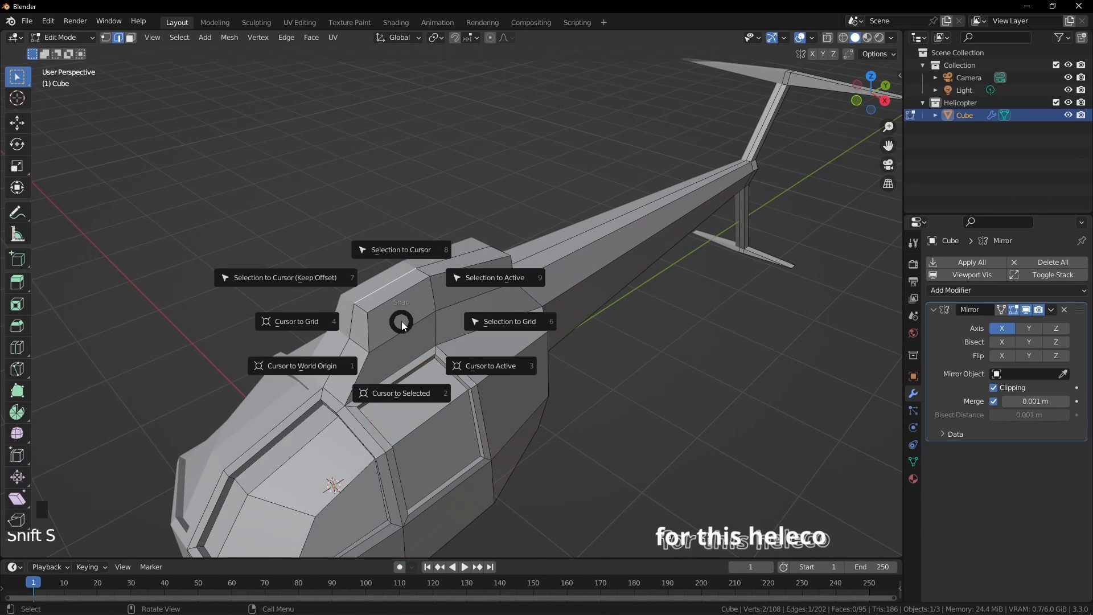
{"action": "left_click", "coordinate": [405, 387]}
{"action": "middle_click_drag", "start_coordinate": [391, 318], "coordinate": [379, 311]}
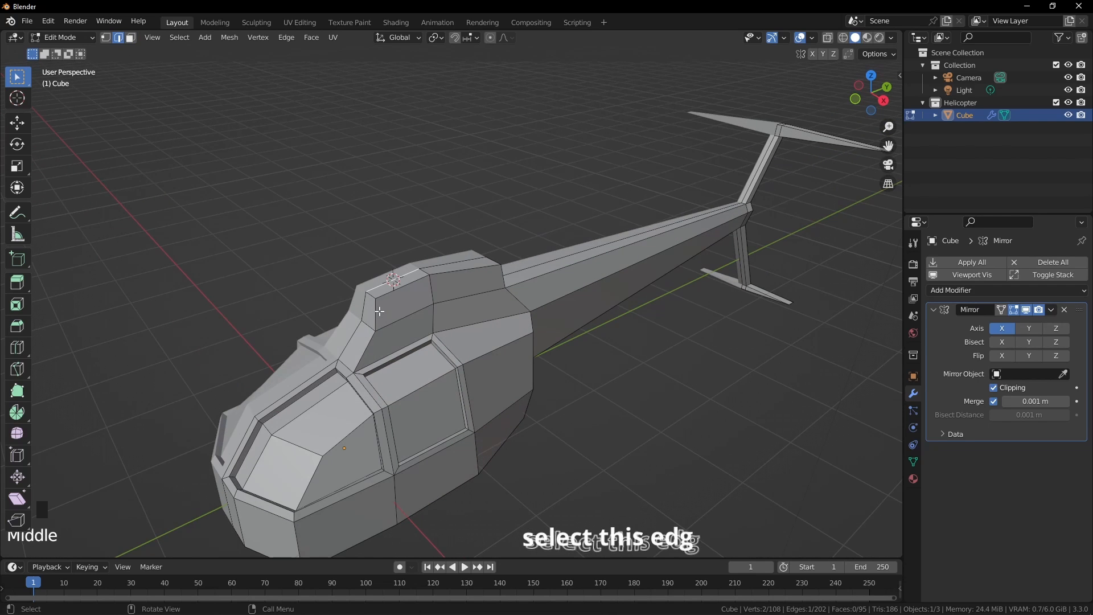
Step: Add a cylinder at the 3D cursor in Object Mode with 16 vertices, radius 0.12 m and depth 0.42 m as the rotor mast
{"action": "key", "text": "Tab"}
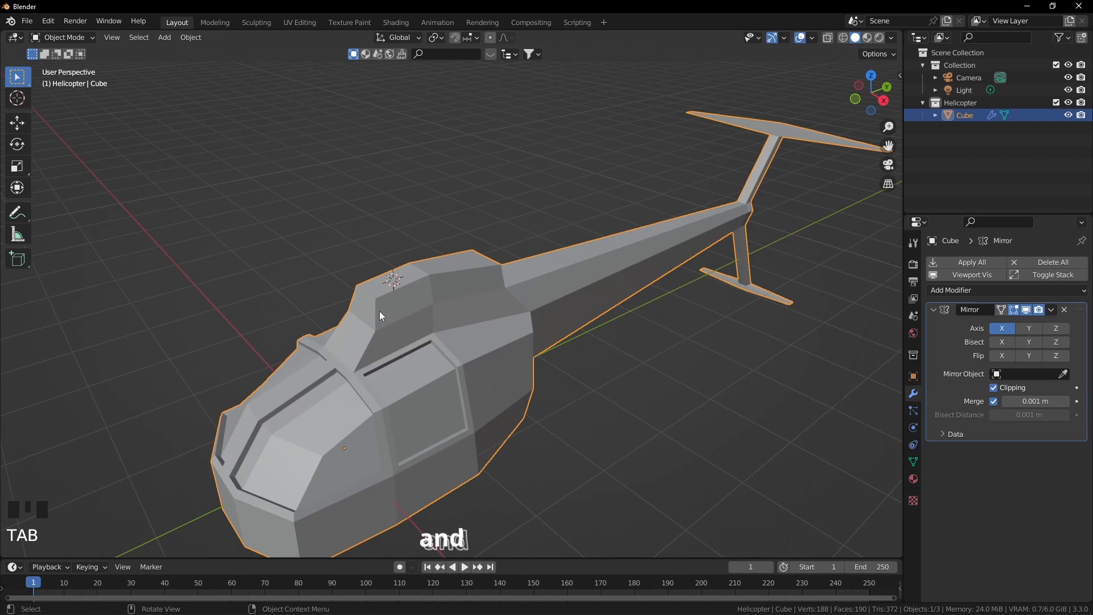
{"action": "key", "text": "shift+a"}
{"action": "mouse_move", "coordinate": [416, 310]}
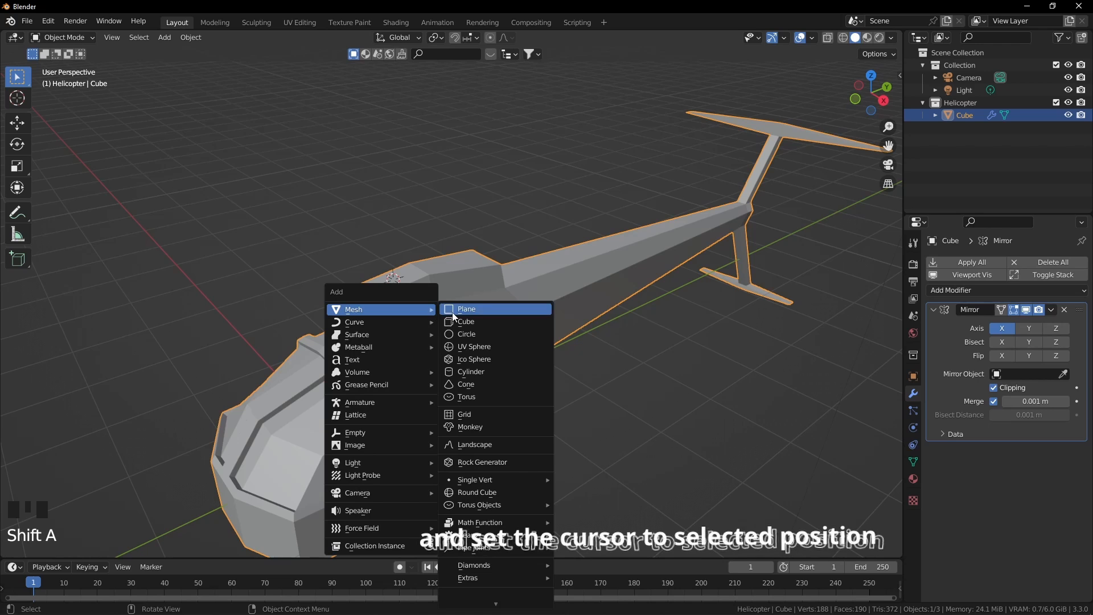
{"action": "left_click", "coordinate": [480, 371]}
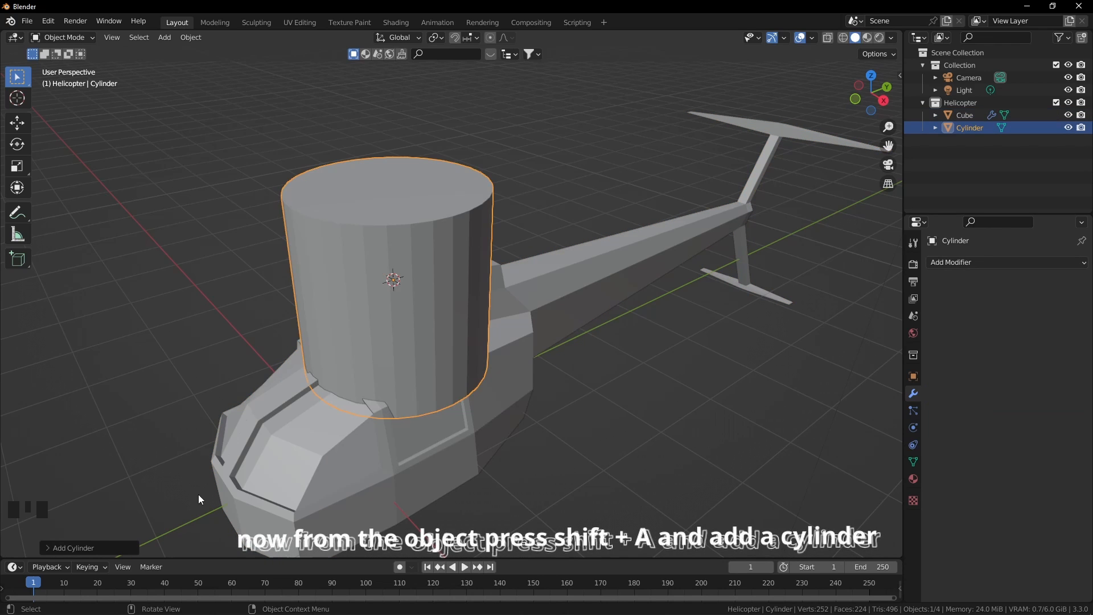
{"action": "left_click", "coordinate": [47, 547]}
{"action": "mouse_move", "coordinate": [160, 412]}
{"action": "left_mouse_down"}
{"action": "mouse_move", "coordinate": [107, 415]}
{"action": "mouse_move", "coordinate": [170, 413]}
{"action": "mouse_move", "coordinate": [157, 426]}
{"action": "left_mouse_up"}
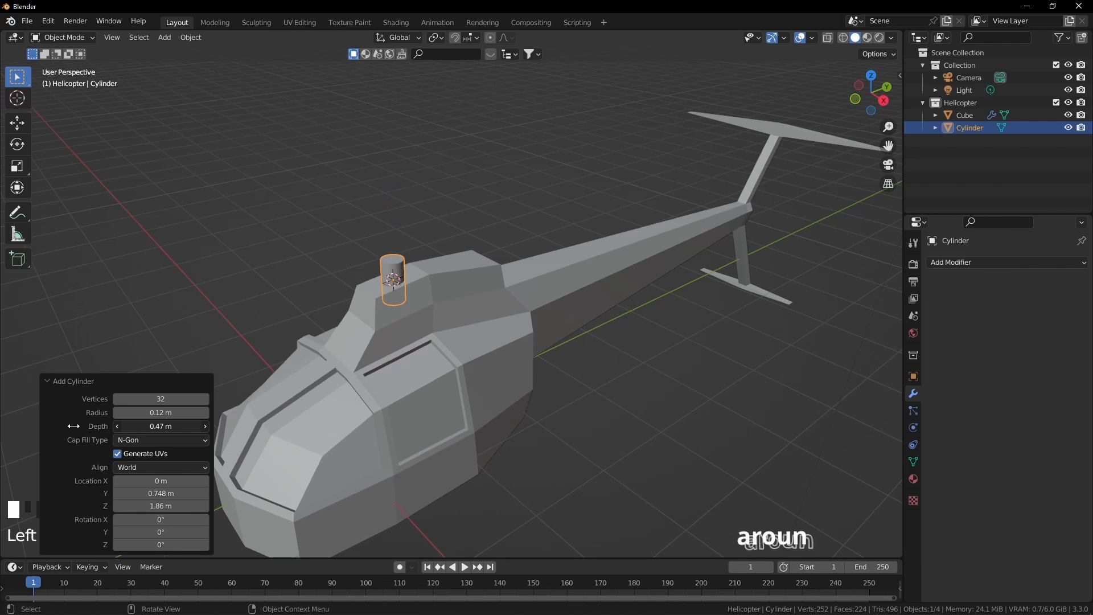
{"action": "left_click_drag", "start_coordinate": [63, 428], "coordinate": [73, 428]}
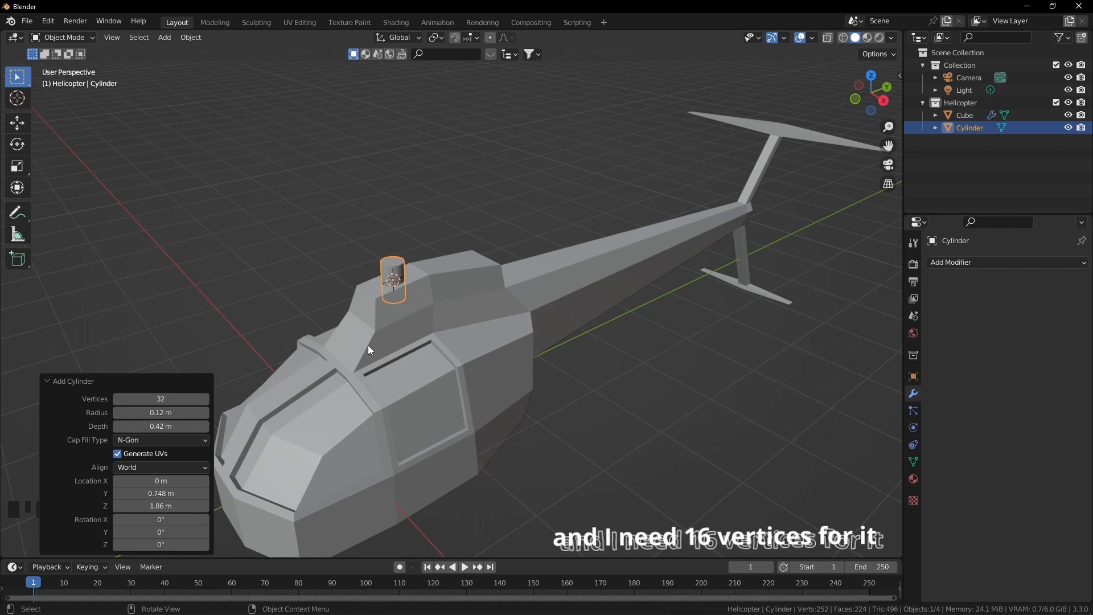
{"action": "key", "text": "KP_Decimal"}
{"action": "left_click_drag", "start_coordinate": [161, 398], "coordinate": [168, 399]}
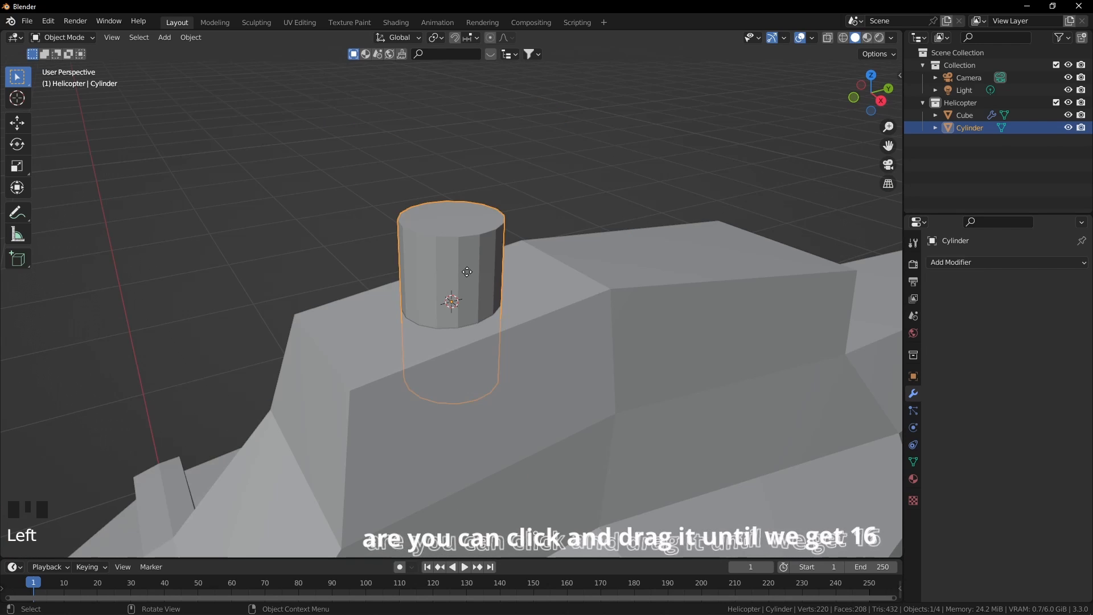
Step: Move the mast cylinder up about 0.1 m along the Z axis
{"action": "key", "text": "g"}
{"action": "key", "text": "z"}
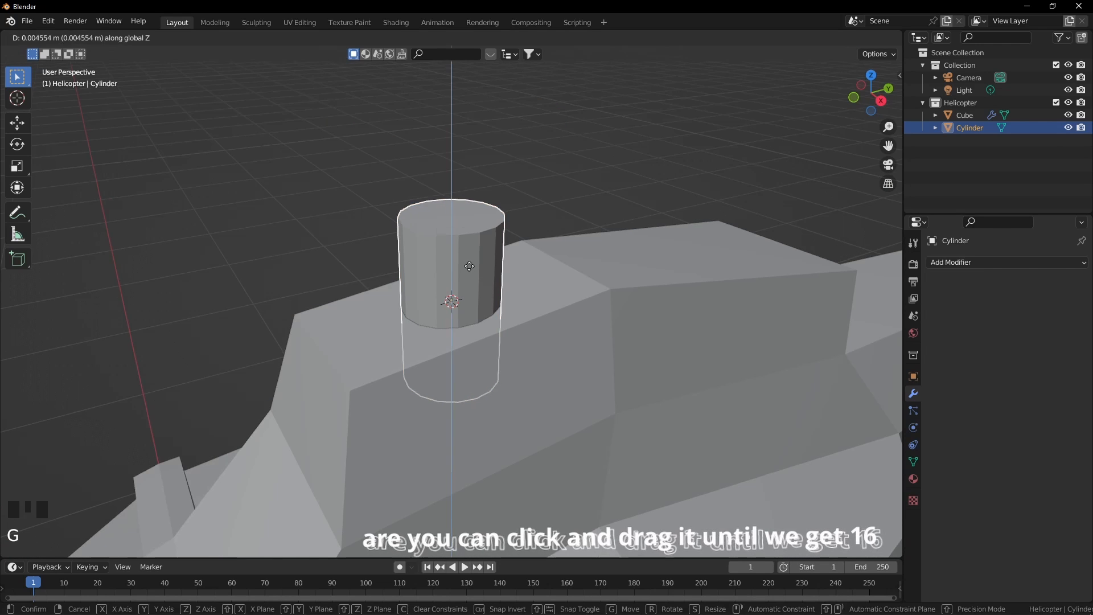
{"action": "left_click", "coordinate": [464, 234]}
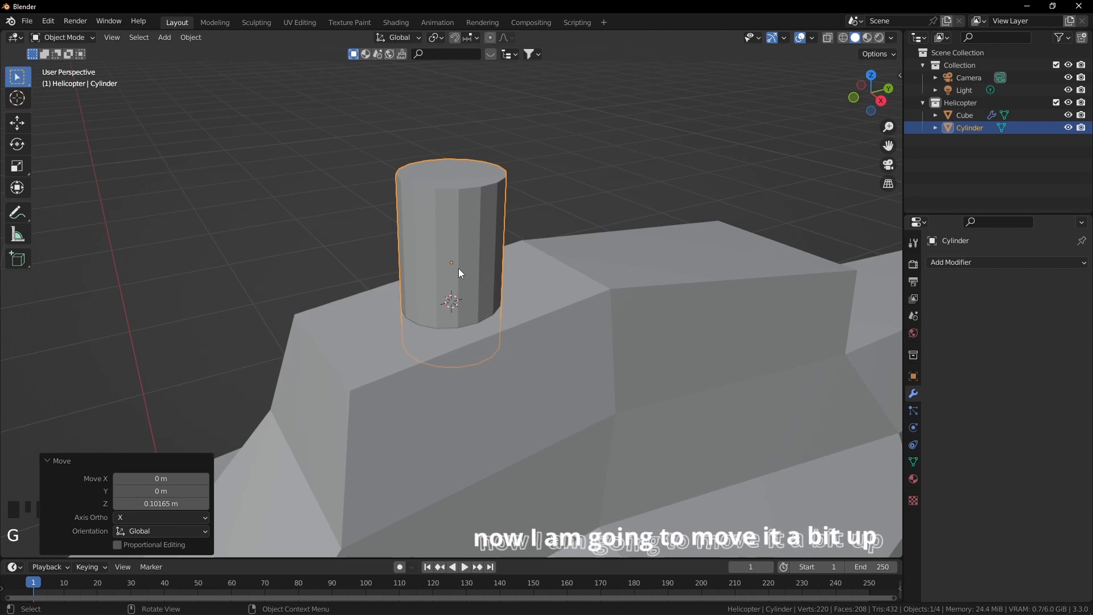
Step: Extrude the mast cylinder's top face up about 0.05 m and scale the new face to about 1.4
{"action": "key", "text": "Tab"}
{"action": "scroll", "coordinate": [466, 246], "scroll_direction": "down", "scroll_amount": 1}
{"action": "middle_click_drag", "start_coordinate": [466, 246], "coordinate": [458, 217]}
{"action": "left_click", "coordinate": [457, 213]}
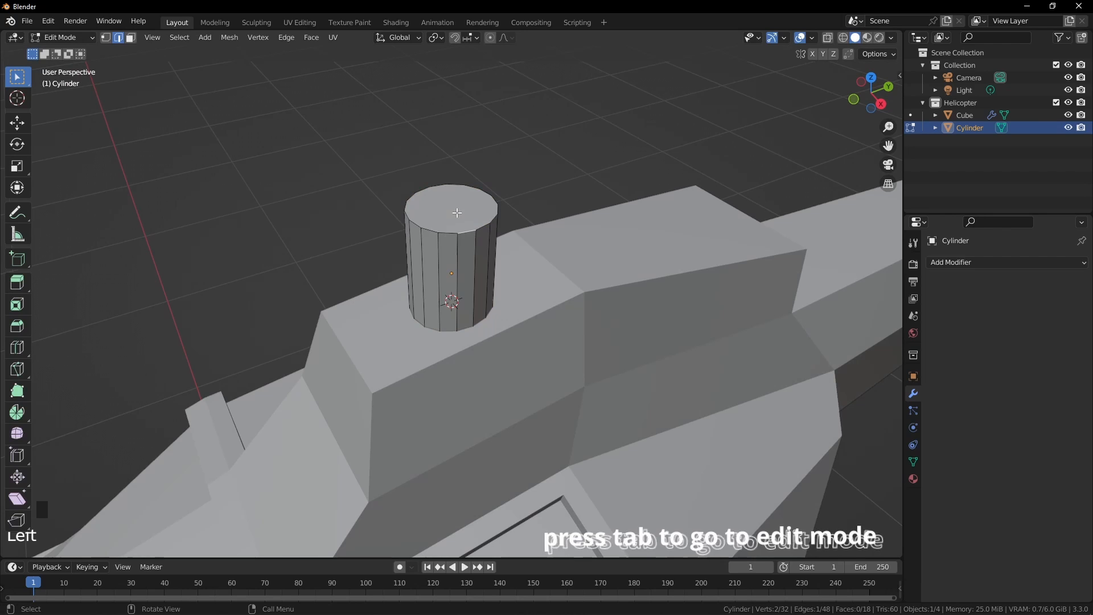
{"action": "left_click", "coordinate": [457, 213]}
{"action": "scroll", "coordinate": [485, 277], "scroll_direction": "down", "scroll_amount": 2}
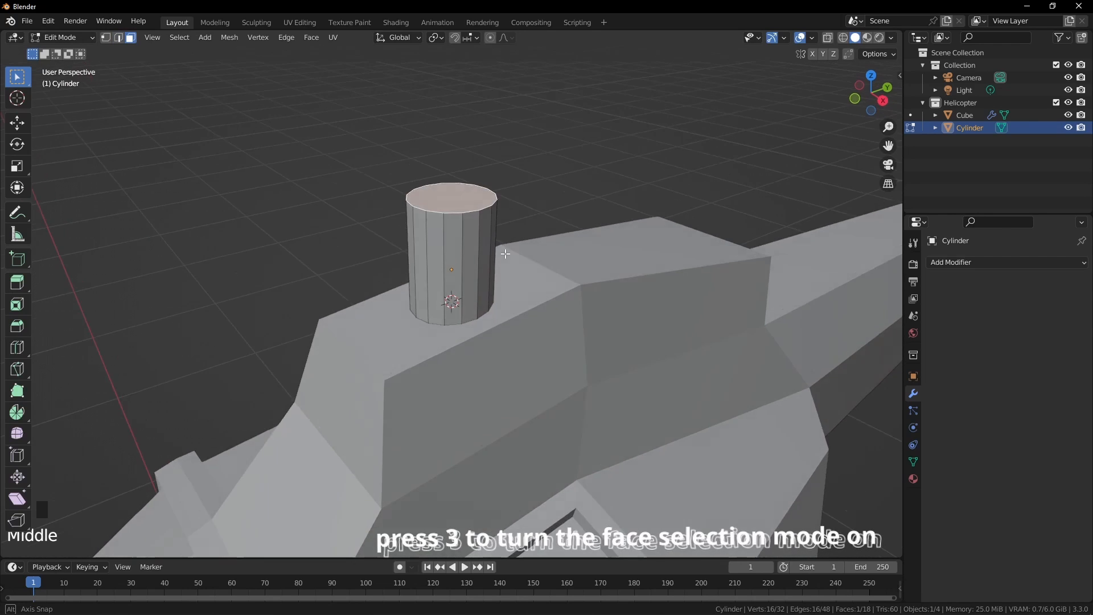
{"action": "middle_click_drag", "start_coordinate": [484, 277], "coordinate": [478, 271]}
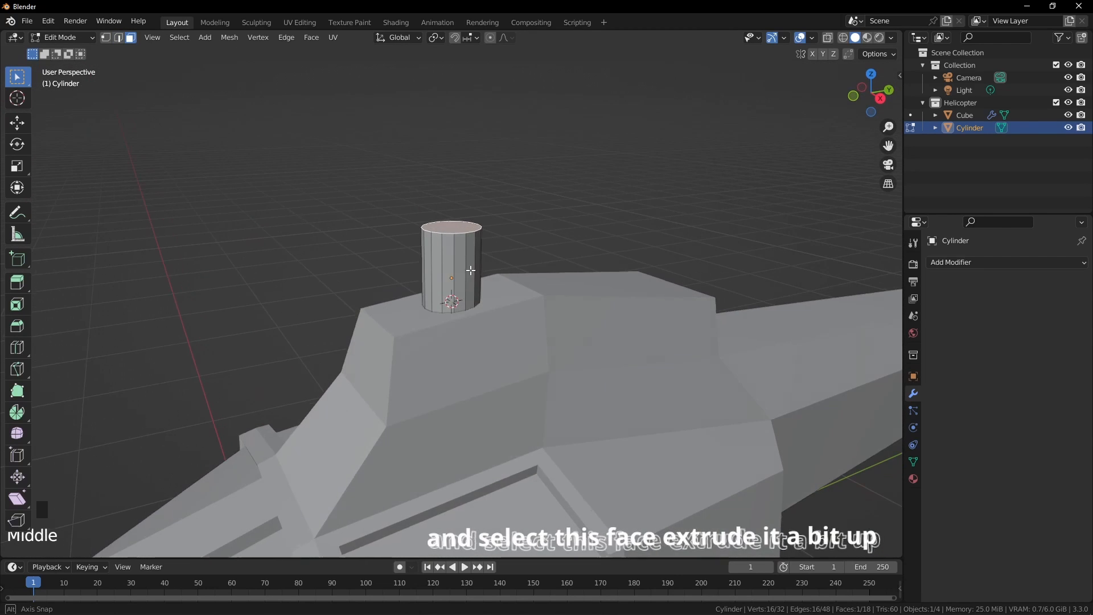
{"action": "key", "text": "e"}
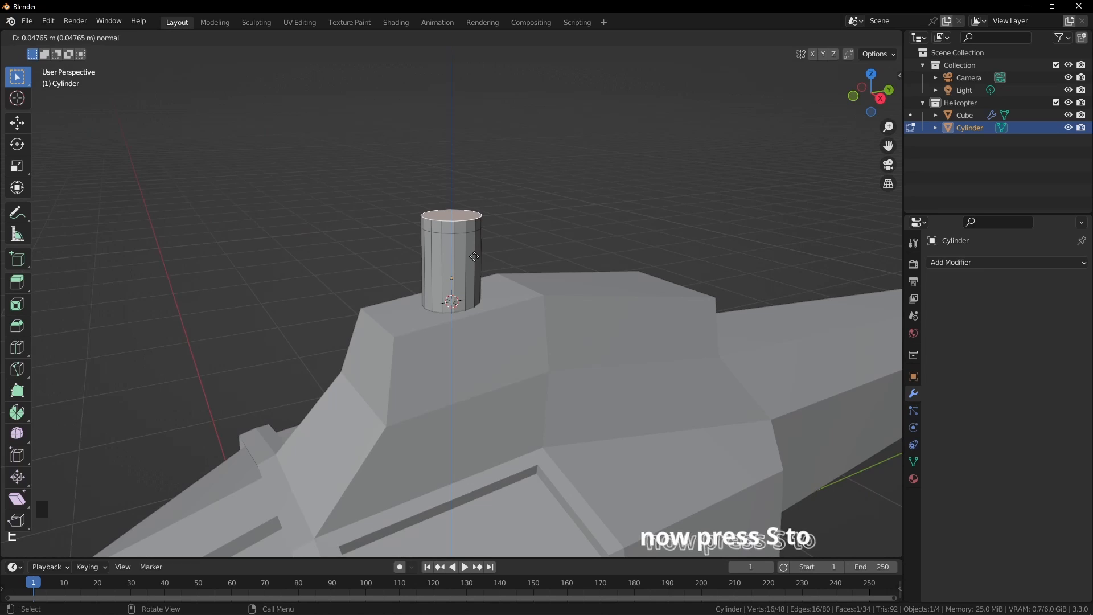
{"action": "left_click", "coordinate": [475, 257]}
{"action": "key", "text": "s"}
{"action": "left_click", "coordinate": [495, 269]}
Step: Extrude the widened top face upward again, then scale up the loop of side faces around the resulting hub rim
{"action": "key", "text": "e"}
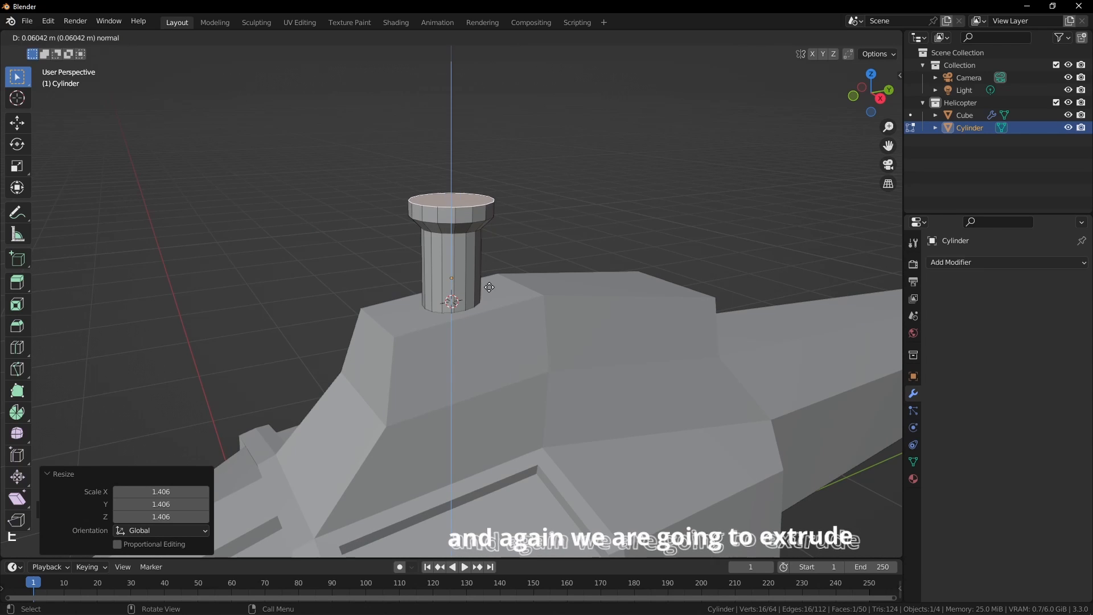
{"action": "left_click", "coordinate": [488, 280]}
{"action": "left_click", "coordinate": [450, 211], "text": "alt"}
{"action": "scroll", "coordinate": [476, 264], "scroll_direction": "up", "scroll_amount": 2}
{"action": "middle_click_drag", "start_coordinate": [476, 264], "coordinate": [507, 274]}
{"action": "key", "text": "s"}
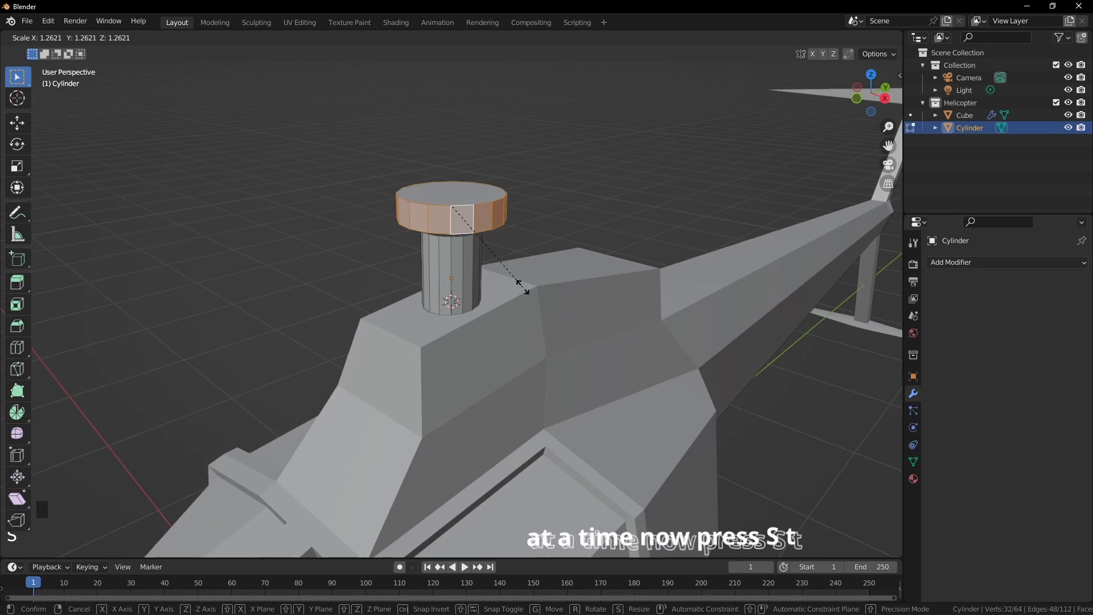
{"action": "left_click", "coordinate": [527, 297]}
Step: Adjust the height of the hub's rim face loop by moving it along the Z axis
{"action": "middle_click_drag", "start_coordinate": [524, 300], "coordinate": [498, 246]}
{"action": "scroll", "coordinate": [499, 246], "scroll_direction": "up", "scroll_amount": 5}
{"action": "key", "text": "g"}
{"action": "key", "text": "z"}
{"action": "left_click", "coordinate": [492, 260]}
Step: Inset the hub's top face about 0.1 m and raise the inset face along the Z axis
{"action": "scroll", "coordinate": [496, 267], "scroll_direction": "down", "scroll_amount": 2}
{"action": "middle_click_drag", "start_coordinate": [497, 268], "coordinate": [472, 229]}
{"action": "key", "text": "i"}
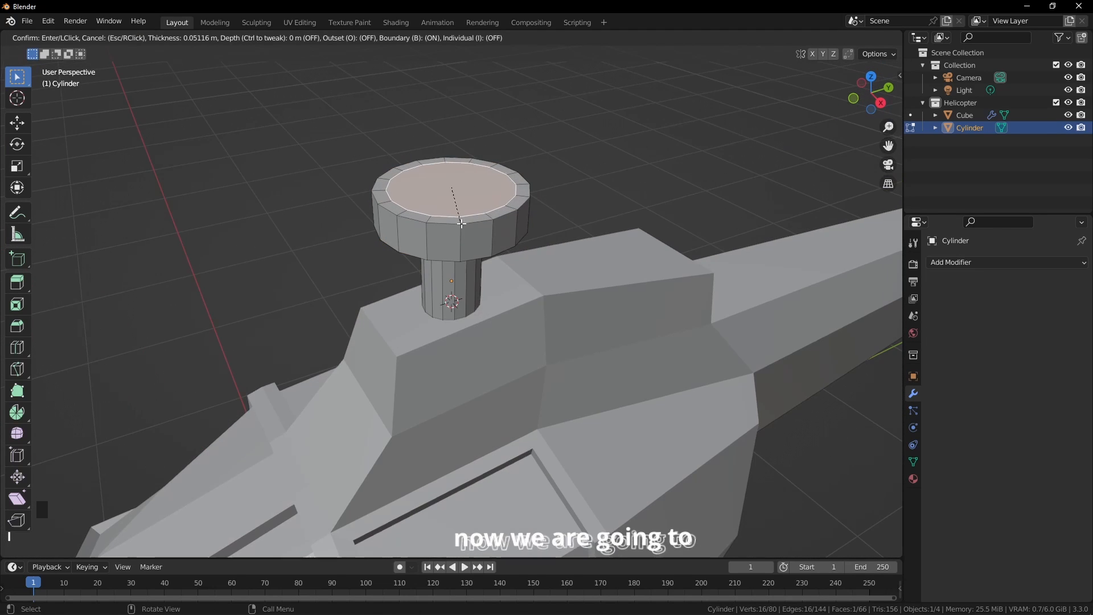
{"action": "left_click", "coordinate": [462, 219]}
{"action": "key", "text": "g"}
{"action": "key", "text": "z"}
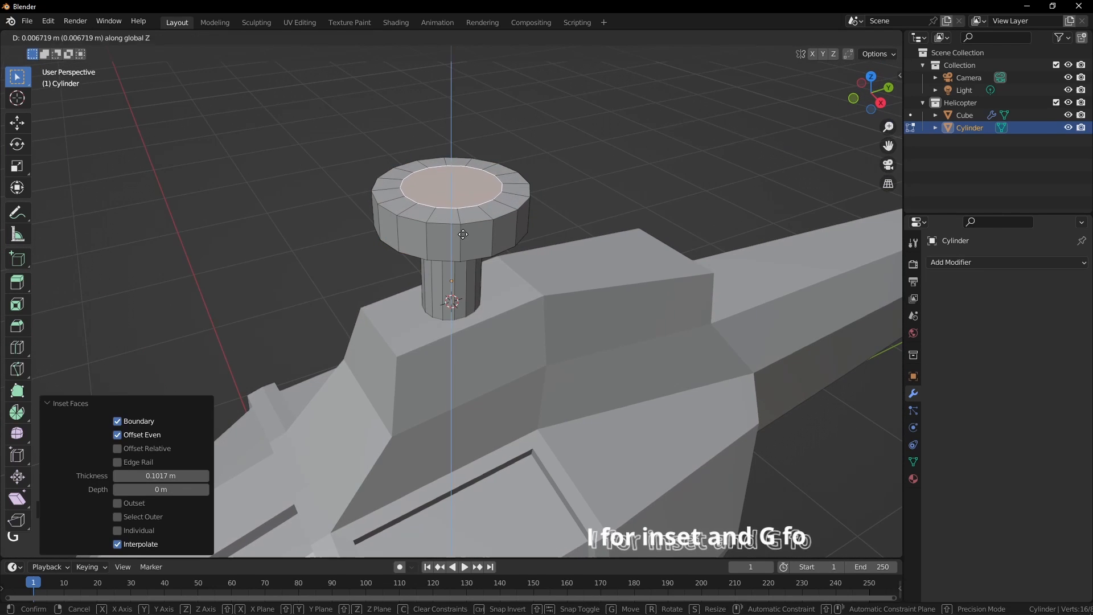
{"action": "left_click", "coordinate": [463, 220]}
Step: Adjust the inset top face's height along Z and scale it to about 0.7 to taper the hub cap
{"action": "middle_click_drag", "start_coordinate": [512, 285], "coordinate": [592, 272]}
{"action": "key", "text": "g"}
{"action": "key", "text": "z"}
{"action": "left_click", "coordinate": [495, 250]}
{"action": "key", "text": "s"}
{"action": "left_click", "coordinate": [500, 234]}
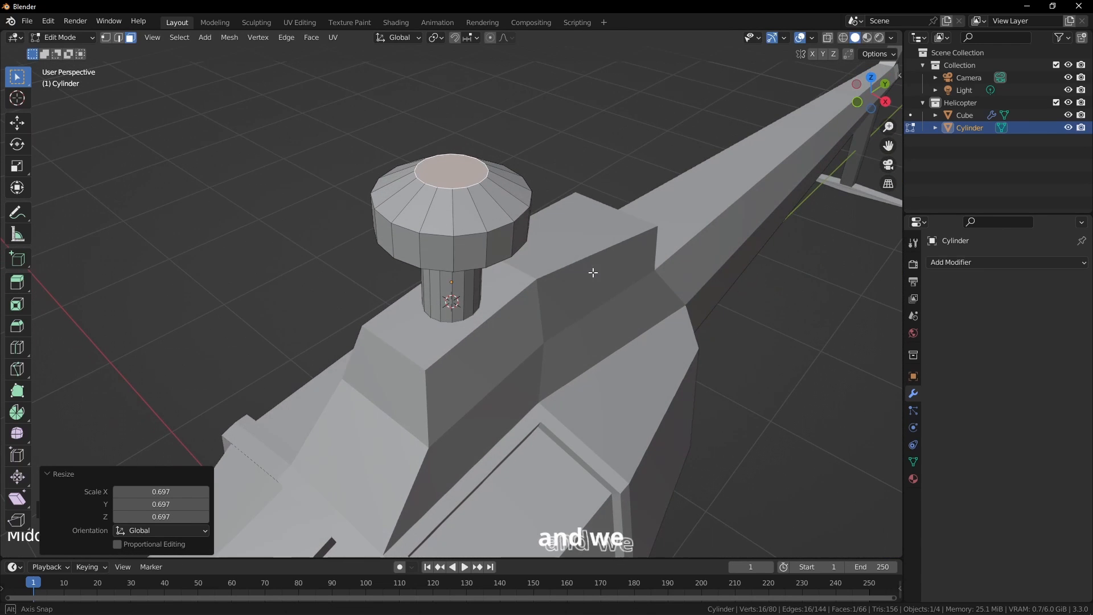
Step: Lower the hub's small top face about 0.015 m along the Z axis
{"action": "key", "text": "g"}
{"action": "key", "text": "z"}
{"action": "left_click", "coordinate": [562, 251]}
Step: In the right wireframe view, select all the edges of the hub's upper cap and move them down about 0.063 m along Z
{"action": "middle_click_drag", "start_coordinate": [519, 247], "coordinate": [600, 225]}
{"action": "mouse_move", "coordinate": [477, 228]}
{"action": "middle_mouse_down"}
{"action": "mouse_move", "coordinate": [571, 230]}
{"action": "mouse_move", "coordinate": [481, 231]}
{"action": "mouse_move", "coordinate": [467, 222]}
{"action": "mouse_move", "coordinate": [472, 208]}
{"action": "middle_mouse_up"}
{"action": "key", "text": "KP_1"}
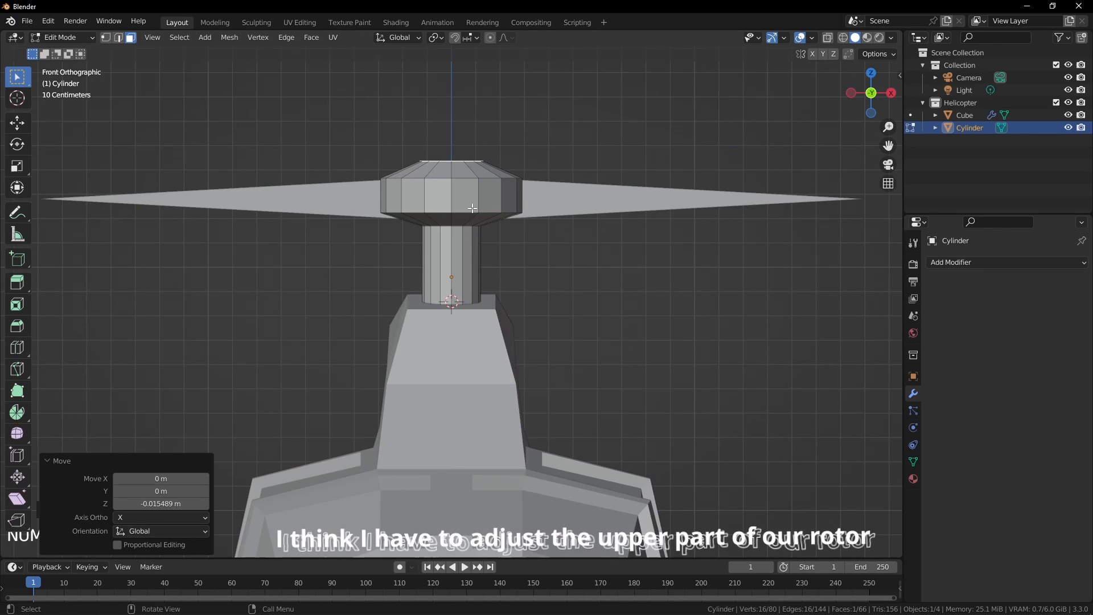
{"action": "key", "text": "KP_3"}
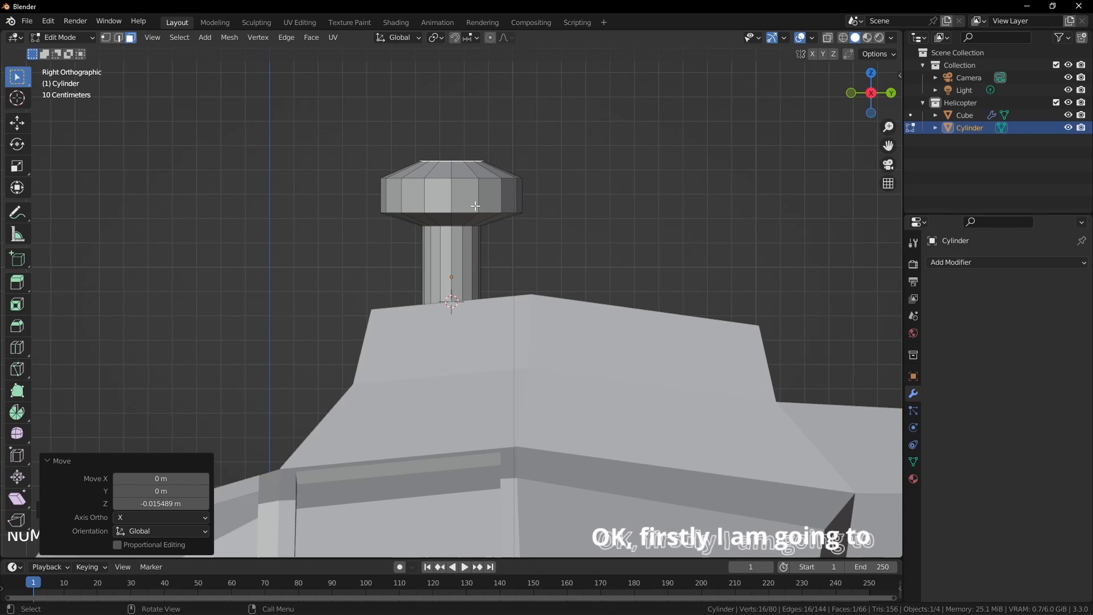
{"action": "key", "text": "z"}
{"action": "left_click", "coordinate": [322, 210]}
{"action": "left_click_drag", "start_coordinate": [317, 124], "coordinate": [603, 193]}
{"action": "key", "text": "2"}
{"action": "left_click_drag", "start_coordinate": [317, 118], "coordinate": [559, 191]}
{"action": "key", "text": "g"}
{"action": "key", "text": "z"}
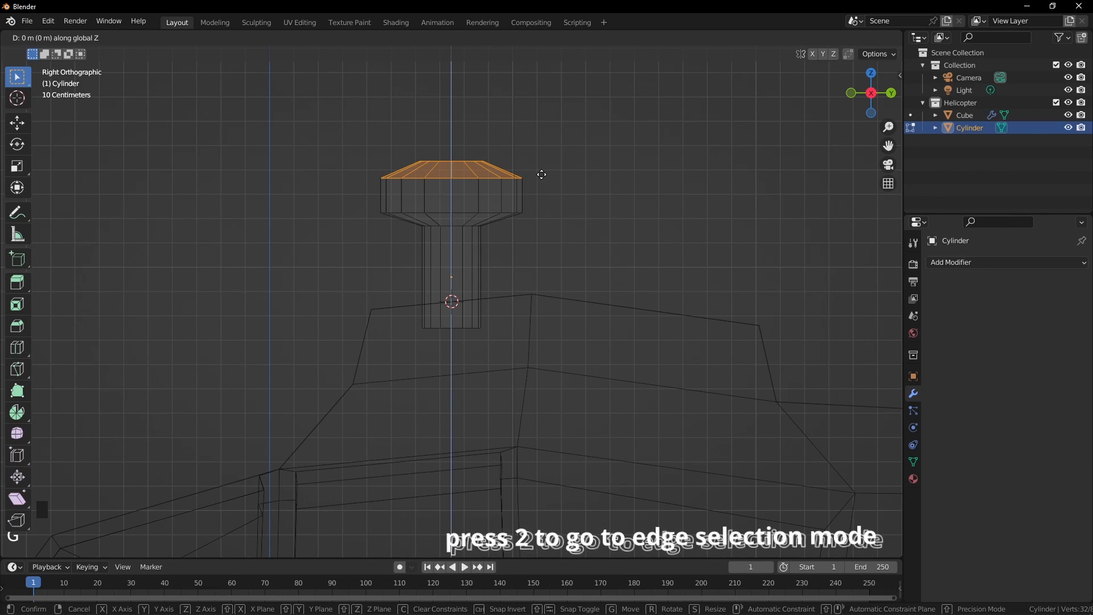
{"action": "left_click", "coordinate": [553, 189]}
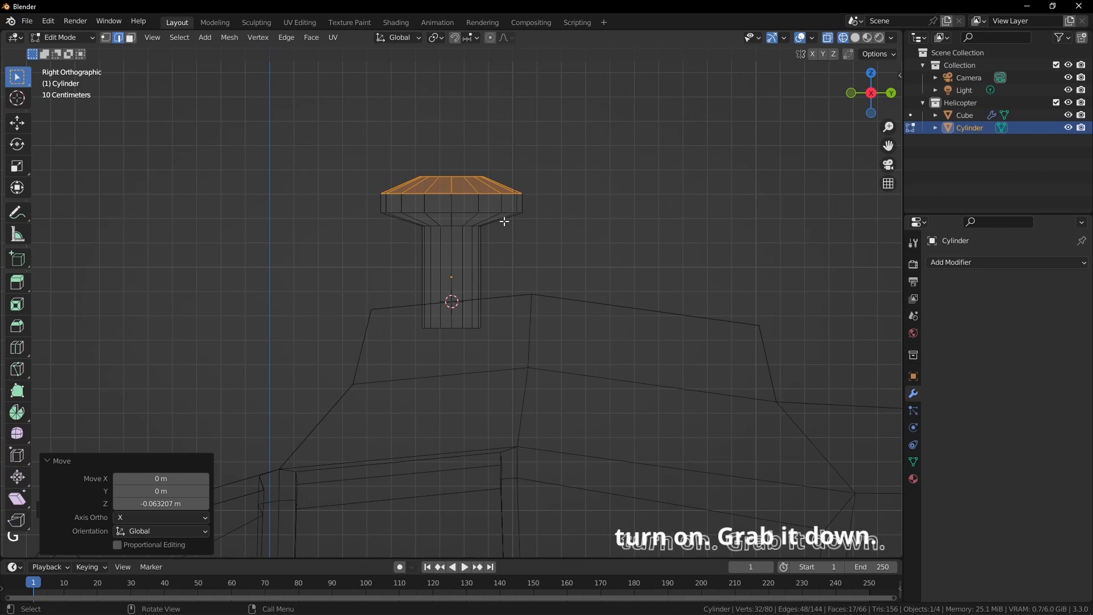
Step: Return to solid shading and select four evenly spaced side faces around the hub rim for the rotor blades
{"action": "key", "text": "3"}
{"action": "scroll", "coordinate": [472, 224], "scroll_direction": "down", "scroll_amount": 2}
{"action": "middle_click_drag", "start_coordinate": [471, 223], "coordinate": [507, 237]}
{"action": "key", "text": "shift+z"}
{"action": "mouse_move", "coordinate": [615, 241]}
{"action": "middle_mouse_down"}
{"action": "mouse_move", "coordinate": [477, 242]}
{"action": "mouse_move", "coordinate": [476, 214]}
{"action": "middle_mouse_up"}
{"action": "scroll", "coordinate": [477, 242], "scroll_direction": "up", "scroll_amount": 2}
{"action": "left_click", "coordinate": [520, 207], "text": "shift"}
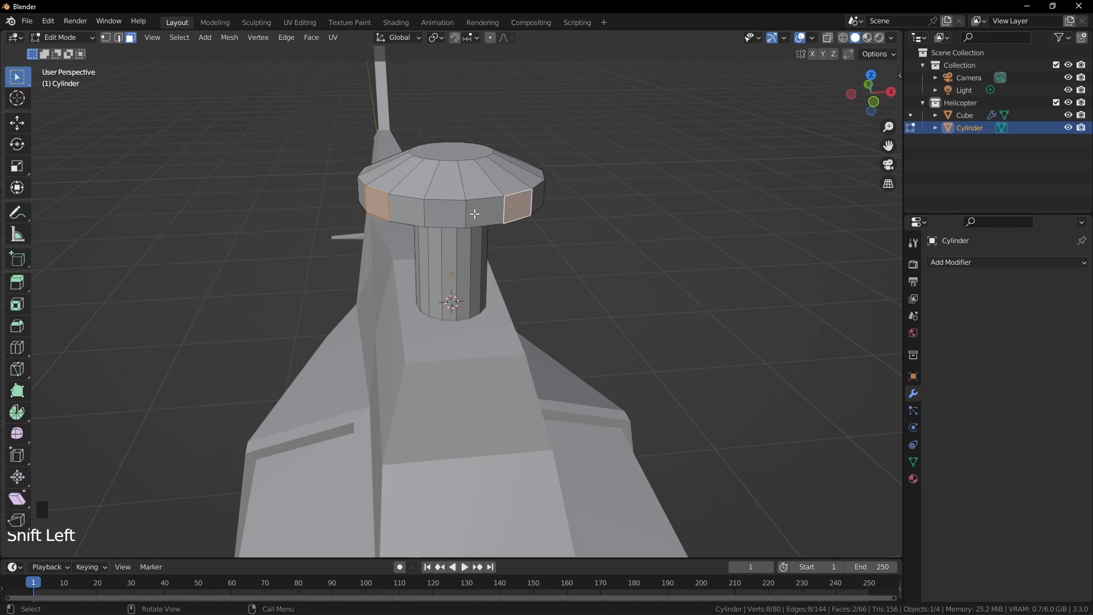
{"action": "middle_click_drag", "start_coordinate": [492, 215], "coordinate": [427, 216]}
{"action": "left_click", "coordinate": [502, 209], "text": "shift"}
{"action": "middle_click_drag", "start_coordinate": [501, 209], "coordinate": [290, 237]}
{"action": "left_click", "coordinate": [519, 214], "text": "shift"}
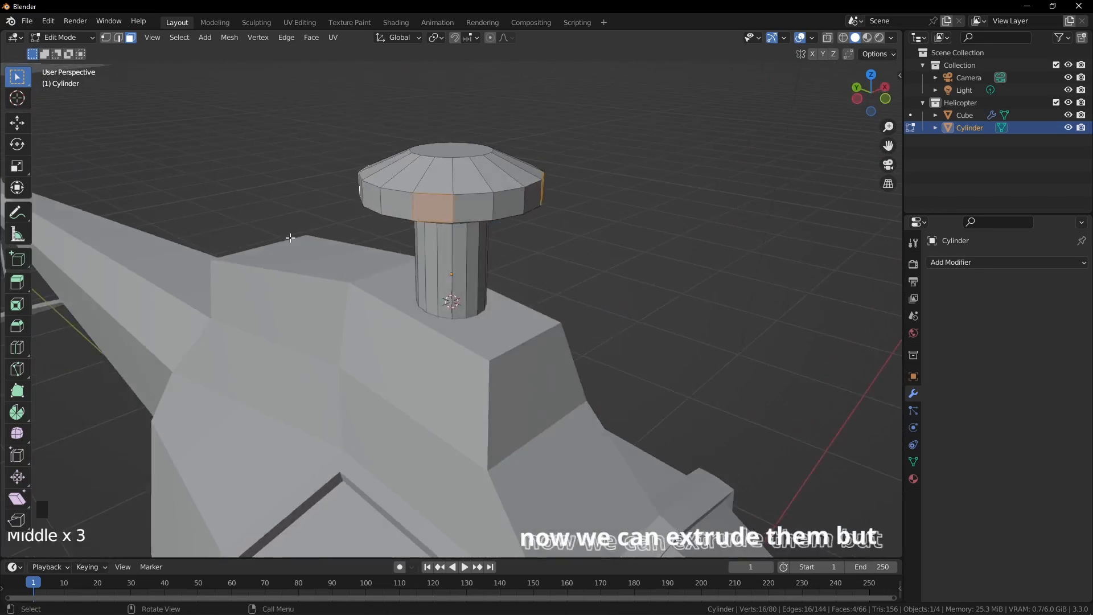
Step: Extrude the four selected hub rim faces outward along their normals about 5.34 m to form the rotor blades
{"action": "scroll", "coordinate": [411, 251], "scroll_direction": "down", "scroll_amount": 3}
{"action": "middle_click_drag", "start_coordinate": [411, 251], "coordinate": [433, 259]}
{"action": "scroll", "coordinate": [433, 259], "scroll_direction": "down", "scroll_amount": 2}
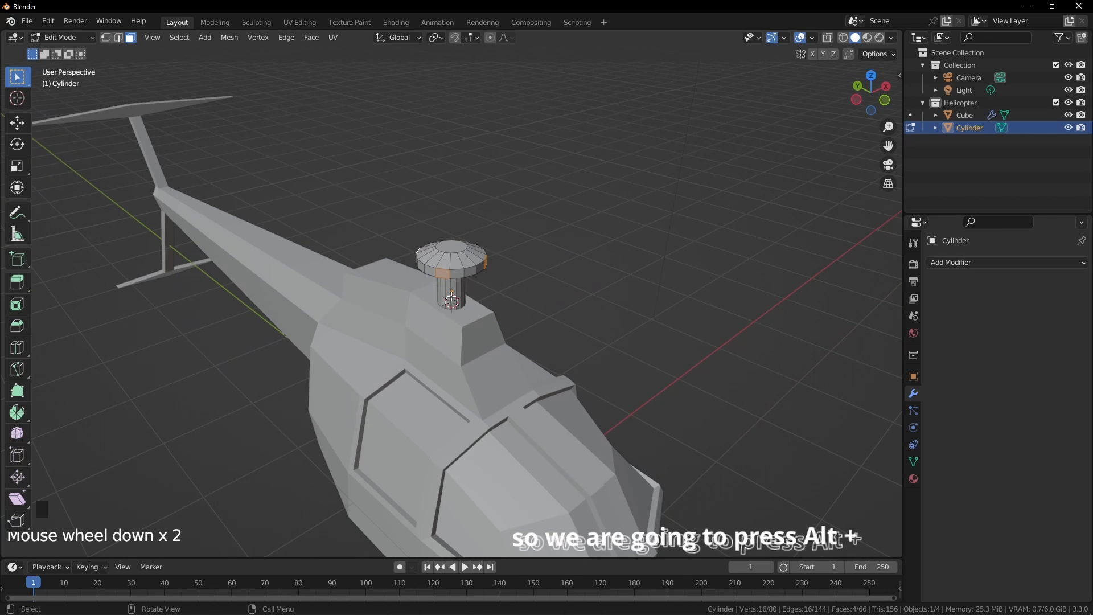
{"action": "key", "text": "alt+e"}
{"action": "left_click", "coordinate": [451, 296]}
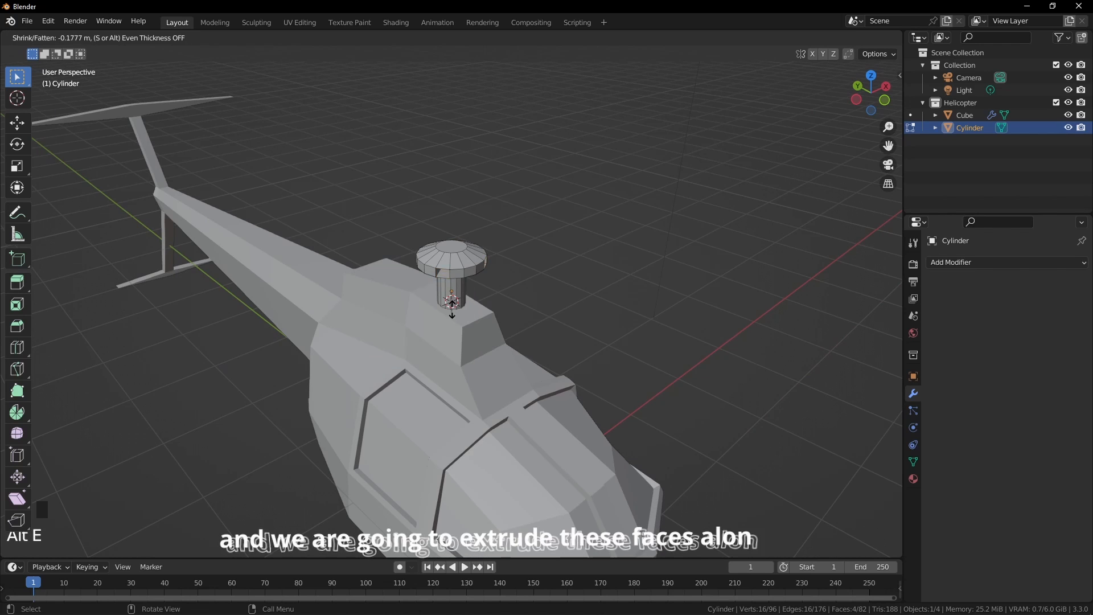
Step: From the top view, scale the four blade tip faces together to about 1.21
{"action": "key", "text": "KP_7"}
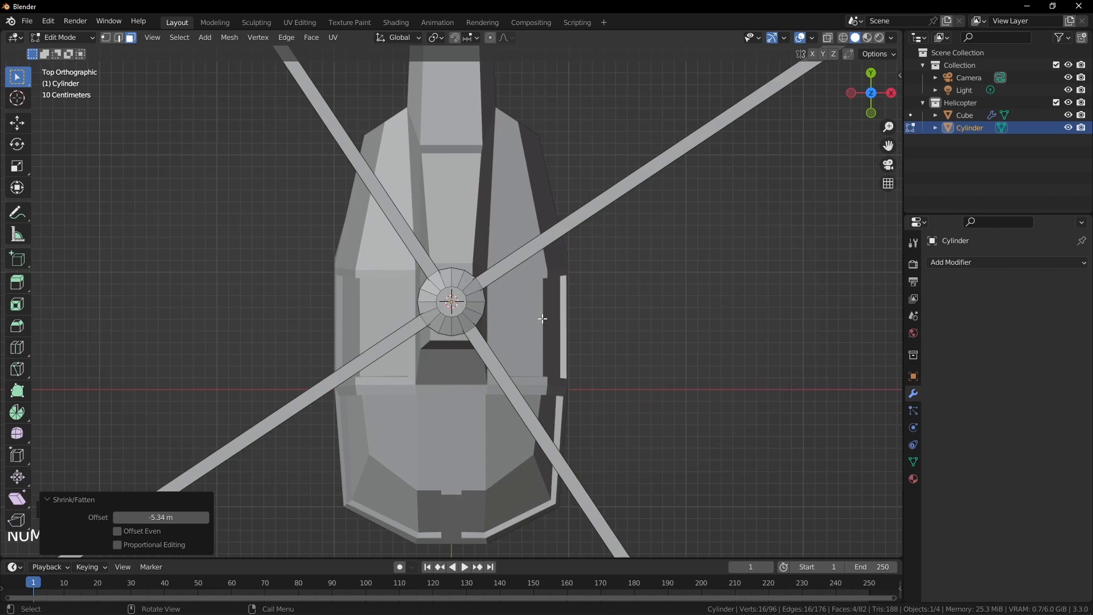
{"action": "scroll", "coordinate": [560, 323], "scroll_direction": "down", "scroll_amount": 7}
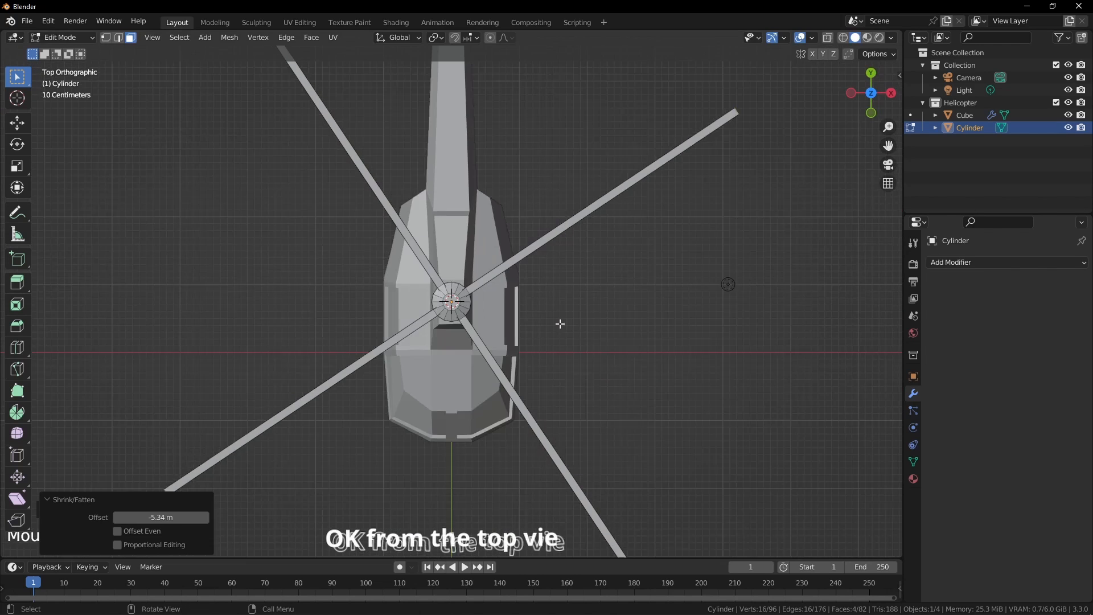
{"action": "scroll", "coordinate": [562, 323], "scroll_direction": "down", "scroll_amount": 2}
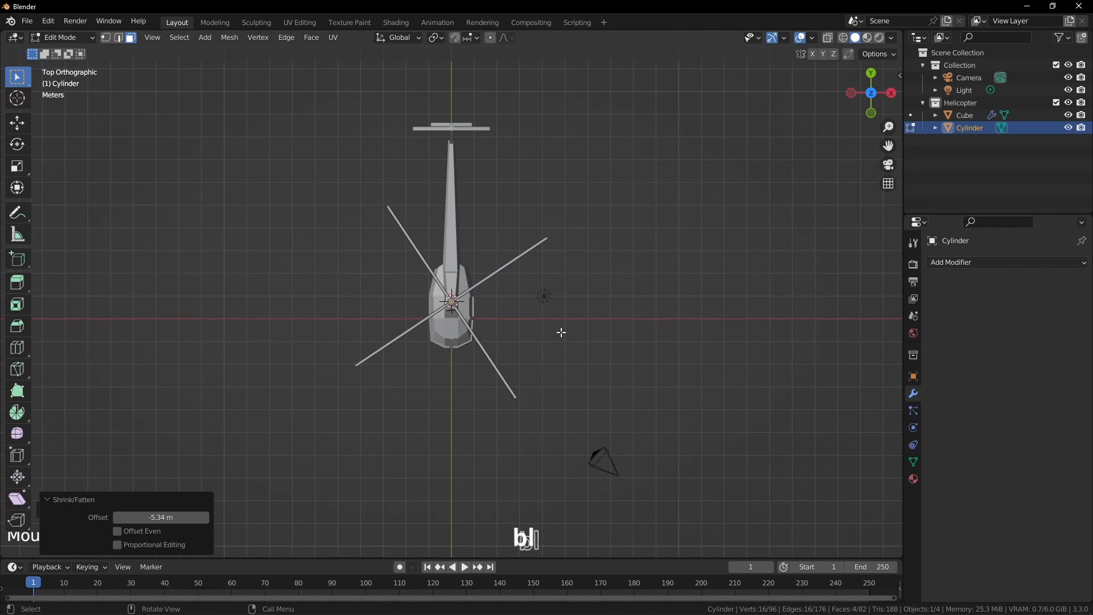
{"action": "key", "text": "s"}
{"action": "left_click", "coordinate": [570, 369]}
Step: Flatten the blade tip faces by scaling them to about 0.33 along the Z axis
{"action": "middle_click_drag", "start_coordinate": [569, 368], "coordinate": [529, 346]}
{"action": "scroll", "coordinate": [512, 330], "scroll_direction": "up", "scroll_amount": 5}
{"action": "key", "text": "s"}
{"action": "key", "text": "z"}
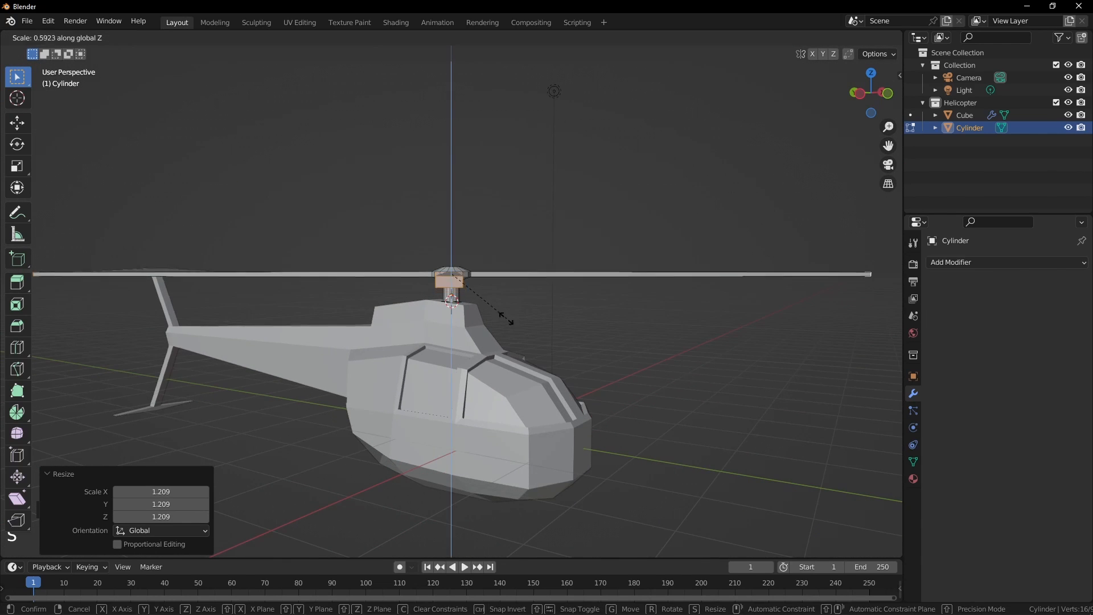
{"action": "left_click", "coordinate": [485, 296]}
Step: Examine the rotor blades in relation to the fuselage and tail from several angles
{"action": "scroll", "coordinate": [551, 361], "scroll_direction": "down", "scroll_amount": 4}
{"action": "middle_click_drag", "start_coordinate": [551, 361], "coordinate": [395, 355]}
{"action": "scroll", "coordinate": [397, 392], "scroll_direction": "up", "scroll_amount": 4}
{"action": "scroll", "coordinate": [462, 361], "scroll_direction": "down", "scroll_amount": 2}
{"action": "middle_click_drag", "start_coordinate": [484, 363], "coordinate": [501, 387]}
{"action": "middle_click_drag", "start_coordinate": [589, 370], "coordinate": [605, 402]}
{"action": "scroll", "coordinate": [608, 387], "scroll_direction": "up", "scroll_amount": 6}
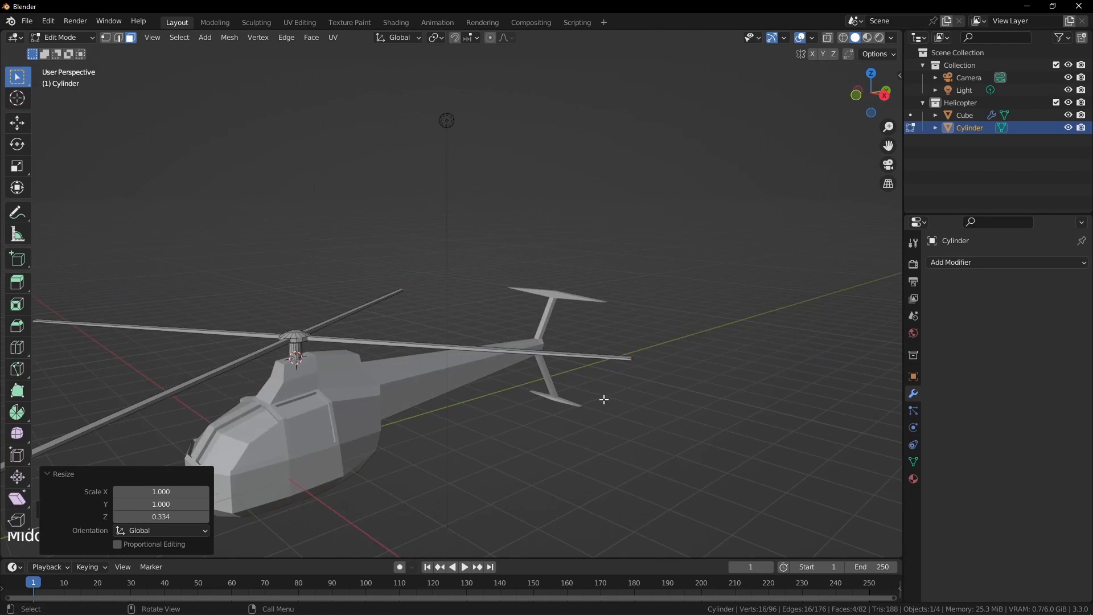
{"action": "scroll", "coordinate": [608, 377], "scroll_direction": "down", "scroll_amount": 3}
Step: Snap the 3D cursor to the short horizontal side edge at the tail end of the fuselage mesh
{"action": "key", "text": "Tab"}
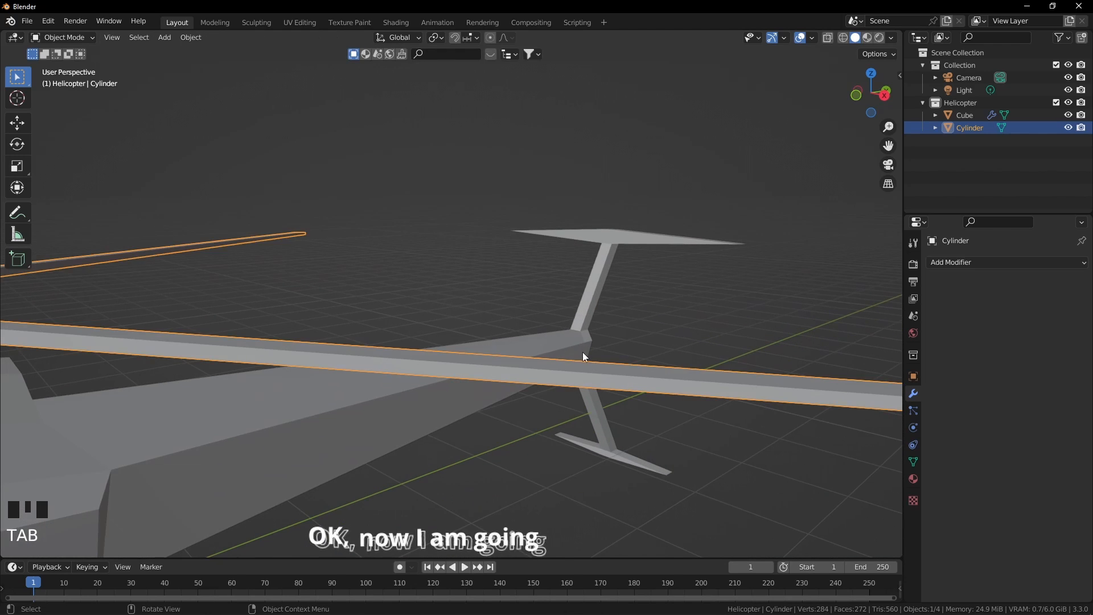
{"action": "left_click", "coordinate": [577, 345]}
{"action": "scroll", "coordinate": [620, 362], "scroll_direction": "up", "scroll_amount": 3}
{"action": "middle_click_drag", "start_coordinate": [620, 365], "coordinate": [455, 318], "text": "shift"}
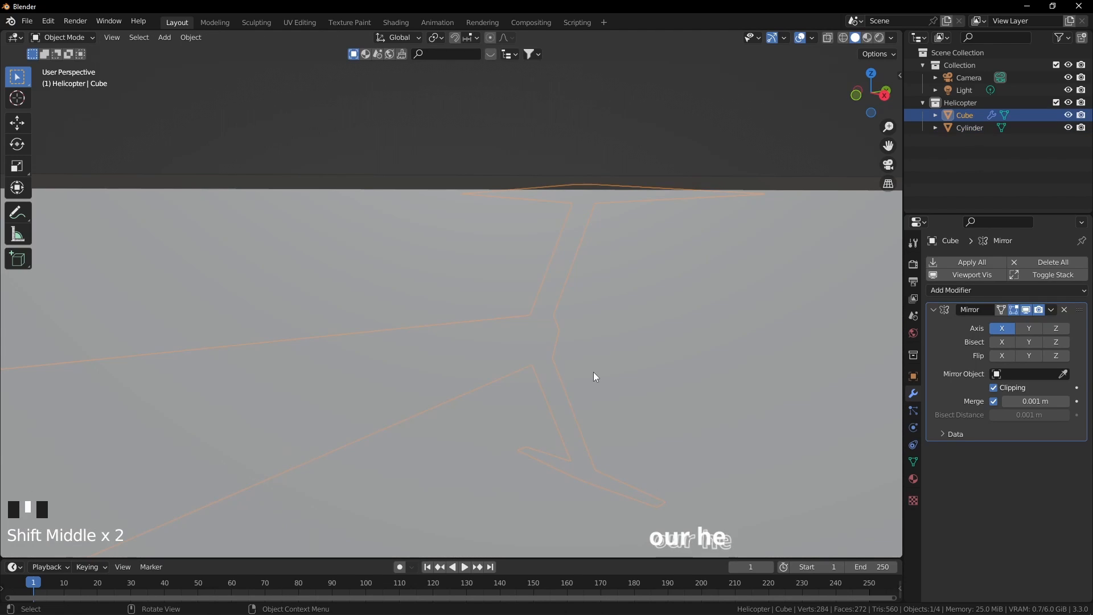
{"action": "scroll", "coordinate": [595, 373], "scroll_direction": "up", "scroll_amount": 2}
{"action": "scroll", "coordinate": [620, 391], "scroll_direction": "up", "scroll_amount": 2}
{"action": "middle_click_drag", "start_coordinate": [622, 393], "coordinate": [453, 374]}
{"action": "key", "text": "Tab"}
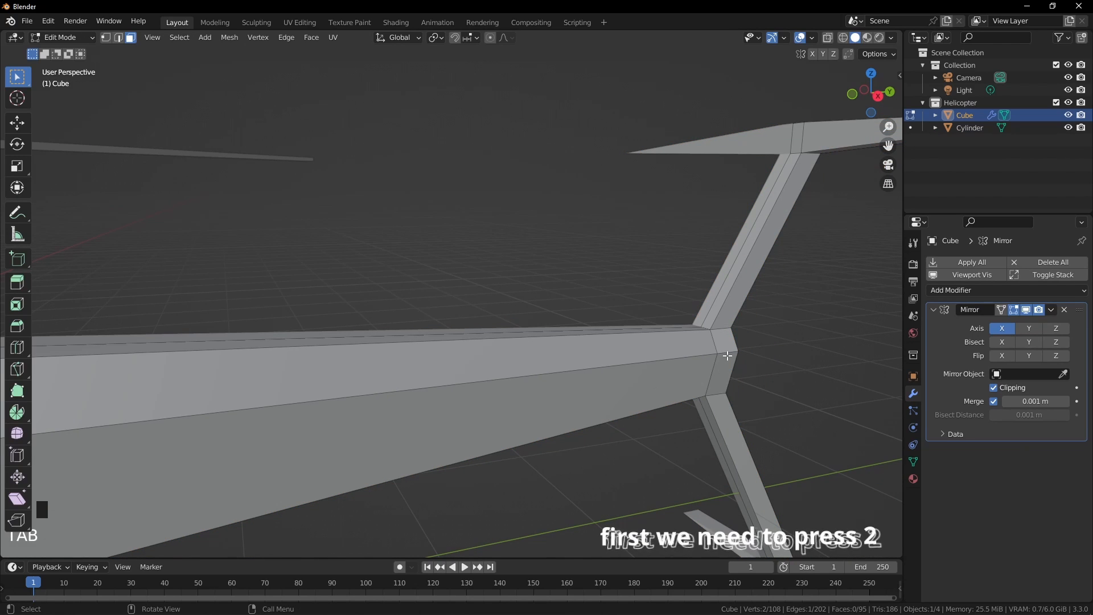
{"action": "key", "text": "2"}
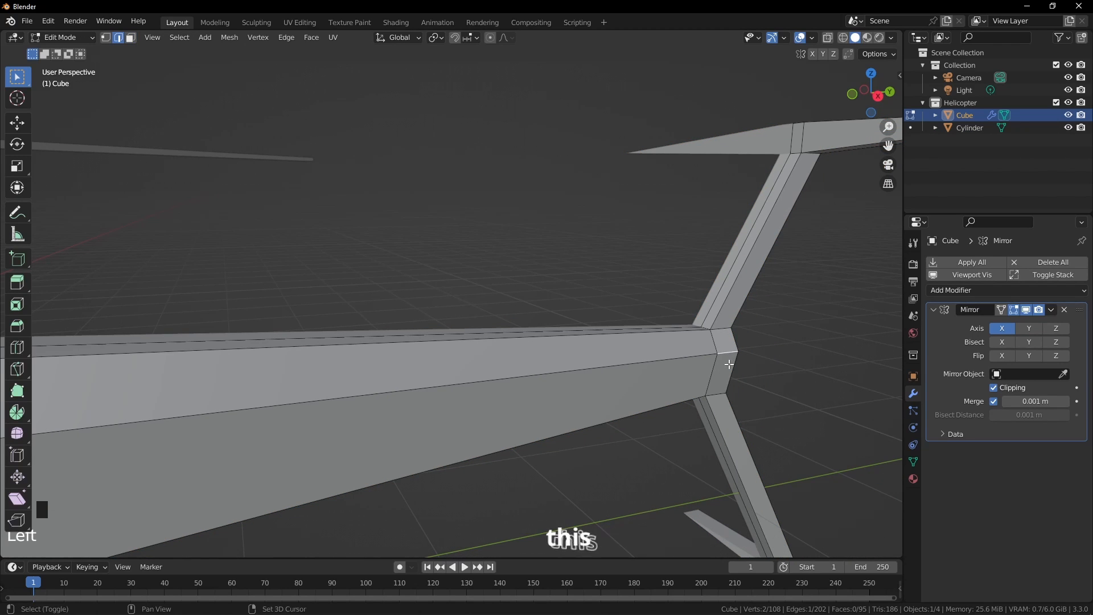
{"action": "key", "text": "shift+s"}
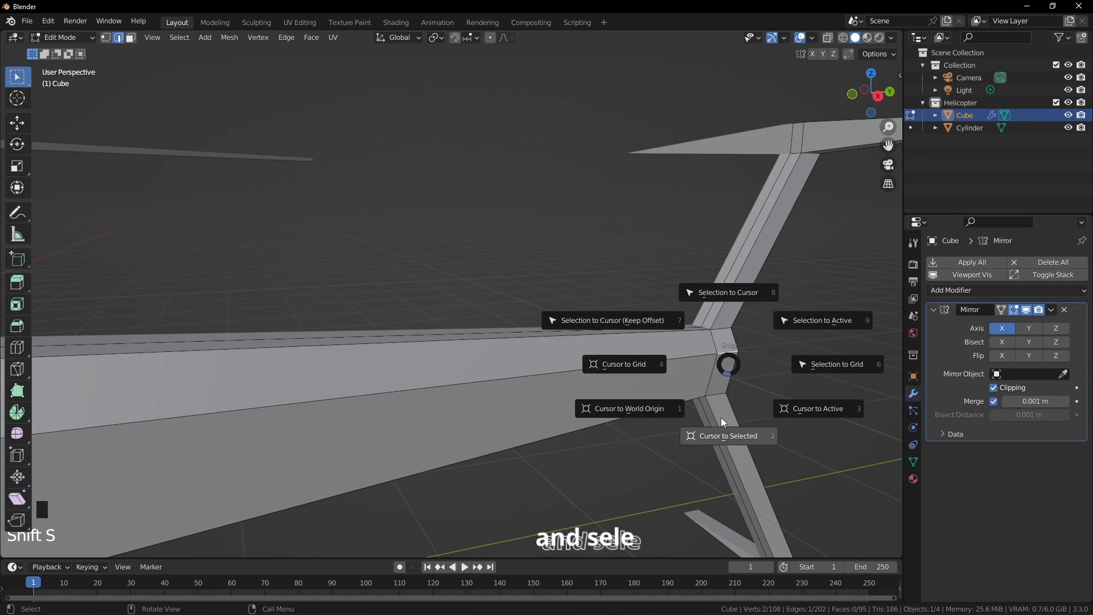
{"action": "left_click", "coordinate": [728, 435]}
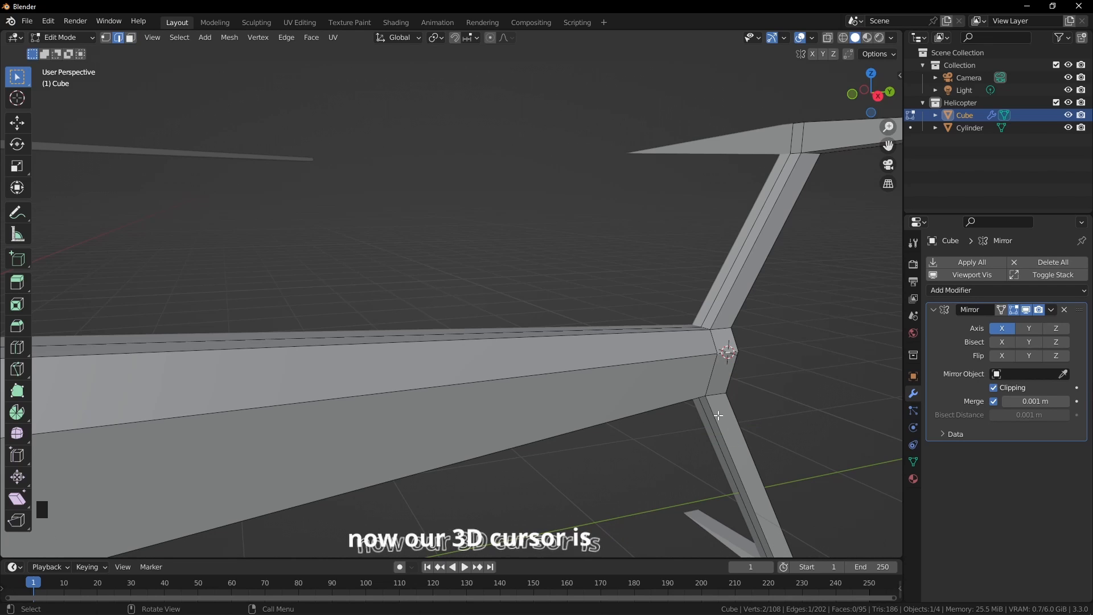
Step: Add a separate 16-vertex cylinder object with 0.12 m radius and 0.42 m depth at the 3D cursor on the tail
{"action": "key", "text": "KP_Decimal"}
{"action": "scroll", "coordinate": [566, 385], "scroll_direction": "down", "scroll_amount": 4}
{"action": "middle_click_drag", "start_coordinate": [566, 386], "coordinate": [504, 385]}
{"action": "scroll", "coordinate": [496, 384], "scroll_direction": "down", "scroll_amount": 3}
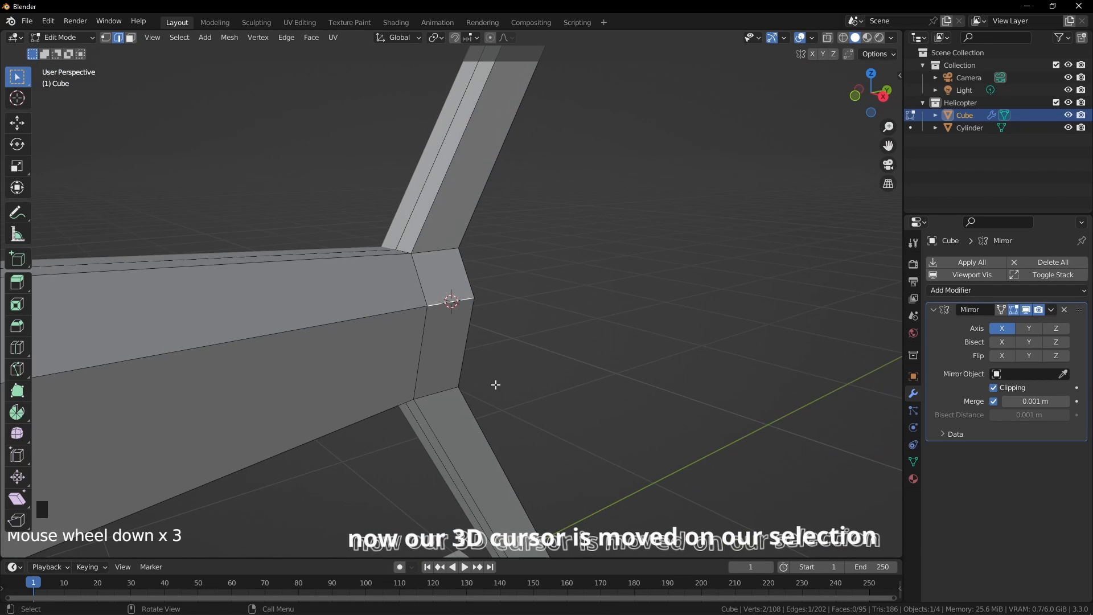
{"action": "key", "text": "Tab"}
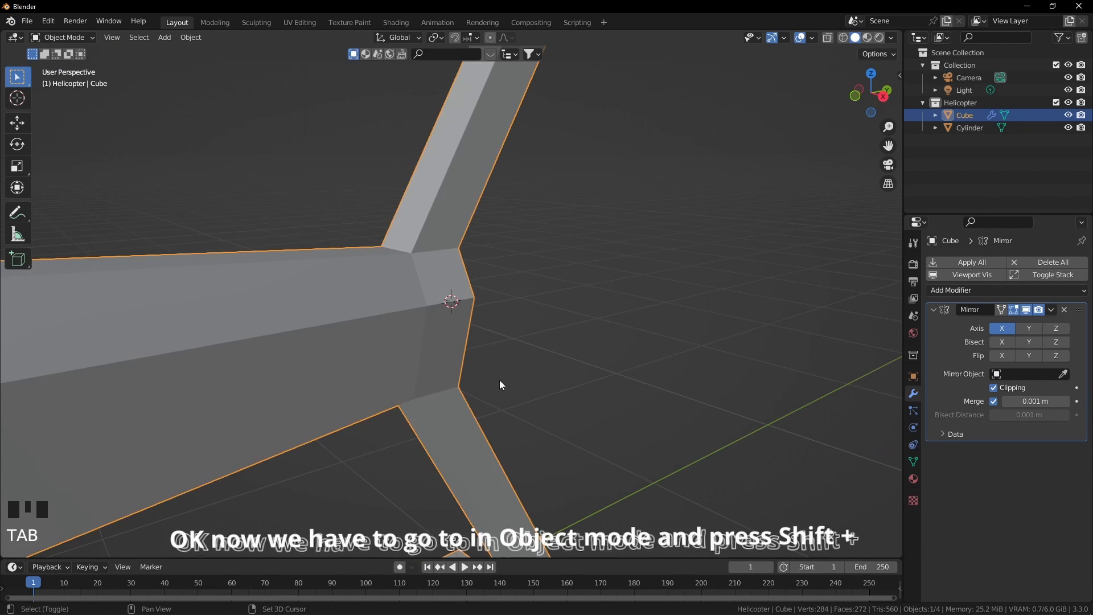
{"action": "key", "text": "shift+a"}
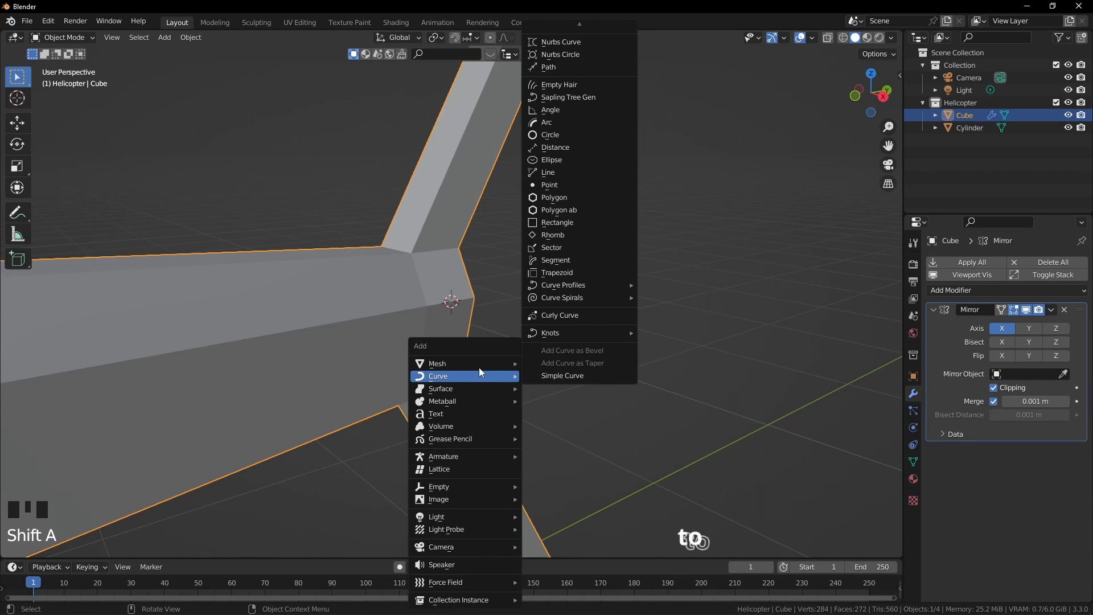
{"action": "mouse_move", "coordinate": [472, 364]}
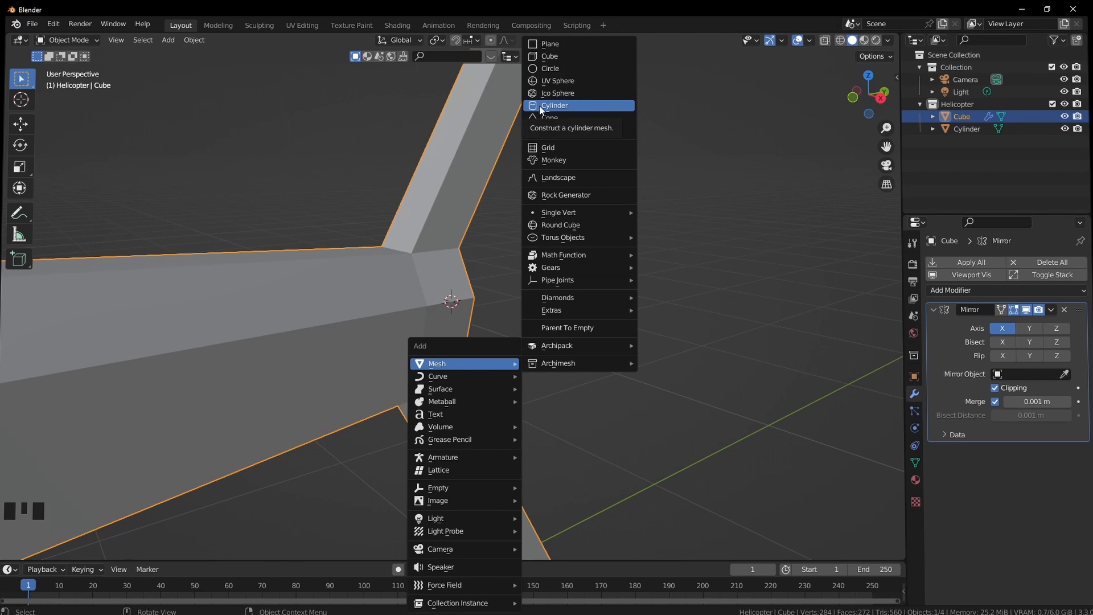
{"action": "left_click", "coordinate": [539, 105]}
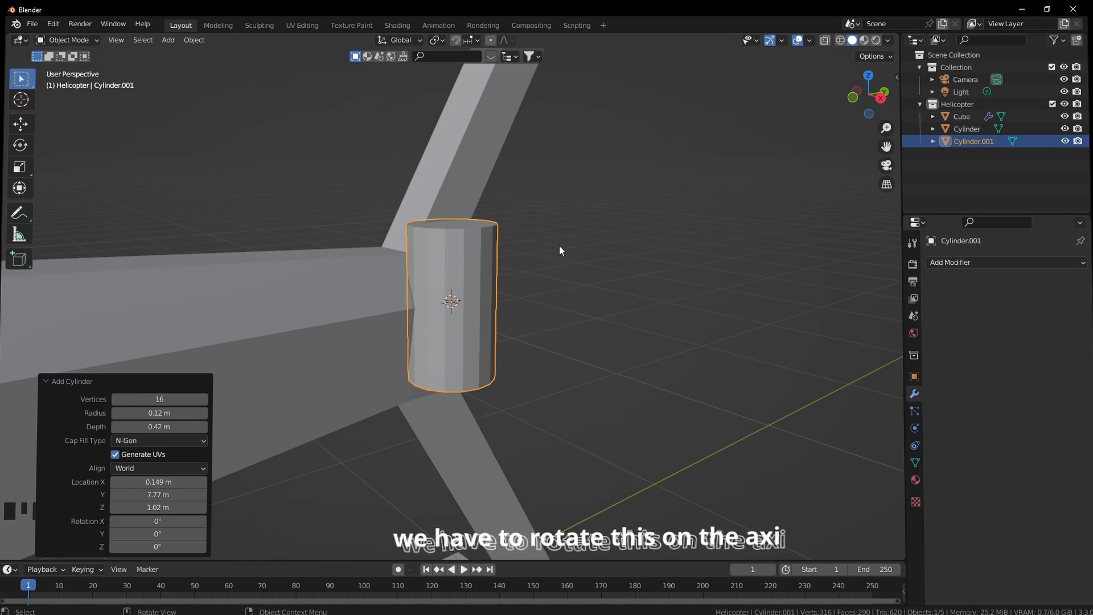
Step: Rotate the tail cylinder 90° about the global Y axis
{"action": "key", "text": "r"}
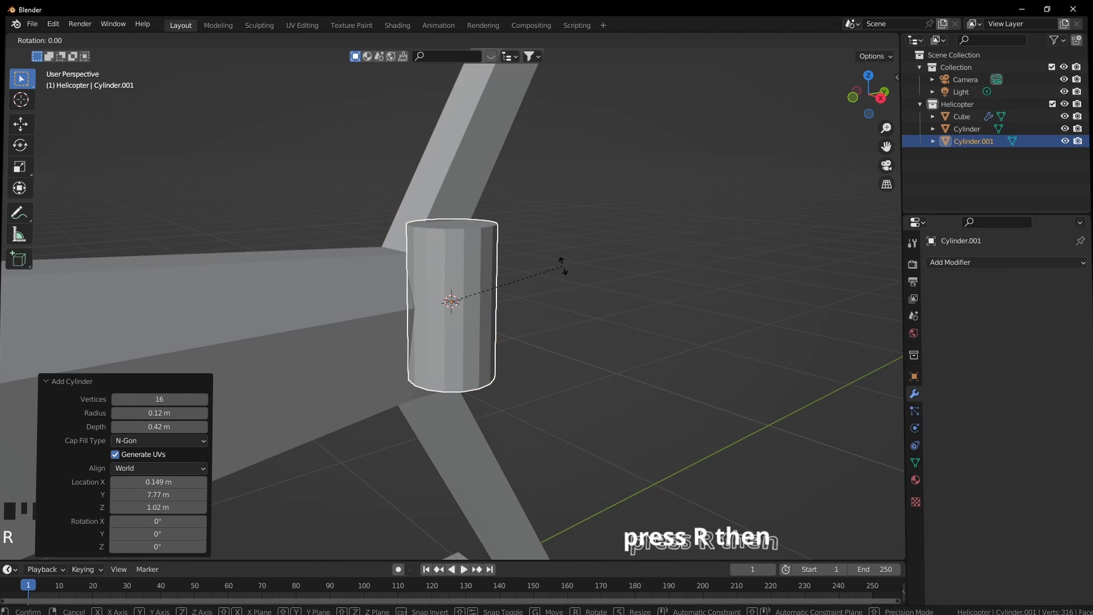
{"action": "key", "text": "x"}
{"action": "type", "text": "y"}
{"action": "type", "text": "90"}
{"action": "key", "text": "Return"}
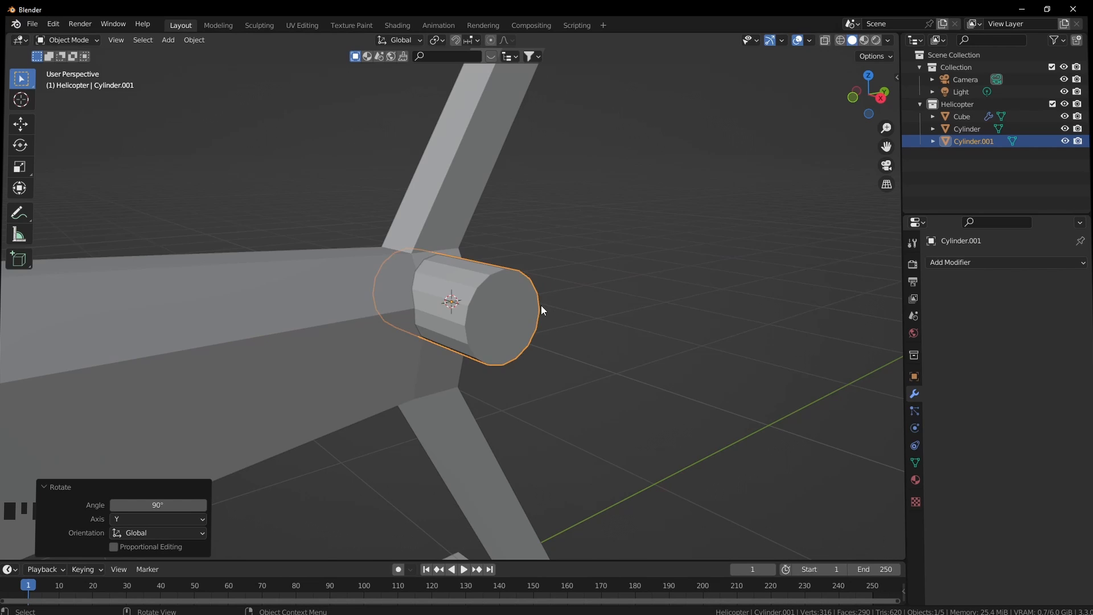
Step: Scale the tail cylinder's mesh uniformly to about 0.44 in Edit Mode
{"action": "key", "text": "Tab"}
{"action": "key", "text": "s"}
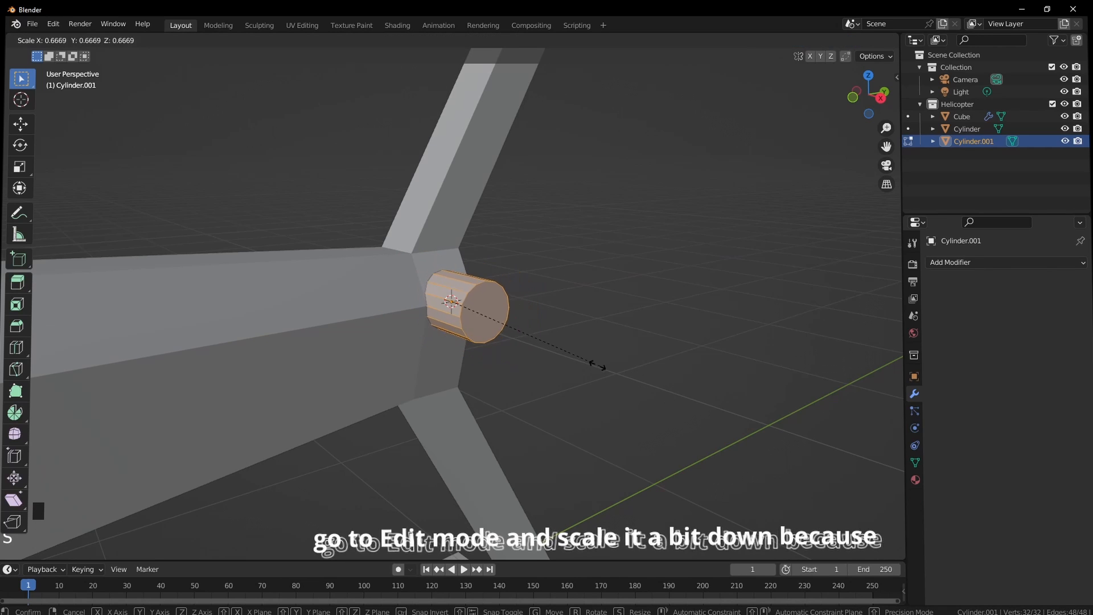
{"action": "left_click", "coordinate": [552, 339]}
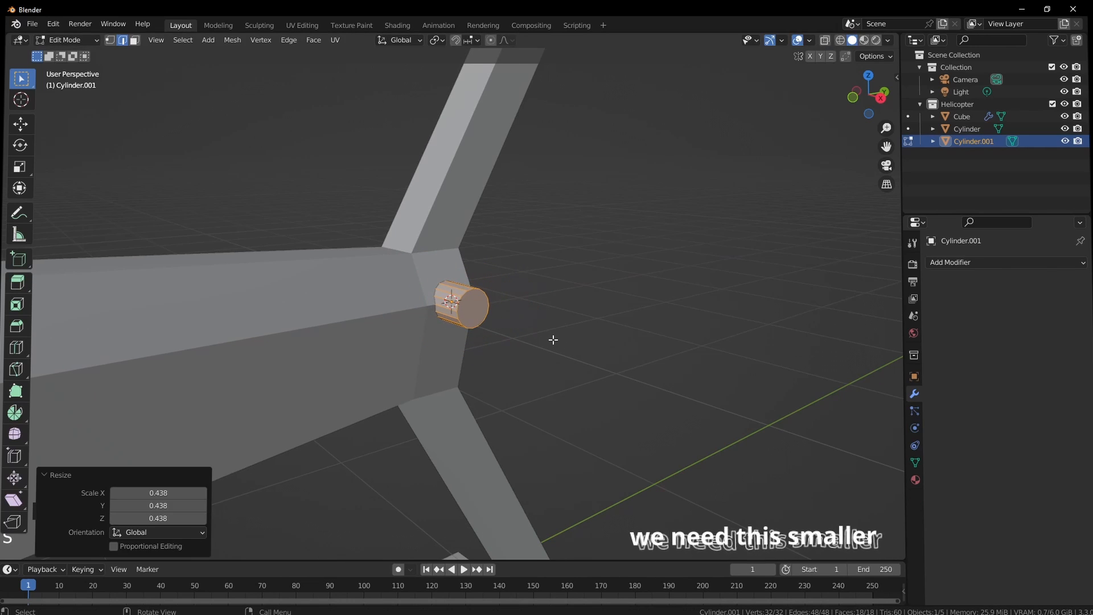
Step: Shift the tail cylinder's mesh about -0.066 m in Y and -0.029 m in Z, and about 0.048 m outward along X
{"action": "key", "text": "KP_3"}
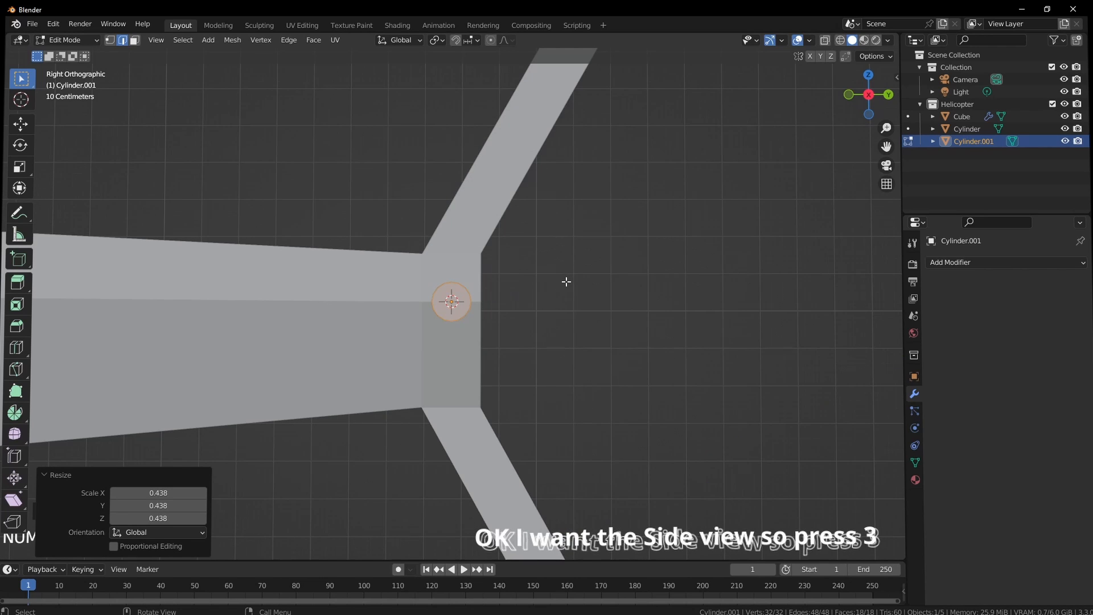
{"action": "key", "text": "g"}
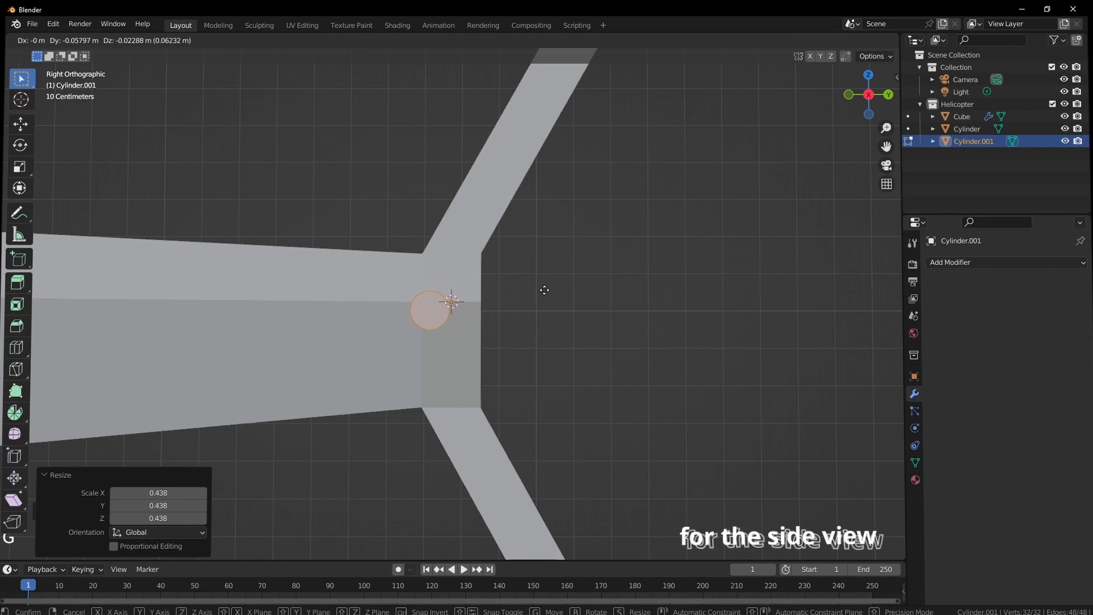
{"action": "left_click", "coordinate": [480, 312]}
{"action": "middle_click_drag", "start_coordinate": [498, 331], "coordinate": [529, 339]}
{"action": "key", "text": "g"}
{"action": "key", "text": "y"}
{"action": "key", "text": "x"}
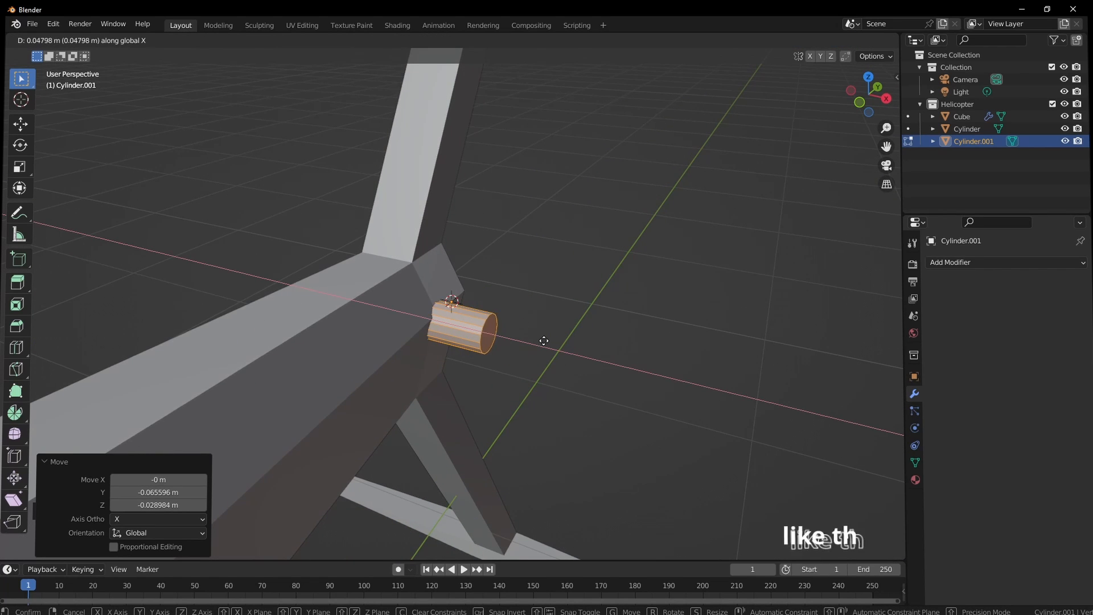
{"action": "left_click", "coordinate": [544, 341]}
Step: Extrude the tail cylinder's outer end face outward about 0.0155 m to form a narrow rim
{"action": "middle_click_drag", "start_coordinate": [546, 353], "coordinate": [516, 343]}
{"action": "key", "text": "3"}
{"action": "left_click", "coordinate": [492, 340]}
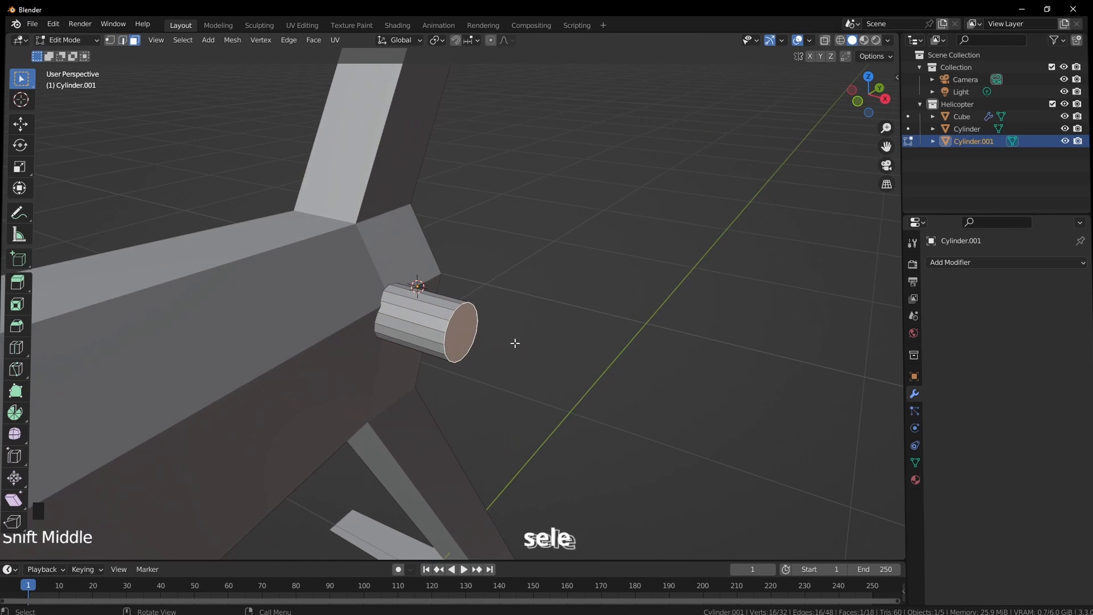
{"action": "key", "text": "e"}
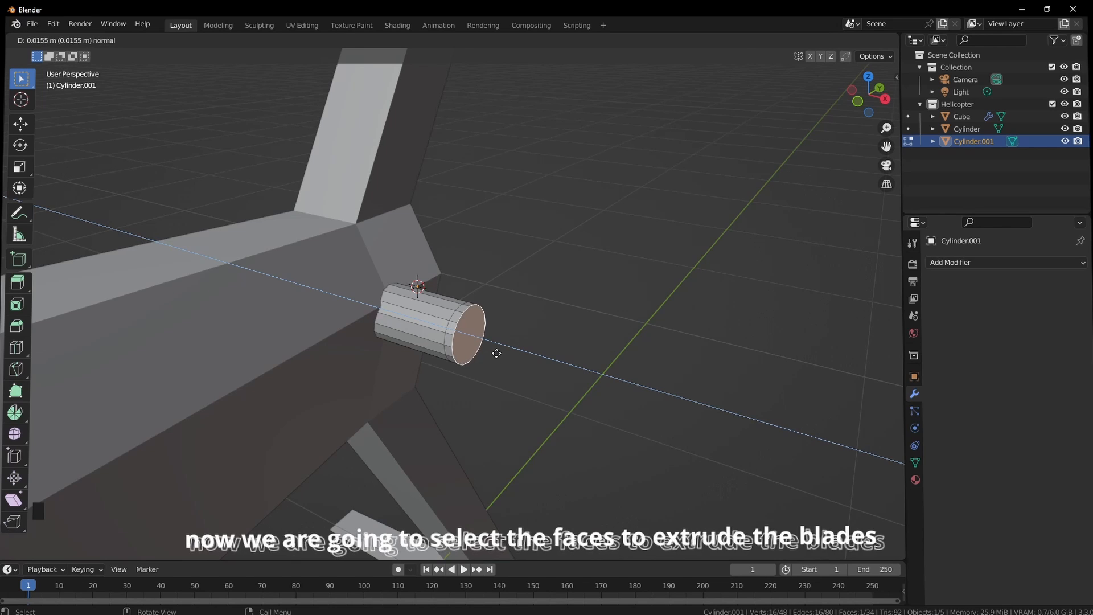
{"action": "left_click", "coordinate": [488, 346]}
Step: Select four evenly spaced faces around the narrow rim of the tail cylinder, skipping three faces between each
{"action": "scroll", "coordinate": [489, 346], "scroll_direction": "up", "scroll_amount": 4}
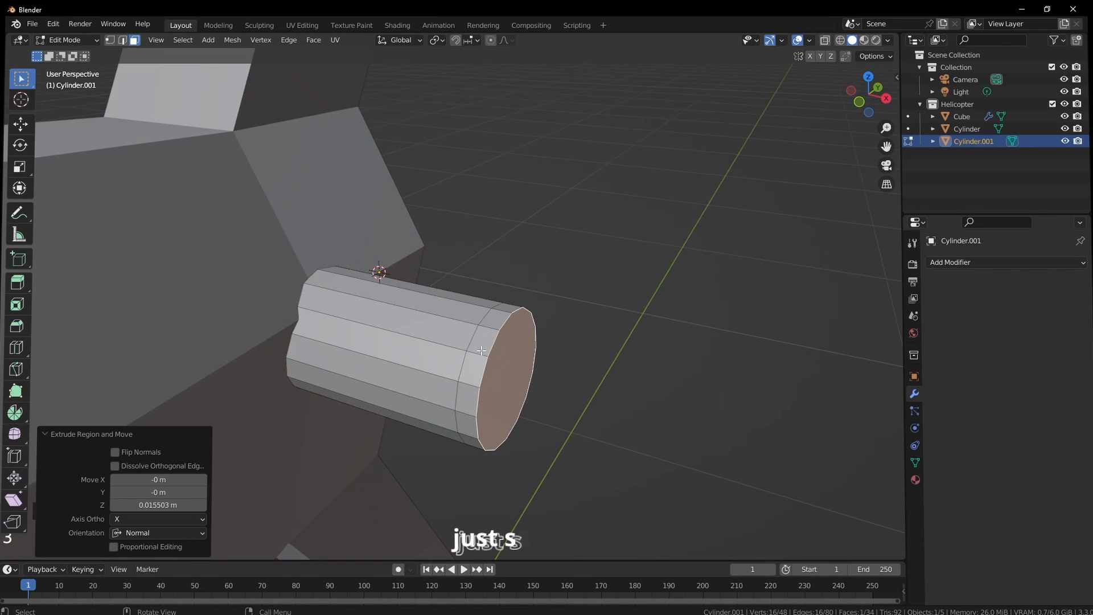
{"action": "left_click", "coordinate": [481, 351]}
{"action": "middle_click_drag", "start_coordinate": [532, 344], "coordinate": [399, 376]}
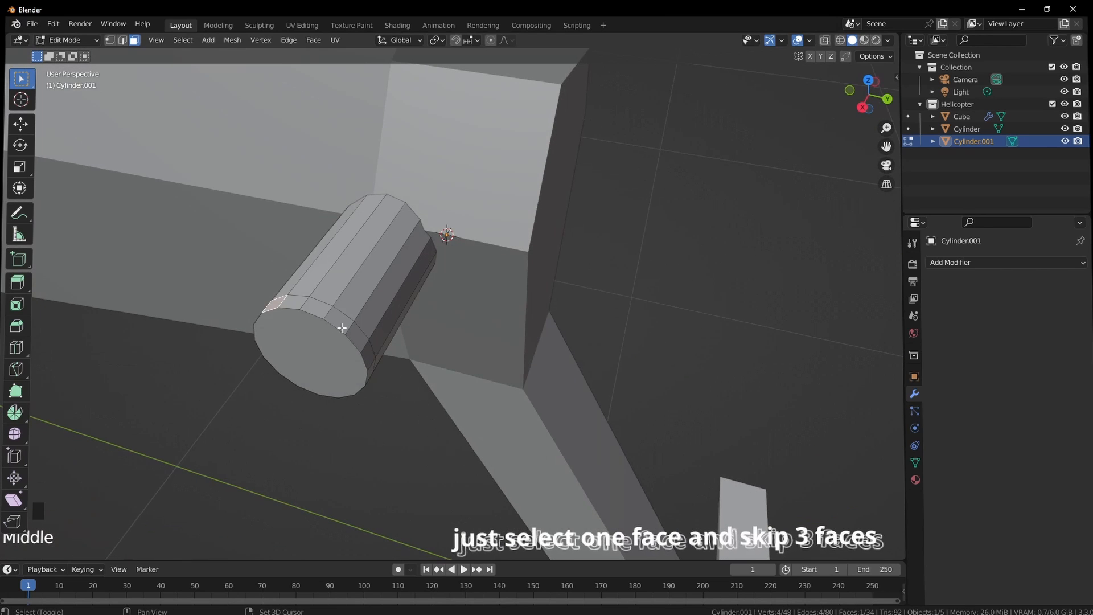
{"action": "middle_click_drag", "start_coordinate": [380, 354], "coordinate": [340, 292]}
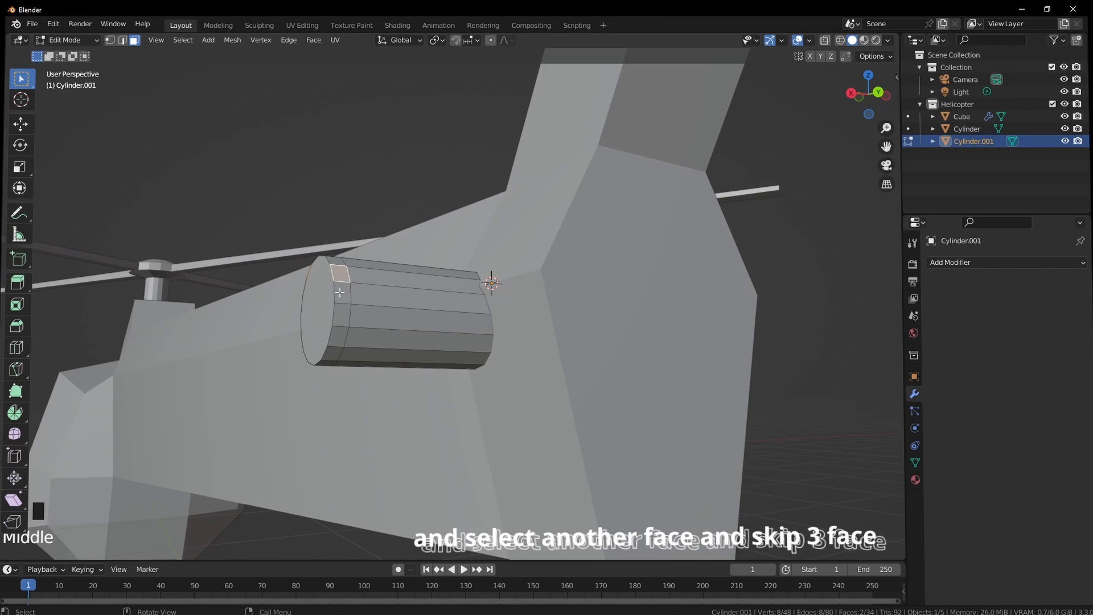
{"action": "left_click", "coordinate": [333, 354], "text": "shift"}
{"action": "middle_click_drag", "start_coordinate": [333, 354], "coordinate": [413, 215]}
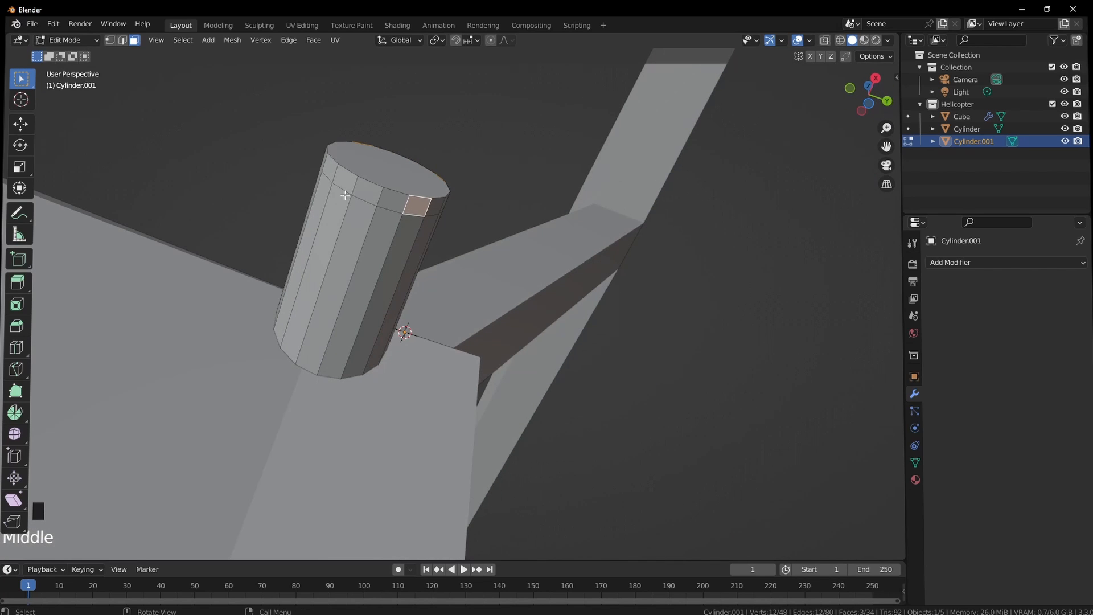
{"action": "middle_click_drag", "start_coordinate": [334, 169], "coordinate": [458, 355]}
Step: Extrude the four selected rim faces about 0.256 m along their normals as tail rotor blades and scale up the blade tips
{"action": "scroll", "coordinate": [433, 319], "scroll_direction": "down", "scroll_amount": 2}
{"action": "key", "text": "alt+e"}
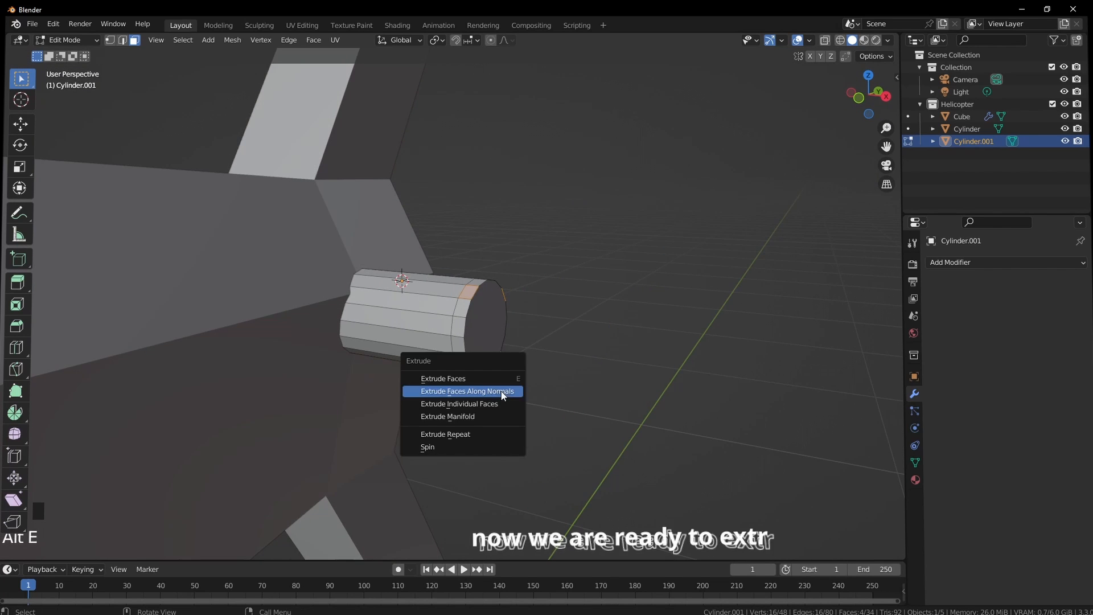
{"action": "left_click", "coordinate": [501, 391]}
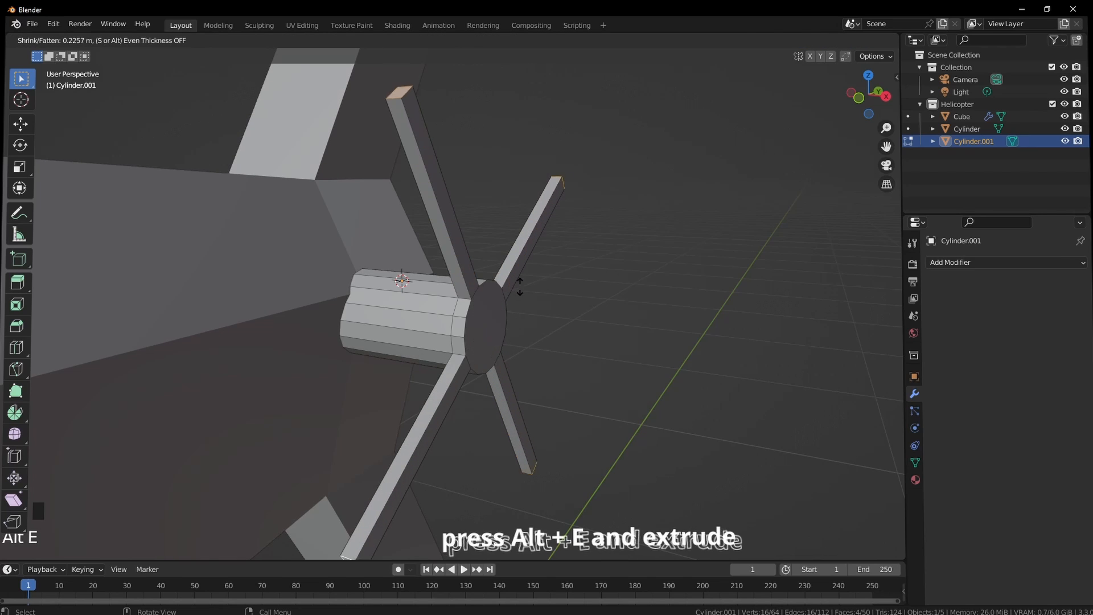
{"action": "left_click", "coordinate": [512, 312]}
{"action": "middle_click_drag", "start_coordinate": [512, 312], "coordinate": [496, 380]}
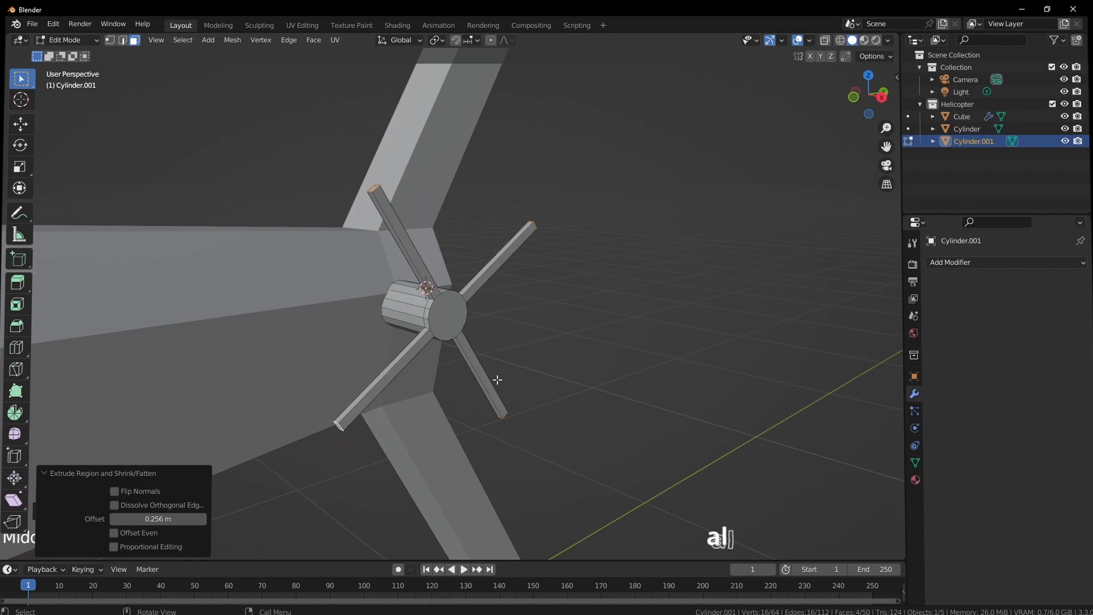
{"action": "key", "text": "s"}
{"action": "left_click", "coordinate": [485, 416]}
Step: Inset the tail rotor hub's end face by about 0.015 m and move the inner face about 0.014 m outward along X
{"action": "middle_click_drag", "start_coordinate": [476, 415], "coordinate": [466, 361]}
{"action": "scroll", "coordinate": [466, 361], "scroll_direction": "up", "scroll_amount": 3}
{"action": "left_click", "coordinate": [435, 326]}
{"action": "key", "text": "i"}
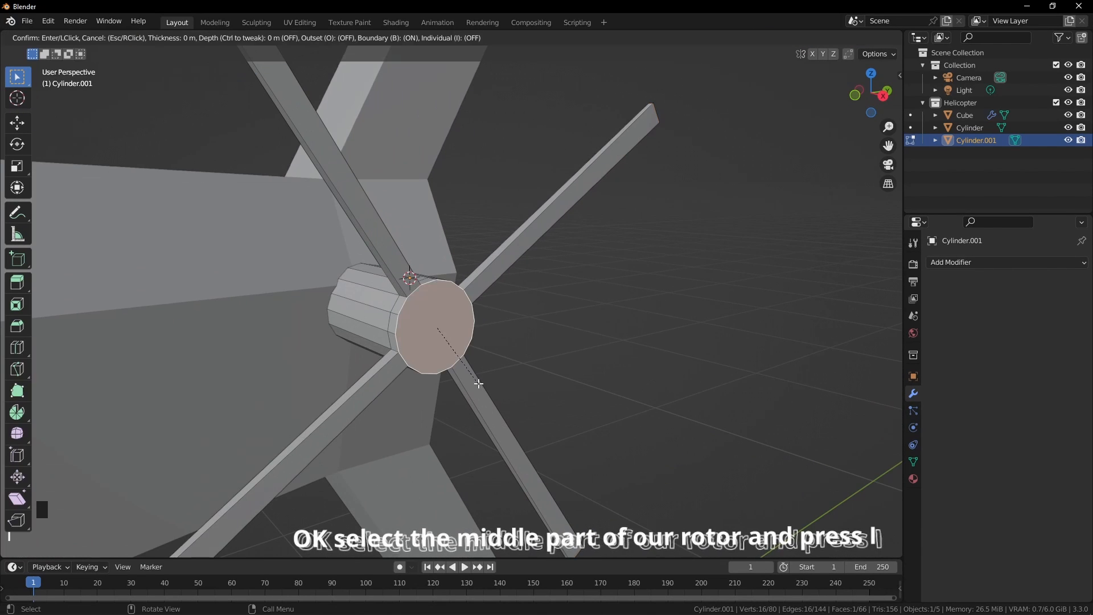
{"action": "left_click", "coordinate": [471, 370]}
{"action": "middle_click_drag", "start_coordinate": [498, 376], "coordinate": [508, 377]}
{"action": "key", "text": "g"}
{"action": "key", "text": "y"}
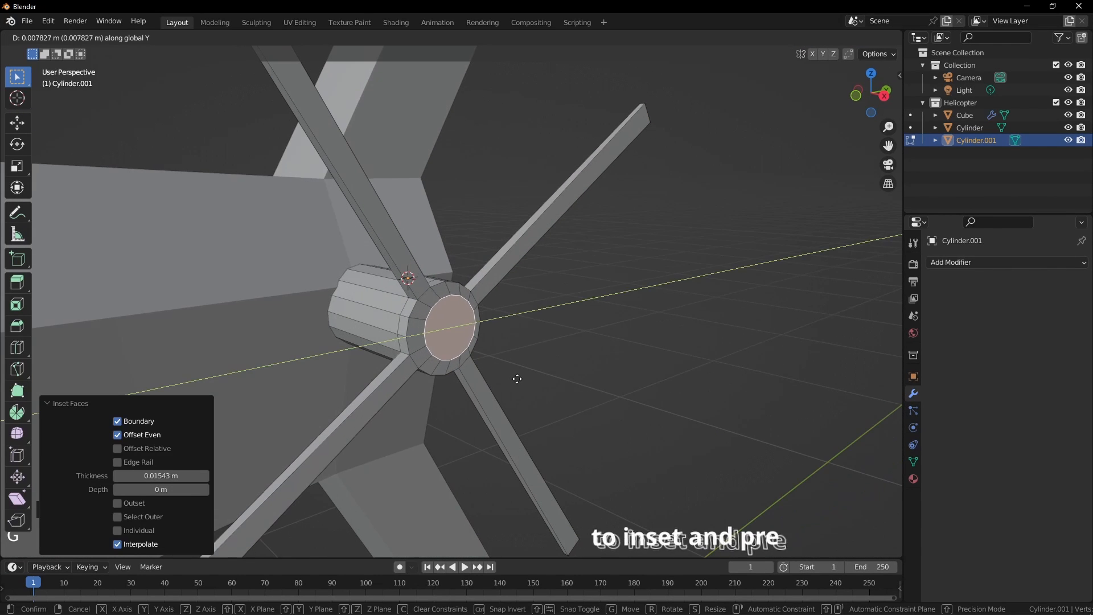
{"action": "key", "text": "x"}
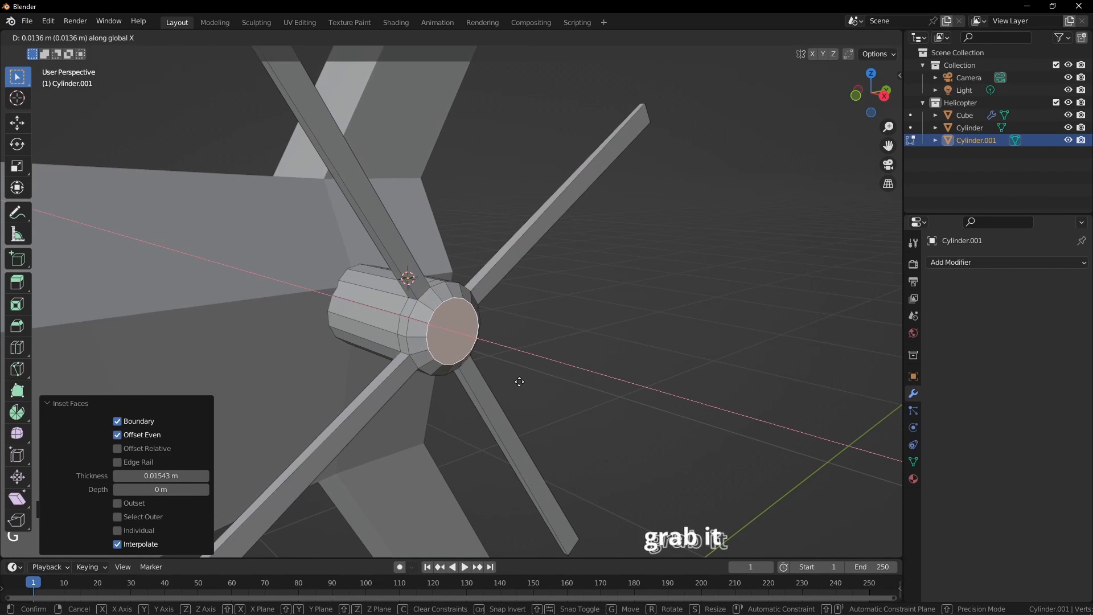
{"action": "left_click", "coordinate": [518, 380]}
{"action": "middle_click_drag", "start_coordinate": [517, 378], "coordinate": [495, 304]}
{"action": "key", "text": "a"}
{"action": "key", "text": "a"}
Step: From the right side view, move all scene objects together so the helicopter sits above the ground line over the origin
{"action": "scroll", "coordinate": [353, 351], "scroll_direction": "down", "scroll_amount": 4}
{"action": "scroll", "coordinate": [493, 305], "scroll_direction": "down", "scroll_amount": 3}
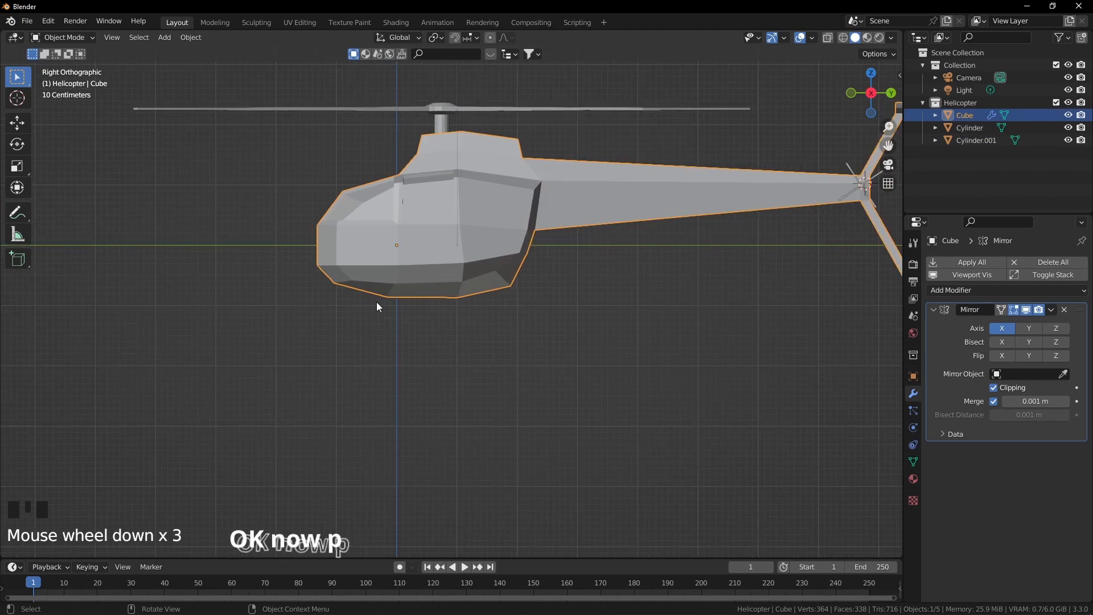
{"action": "scroll", "coordinate": [377, 302], "scroll_direction": "down", "scroll_amount": 2}
{"action": "key", "text": "a"}
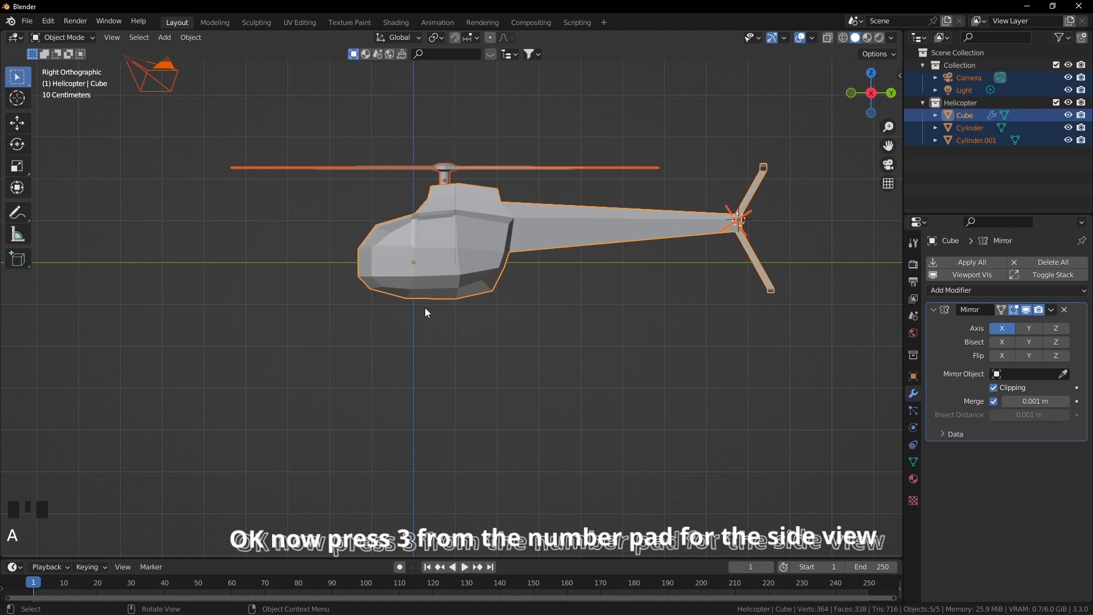
{"action": "key", "text": "g"}
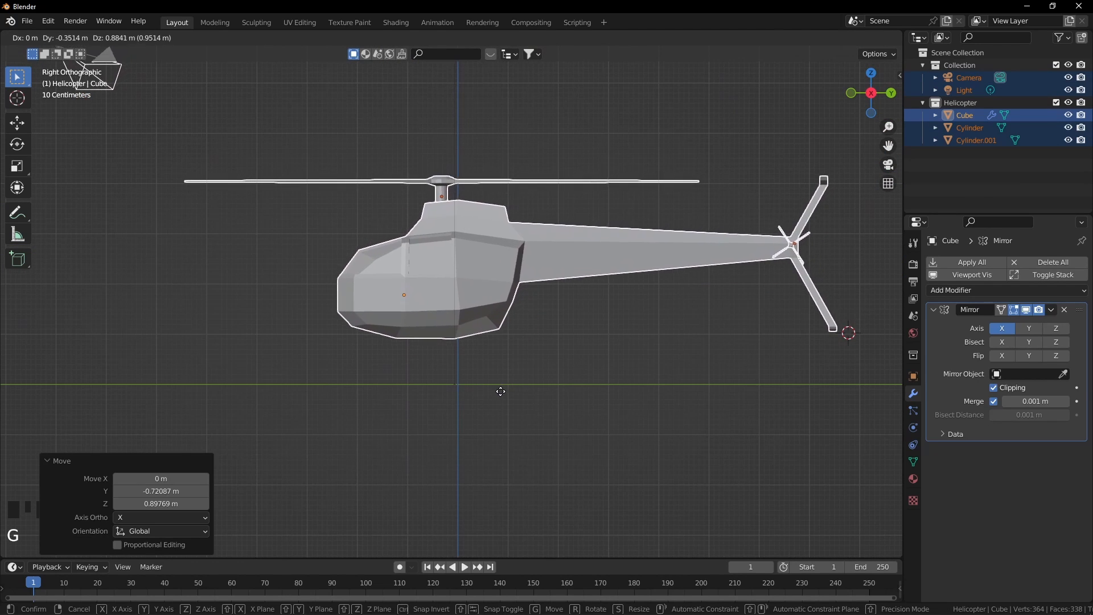
{"action": "left_click", "coordinate": [500, 380]}
{"action": "key", "text": "a"}
{"action": "key", "text": "a"}
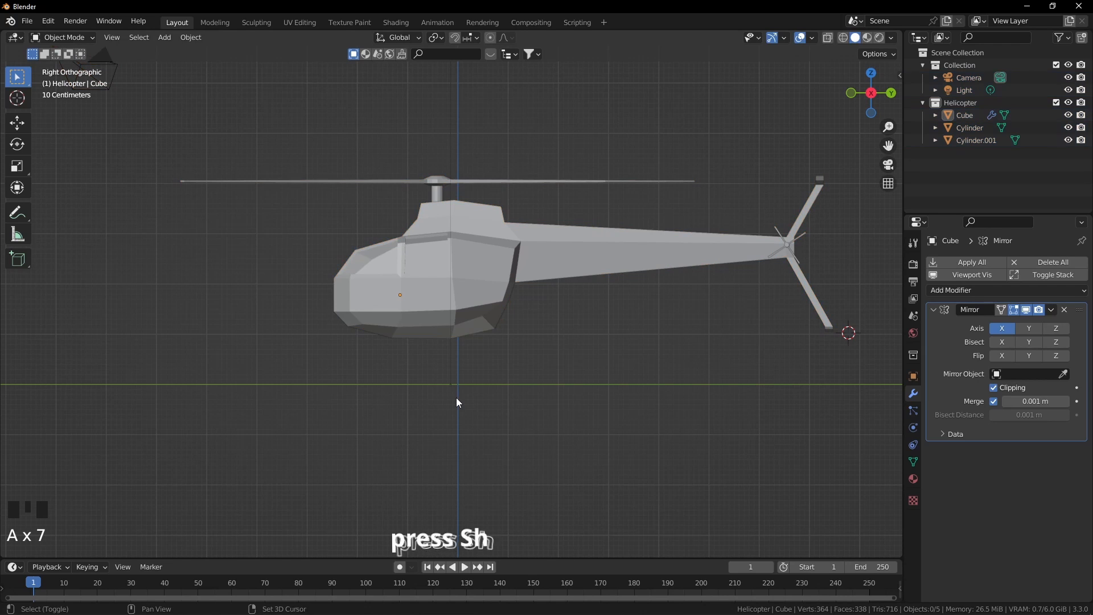
Step: Reset the 3D cursor to the world origin and add a single-vertex mesh there
{"action": "key", "text": "shift+c"}
{"action": "scroll", "coordinate": [456, 401], "scroll_direction": "up", "scroll_amount": 4}
{"action": "middle_click_drag", "start_coordinate": [528, 454], "coordinate": [486, 340], "text": "shift"}
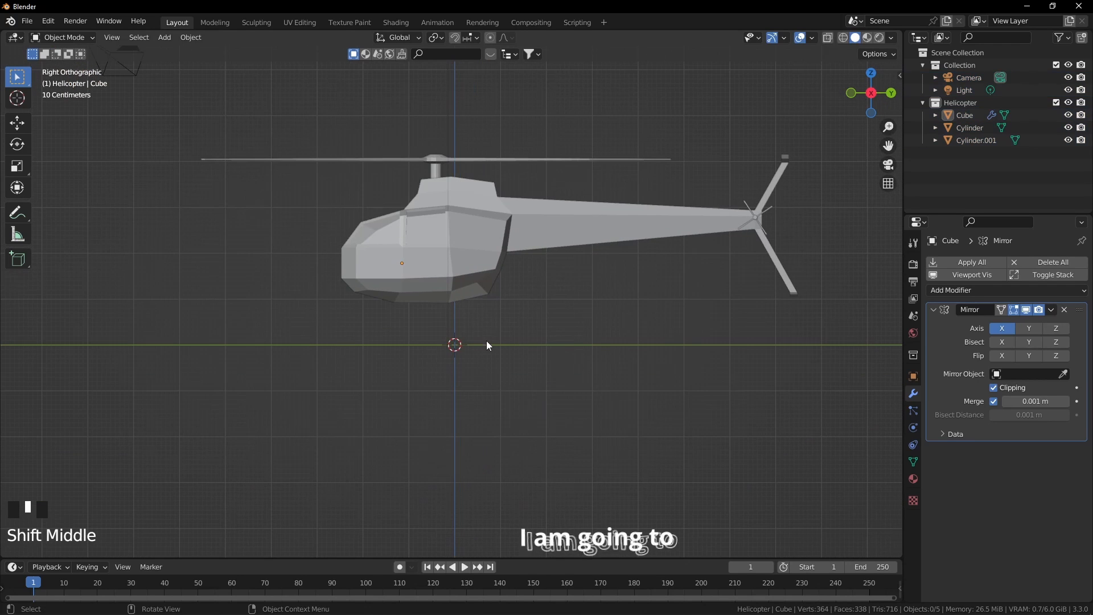
{"action": "key", "text": "shift+a"}
{"action": "mouse_move", "coordinate": [486, 340]}
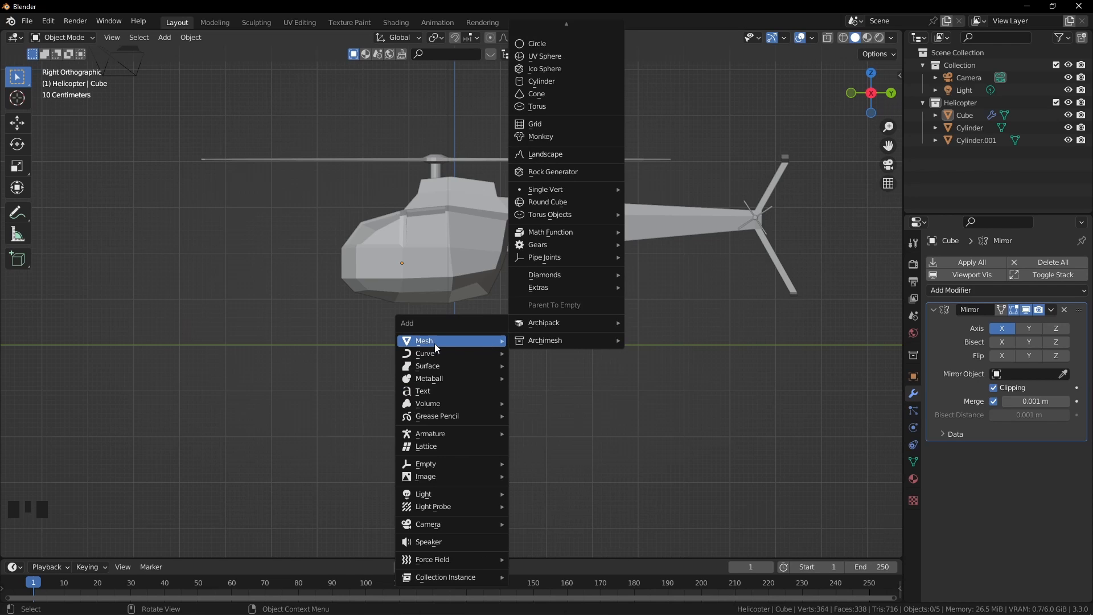
{"action": "mouse_move", "coordinate": [546, 190]}
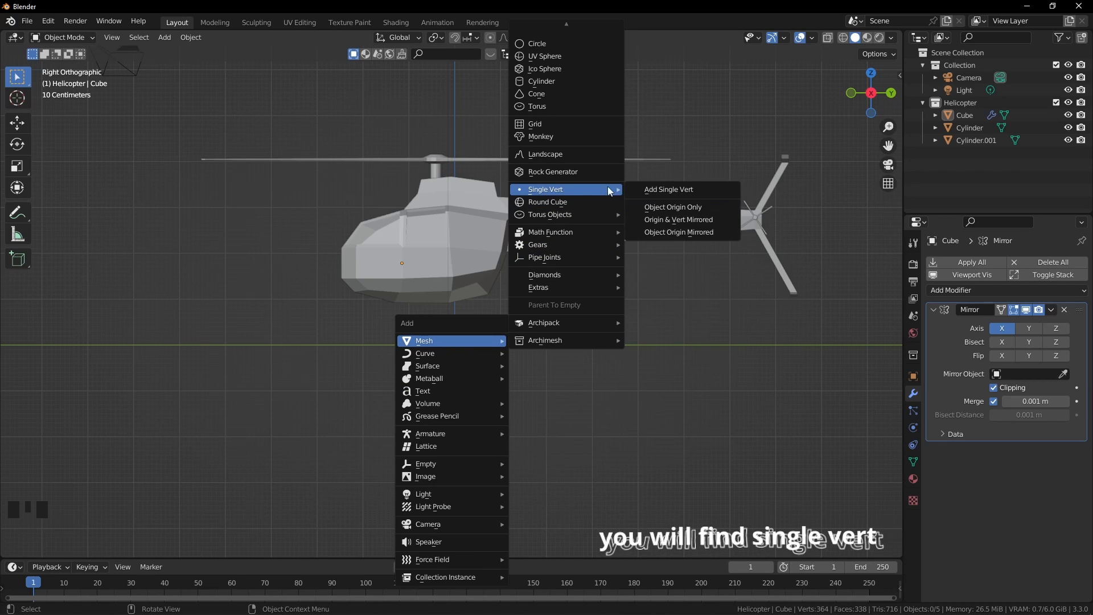
{"action": "left_click", "coordinate": [672, 189]}
{"action": "scroll", "coordinate": [477, 365], "scroll_direction": "up", "scroll_amount": 2}
{"action": "middle_click_drag", "start_coordinate": [477, 365], "coordinate": [525, 345], "text": "shift"}
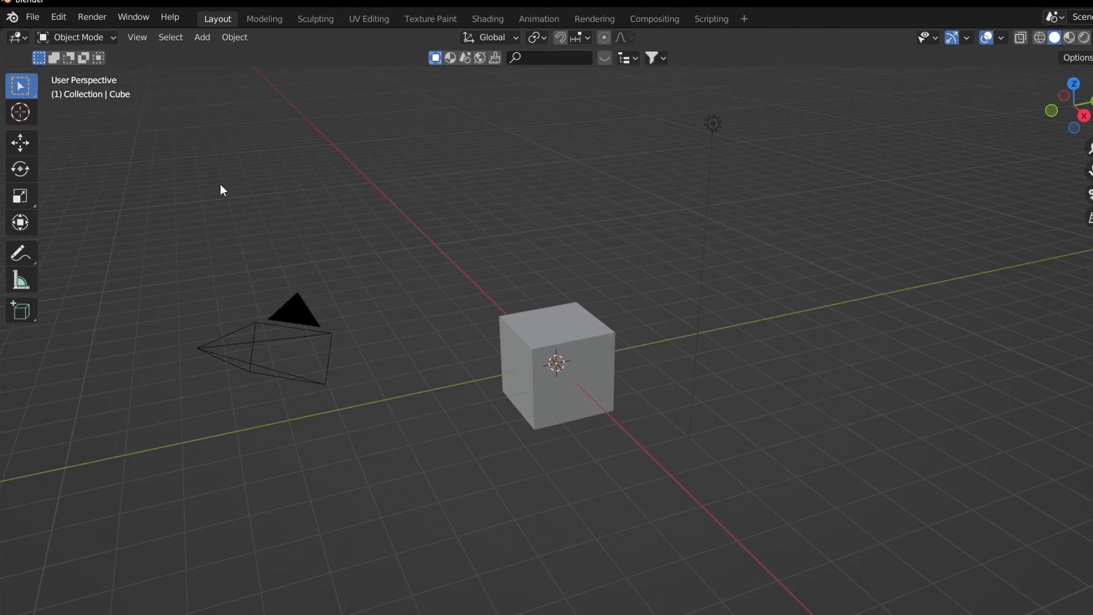
Step: Open the add-ons preferences and search for "extra"
{"action": "left_click", "coordinate": [53, 16]}
{"action": "left_click", "coordinate": [97, 229]}
{"action": "left_click", "coordinate": [602, 106]}
{"action": "type", "text": "extra"}
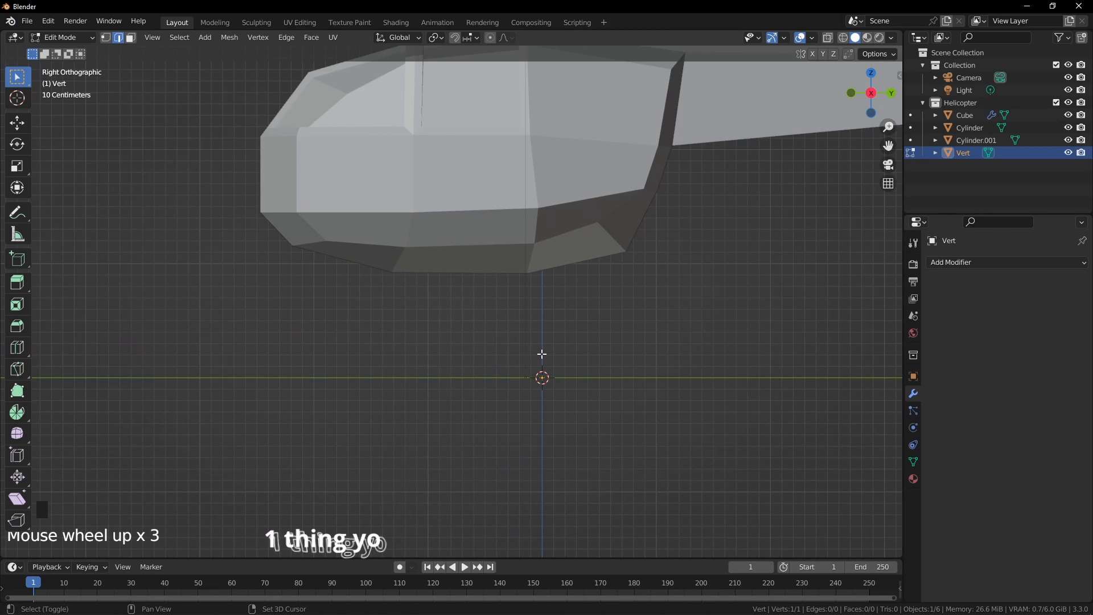
{"action": "middle_click_drag", "start_coordinate": [541, 354], "coordinate": [498, 376], "text": "shift"}
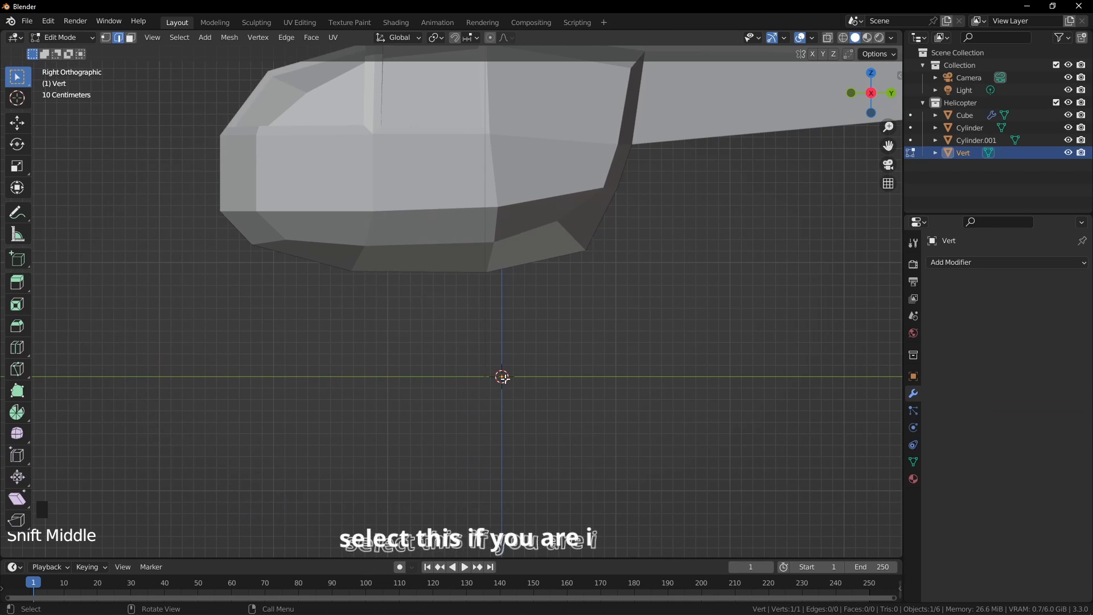
{"action": "scroll", "coordinate": [513, 382], "scroll_direction": "up", "scroll_amount": 3}
{"action": "middle_click_drag", "start_coordinate": [575, 431], "coordinate": [538, 375], "text": "shift"}
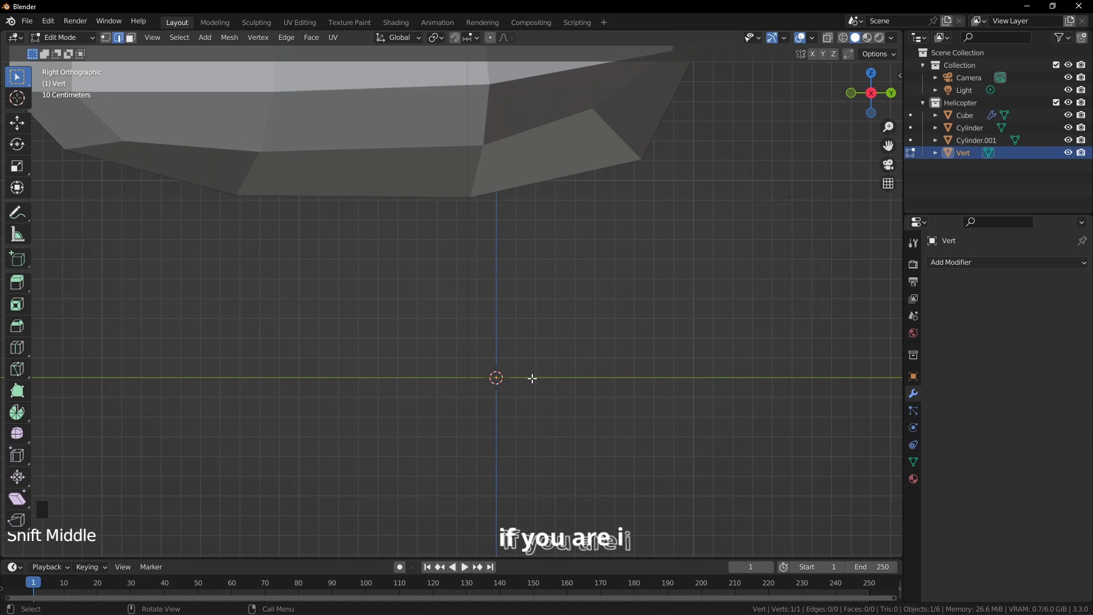
{"action": "key", "text": "g"}
{"action": "key", "text": "y"}
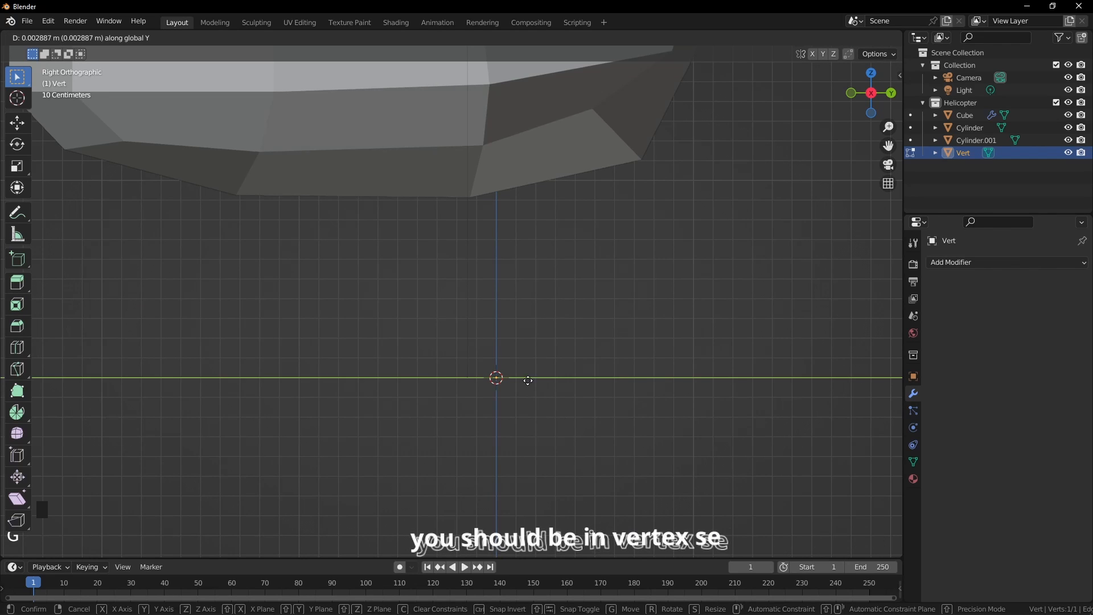
{"action": "right_click", "coordinate": [541, 364]}
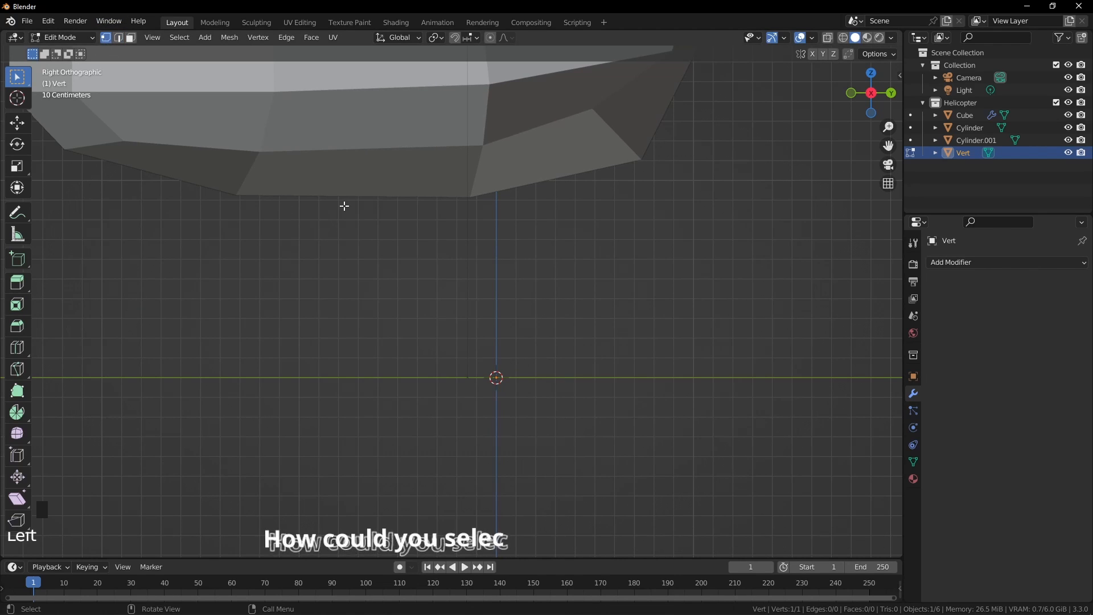
Step: In vertex select mode, extrude the single vertex about 0.21 m along positive Y and the origin vertex about 1.12 m along negative Y
{"action": "key", "text": "e"}
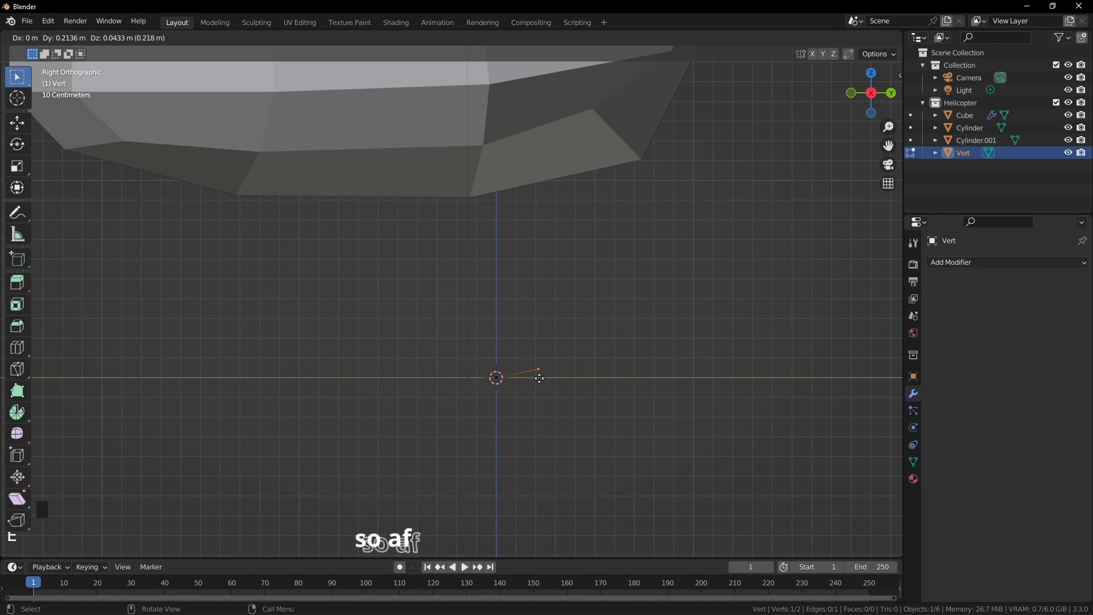
{"action": "key", "text": "y"}
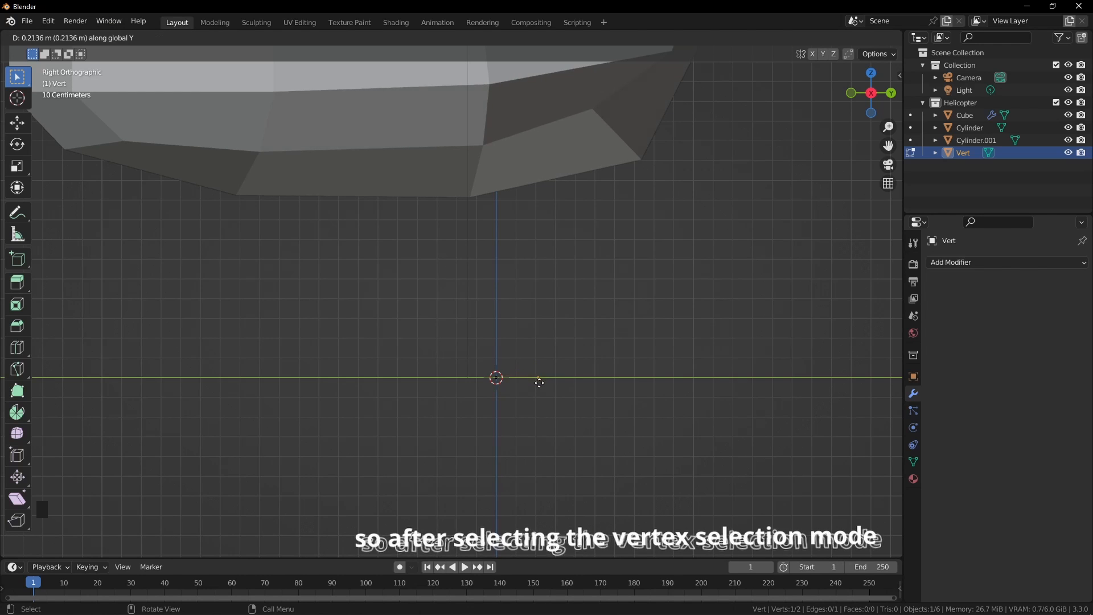
{"action": "left_click", "coordinate": [540, 381]}
{"action": "left_click", "coordinate": [515, 403]}
{"action": "key", "text": "e"}
{"action": "key", "text": "y"}
{"action": "left_click", "coordinate": [294, 373]}
Step: Extrude the front end vertex of the skid line about 0.32 m further along negative Y
{"action": "scroll", "coordinate": [271, 366], "scroll_direction": "down", "scroll_amount": 2}
{"action": "middle_click_drag", "start_coordinate": [299, 336], "coordinate": [349, 333], "text": "shift"}
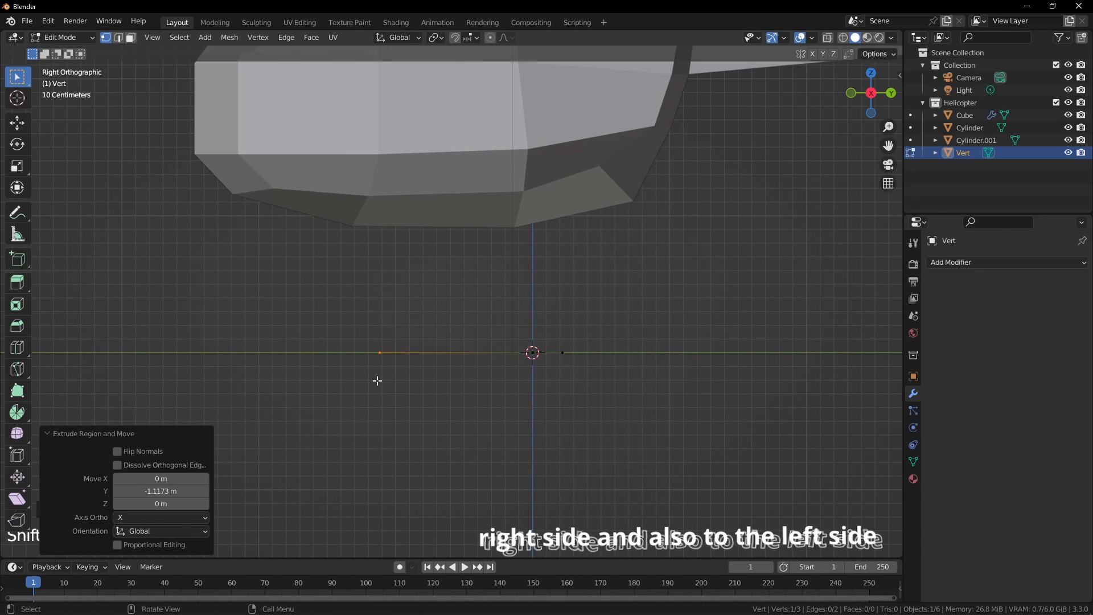
{"action": "key", "text": "e"}
{"action": "key", "text": "y"}
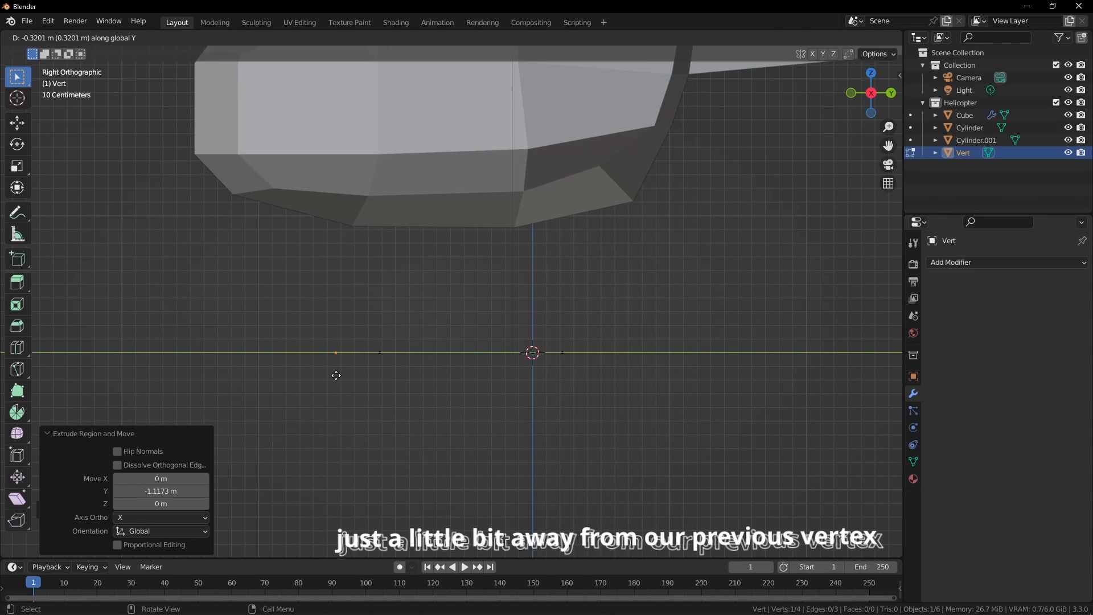
{"action": "left_click", "coordinate": [335, 375]}
Step: Extend the skid line's front end with three vertices that curve upward
{"action": "scroll", "coordinate": [358, 377], "scroll_direction": "up", "scroll_amount": 3}
{"action": "middle_click_drag", "start_coordinate": [379, 379], "coordinate": [489, 318], "text": "shift"}
{"action": "scroll", "coordinate": [436, 346], "scroll_direction": "up", "scroll_amount": 2}
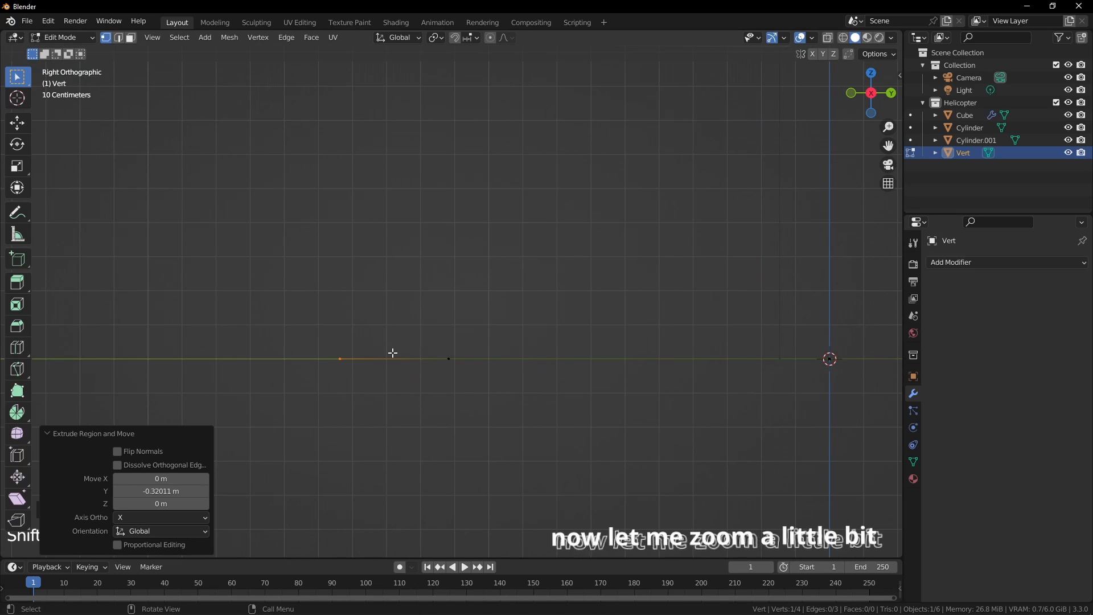
{"action": "right_click", "coordinate": [320, 349], "text": "ctrl"}
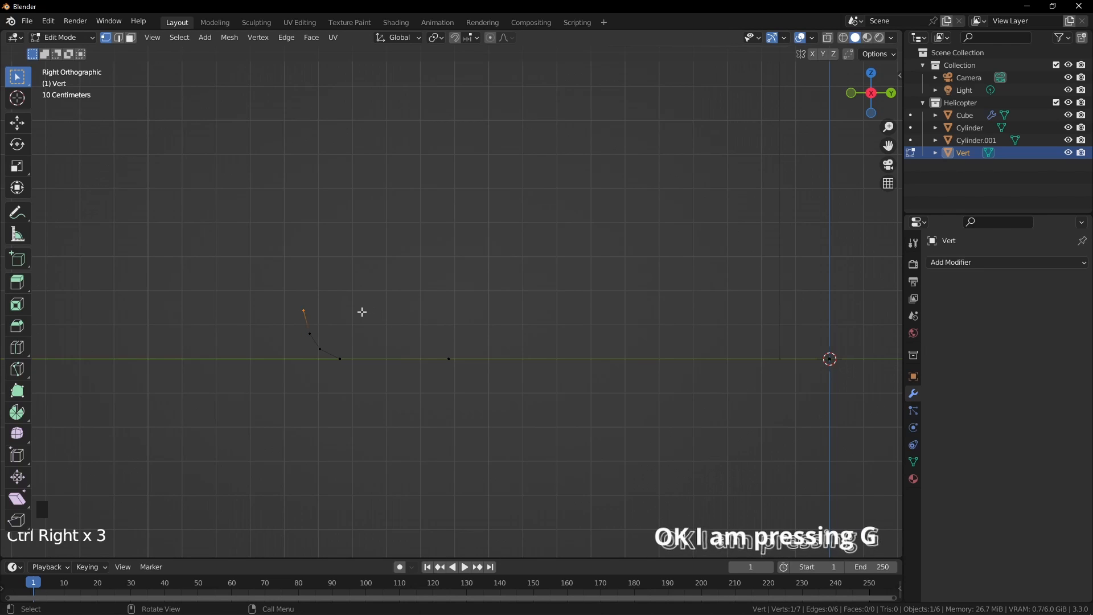
Step: Nudge the upper vertices of the skid's front curve to smooth its bend
{"action": "key", "text": "g"}
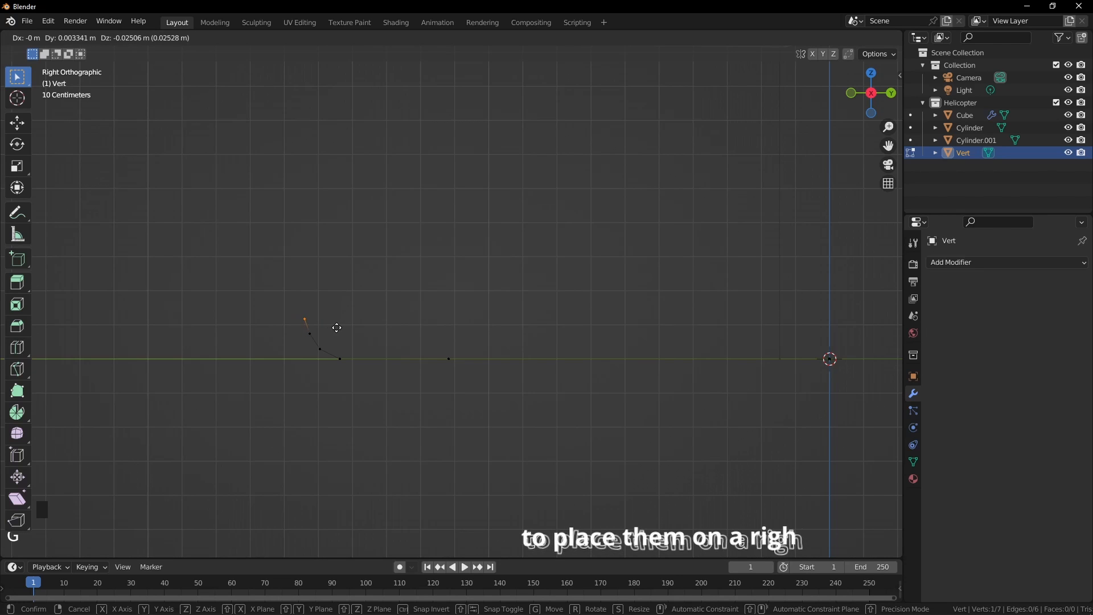
{"action": "left_click", "coordinate": [336, 328]}
{"action": "left_click", "coordinate": [310, 335]}
{"action": "key", "text": "g"}
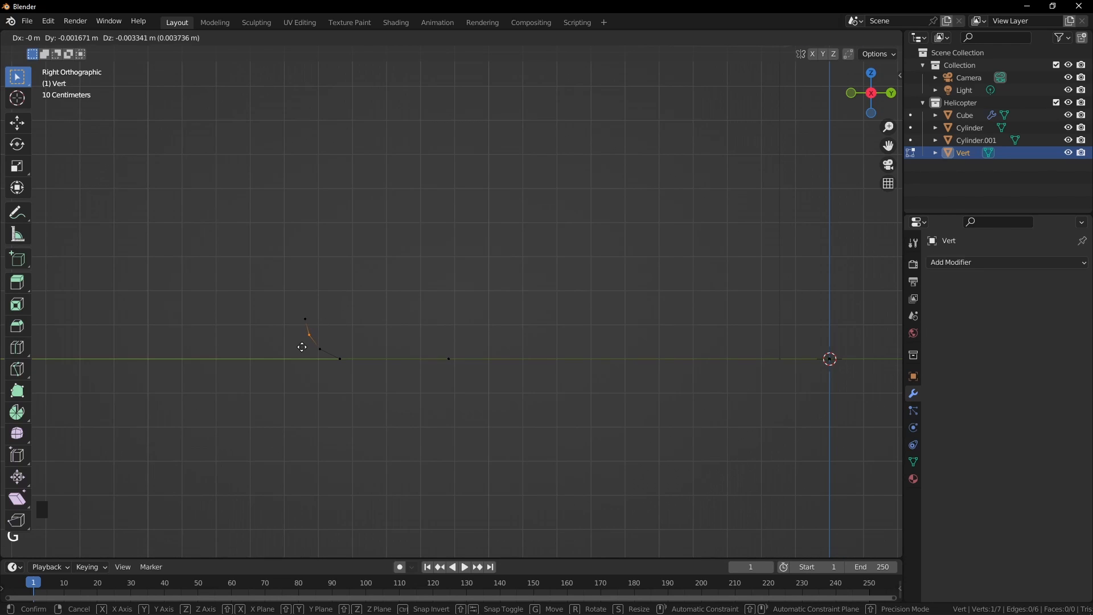
{"action": "left_click", "coordinate": [301, 346]}
{"action": "left_click", "coordinate": [307, 317]}
{"action": "key", "text": "g"}
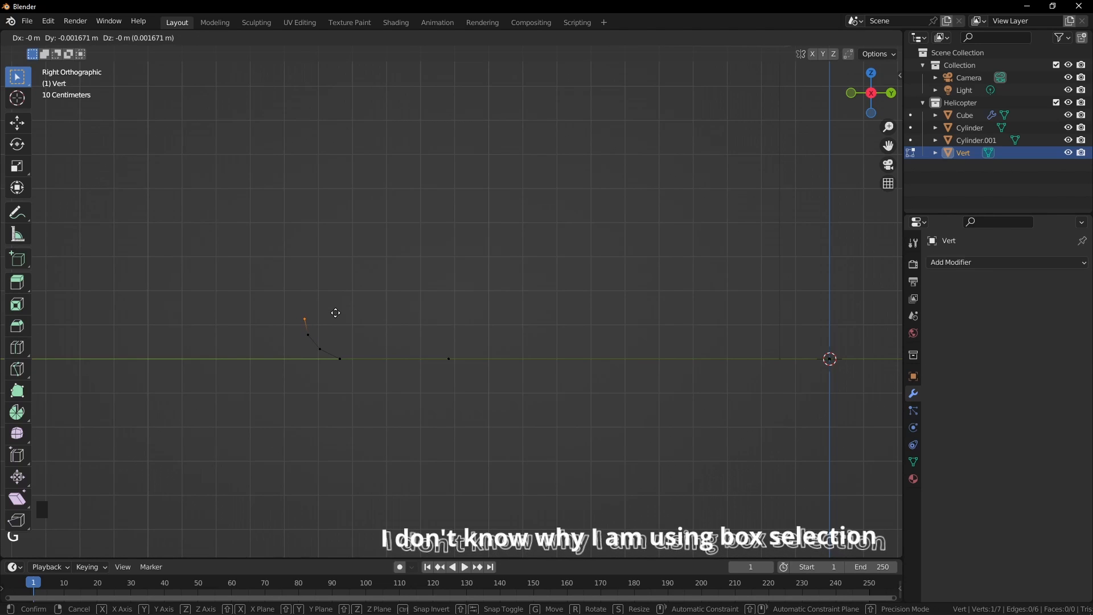
{"action": "left_click", "coordinate": [335, 314]}
Step: Examine the skid line's position beneath the helicopter body in perspective
{"action": "left_click", "coordinate": [455, 370]}
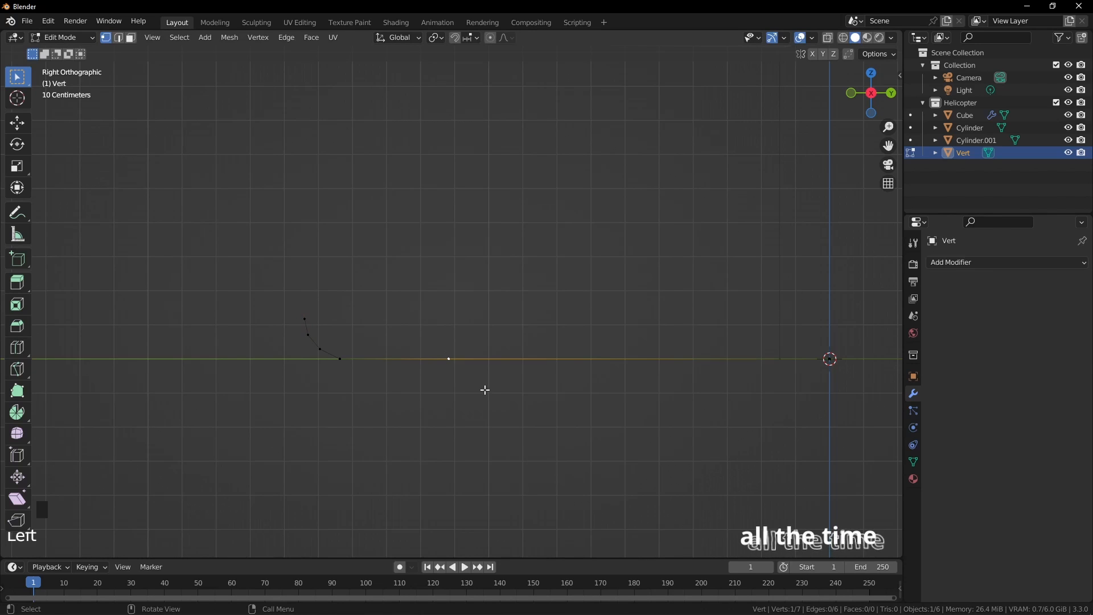
{"action": "scroll", "coordinate": [459, 371], "scroll_direction": "down", "scroll_amount": 3}
{"action": "middle_click_drag", "start_coordinate": [459, 370], "coordinate": [512, 392]}
{"action": "scroll", "coordinate": [446, 347], "scroll_direction": "down", "scroll_amount": 2}
{"action": "middle_click_drag", "start_coordinate": [445, 346], "coordinate": [558, 349], "text": "shift"}
{"action": "scroll", "coordinate": [533, 356], "scroll_direction": "up", "scroll_amount": 4}
{"action": "scroll", "coordinate": [461, 366], "scroll_direction": "down", "scroll_amount": 2}
{"action": "scroll", "coordinate": [444, 344], "scroll_direction": "down", "scroll_amount": 2}
{"action": "scroll", "coordinate": [493, 326], "scroll_direction": "up", "scroll_amount": 5}
{"action": "scroll", "coordinate": [488, 325], "scroll_direction": "up", "scroll_amount": 5}
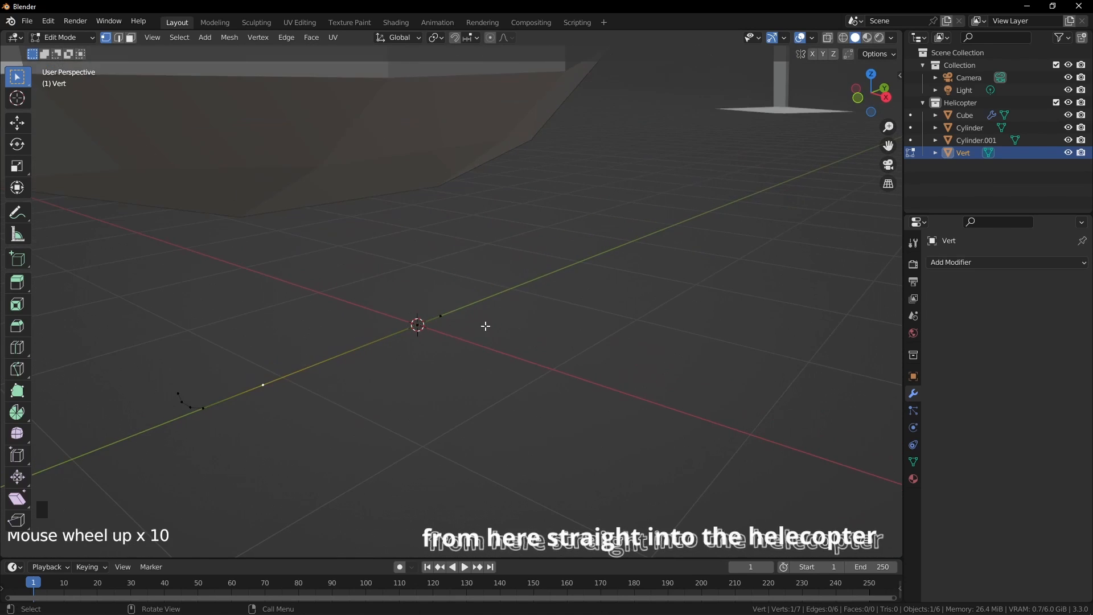
{"action": "scroll", "coordinate": [493, 327], "scroll_direction": "down", "scroll_amount": 2}
{"action": "scroll", "coordinate": [534, 347], "scroll_direction": "down", "scroll_amount": 4}
Step: In a wireframe top view, move the whole skid line about 0.62 m along positive X
{"action": "key", "text": "KP_7"}
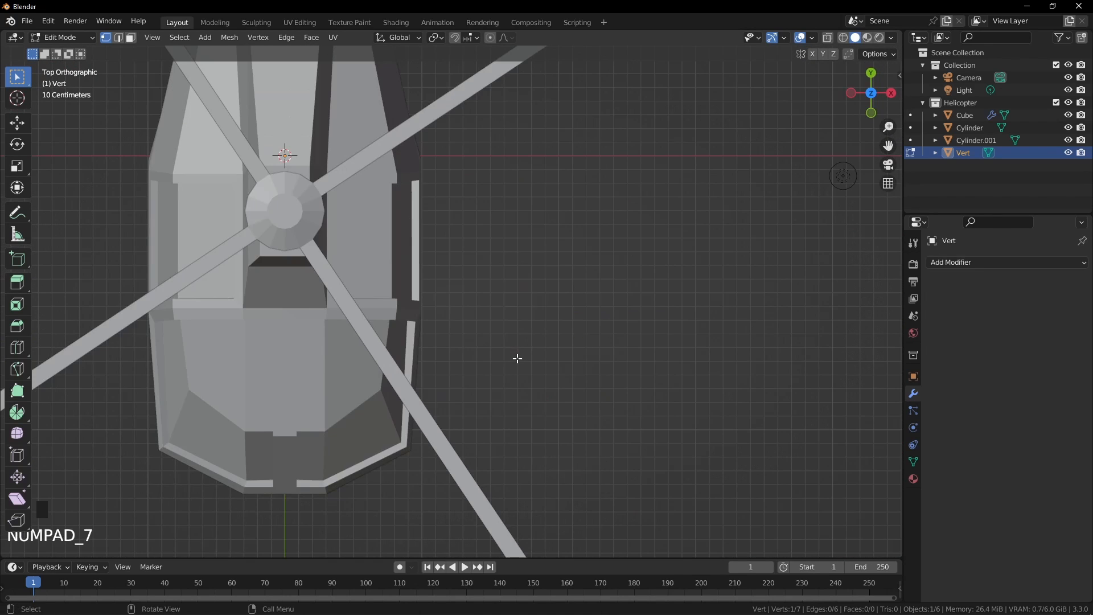
{"action": "key", "text": "z"}
{"action": "left_click", "coordinate": [298, 357]}
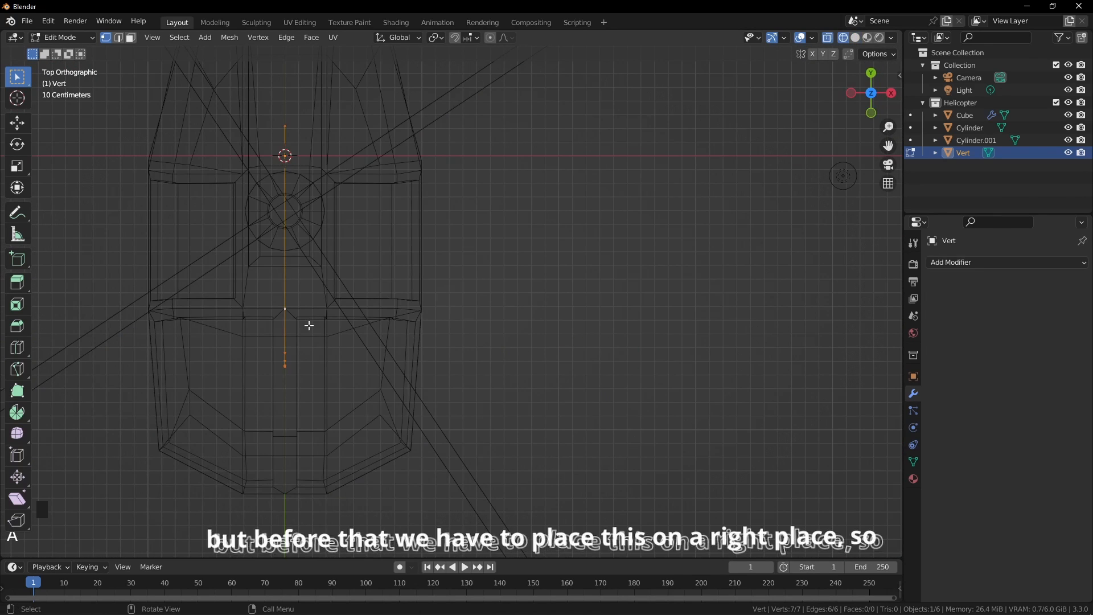
{"action": "key", "text": "a"}
{"action": "key", "text": "g"}
{"action": "key", "text": "y"}
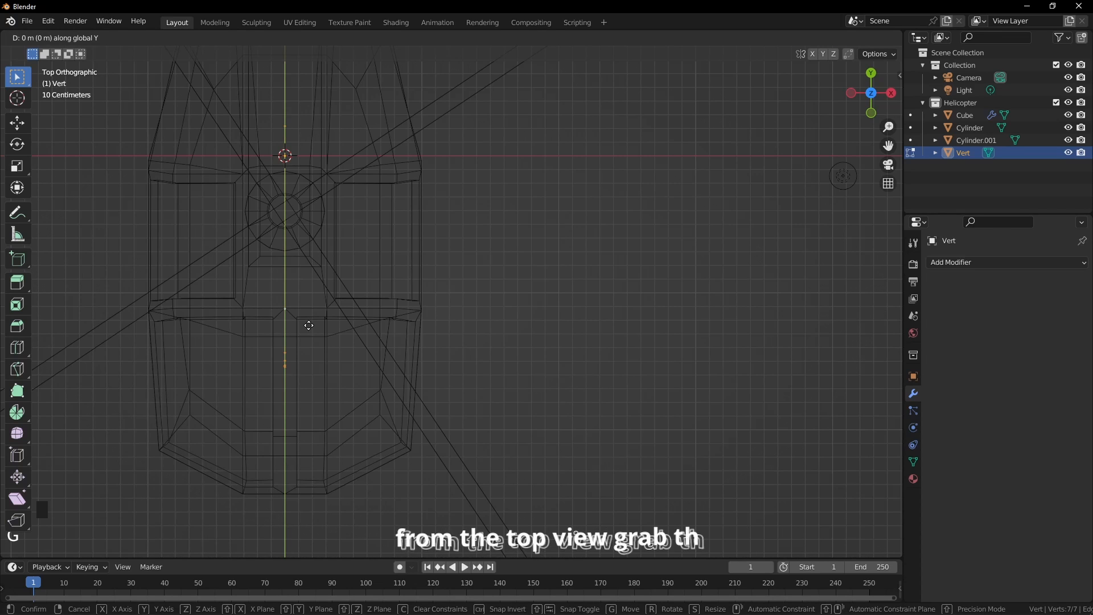
{"action": "key", "text": "x"}
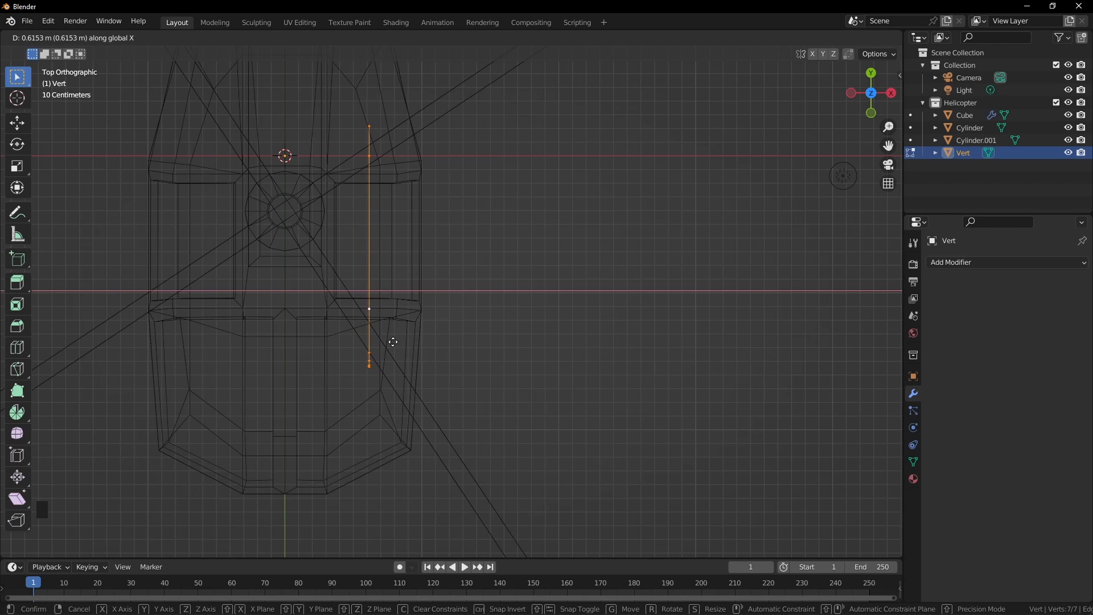
{"action": "left_click", "coordinate": [393, 341]}
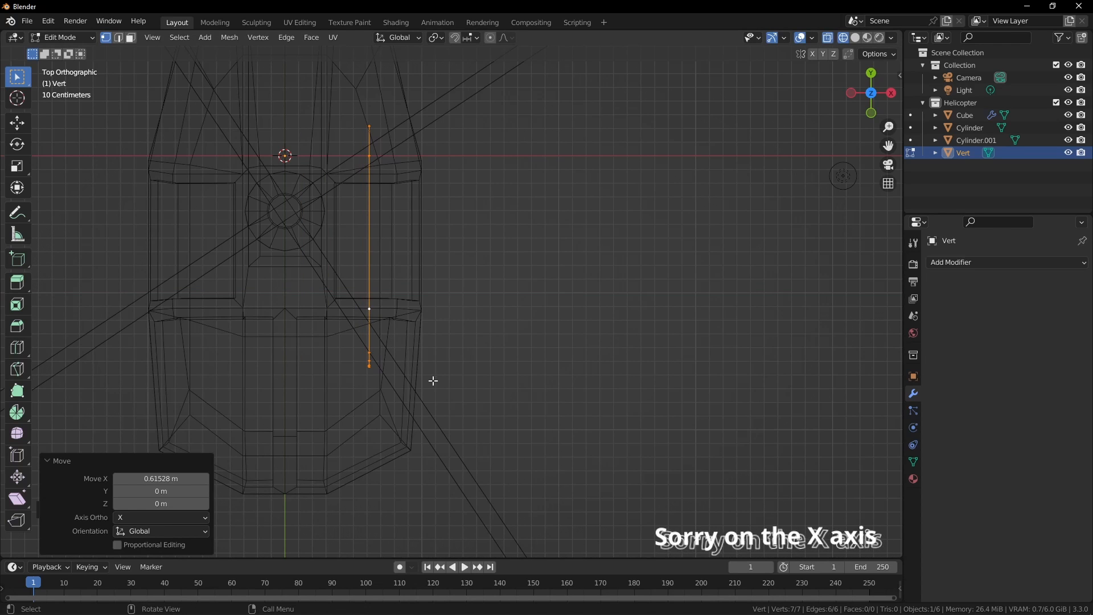
Step: From the right view, scale the whole skid line by about 2.18 and move it about 0.46 m along negative Y
{"action": "key", "text": "KP_3"}
{"action": "key", "text": "s"}
{"action": "left_click", "coordinate": [668, 441]}
{"action": "key", "text": "g"}
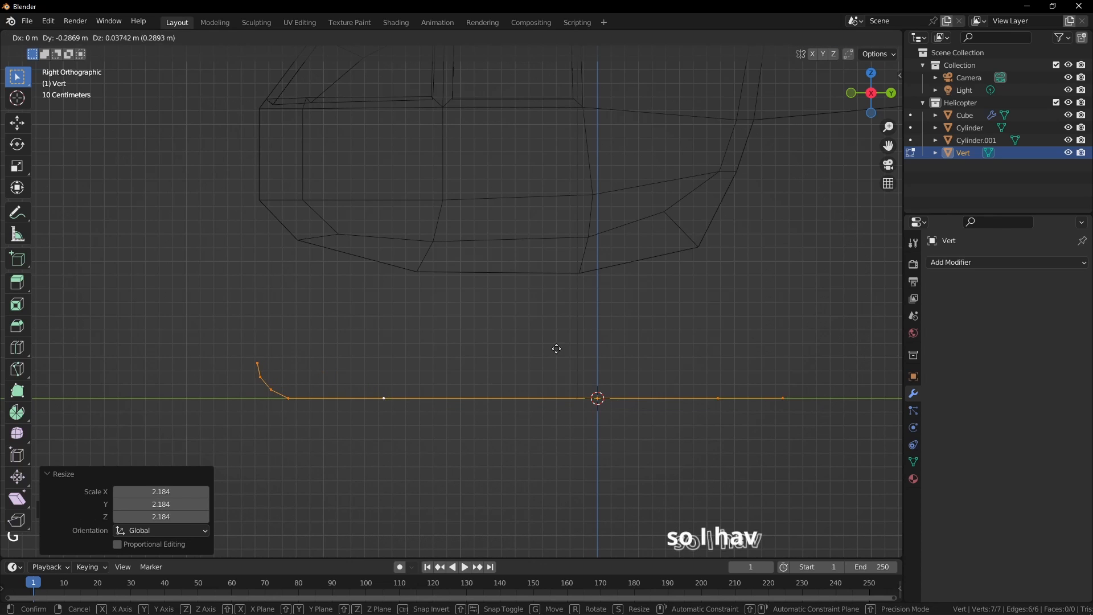
{"action": "left_click", "coordinate": [530, 347]}
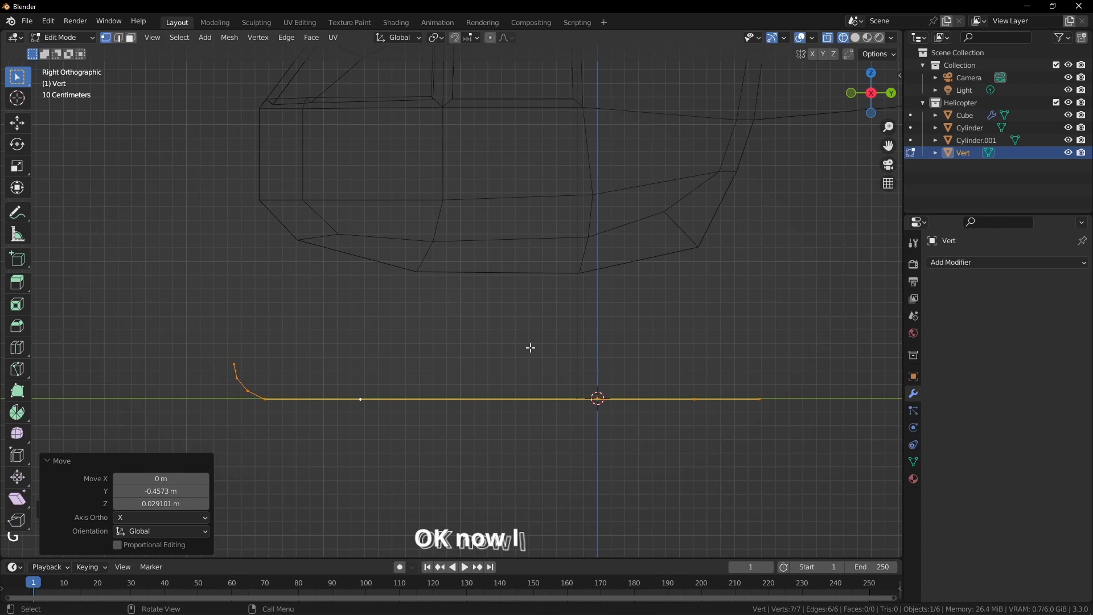
Step: Extrude the front and rear strut vertices of the skid upward to the helicopter's belly, about 1.01 m and 1.13 m high
{"action": "left_click", "coordinate": [381, 403]}
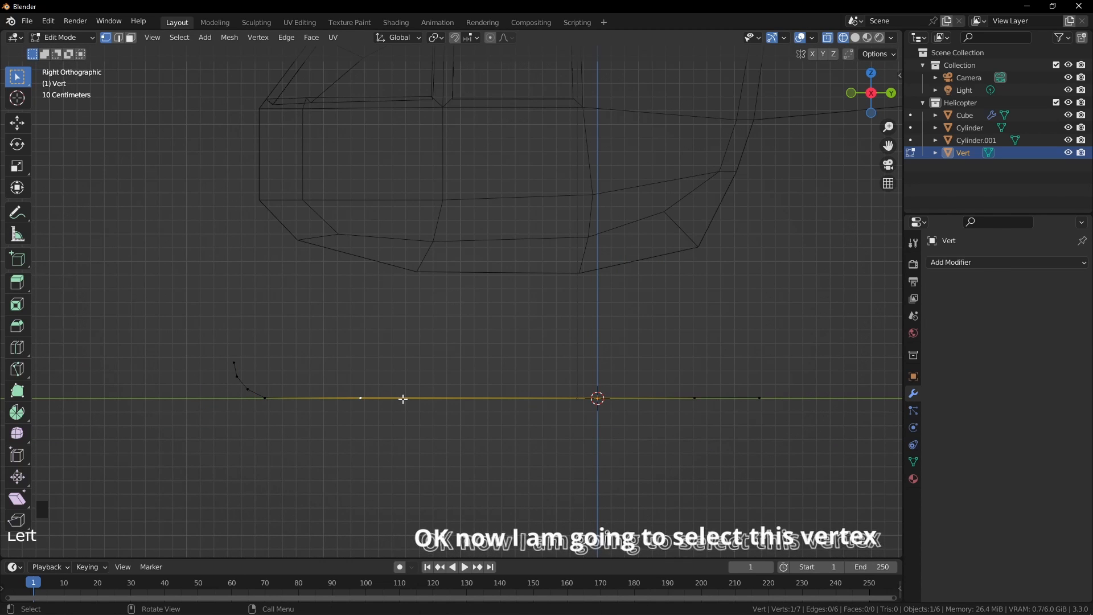
{"action": "key", "text": "e"}
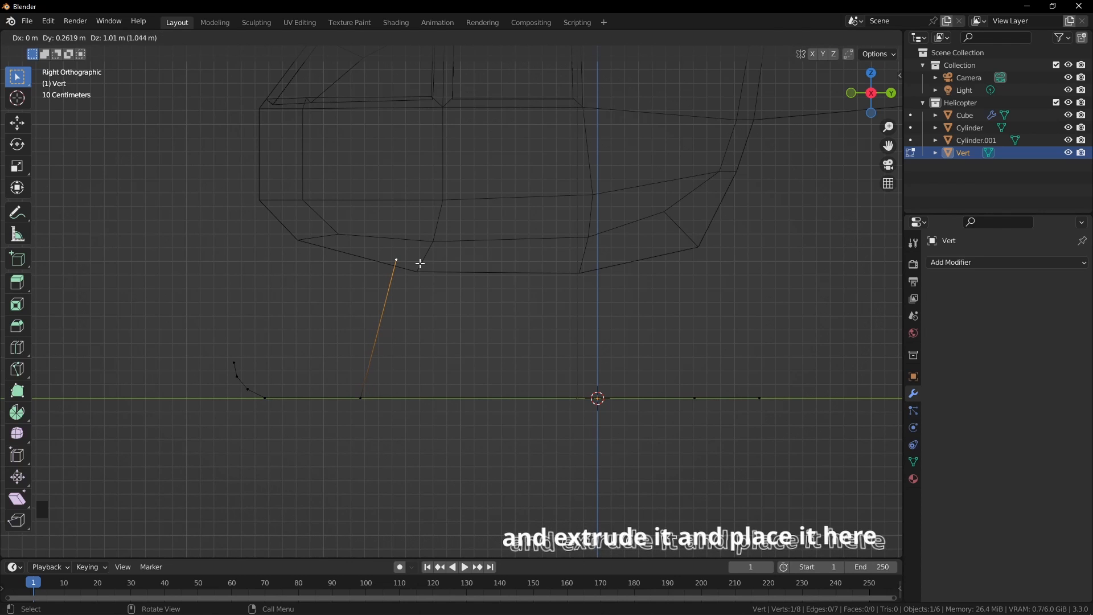
{"action": "left_click", "coordinate": [420, 263]}
{"action": "left_click", "coordinate": [694, 398]}
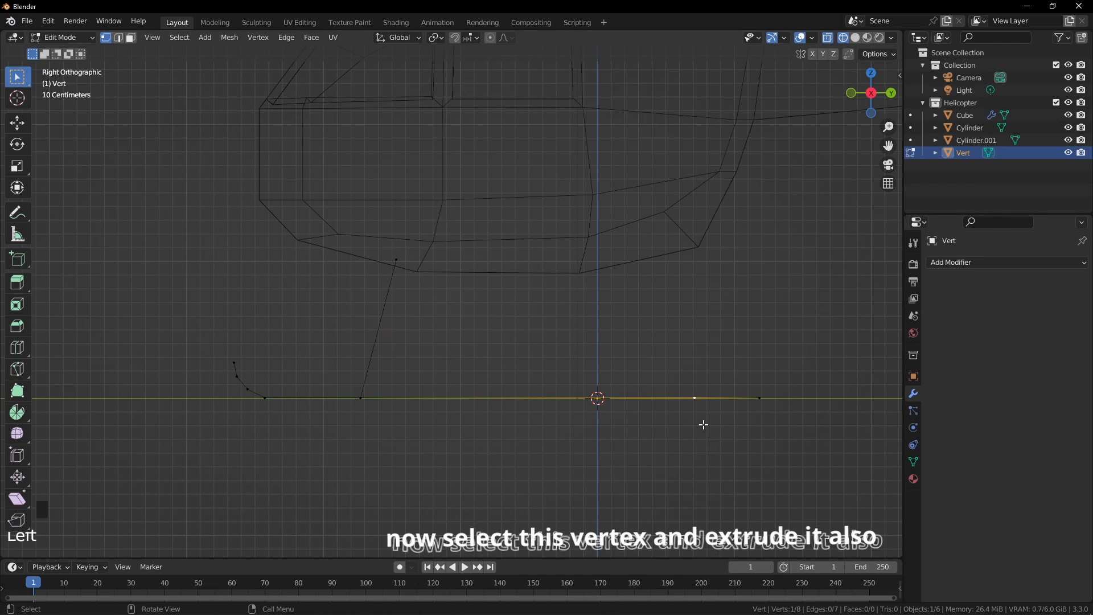
{"action": "key", "text": "e"}
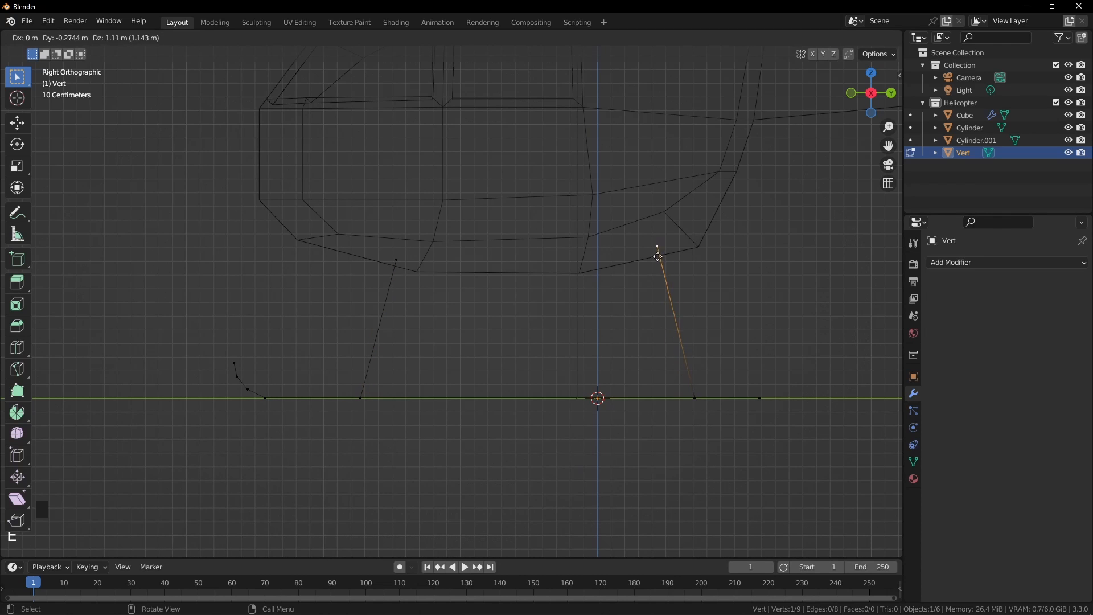
{"action": "left_click", "coordinate": [658, 255]}
Step: Select the top vertices of both struts and move them about 0.3 m along negative X, into the solid-shaded body
{"action": "key", "text": "KP_1"}
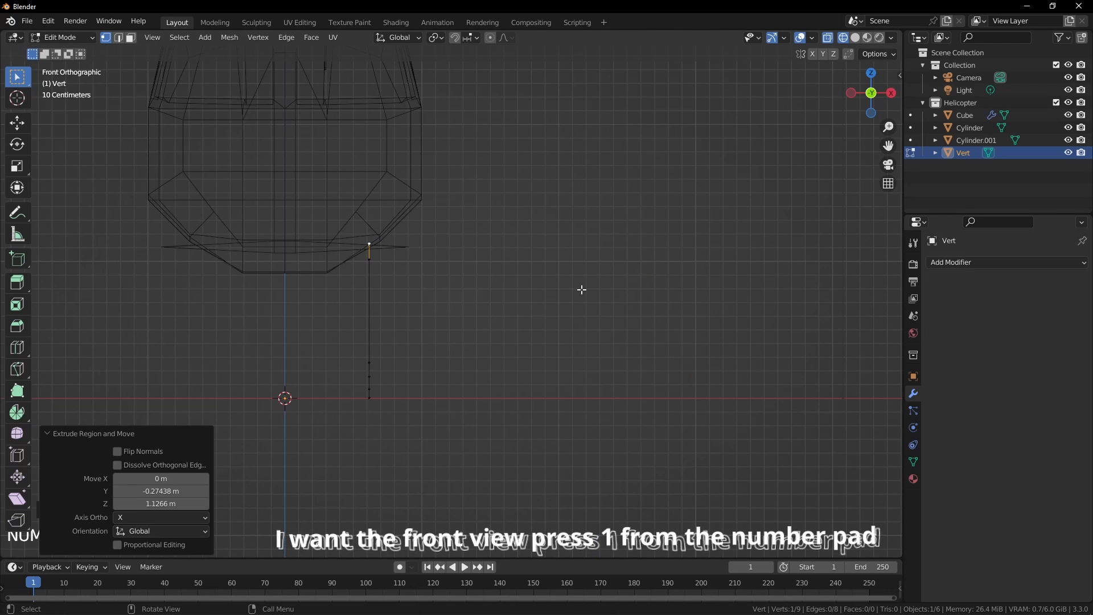
{"action": "scroll", "coordinate": [398, 290], "scroll_direction": "up", "scroll_amount": 3}
{"action": "mouse_move", "coordinate": [386, 282]}
{"action": "middle_mouse_down", "text": "shift"}
{"action": "mouse_move", "coordinate": [634, 300]}
{"action": "mouse_move", "coordinate": [562, 308]}
{"action": "mouse_move", "coordinate": [469, 276]}
{"action": "middle_mouse_up", "text": "shift"}
{"action": "key", "text": "z"}
{"action": "left_click", "coordinate": [671, 307]}
{"action": "left_click", "coordinate": [466, 273], "text": "shift"}
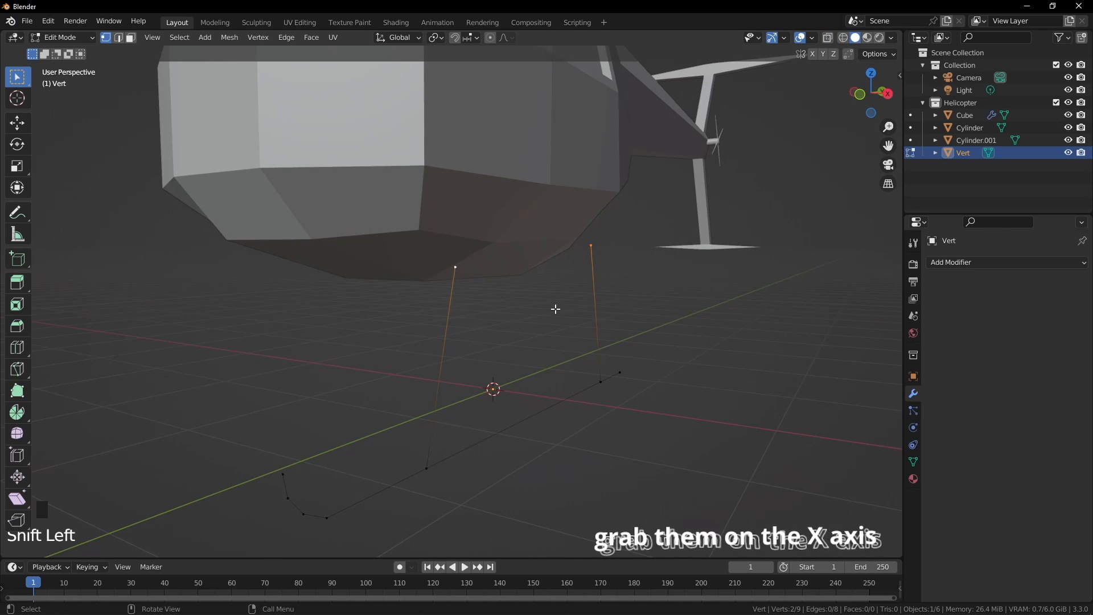
{"action": "key", "text": "g"}
{"action": "key", "text": "x"}
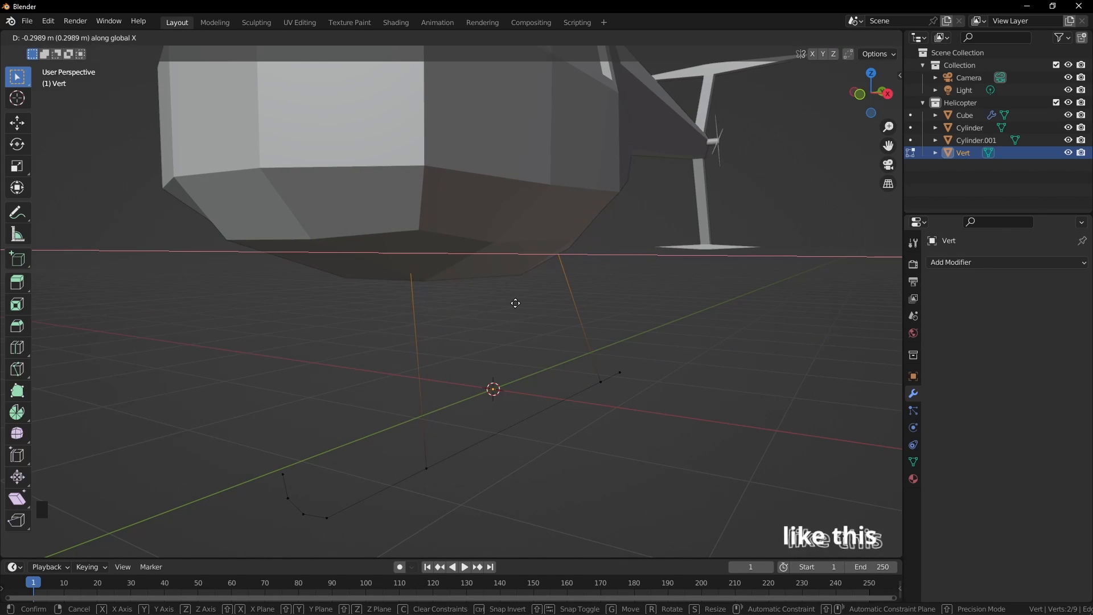
{"action": "left_click", "coordinate": [515, 303]}
Step: Select the whole landing skid mesh and add a Mirror modifier on the X axis
{"action": "mouse_move", "coordinate": [515, 302]}
{"action": "middle_mouse_down"}
{"action": "mouse_move", "coordinate": [674, 307]}
{"action": "mouse_move", "coordinate": [507, 309]}
{"action": "mouse_move", "coordinate": [515, 322]}
{"action": "middle_mouse_up"}
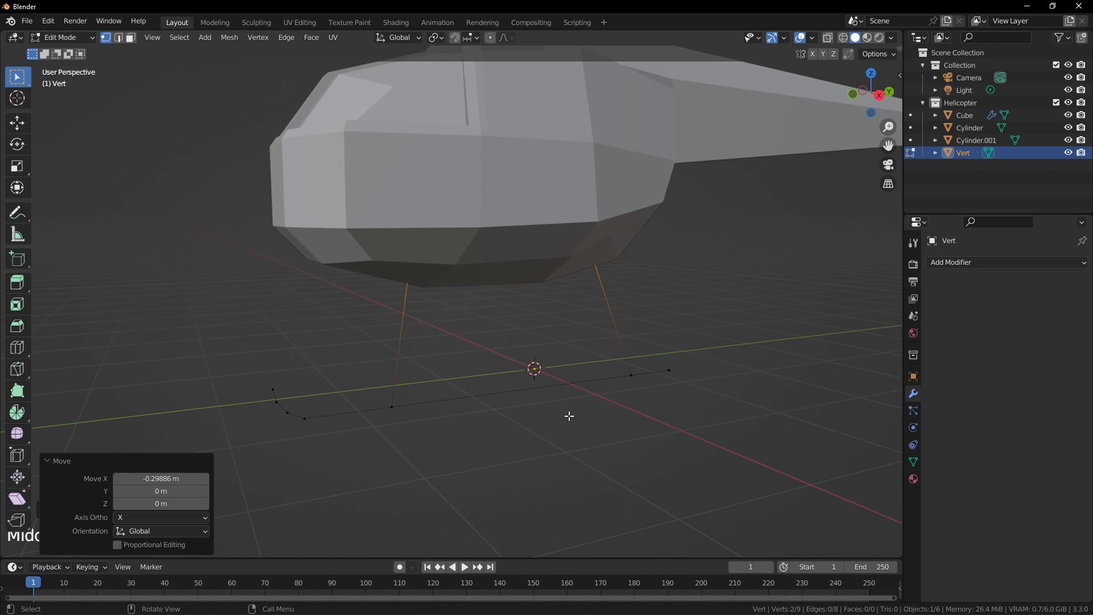
{"action": "key", "text": "a"}
{"action": "left_click", "coordinate": [951, 263]}
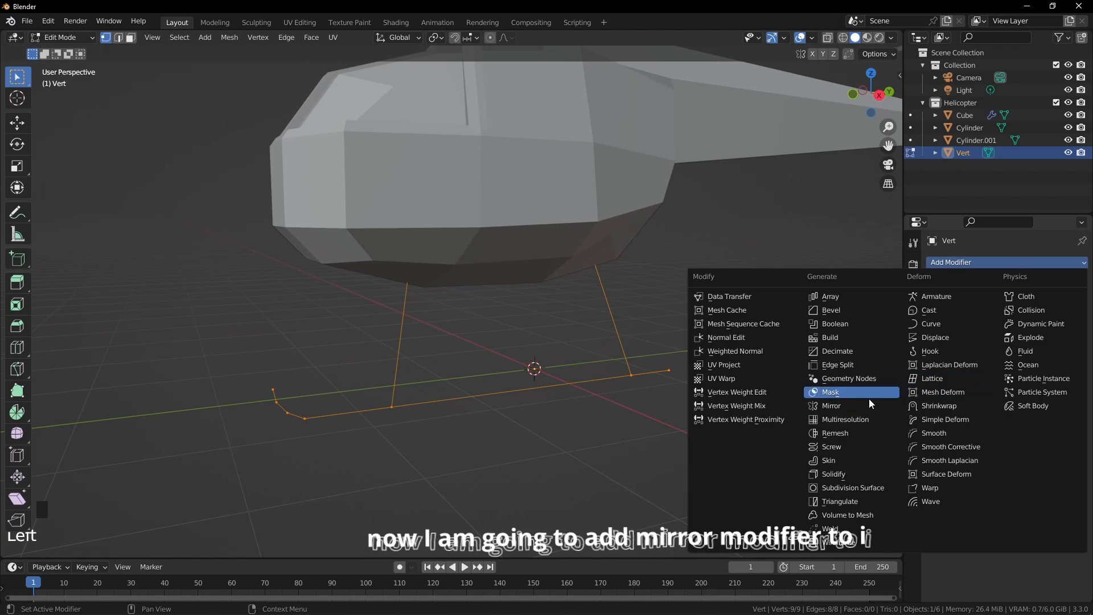
{"action": "left_click", "coordinate": [853, 392]}
{"action": "mouse_move", "coordinate": [593, 390]}
{"action": "middle_mouse_down"}
{"action": "mouse_move", "coordinate": [793, 391]}
{"action": "mouse_move", "coordinate": [597, 393]}
{"action": "middle_mouse_up"}
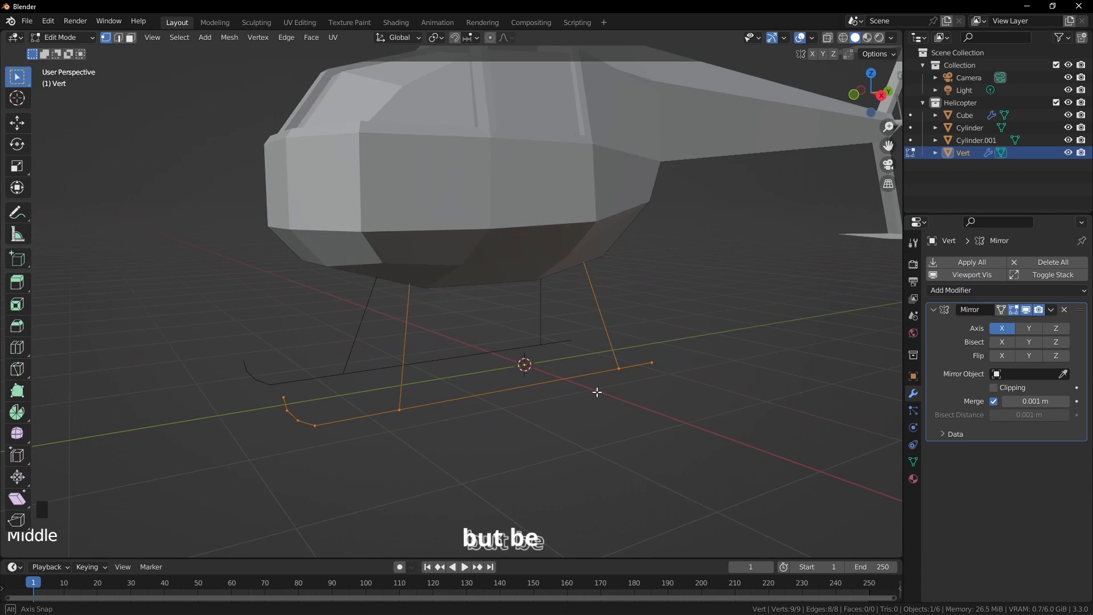
Step: Collapse the Mirror modifier's settings and add a Subdivision Surface modifier to the landing skid
{"action": "left_click", "coordinate": [934, 311]}
{"action": "left_click", "coordinate": [940, 291]}
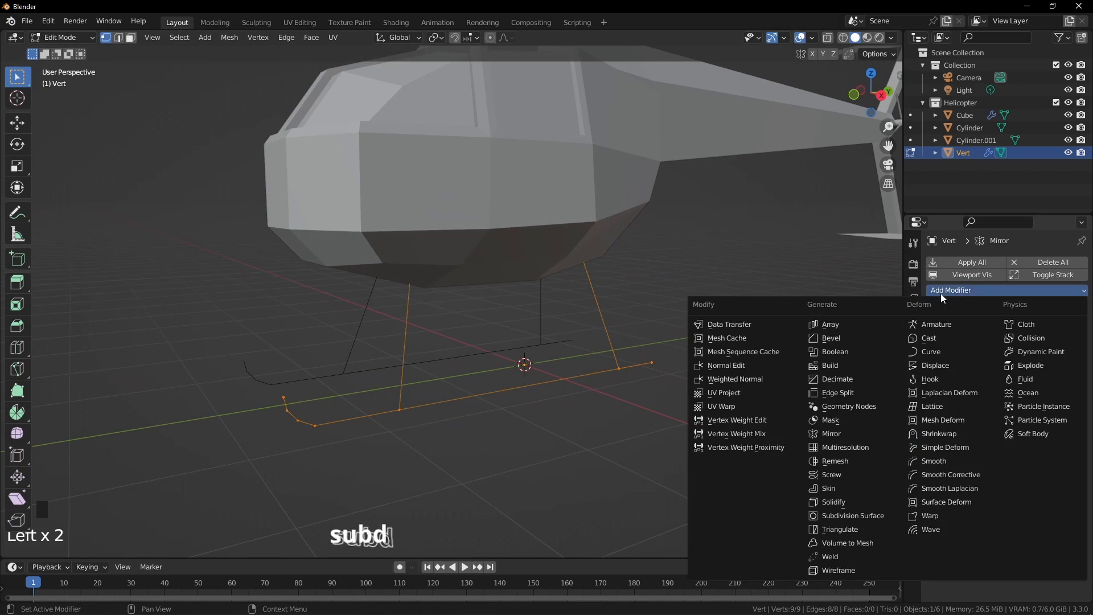
{"action": "left_click", "coordinate": [871, 514]}
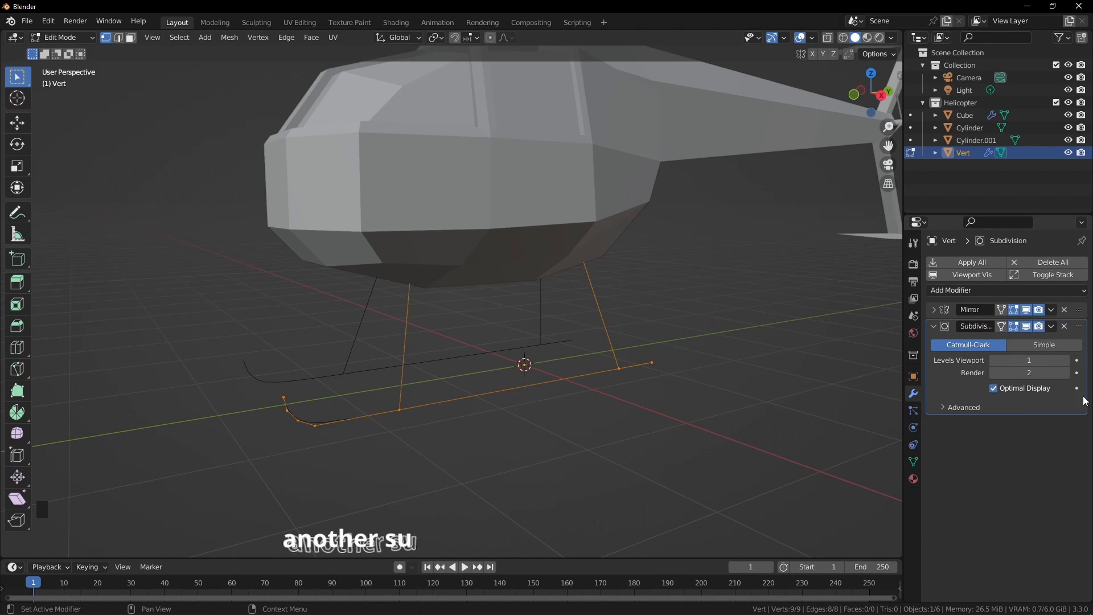
Step: Set the Subdivision modifier's render level to 1 and place it above the Mirror modifier in the landing skid's stack
{"action": "left_click", "coordinate": [994, 373]}
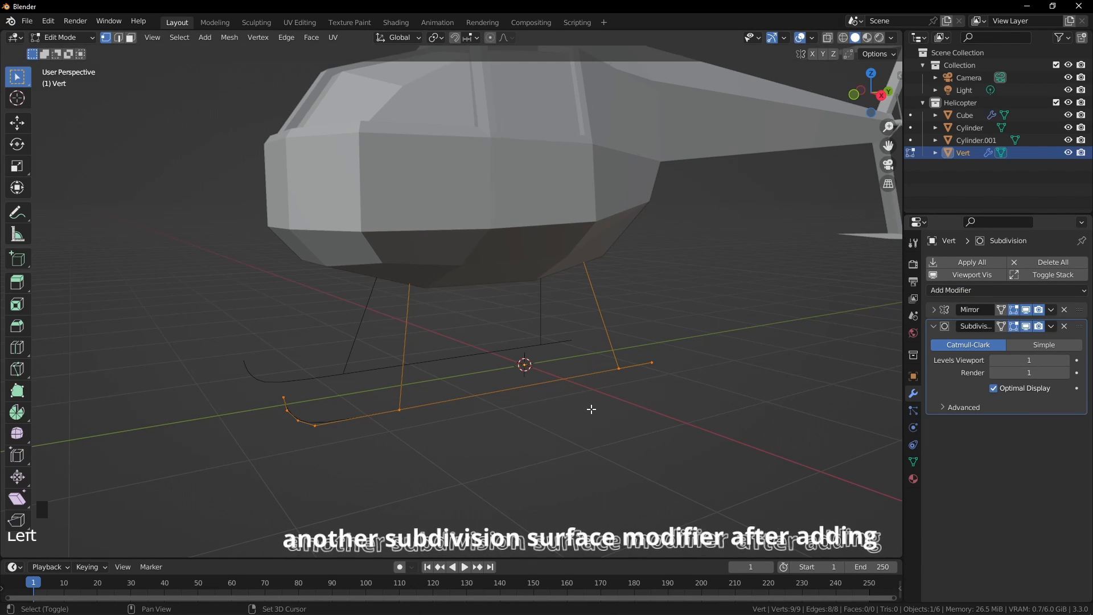
{"action": "middle_click_drag", "start_coordinate": [590, 407], "coordinate": [635, 408], "text": "shift"}
{"action": "left_click", "coordinate": [933, 326]}
{"action": "left_click_drag", "start_coordinate": [1079, 327], "coordinate": [1079, 306]}
Step: Return to Object Mode and convert the landing skid object to a mesh
{"action": "key", "text": "Tab"}
{"action": "right_click", "coordinate": [468, 350]}
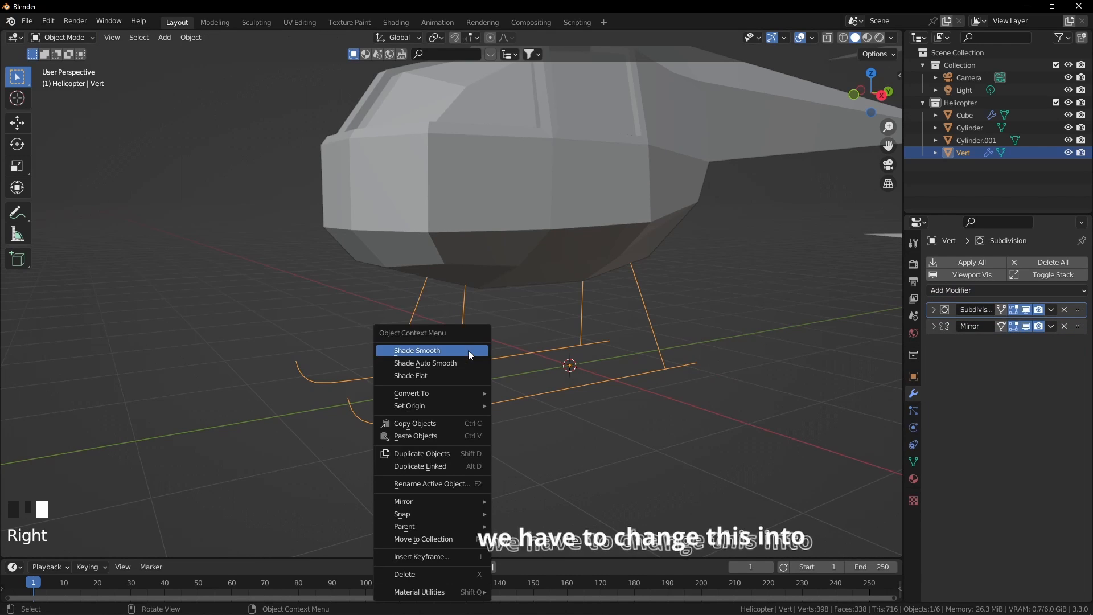
{"action": "mouse_move", "coordinate": [418, 396]}
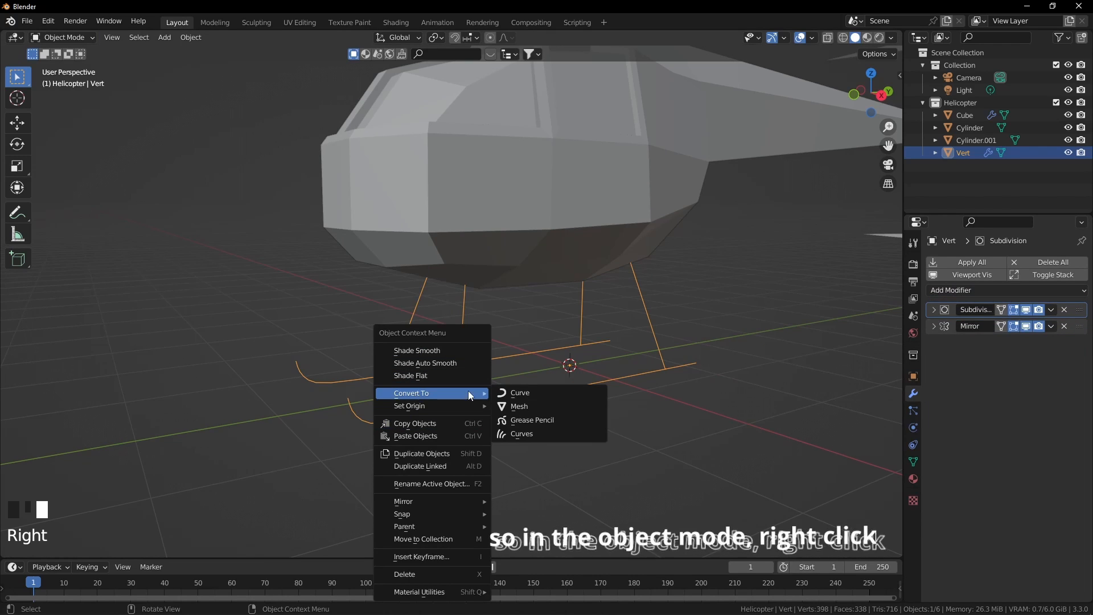
{"action": "left_click", "coordinate": [506, 405]}
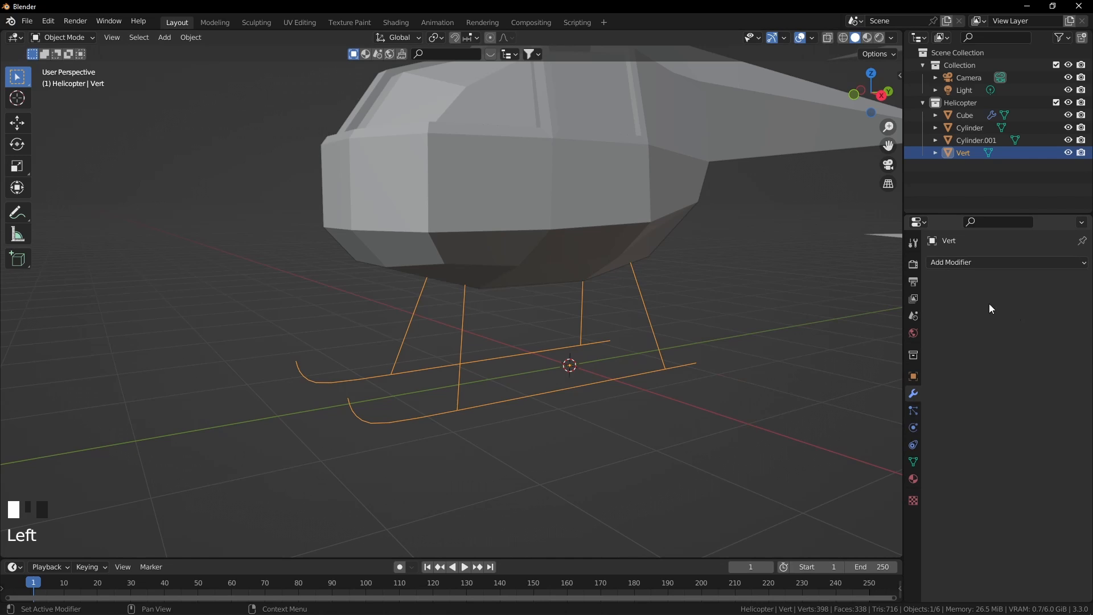
Step: Add a Skin modifier to the converted landing skid and check its thickness around the helicopter
{"action": "left_click", "coordinate": [966, 263]}
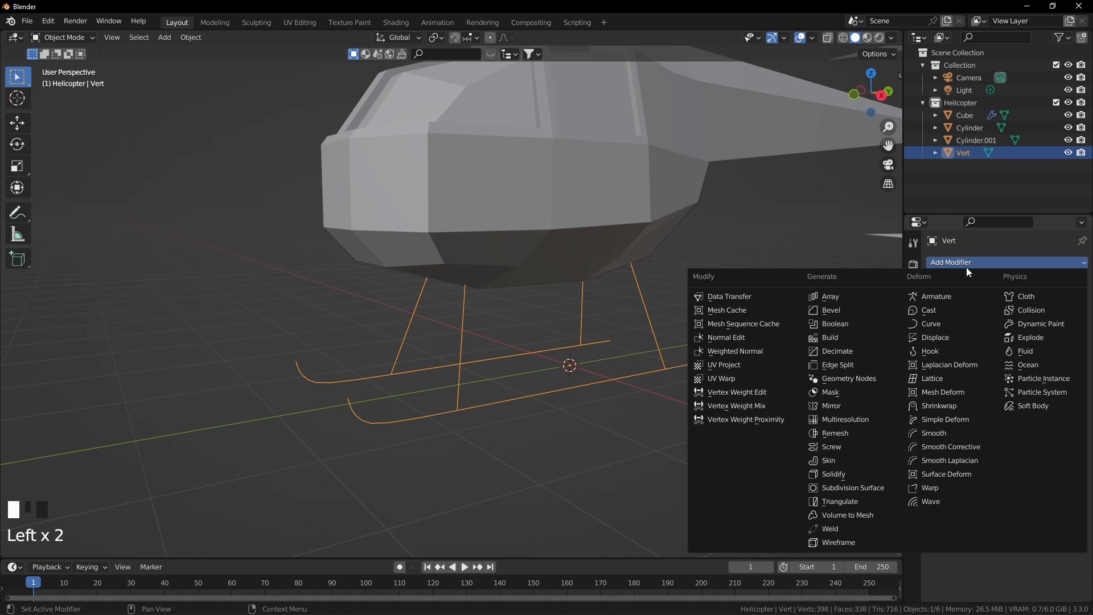
{"action": "left_click", "coordinate": [843, 460]}
{"action": "middle_click_drag", "start_coordinate": [687, 397], "coordinate": [887, 395]}
{"action": "middle_click_drag", "start_coordinate": [776, 397], "coordinate": [690, 383]}
{"action": "key", "text": "Tab"}
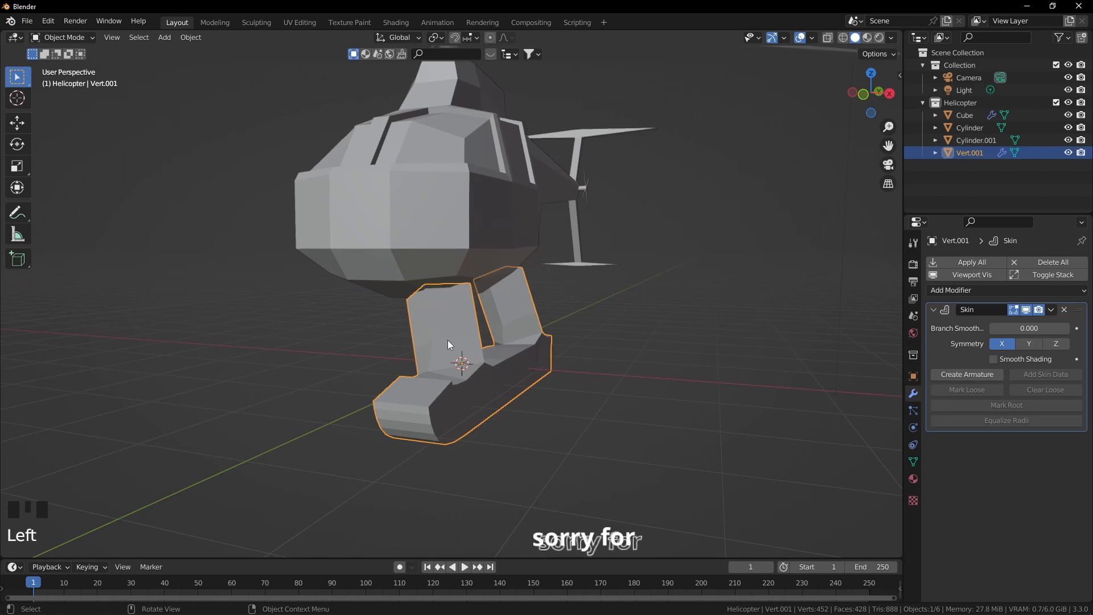
Step: In Edit Mode, shrink the landing skid's skin radius to about 0.179 of its size
{"action": "middle_click_drag", "start_coordinate": [448, 339], "coordinate": [458, 380]}
{"action": "key", "text": "Tab"}
{"action": "key", "text": "ctrl+a"}
{"action": "left_click", "coordinate": [465, 382]}
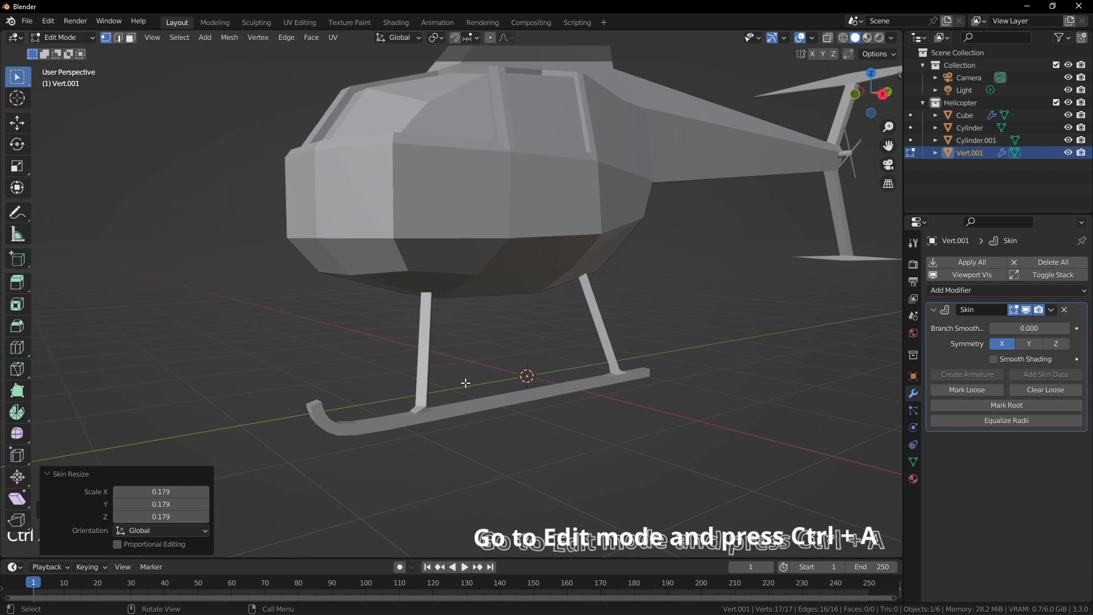
Step: Add a level 2 Subdivision Surface modifier after the Skin modifier and scale the skin radius up by about 1.76
{"action": "left_click", "coordinate": [934, 310]}
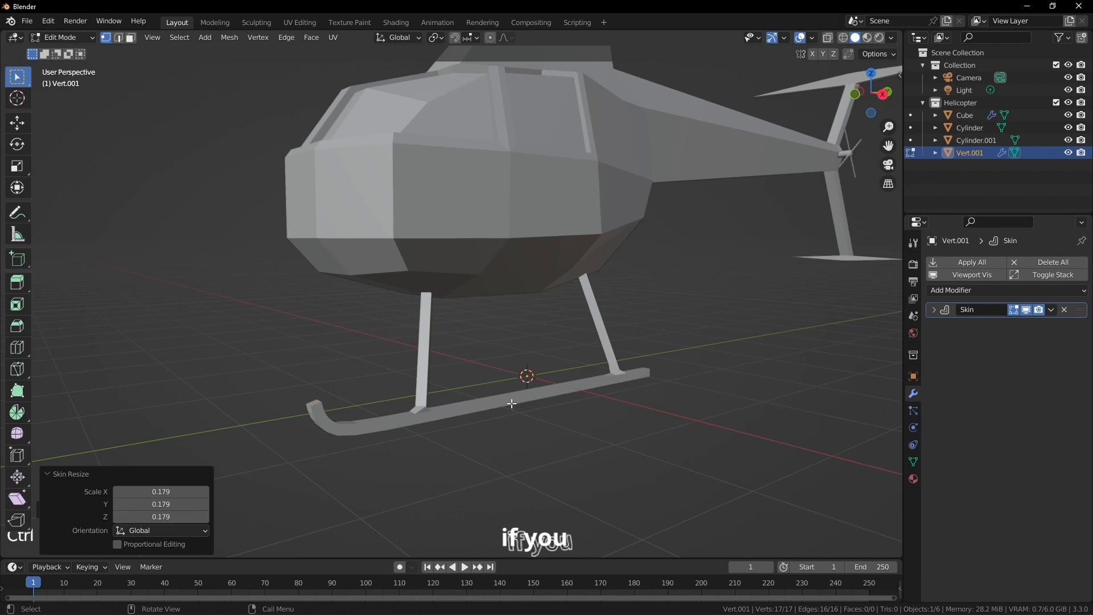
{"action": "key", "text": "Tab"}
{"action": "key", "text": "ctrl+2"}
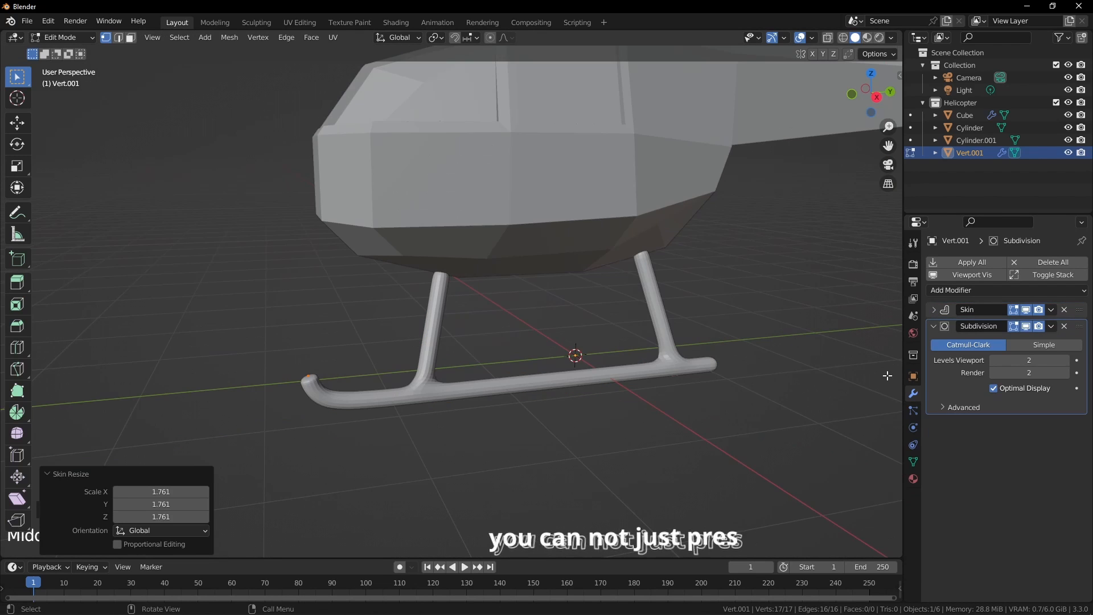
{"action": "left_click", "coordinate": [933, 327]}
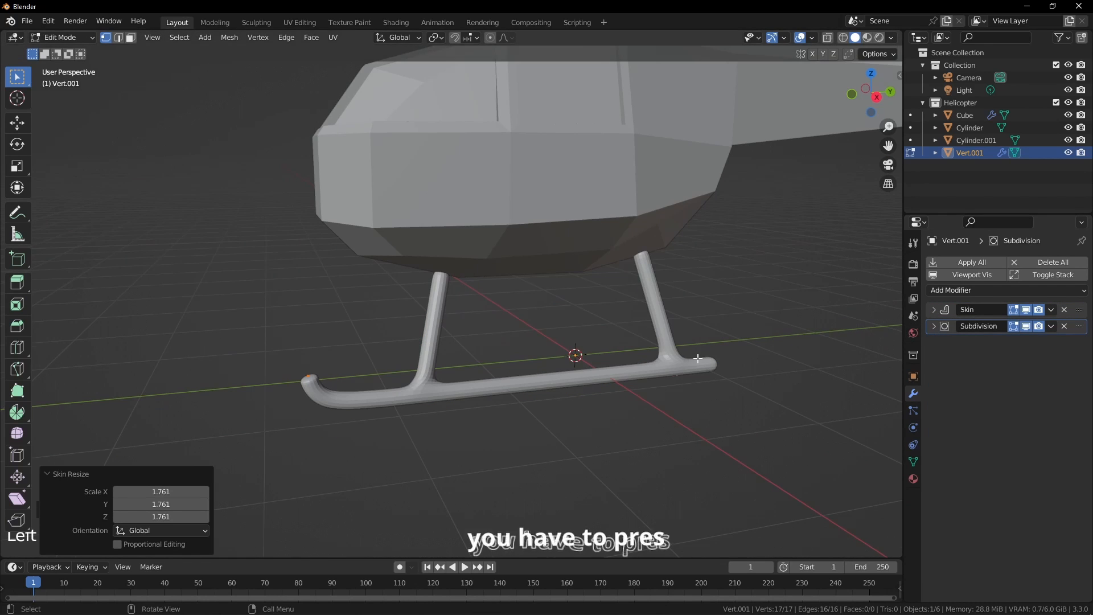
Step: Add a Mirror modifier on the X axis to the landing skid and view the pair from the front
{"action": "middle_click_drag", "start_coordinate": [734, 355], "coordinate": [763, 358]}
{"action": "left_click", "coordinate": [971, 292]}
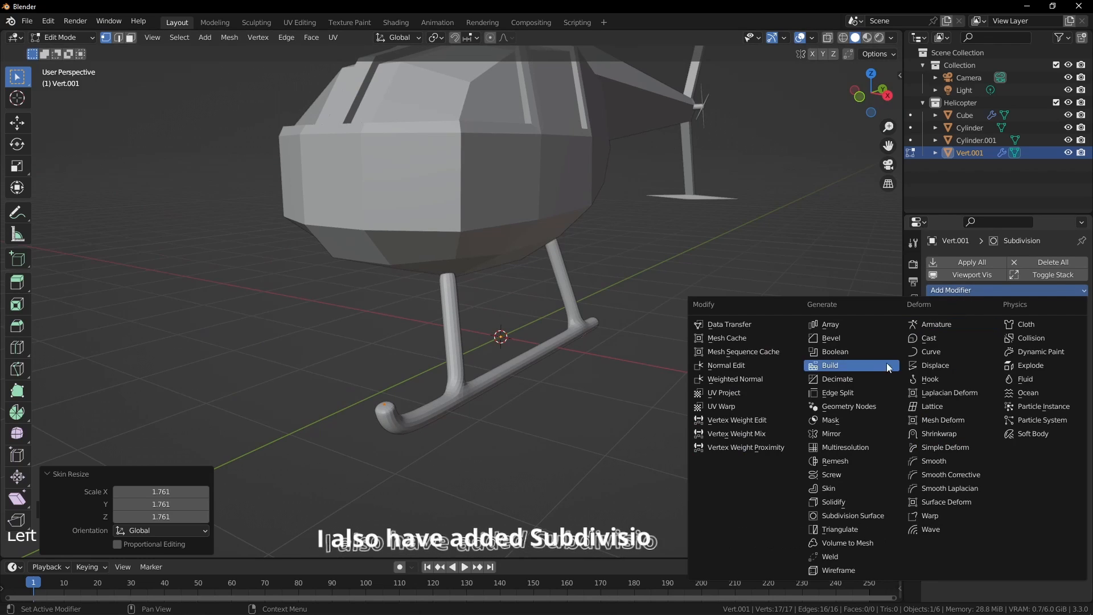
{"action": "left_click", "coordinate": [839, 431]}
{"action": "middle_click_drag", "start_coordinate": [825, 431], "coordinate": [630, 381]}
{"action": "scroll", "coordinate": [718, 378], "scroll_direction": "down", "scroll_amount": 2}
{"action": "scroll", "coordinate": [630, 382], "scroll_direction": "up", "scroll_amount": 2}
{"action": "key", "text": "KP_1"}
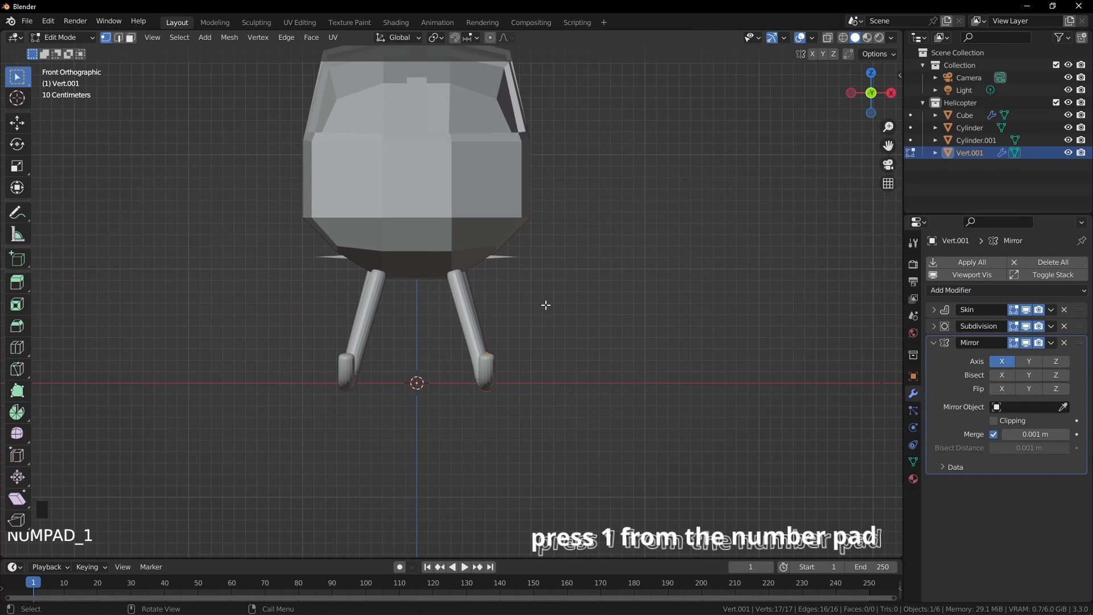
{"action": "key", "text": "Tab"}
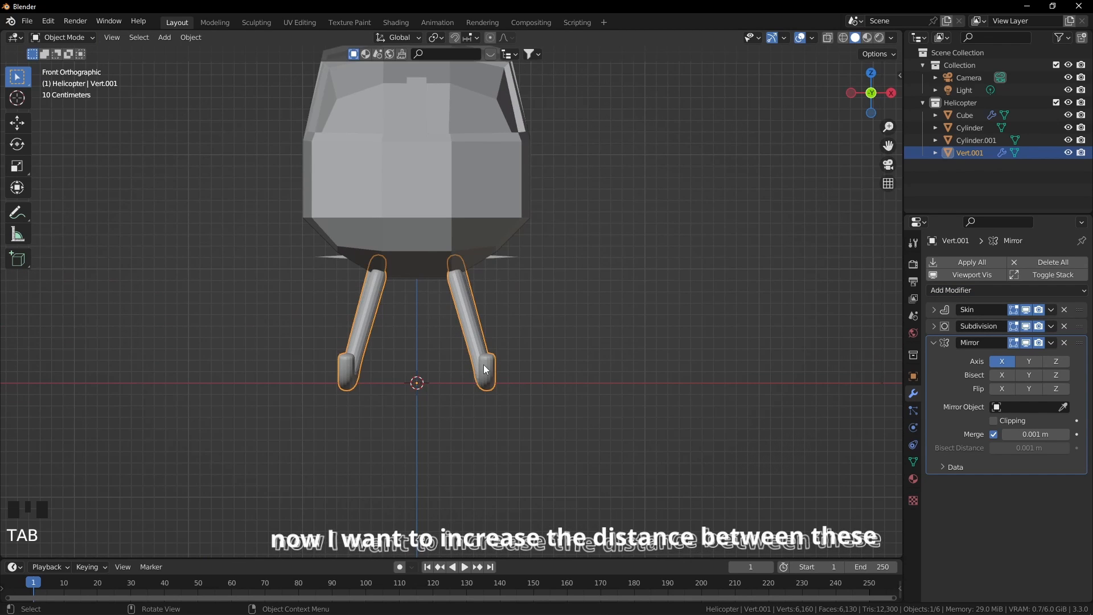
{"action": "key", "text": "g"}
{"action": "right_click", "coordinate": [492, 369]}
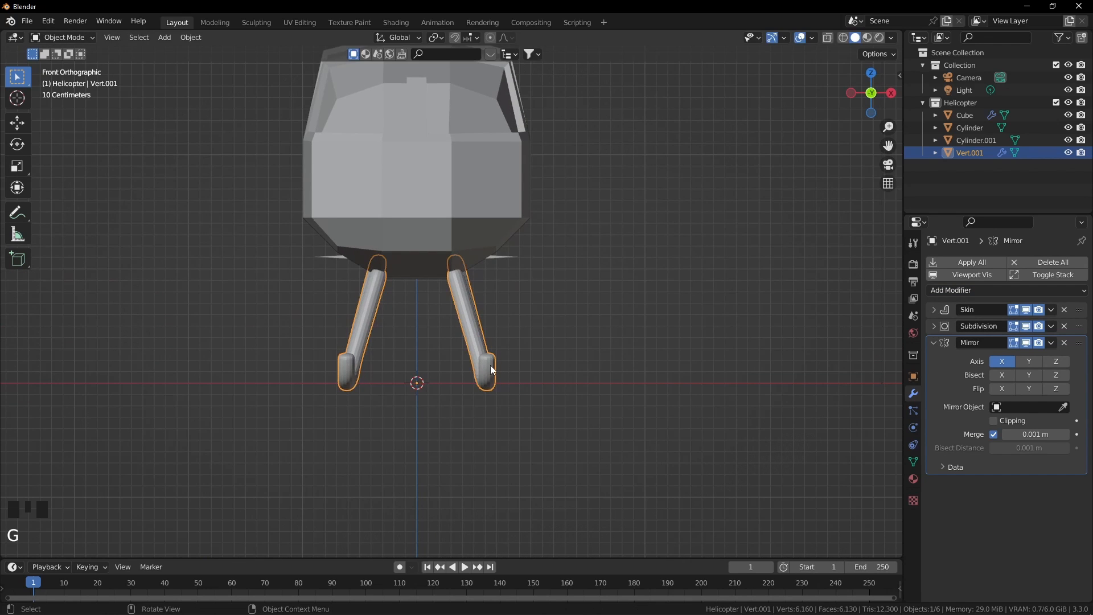
Step: In Edit Mode, move the entire skid mesh about 0.09 m outward along X and about 0.04 m up, then deselect it
{"action": "left_click", "coordinate": [933, 342]}
{"action": "key", "text": "Tab"}
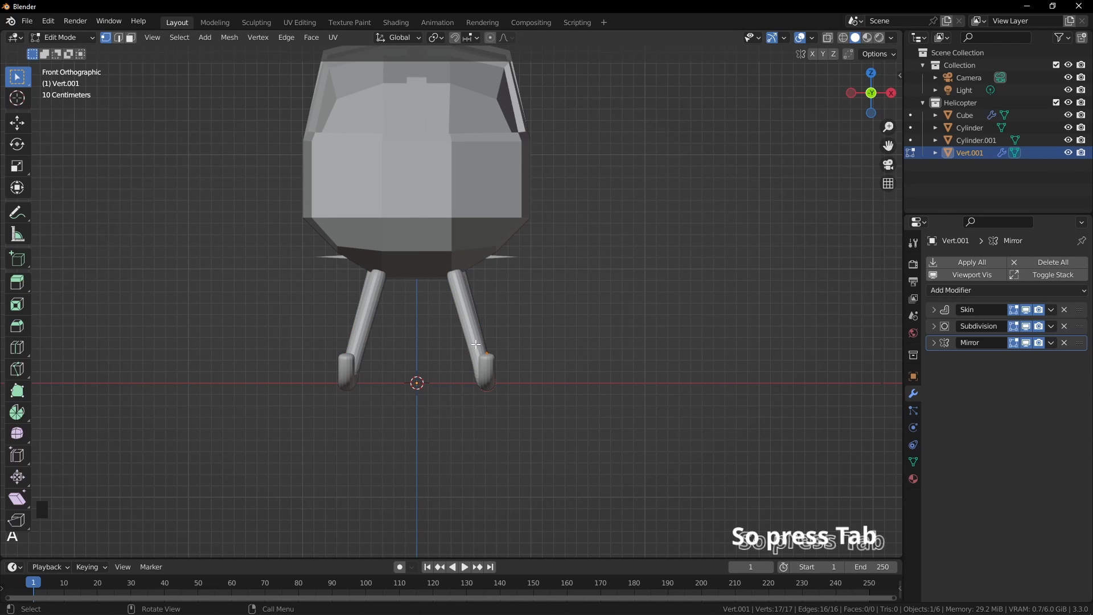
{"action": "key", "text": "g"}
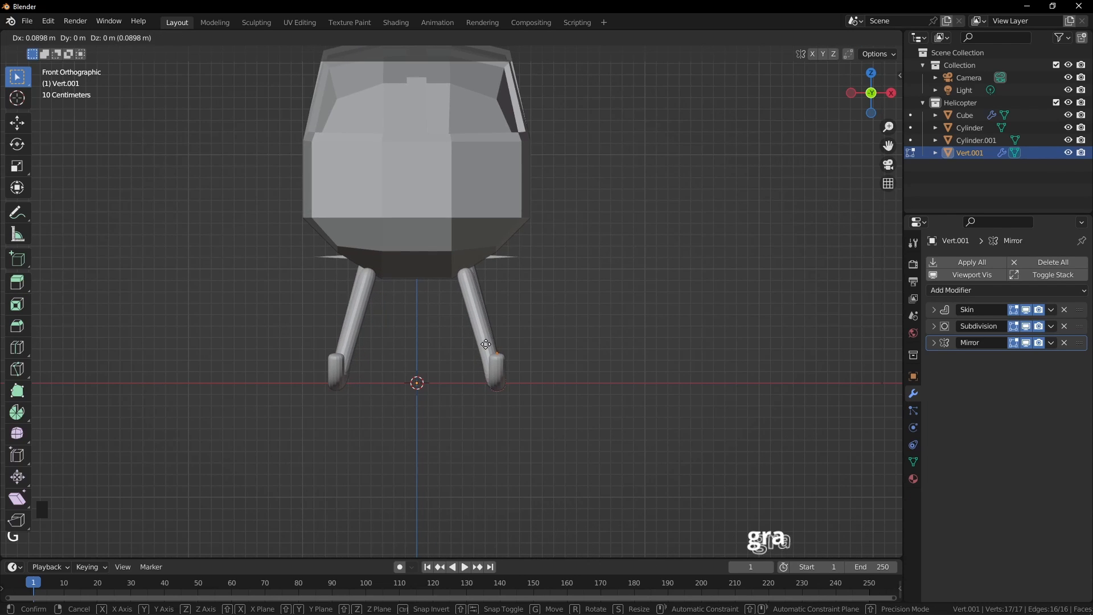
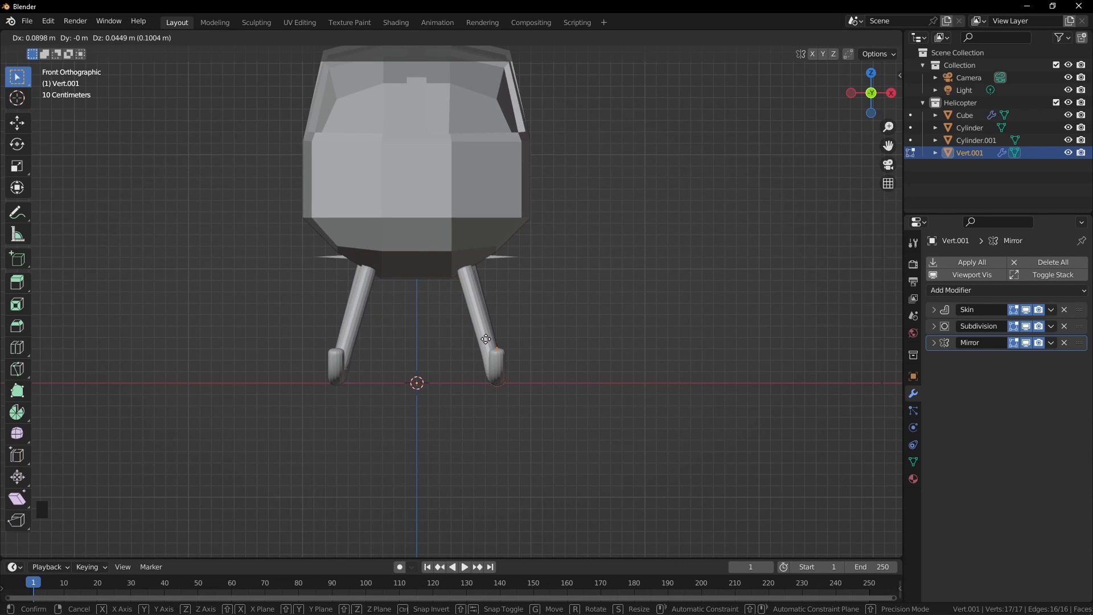
{"action": "left_click", "coordinate": [489, 340]}
{"action": "middle_click_drag", "start_coordinate": [489, 341], "coordinate": [391, 445]}
{"action": "left_click", "coordinate": [419, 361]}
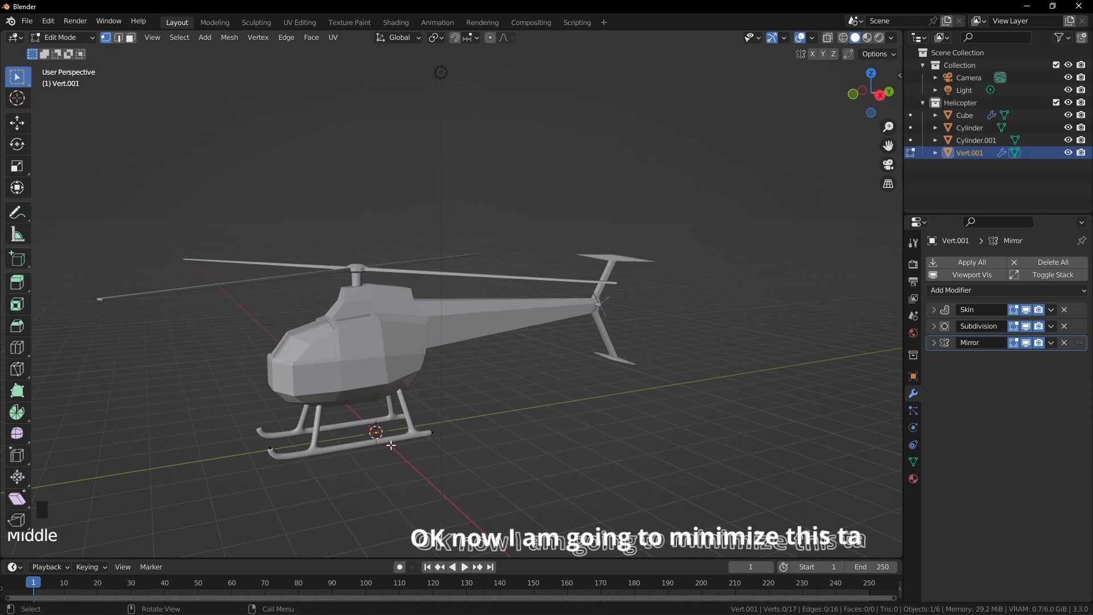
Step: Collapse the Helicopter collection, make Collection active, and add a plane in Object Mode
{"action": "left_click", "coordinate": [923, 103]}
{"action": "left_click", "coordinate": [955, 67]}
{"action": "key", "text": "Tab"}
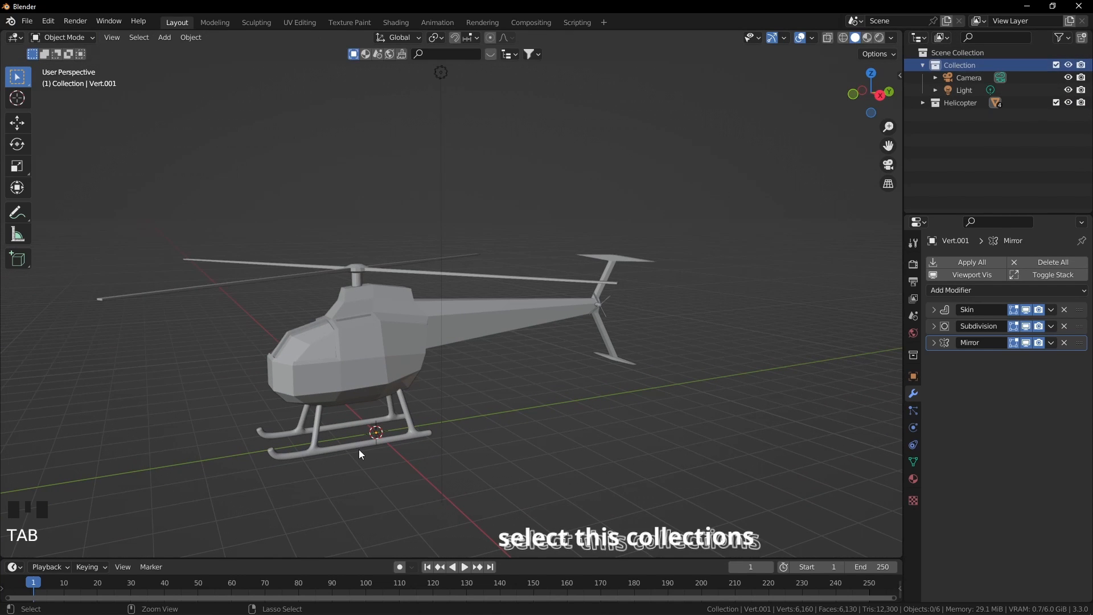
{"action": "key", "text": "shift+a"}
{"action": "mouse_move", "coordinate": [333, 370]}
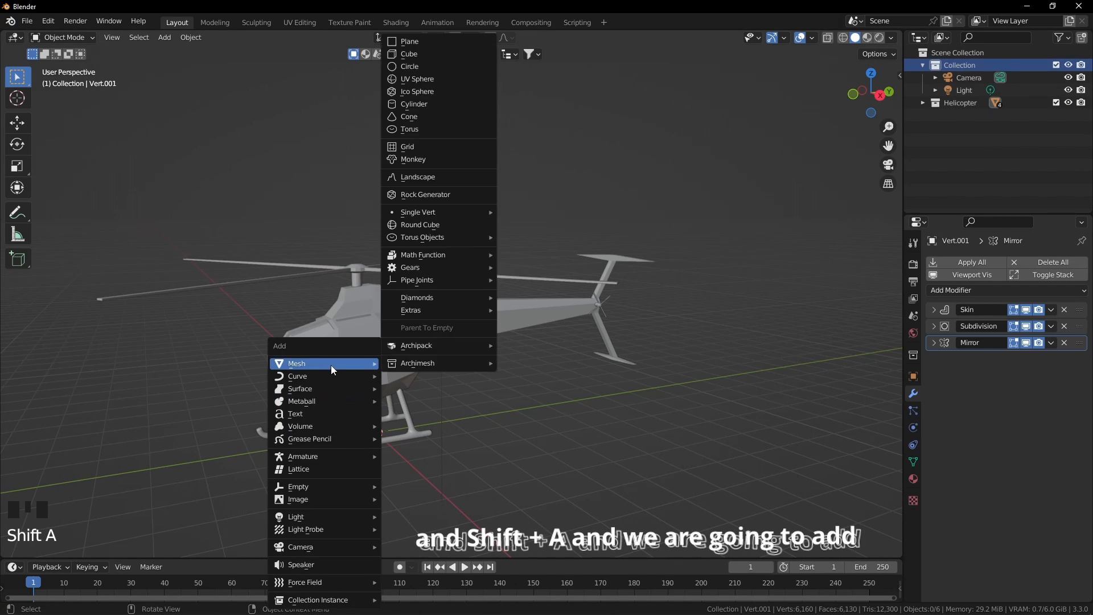
{"action": "left_click", "coordinate": [437, 43]}
Step: Scale the plane up by about 6.85 and again by about 2.77 to form a large ground
{"action": "middle_click_drag", "start_coordinate": [432, 244], "coordinate": [466, 251]}
{"action": "key", "text": "s"}
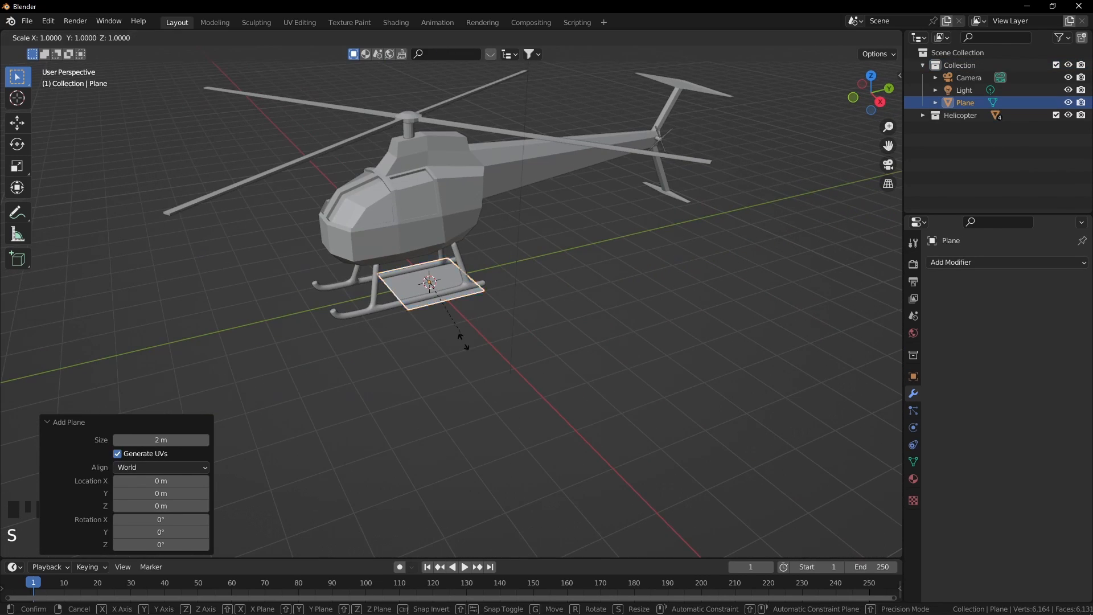
{"action": "left_click", "coordinate": [558, 222]}
{"action": "scroll", "coordinate": [553, 227], "scroll_direction": "down", "scroll_amount": 4}
{"action": "middle_click_drag", "start_coordinate": [554, 227], "coordinate": [562, 218]}
{"action": "key", "text": "s"}
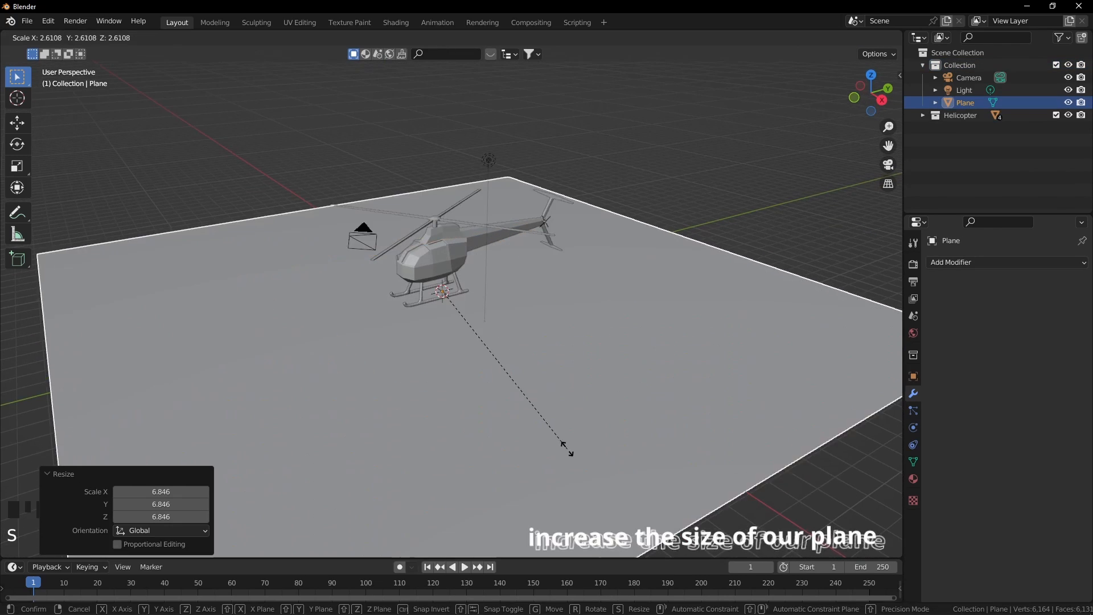
{"action": "left_click", "coordinate": [573, 455]}
{"action": "scroll", "coordinate": [522, 368], "scroll_direction": "up", "scroll_amount": 3}
{"action": "middle_click_drag", "start_coordinate": [522, 368], "coordinate": [518, 315], "text": "shift"}
Step: In front view, select all objects belonging to the Helicopter collection
{"action": "key", "text": "KP_1"}
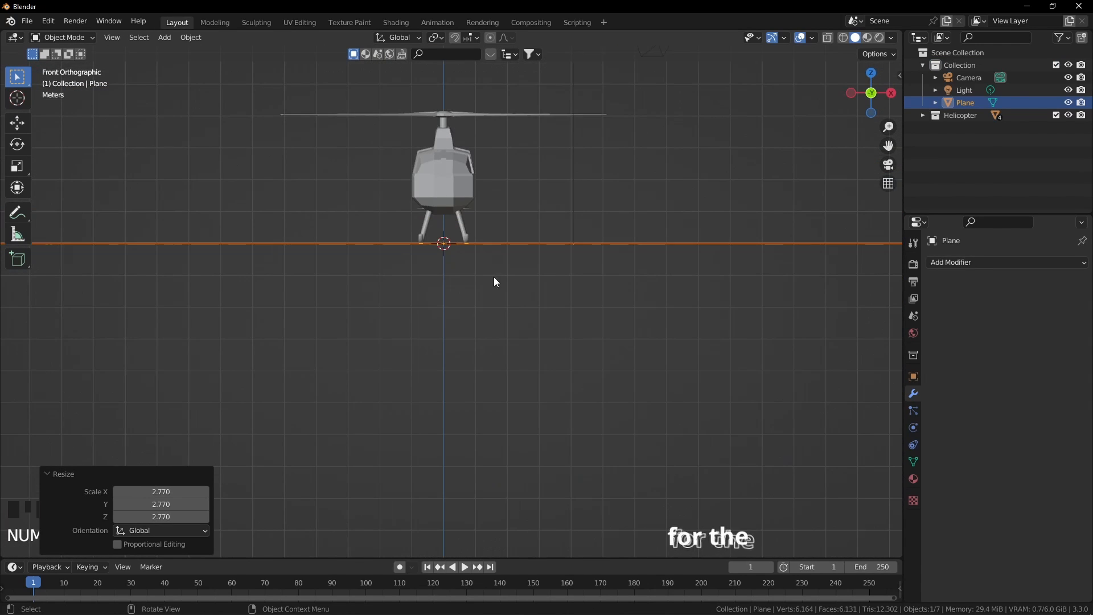
{"action": "scroll", "coordinate": [512, 250], "scroll_direction": "up", "scroll_amount": 3}
{"action": "middle_click_drag", "start_coordinate": [513, 251], "coordinate": [514, 421], "text": "shift"}
{"action": "scroll", "coordinate": [514, 421], "scroll_direction": "down", "scroll_amount": 1}
{"action": "middle_click_drag", "start_coordinate": [526, 383], "coordinate": [528, 394], "text": "shift"}
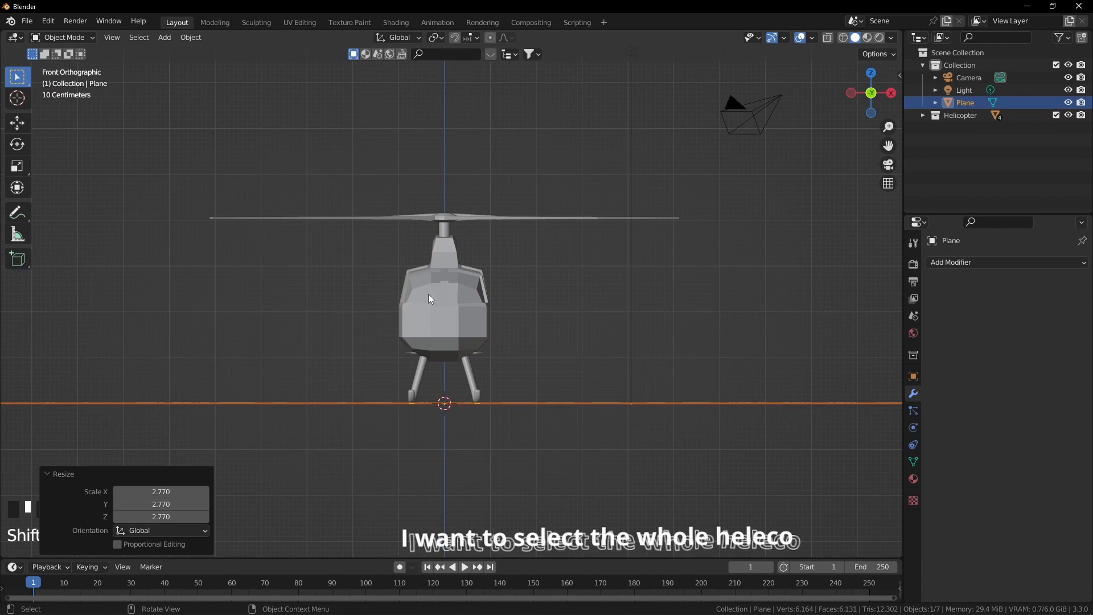
{"action": "left_click", "coordinate": [958, 117]}
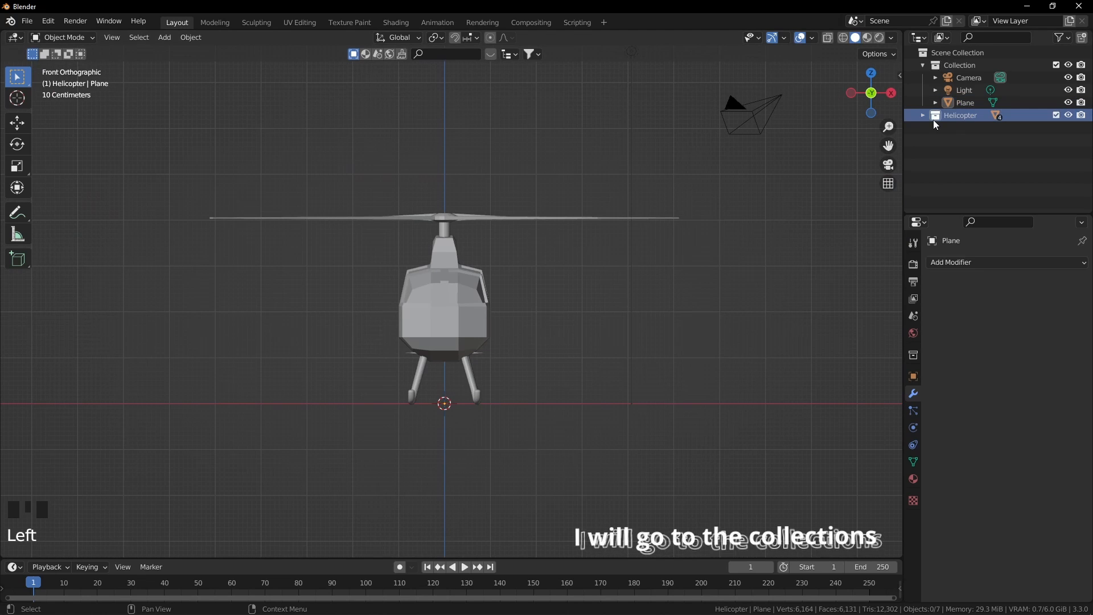
{"action": "right_click", "coordinate": [934, 116]}
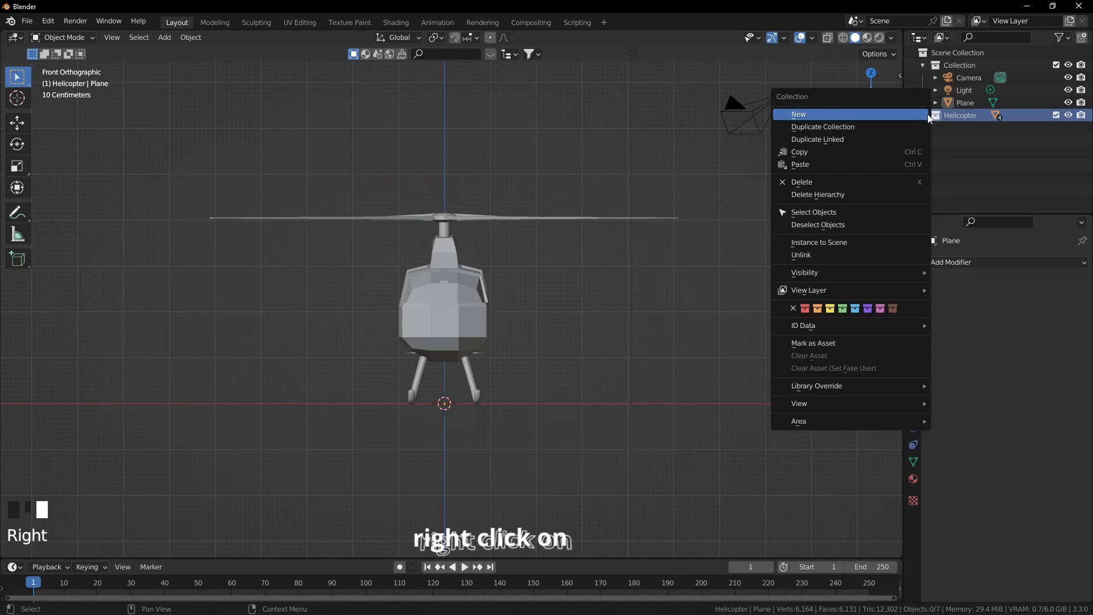
{"action": "left_click", "coordinate": [815, 213]}
Step: Move the whole helicopter up about 0.25 m along the Z axis, then deselect everything
{"action": "key", "text": "g"}
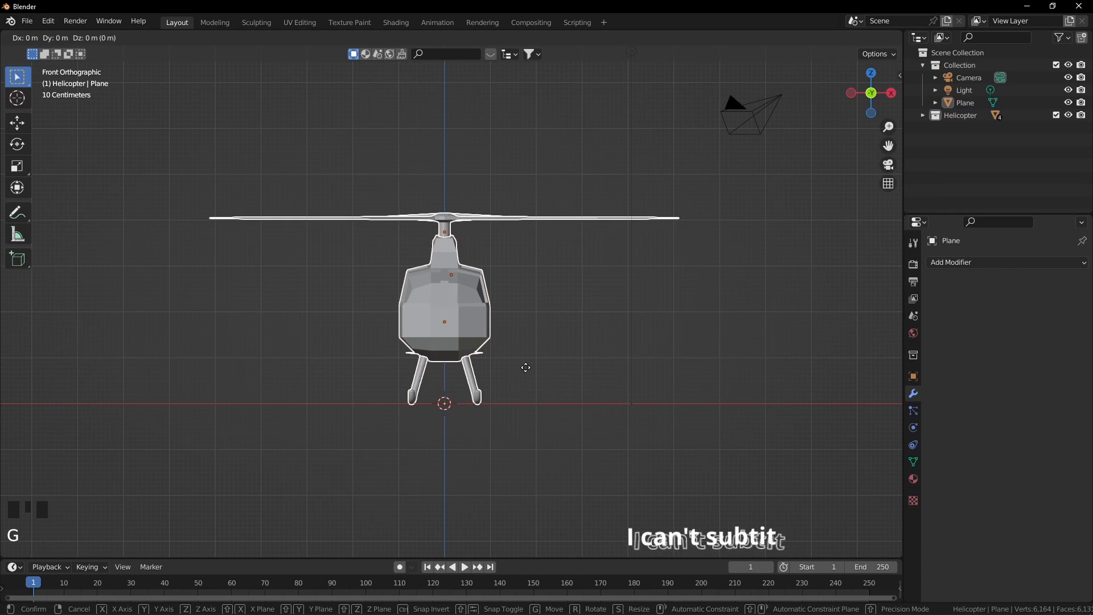
{"action": "key", "text": "z"}
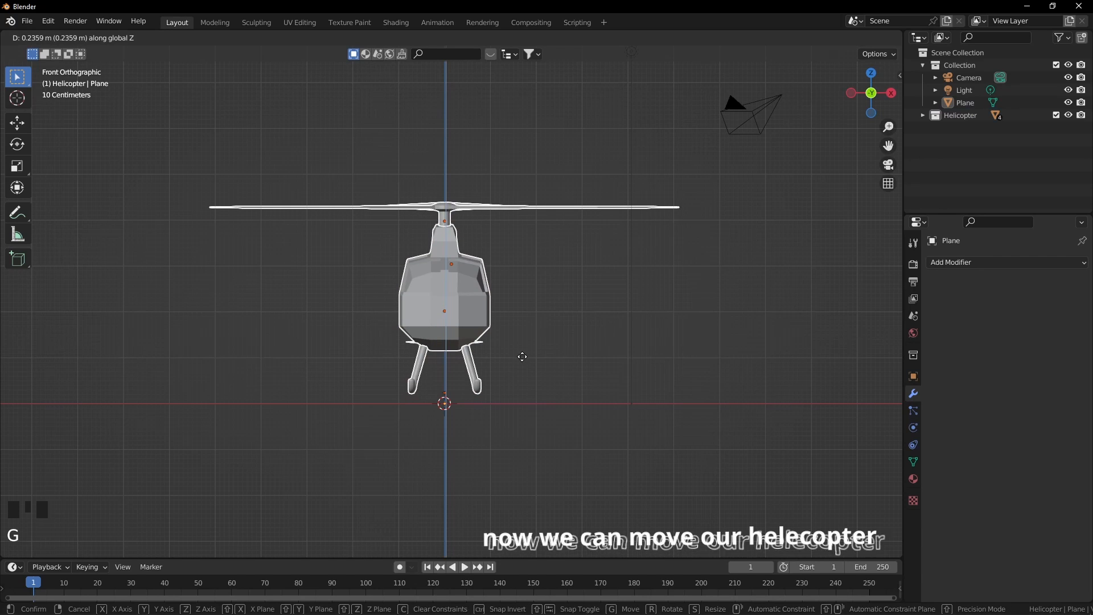
{"action": "left_click", "coordinate": [522, 356]}
{"action": "scroll", "coordinate": [516, 329], "scroll_direction": "down", "scroll_amount": 1}
{"action": "middle_click_drag", "start_coordinate": [515, 329], "coordinate": [538, 296], "text": "shift"}
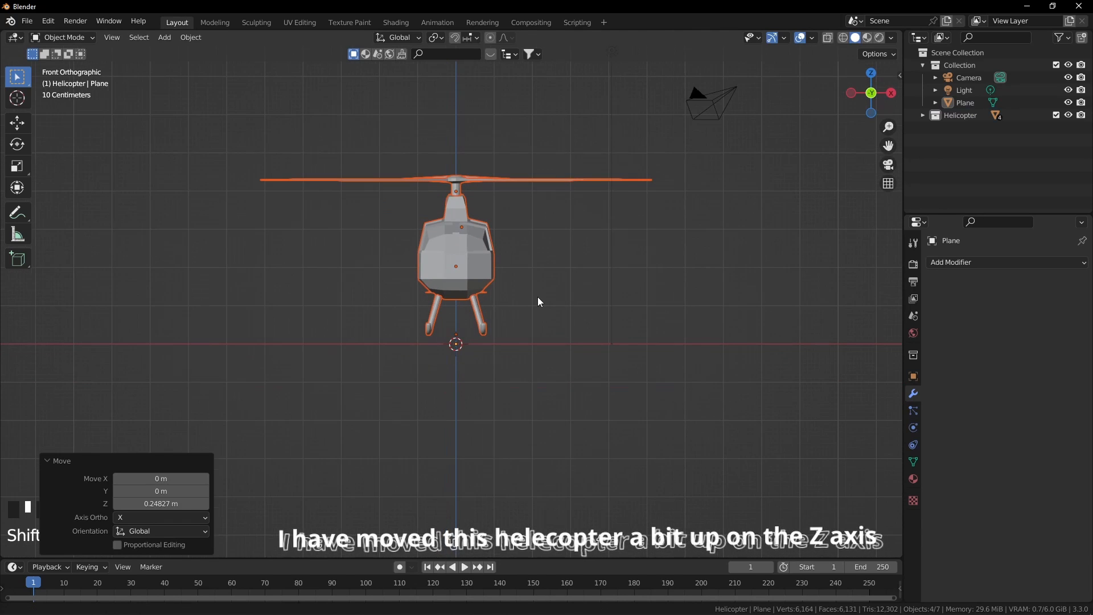
{"action": "scroll", "coordinate": [527, 321], "scroll_direction": "up", "scroll_amount": 4}
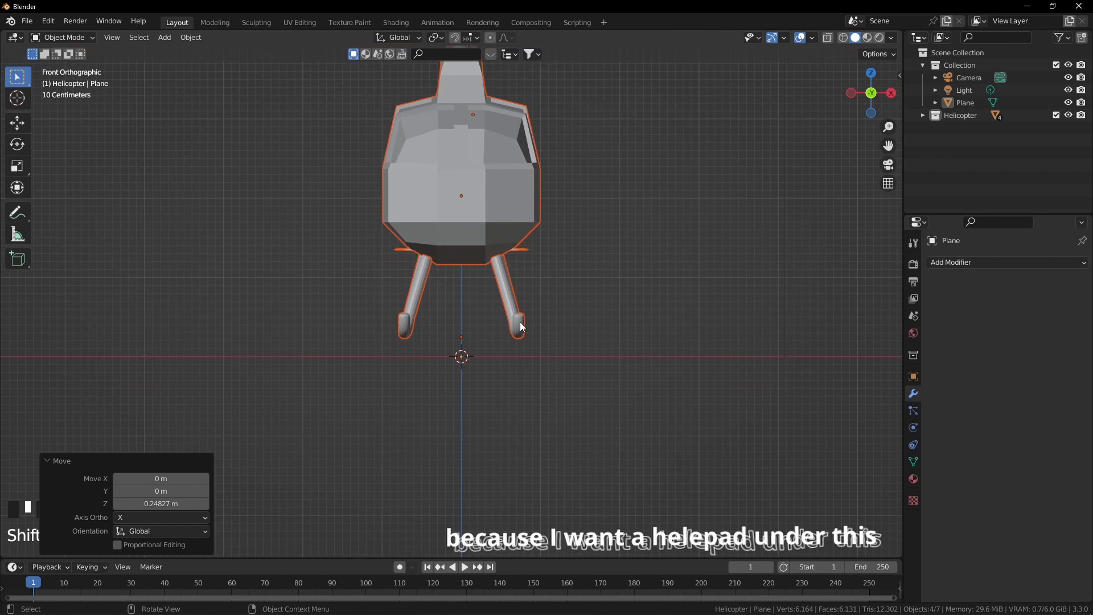
{"action": "key", "text": "a"}
{"action": "key", "text": "a"}
Step: Make Collection active and add a 32-vertex circle mesh with a 1 m radius under the helicopter
{"action": "middle_click_drag", "start_coordinate": [528, 347], "coordinate": [667, 319]}
{"action": "scroll", "coordinate": [529, 351], "scroll_direction": "up", "scroll_amount": 1}
{"action": "scroll", "coordinate": [467, 368], "scroll_direction": "down", "scroll_amount": 4}
{"action": "left_click", "coordinate": [960, 65]}
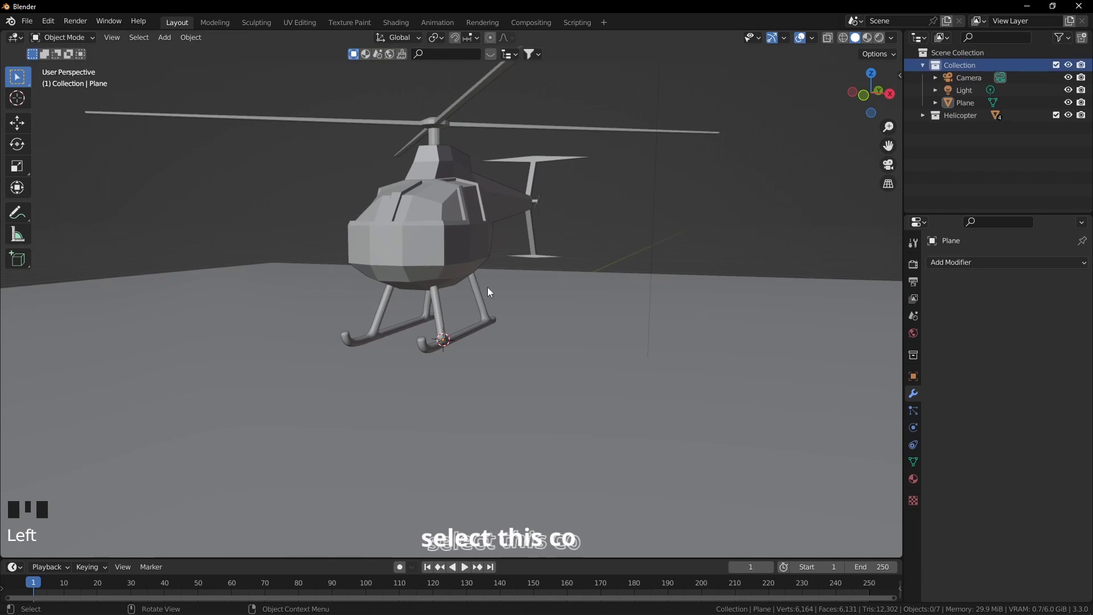
{"action": "key", "text": "shift+a"}
{"action": "mouse_move", "coordinate": [411, 369]}
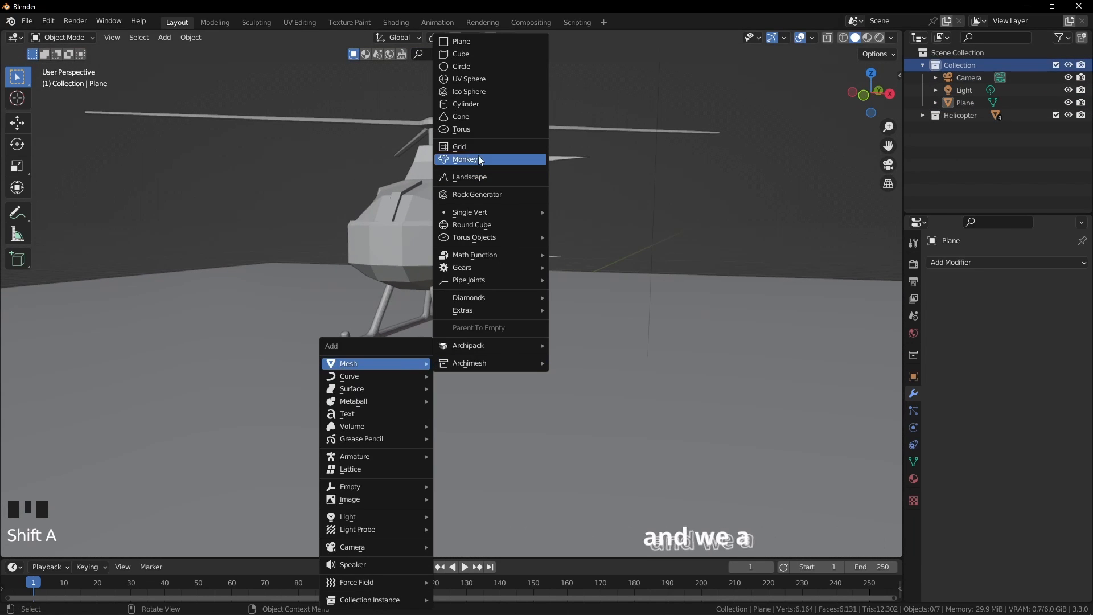
{"action": "left_click", "coordinate": [473, 65]}
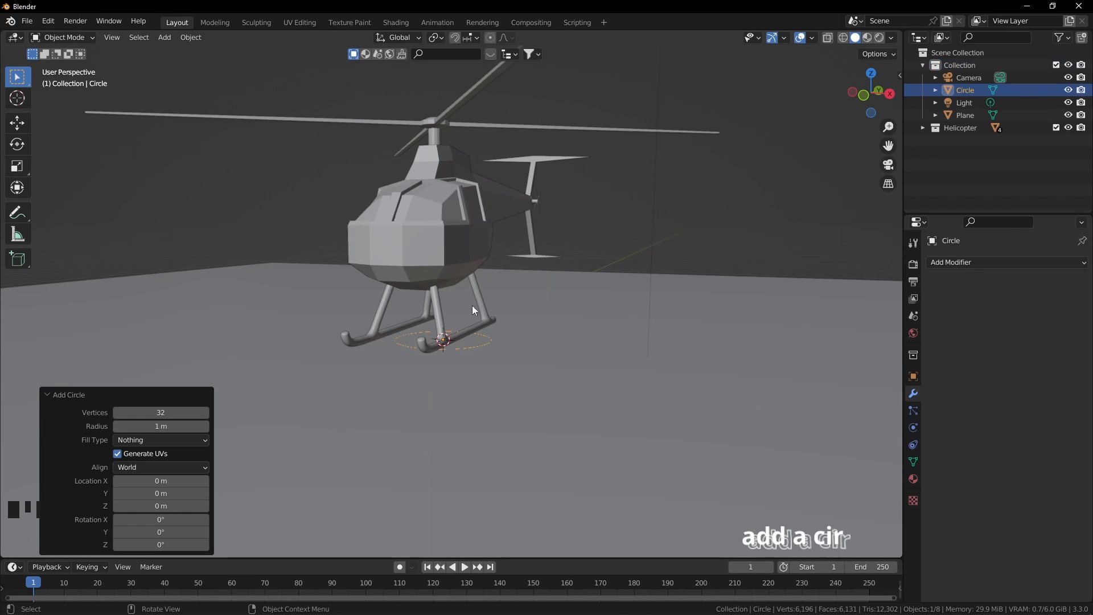
Step: Show the scene in top view with wireframe shading so the circle is exposed beneath the helicopter
{"action": "middle_click_drag", "start_coordinate": [474, 306], "coordinate": [550, 388]}
{"action": "key", "text": "KP_7"}
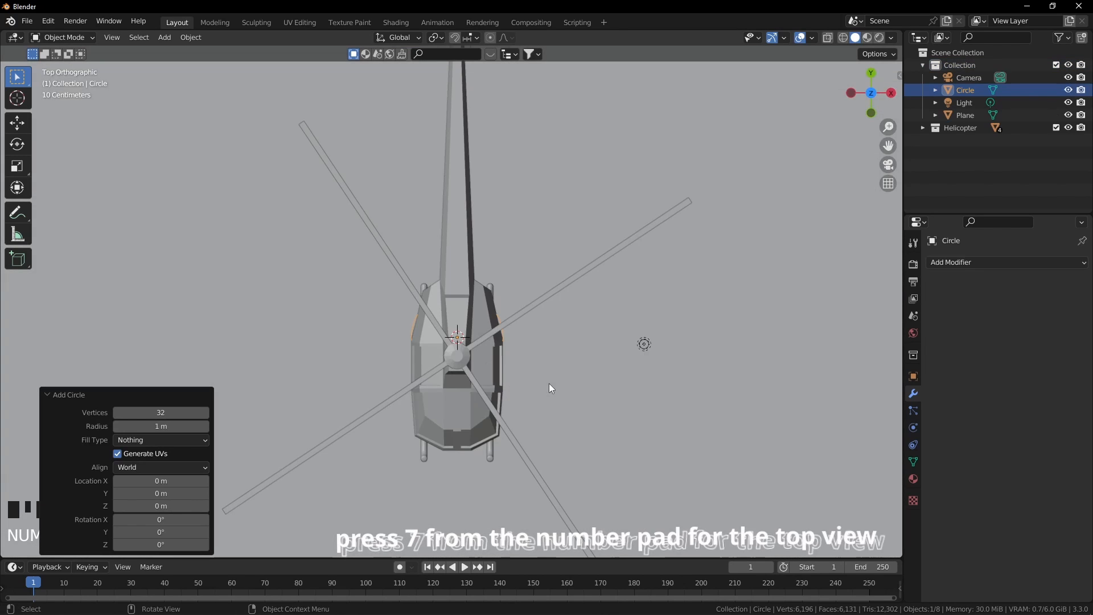
{"action": "key", "text": "z"}
{"action": "left_click", "coordinate": [449, 378]}
{"action": "scroll", "coordinate": [483, 376], "scroll_direction": "down", "scroll_amount": 5}
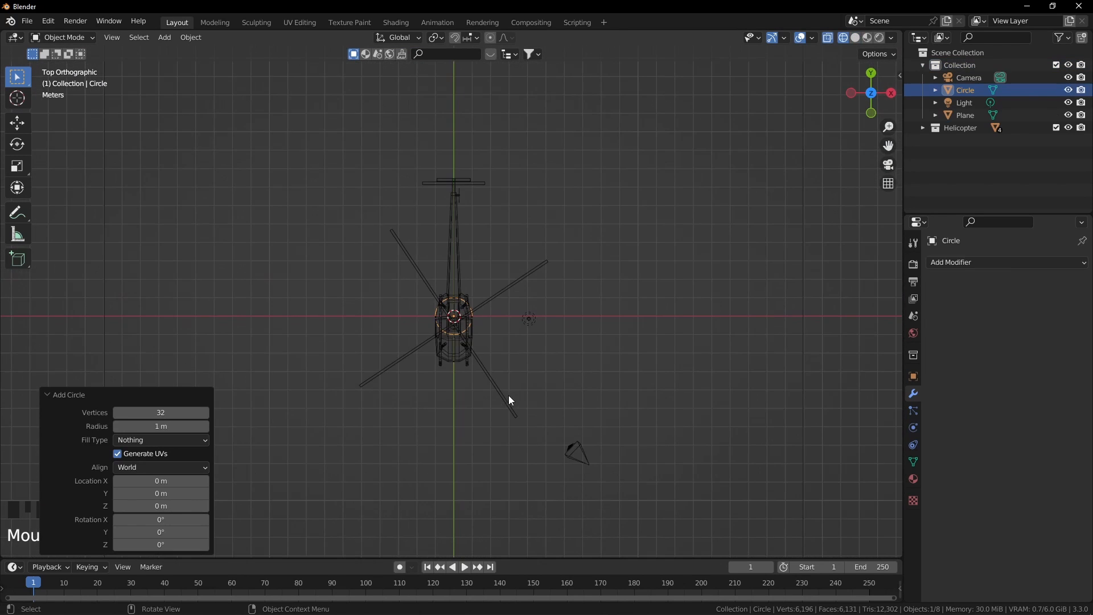
Step: Scale the circle up to about 3.72 and move it about 0.77 m along negative Y to center it under the helicopter
{"action": "middle_click_drag", "start_coordinate": [494, 395], "coordinate": [503, 367], "text": "shift"}
{"action": "key", "text": "s"}
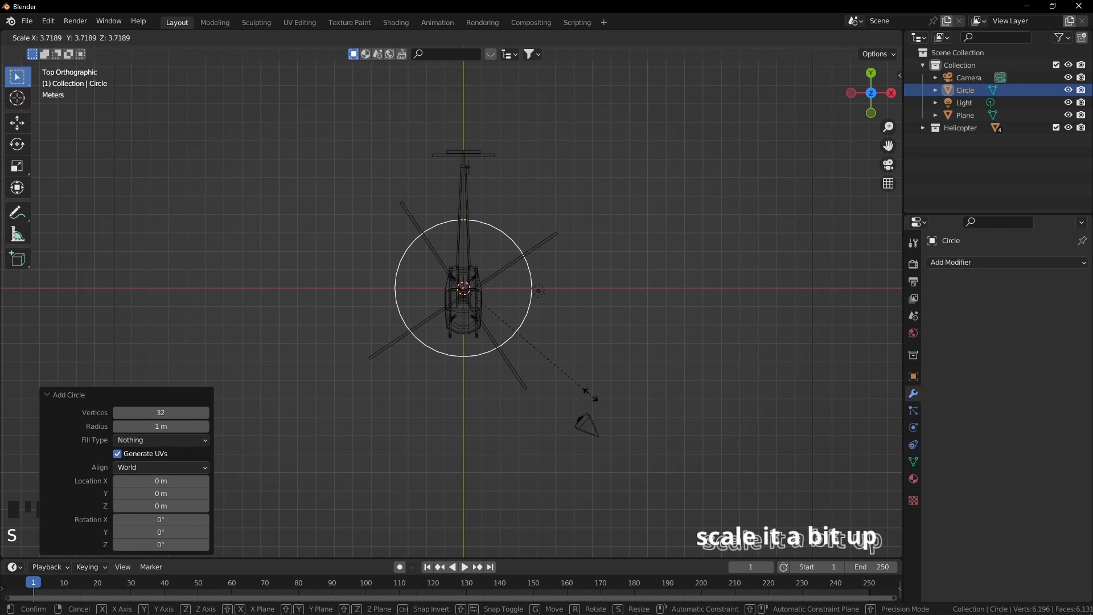
{"action": "left_click", "coordinate": [590, 393]}
{"action": "key", "text": "g"}
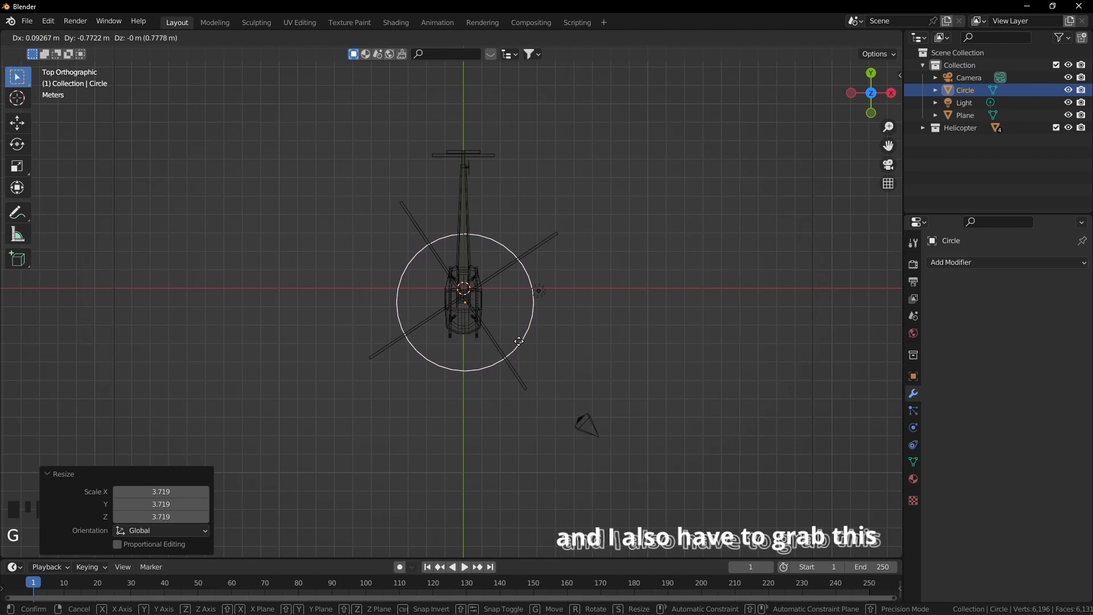
{"action": "left_click", "coordinate": [517, 341]}
Step: Enter Edit Mode on the circle and fill its outline with a face
{"action": "scroll", "coordinate": [511, 390], "scroll_direction": "down", "scroll_amount": 1}
{"action": "middle_click_drag", "start_coordinate": [511, 390], "coordinate": [529, 334]}
{"action": "key", "text": "Tab"}
{"action": "scroll", "coordinate": [501, 368], "scroll_direction": "up", "scroll_amount": 4}
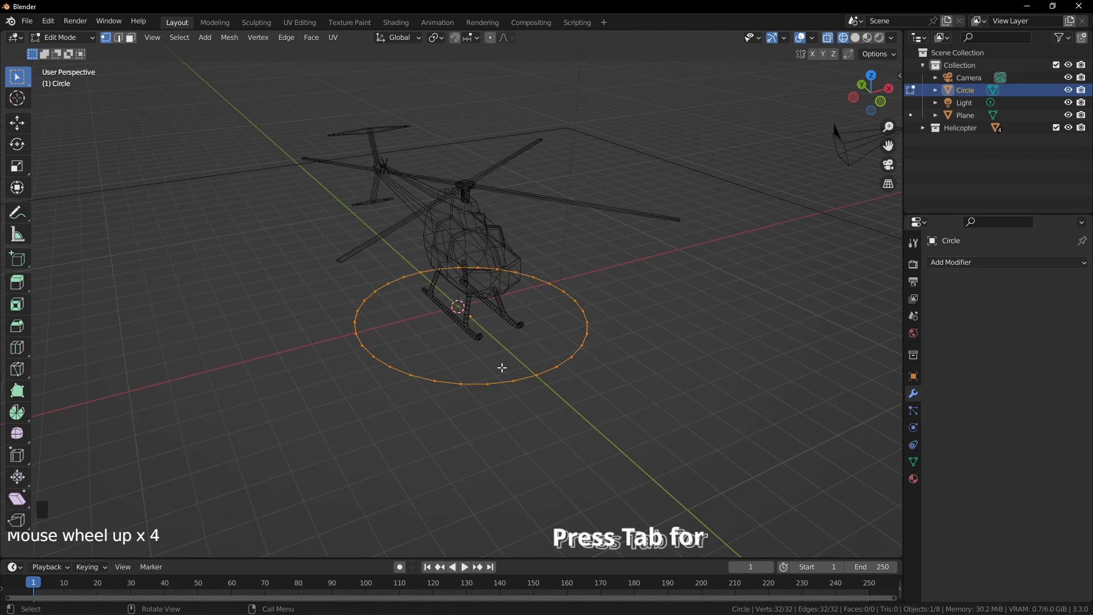
{"action": "key", "text": "f"}
{"action": "middle_click_drag", "start_coordinate": [512, 376], "coordinate": [507, 364]}
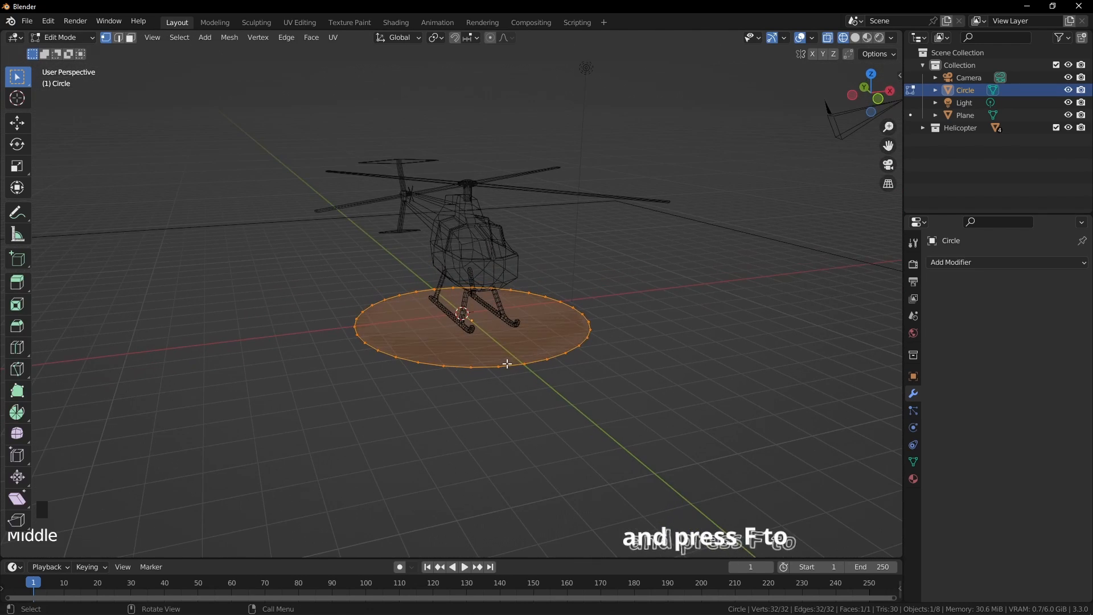
Step: In front view, extrude the circle's face up about 0.23 m to meet the underside of the landing skids
{"action": "key", "text": "KP_1"}
{"action": "scroll", "coordinate": [546, 381], "scroll_direction": "up", "scroll_amount": 9}
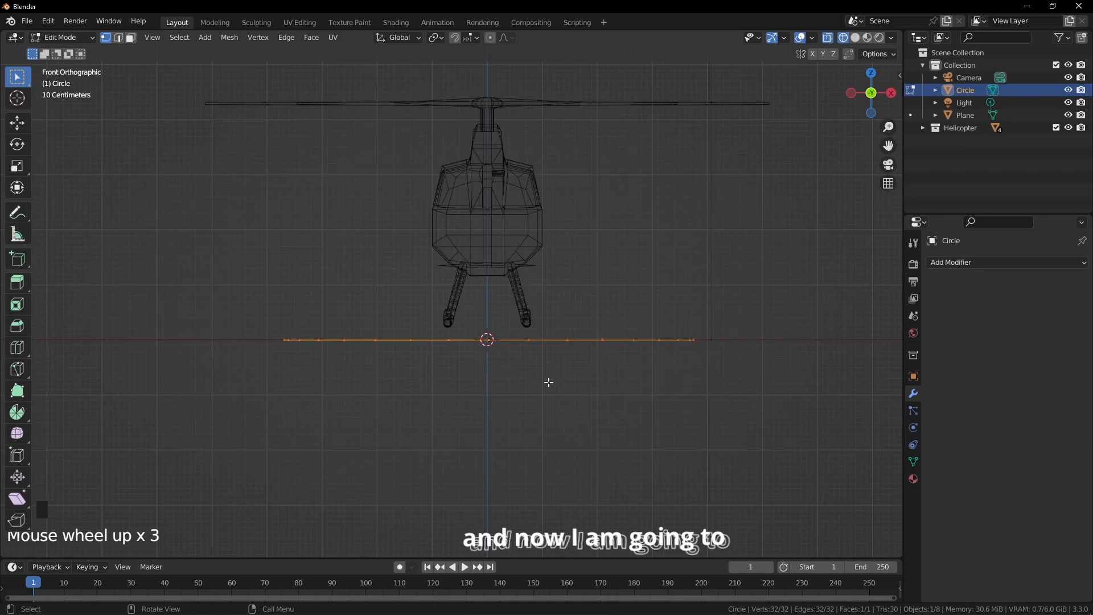
{"action": "key", "text": "e"}
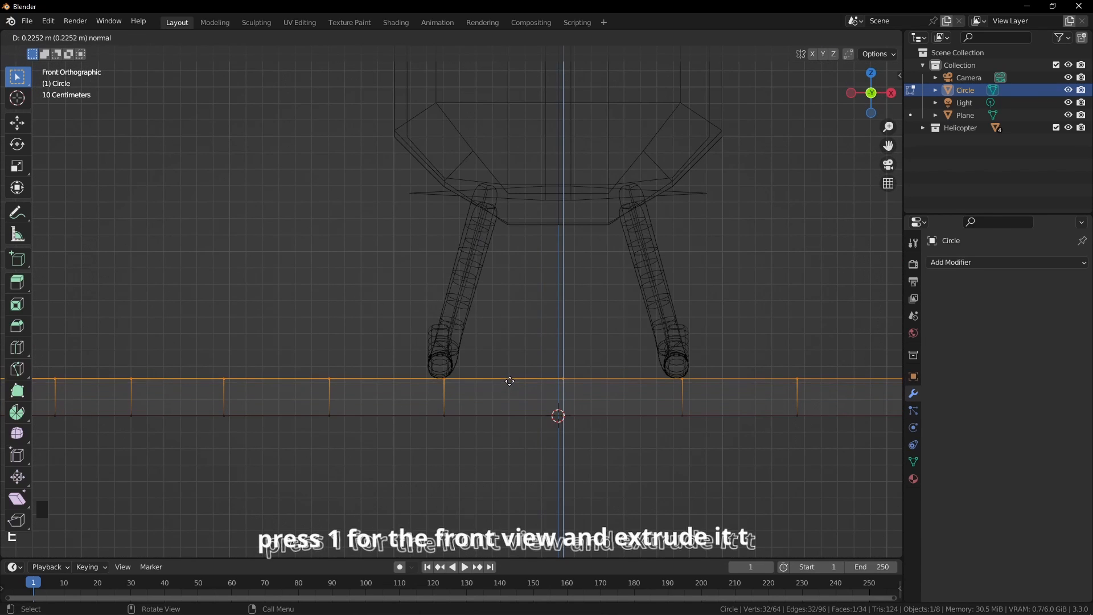
{"action": "left_click", "coordinate": [509, 380]}
{"action": "scroll", "coordinate": [476, 383], "scroll_direction": "down", "scroll_amount": 4}
{"action": "middle_click_drag", "start_coordinate": [456, 378], "coordinate": [510, 422]}
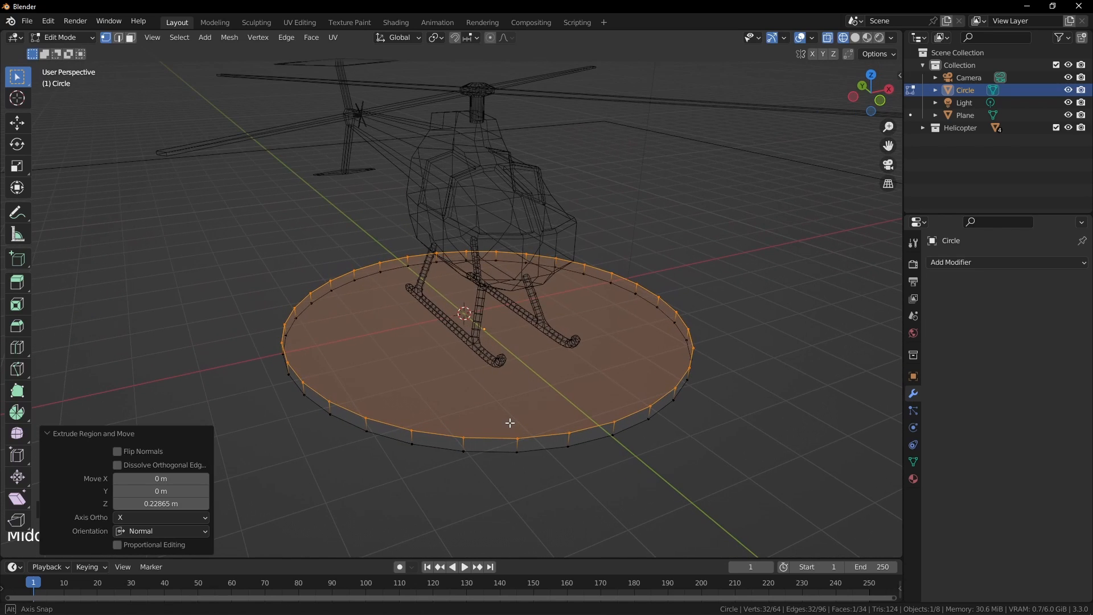
Step: Return to Object Mode with solid shading and rename the circle object as helepad
{"action": "scroll", "coordinate": [510, 422], "scroll_direction": "down", "scroll_amount": 3}
{"action": "scroll", "coordinate": [510, 422], "scroll_direction": "down", "scroll_amount": 2}
{"action": "key", "text": "Tab"}
{"action": "mouse_move", "coordinate": [513, 411]}
{"action": "middle_mouse_down"}
{"action": "mouse_move", "coordinate": [481, 368]}
{"action": "mouse_move", "coordinate": [464, 386]}
{"action": "mouse_move", "coordinate": [511, 375]}
{"action": "middle_mouse_up"}
{"action": "key", "text": "z"}
{"action": "left_click", "coordinate": [552, 393]}
{"action": "scroll", "coordinate": [464, 386], "scroll_direction": "up", "scroll_amount": 3}
{"action": "key", "text": "F2"}
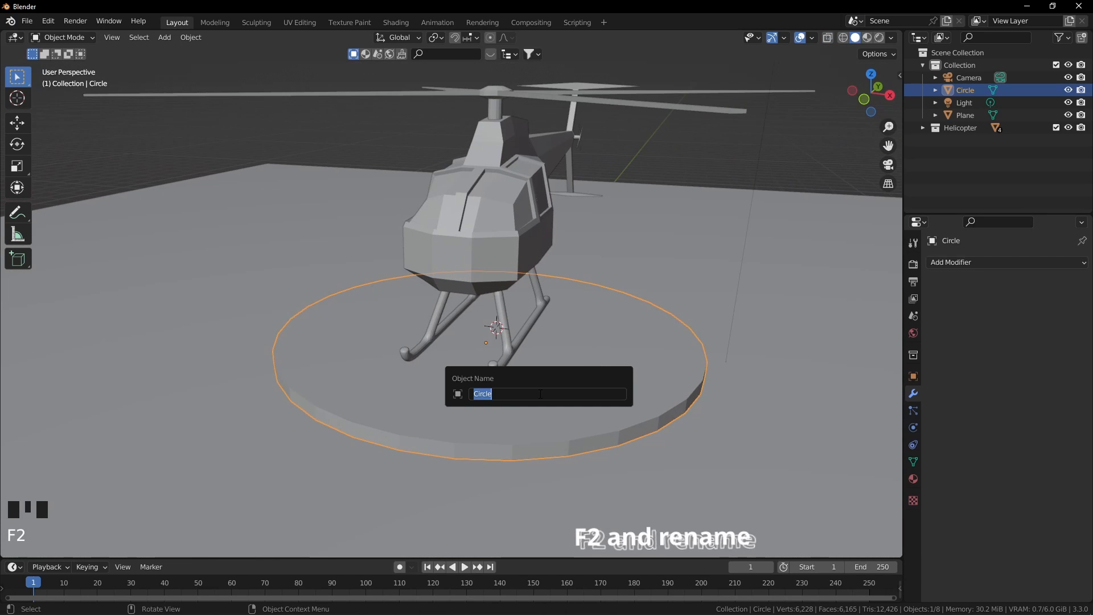
{"action": "key", "text": "Return"}
Step: Frame the helicopter and helipad in a three-quarter view from the front and align the camera to that view
{"action": "middle_click_drag", "start_coordinate": [541, 347], "coordinate": [560, 373]}
{"action": "scroll", "coordinate": [541, 328], "scroll_direction": "down", "scroll_amount": 4}
{"action": "left_click", "coordinate": [595, 365]}
{"action": "middle_click_drag", "start_coordinate": [603, 326], "coordinate": [562, 290]}
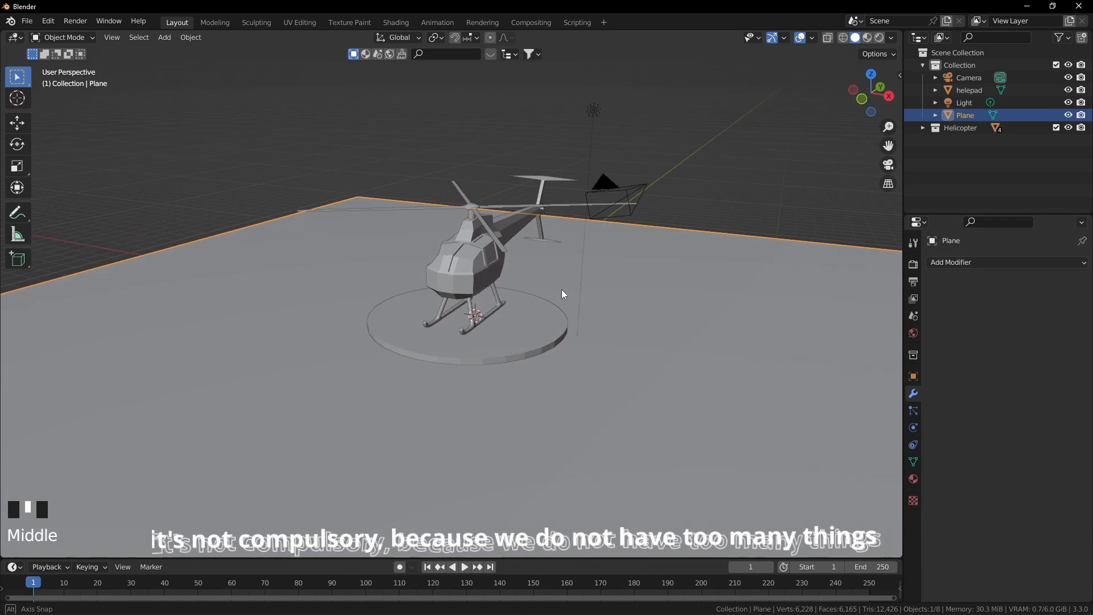
{"action": "middle_click_drag", "start_coordinate": [529, 249], "coordinate": [455, 237], "text": "shift"}
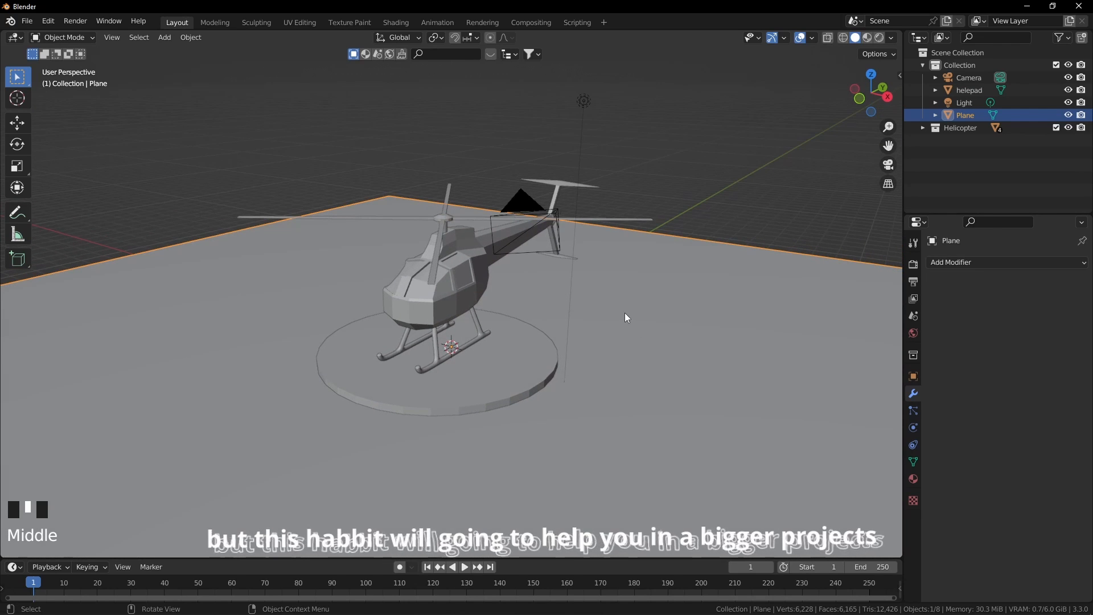
{"action": "key", "text": "ctrl+alt+KP_0"}
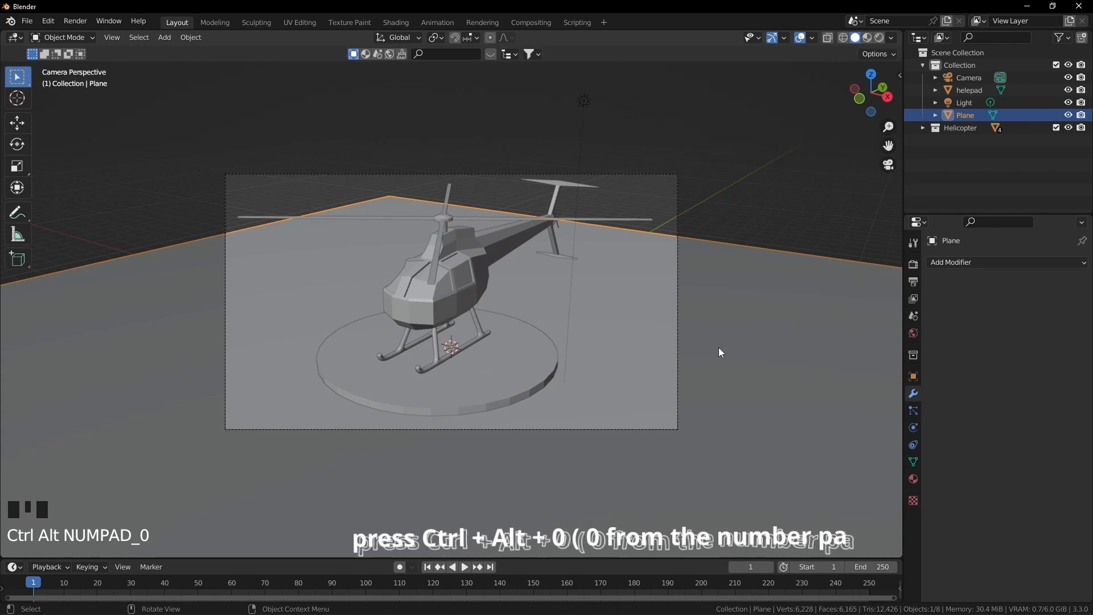
Step: Lock the camera to the view and reframe it with more space around the helicopter and helipad
{"action": "key", "text": "n"}
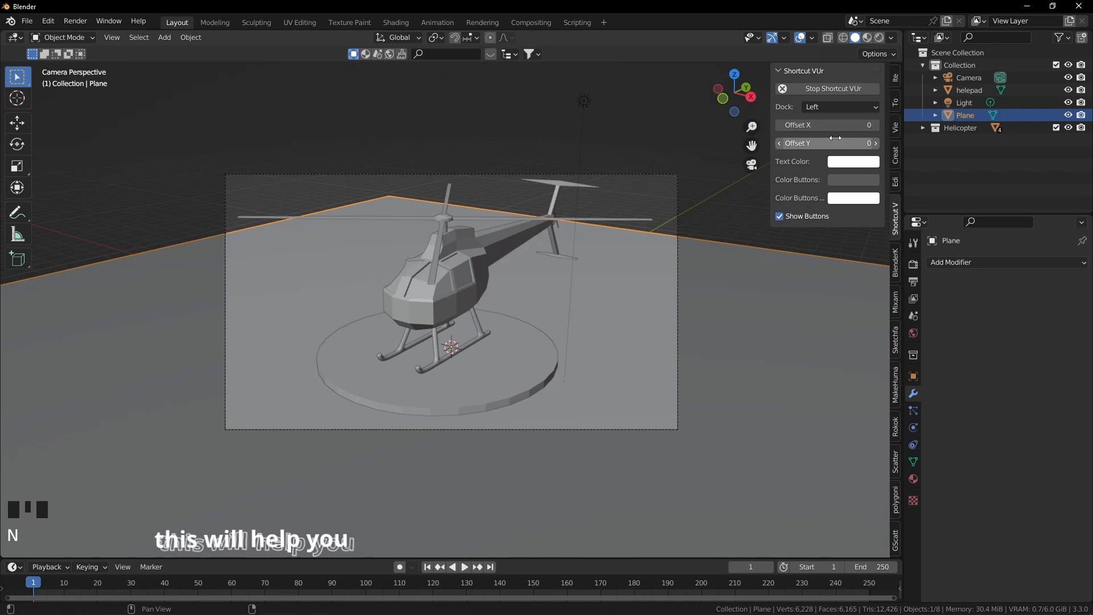
{"action": "left_click", "coordinate": [893, 109]}
{"action": "left_click", "coordinate": [894, 127]}
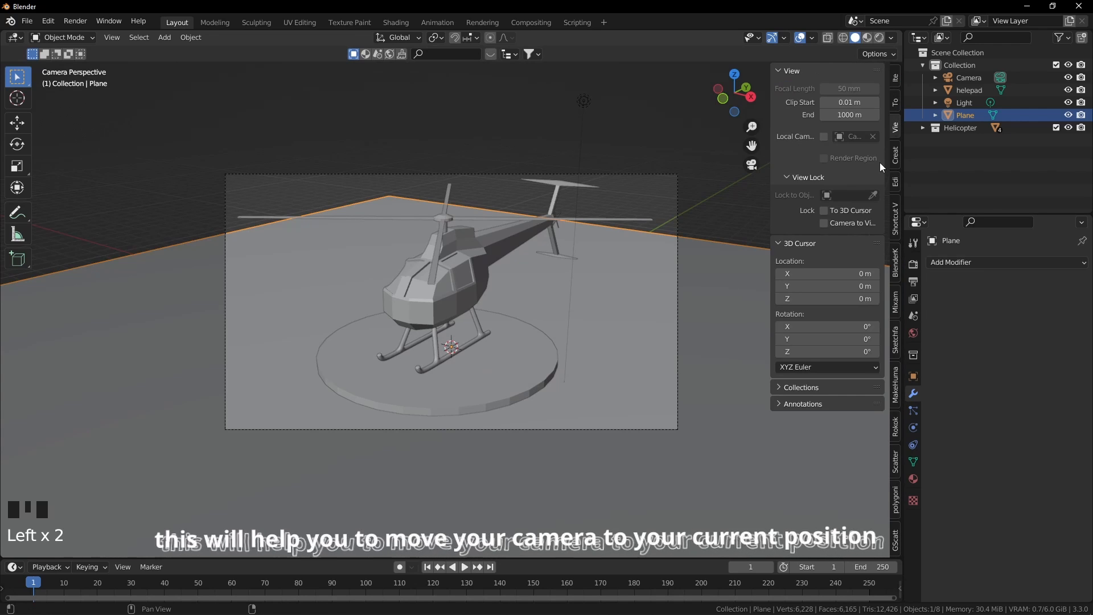
{"action": "left_click", "coordinate": [824, 223]}
{"action": "middle_click_drag", "start_coordinate": [491, 314], "coordinate": [487, 285], "text": "shift"}
{"action": "scroll", "coordinate": [504, 286], "scroll_direction": "down", "scroll_amount": 2}
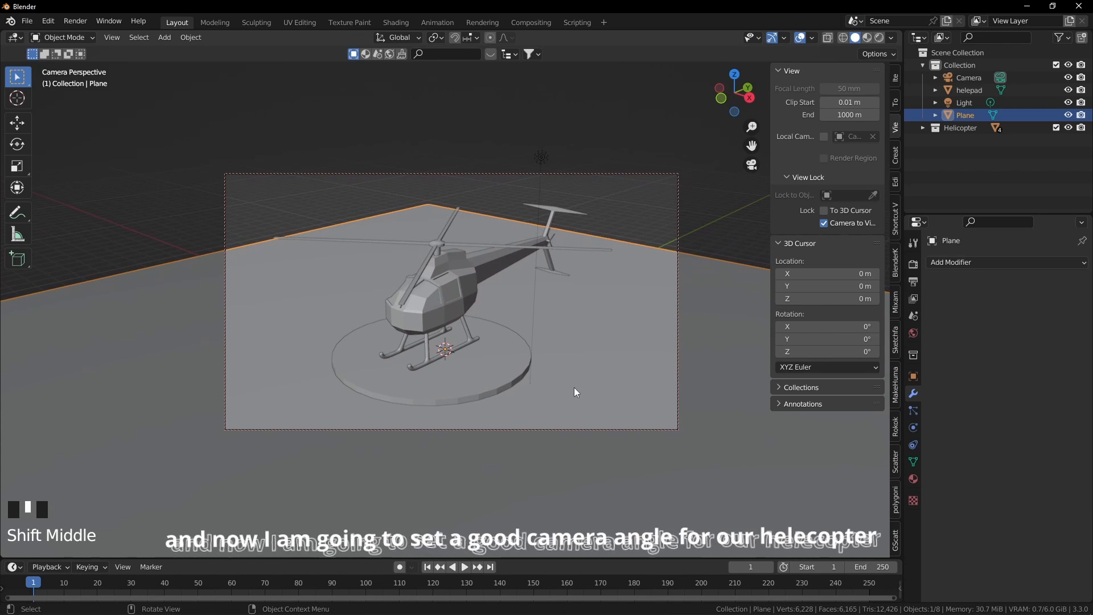
{"action": "left_click", "coordinate": [579, 354]}
{"action": "key", "text": "n"}
Step: Delete the default light and add an area light at the world origin
{"action": "left_click", "coordinate": [545, 160]}
{"action": "key", "text": "x"}
{"action": "left_click", "coordinate": [591, 257]}
{"action": "key", "text": "shift+a"}
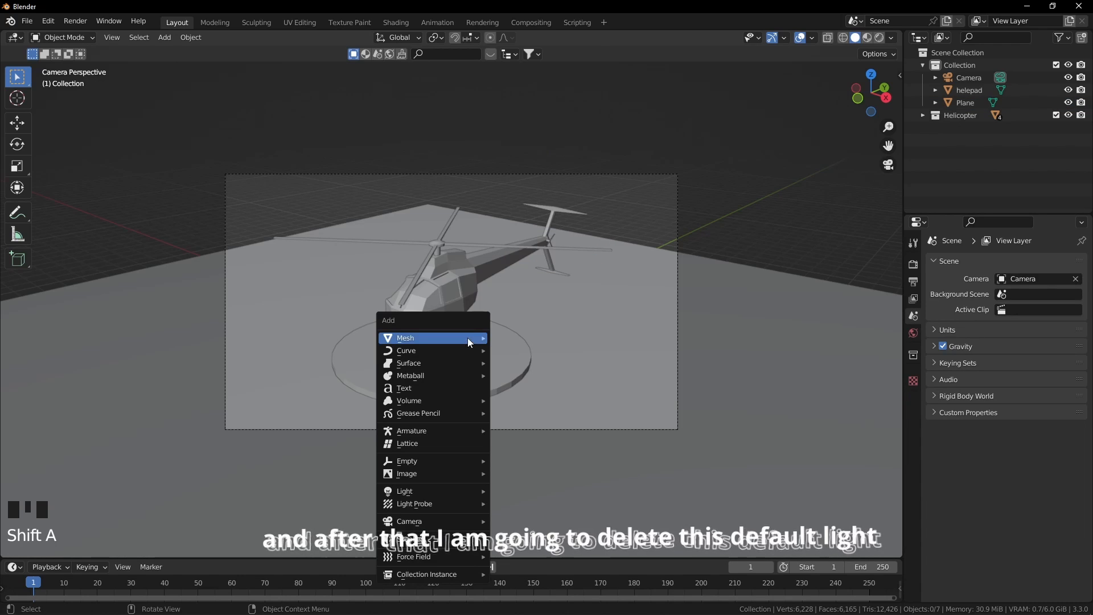
{"action": "mouse_move", "coordinate": [429, 493]}
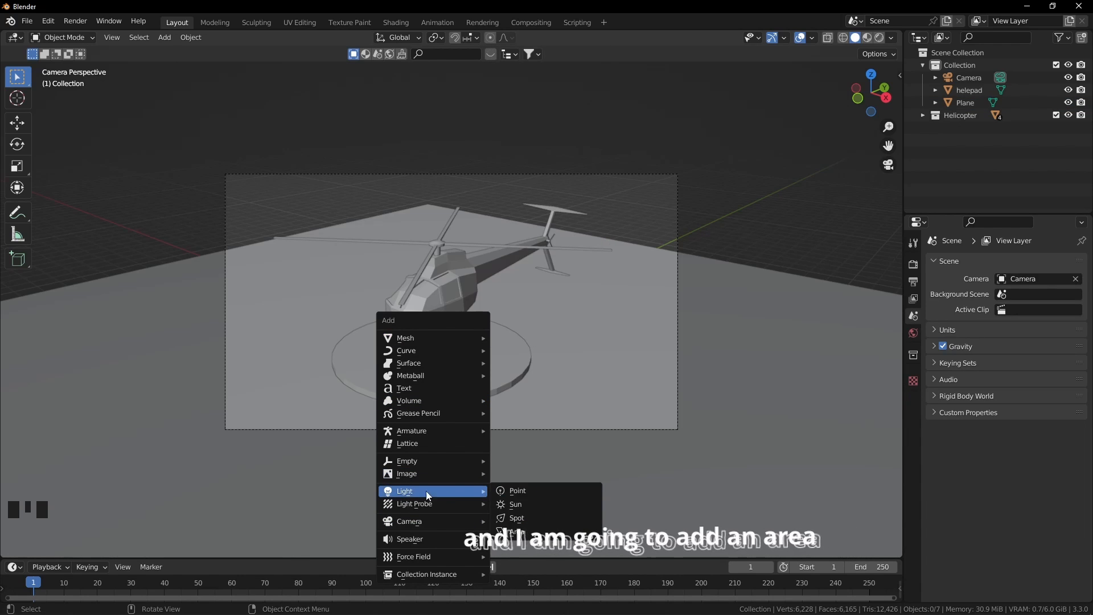
{"action": "left_click", "coordinate": [515, 531]}
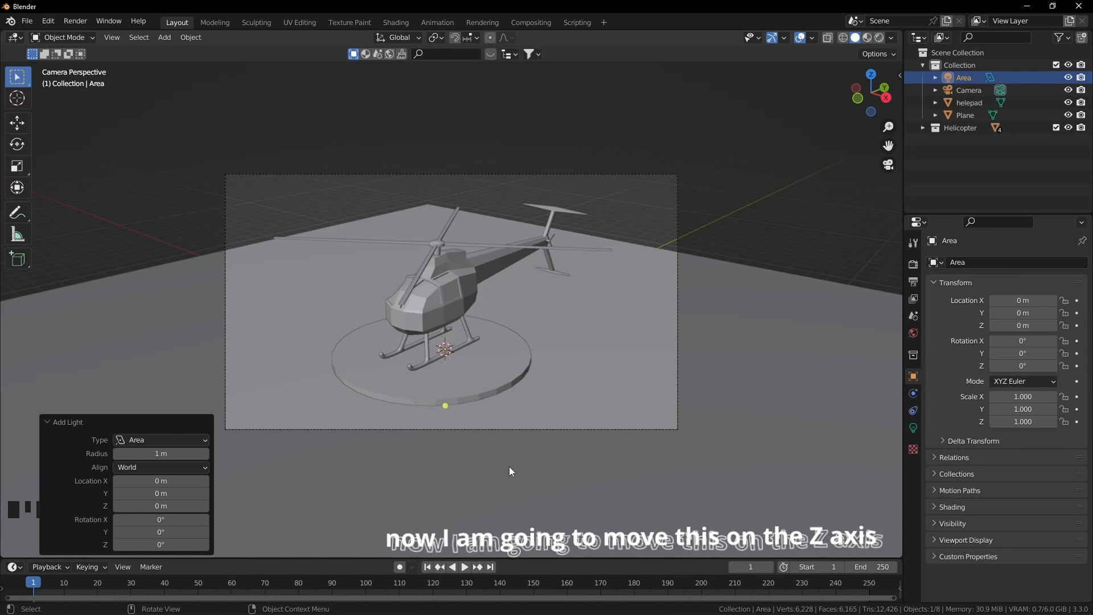
Step: Raise the area light about 9.39 m along the Z axis and scale it up to about 2.57
{"action": "key", "text": "g"}
{"action": "key", "text": "z"}
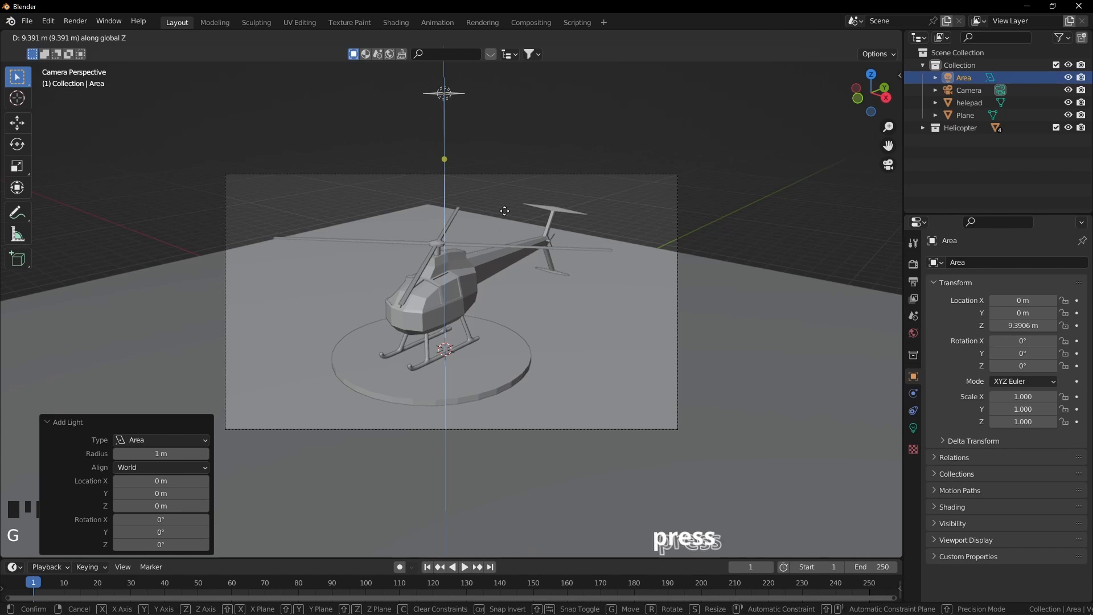
{"action": "left_click", "coordinate": [504, 210]}
{"action": "key", "text": "s"}
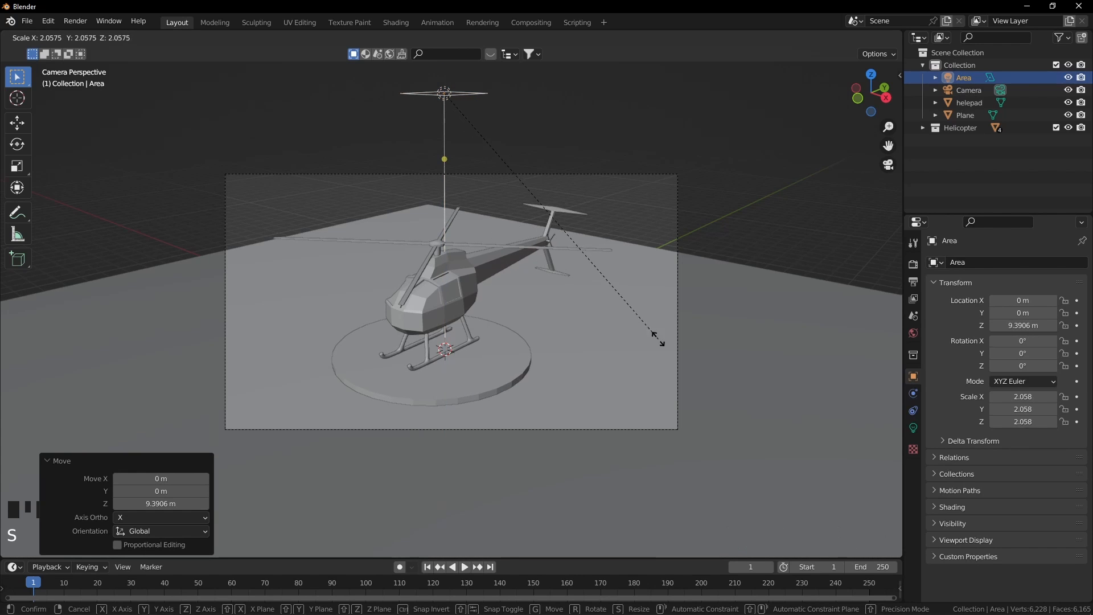
{"action": "left_click", "coordinate": [699, 409]}
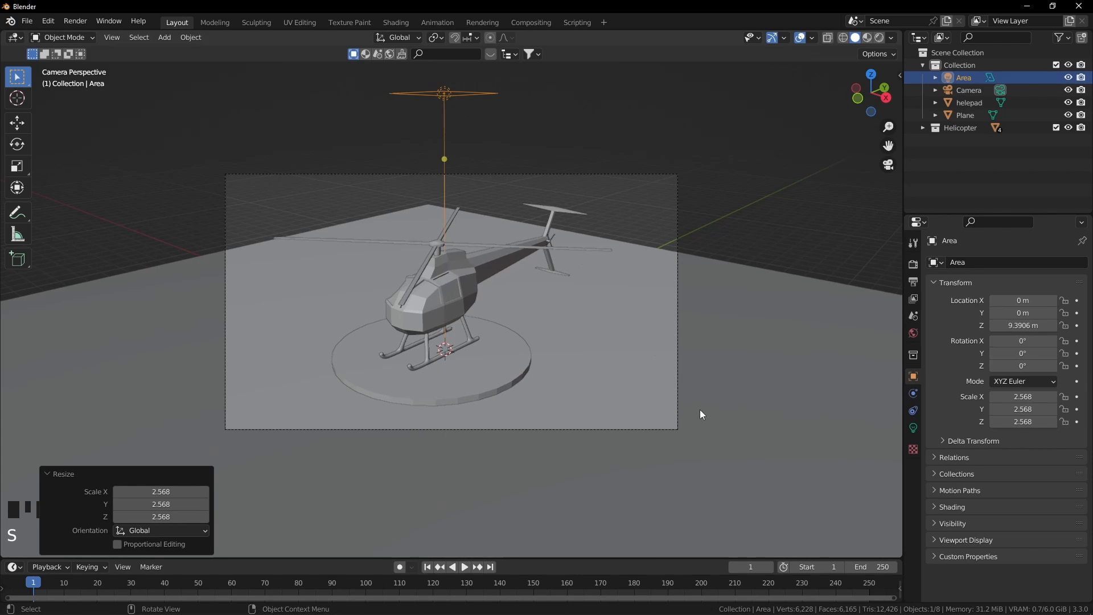
Step: Set the area light's power to 2000 W and its color to a pale warm yellow
{"action": "left_click", "coordinate": [913, 334]}
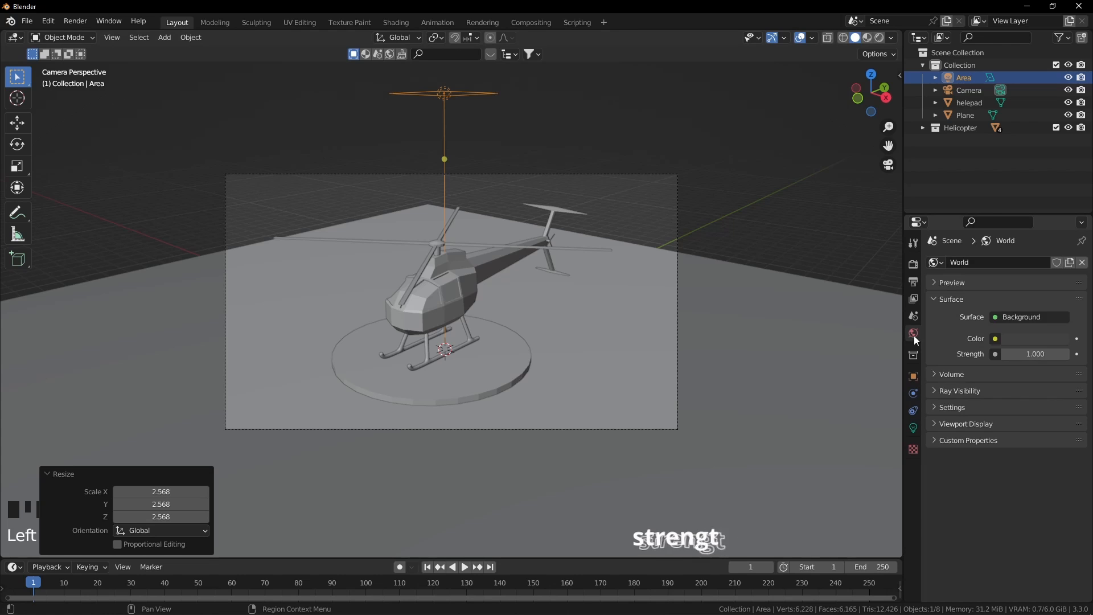
{"action": "left_click", "coordinate": [912, 428]}
{"action": "left_click", "coordinate": [1025, 333]}
{"action": "left_click", "coordinate": [1023, 347]}
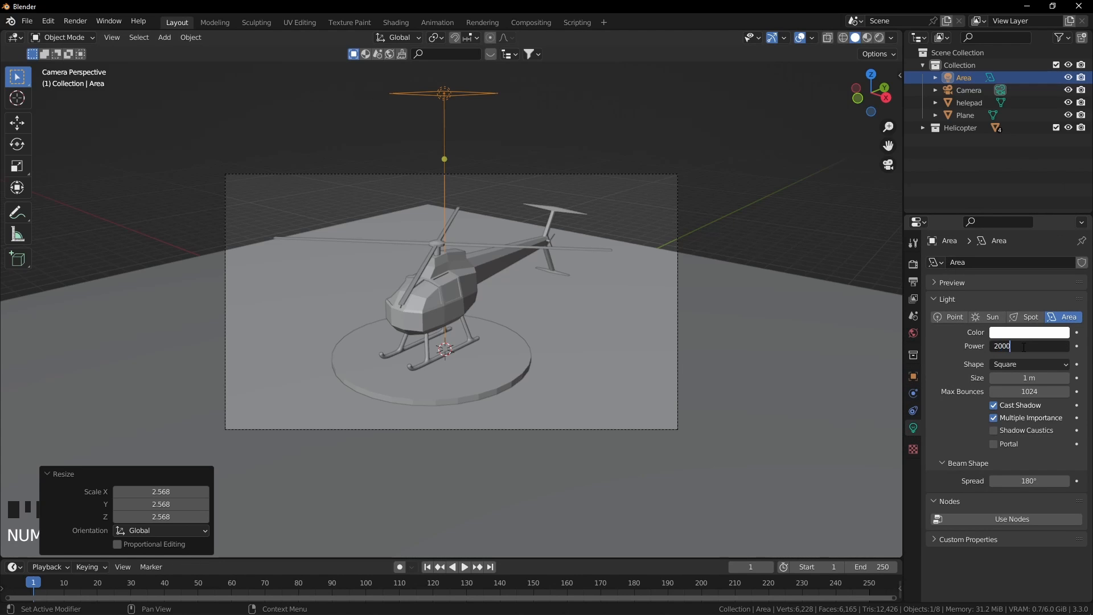
{"action": "left_click", "coordinate": [1025, 336]}
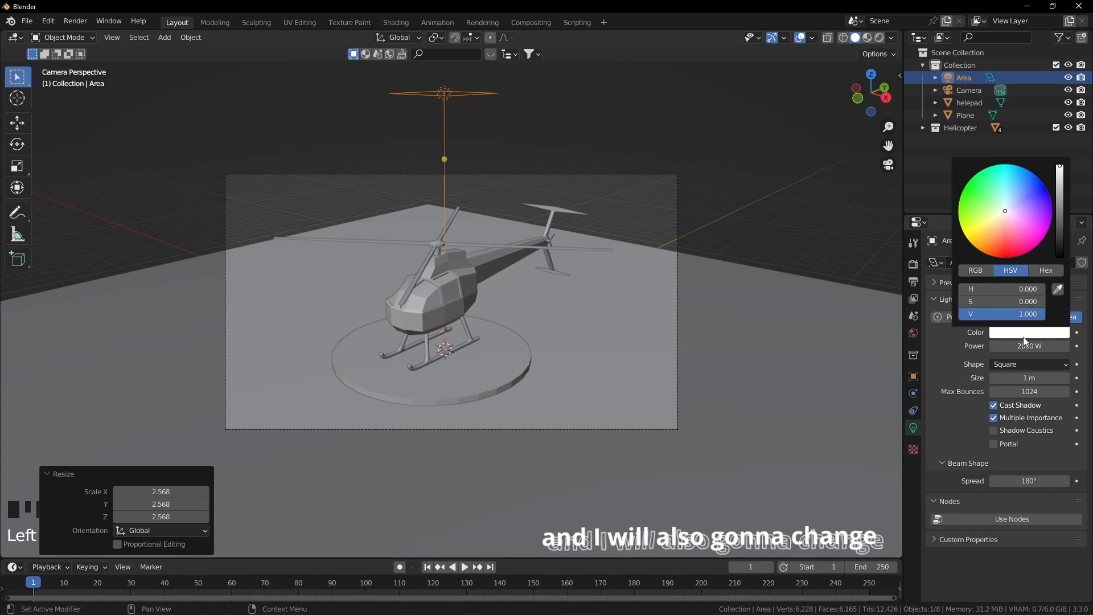
{"action": "left_click", "coordinate": [993, 221]}
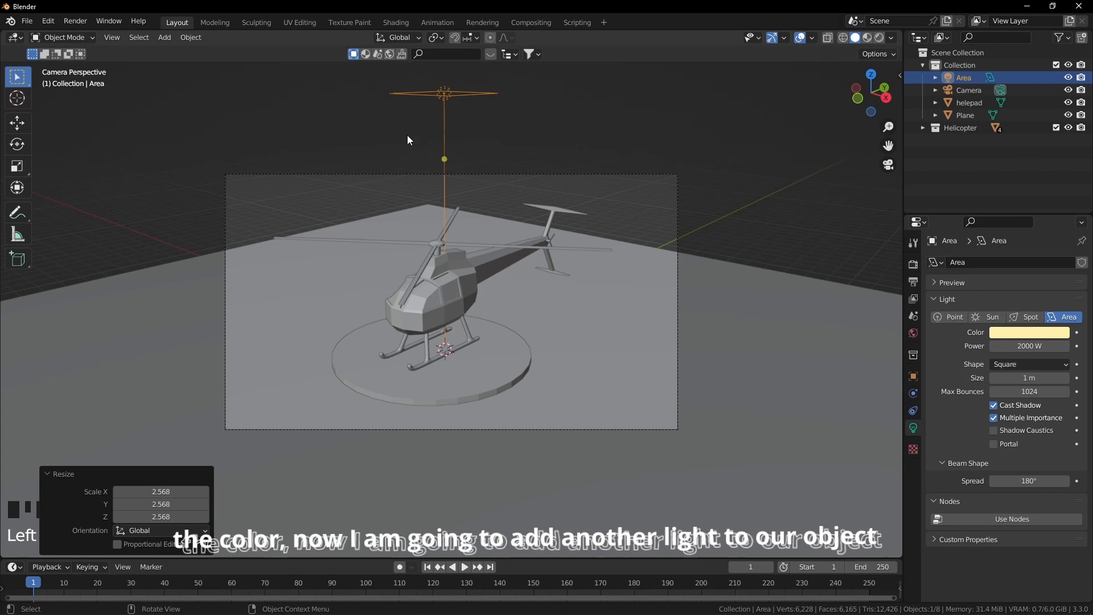
Step: Add a sun light at the origin and raise it about 8.46 m along the Z axis
{"action": "key", "text": "shift+a"}
{"action": "mouse_move", "coordinate": [378, 224]}
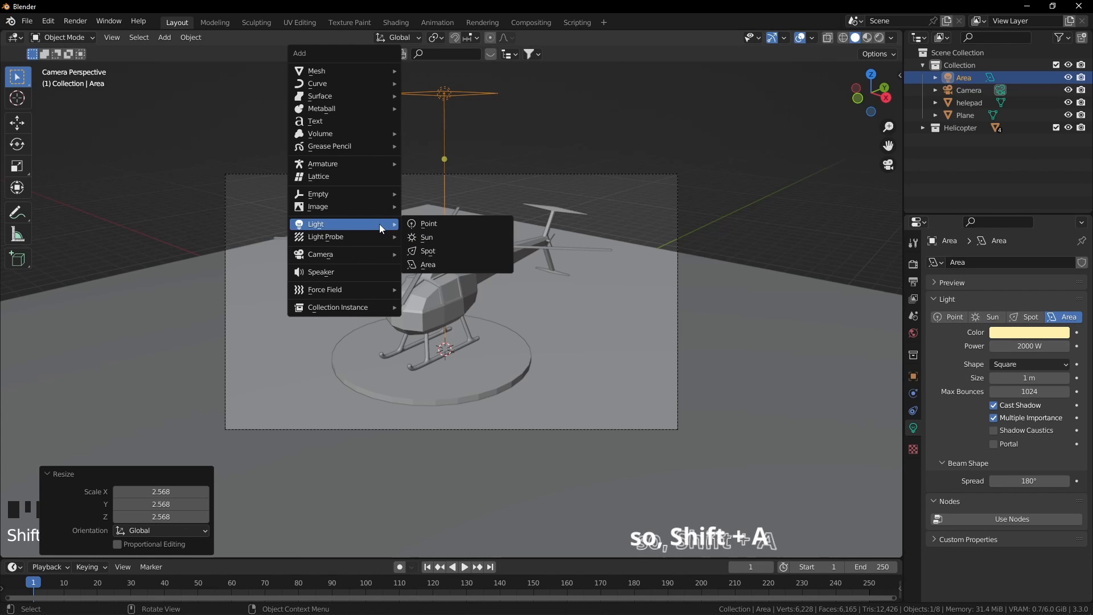
{"action": "left_click", "coordinate": [429, 237]}
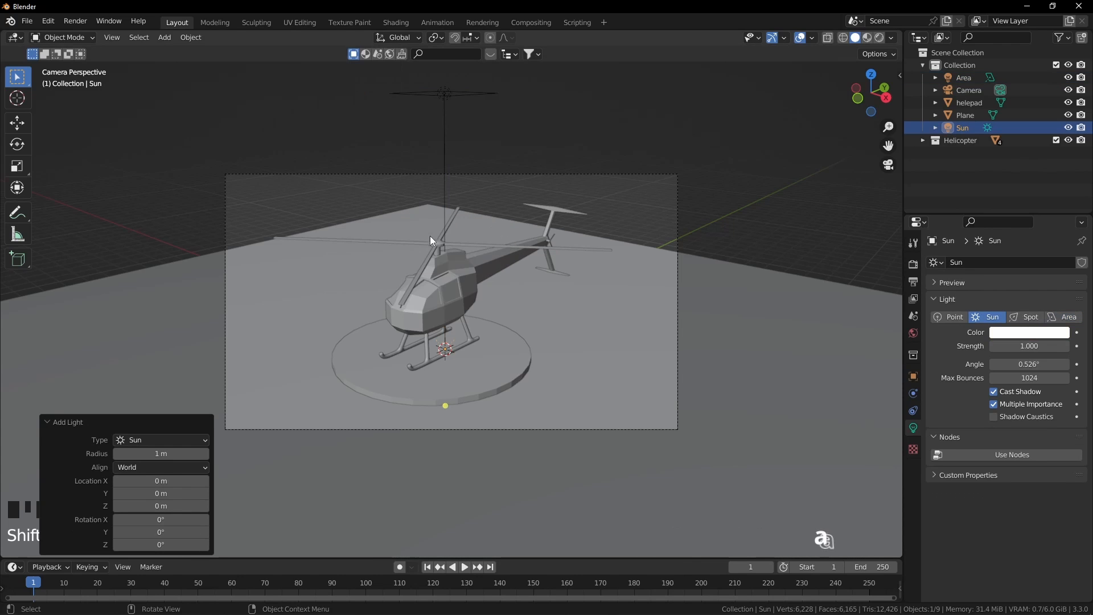
{"action": "key", "text": "g"}
{"action": "key", "text": "z"}
{"action": "left_click", "coordinate": [539, 186]}
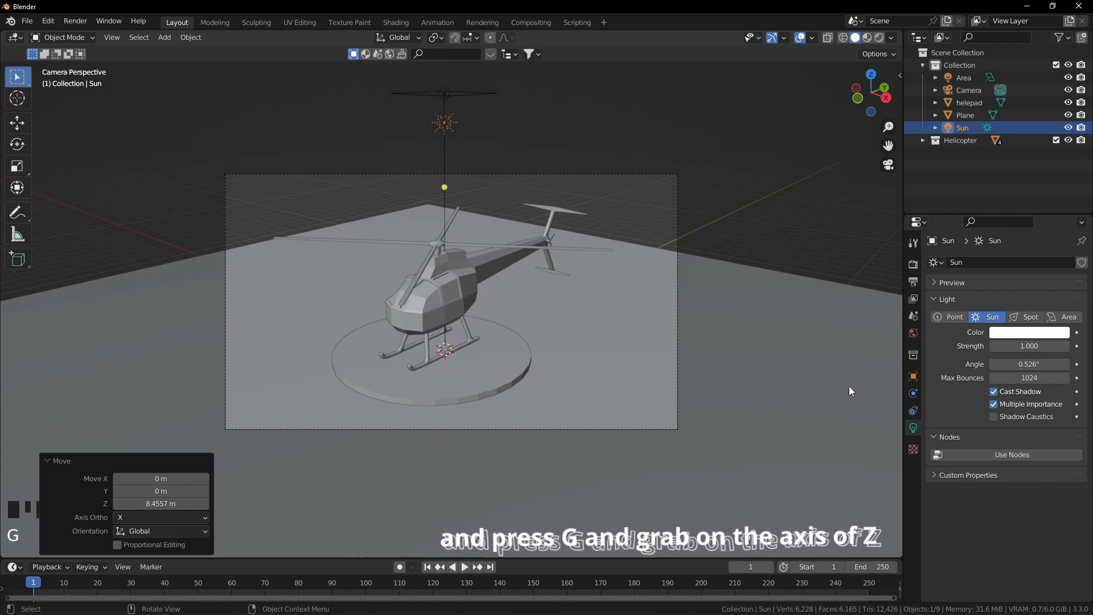
Step: Add a Track To constraint to the sun light with the helicopter body, Cube, as its target
{"action": "left_click", "coordinate": [913, 412]}
{"action": "left_click", "coordinate": [987, 262]}
{"action": "left_click", "coordinate": [970, 352]}
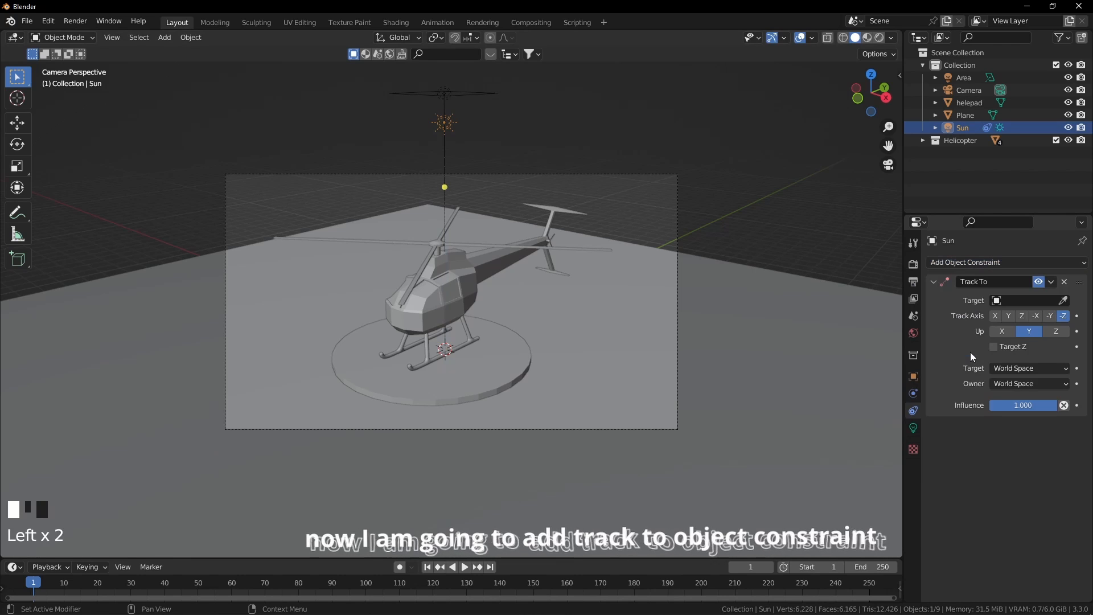
{"action": "left_click", "coordinate": [1022, 300]}
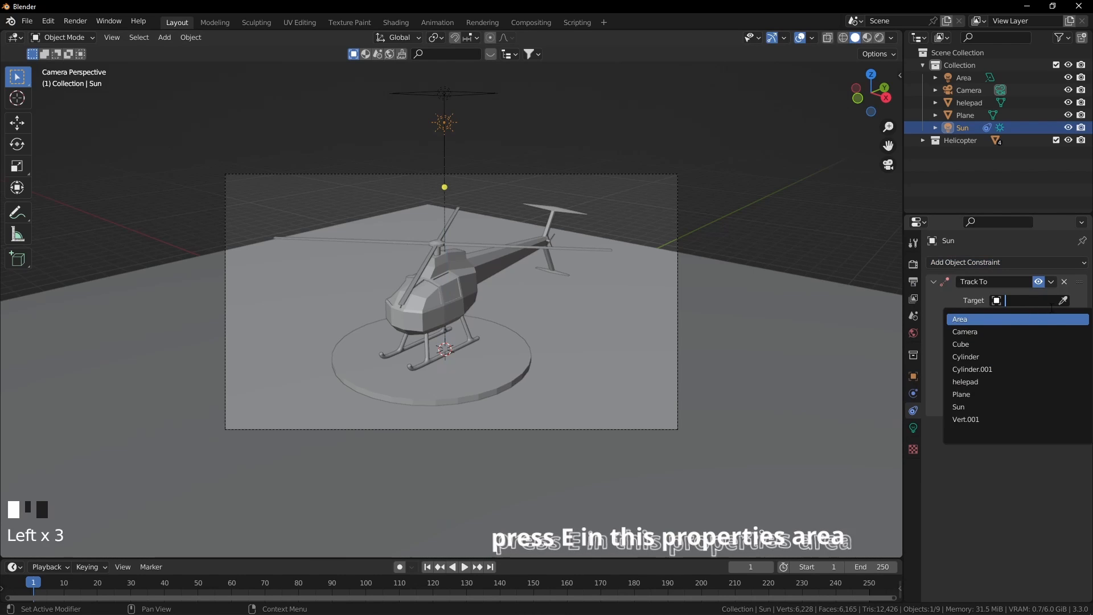
{"action": "left_click", "coordinate": [1063, 300]}
{"action": "left_click", "coordinate": [445, 313]}
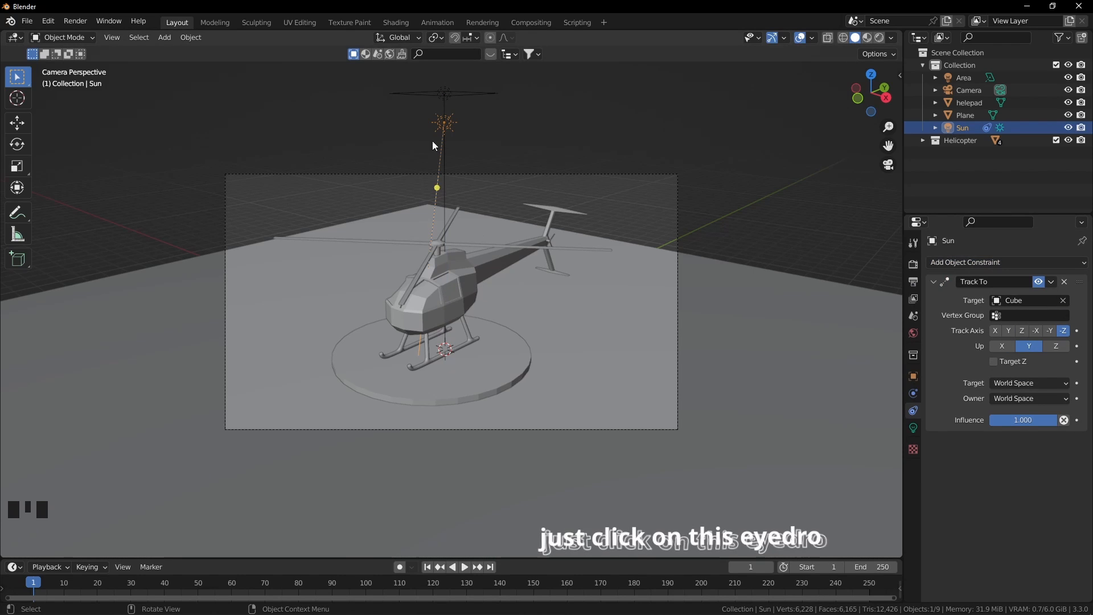
Step: In front view, move the sun light about 13.19 m along negative X and about 0.32 m up
{"action": "key", "text": "KP_1"}
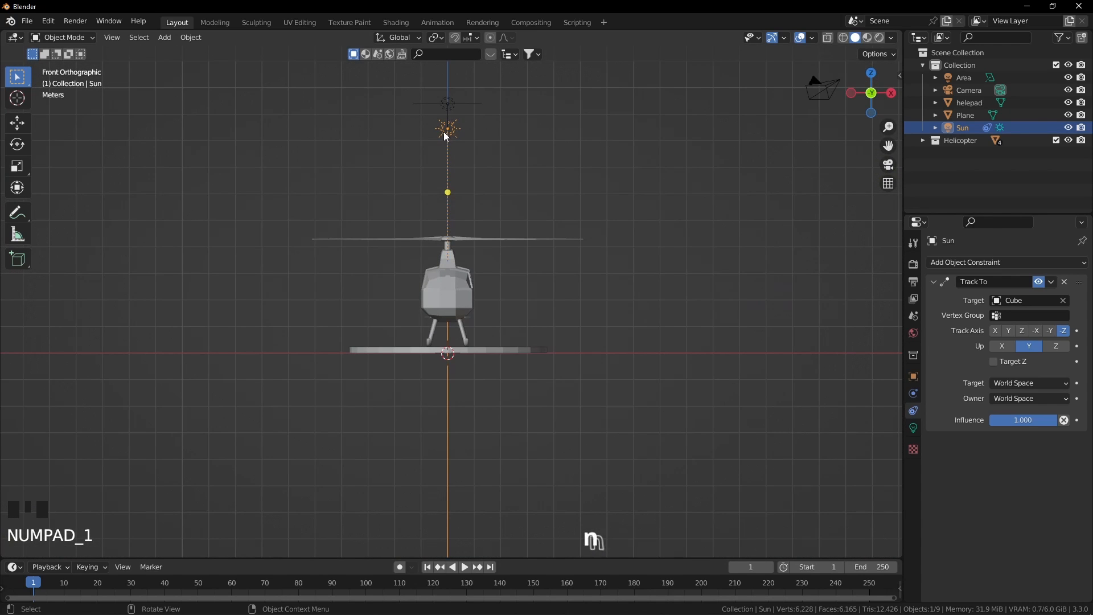
{"action": "key", "text": "g"}
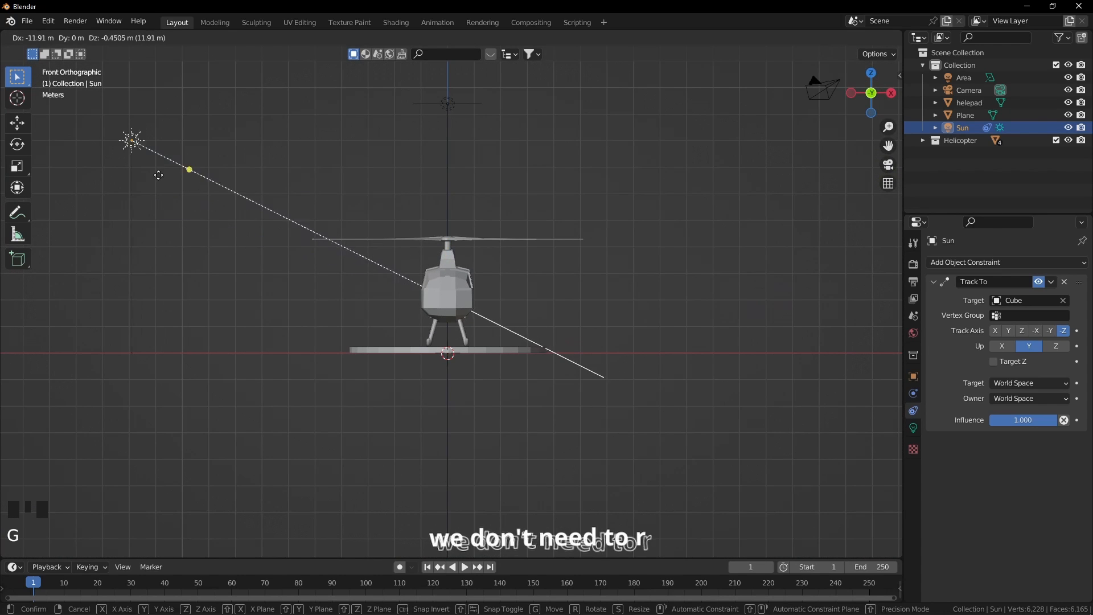
{"action": "left_click", "coordinate": [130, 157]}
Step: In top view, move the sun light along negative Y so it sits diagonally in front of the helicopter
{"action": "middle_click_drag", "start_coordinate": [254, 285], "coordinate": [381, 329]}
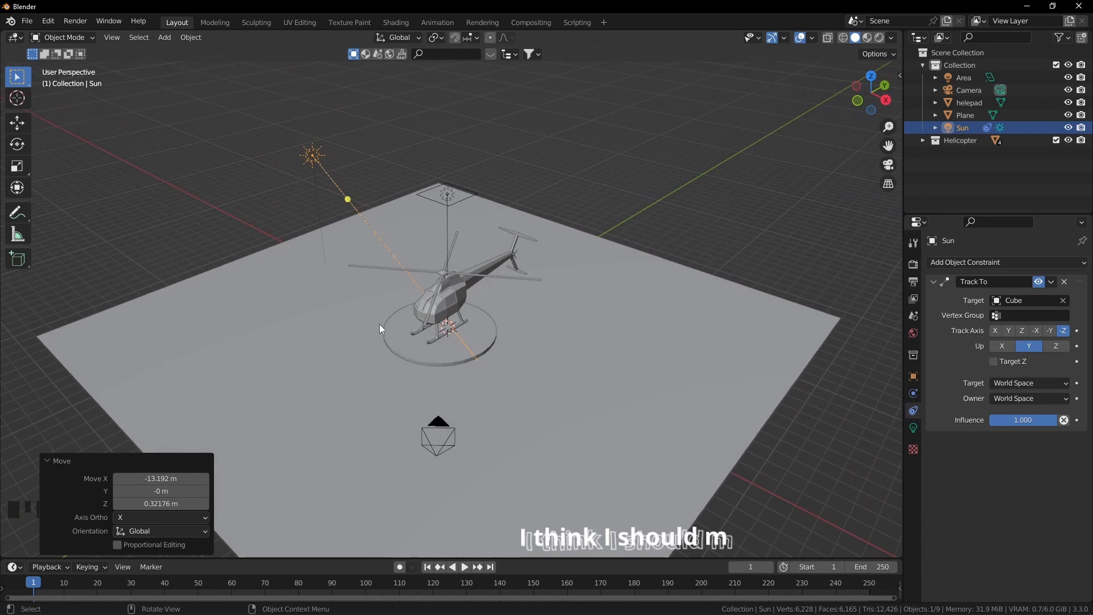
{"action": "key", "text": "KP_7"}
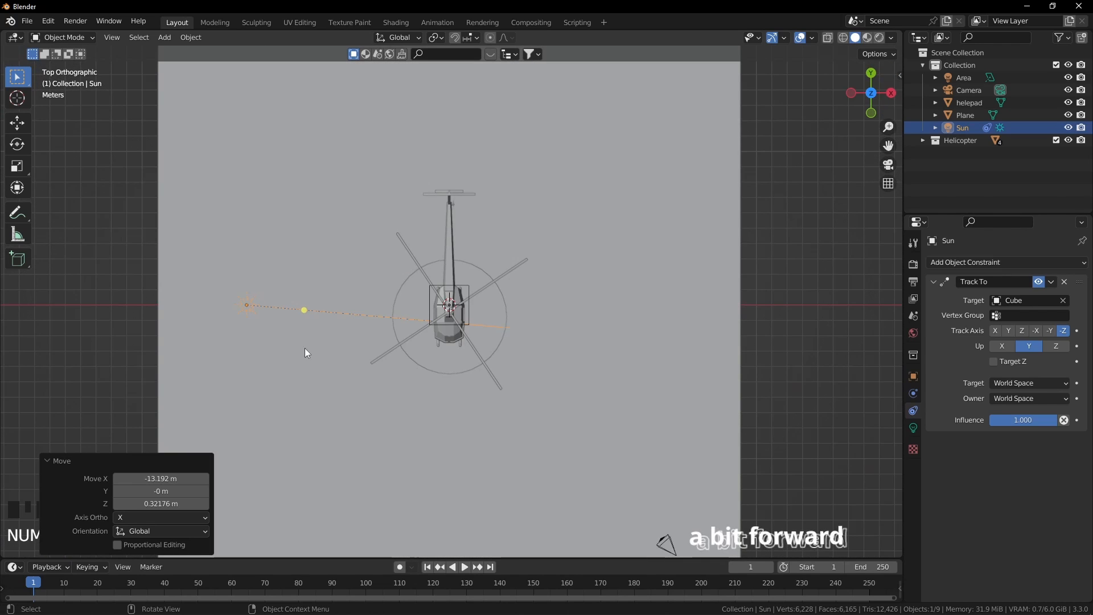
{"action": "scroll", "coordinate": [314, 322], "scroll_direction": "down", "scroll_amount": 3}
{"action": "key", "text": "g"}
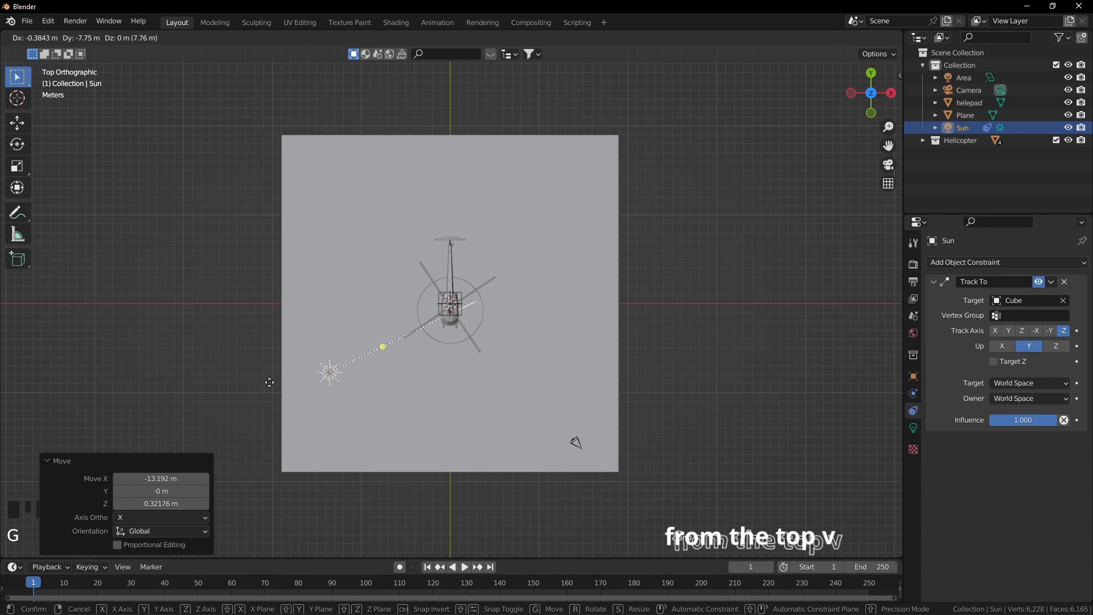
{"action": "left_click", "coordinate": [282, 388]}
Step: Scale the area light up by about 4.78 and move it about 4.34 m along the X axis
{"action": "left_click", "coordinate": [453, 299]}
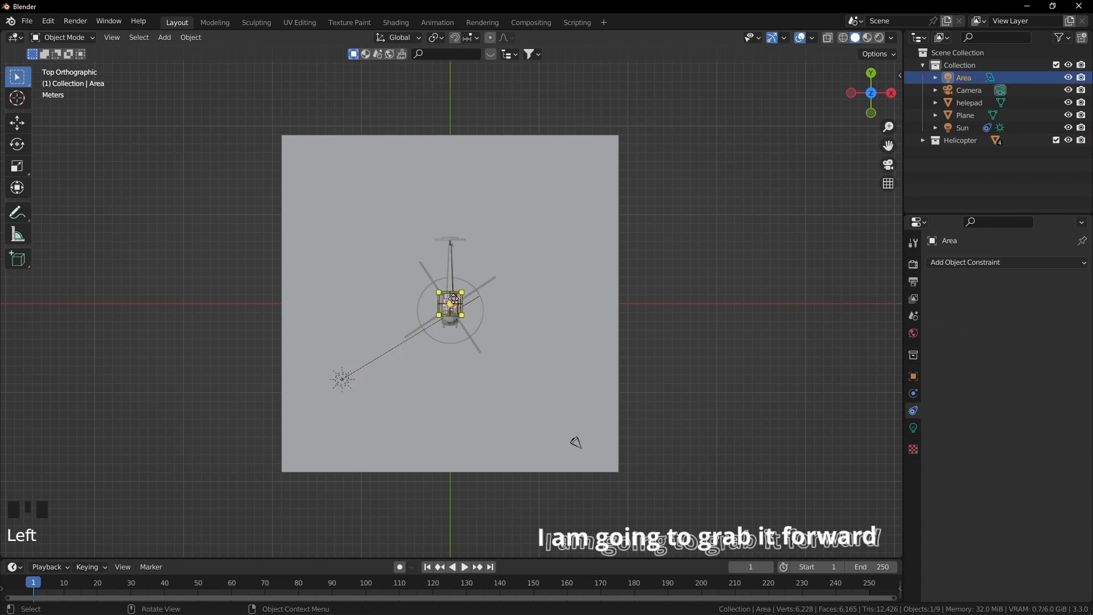
{"action": "key", "text": "s"}
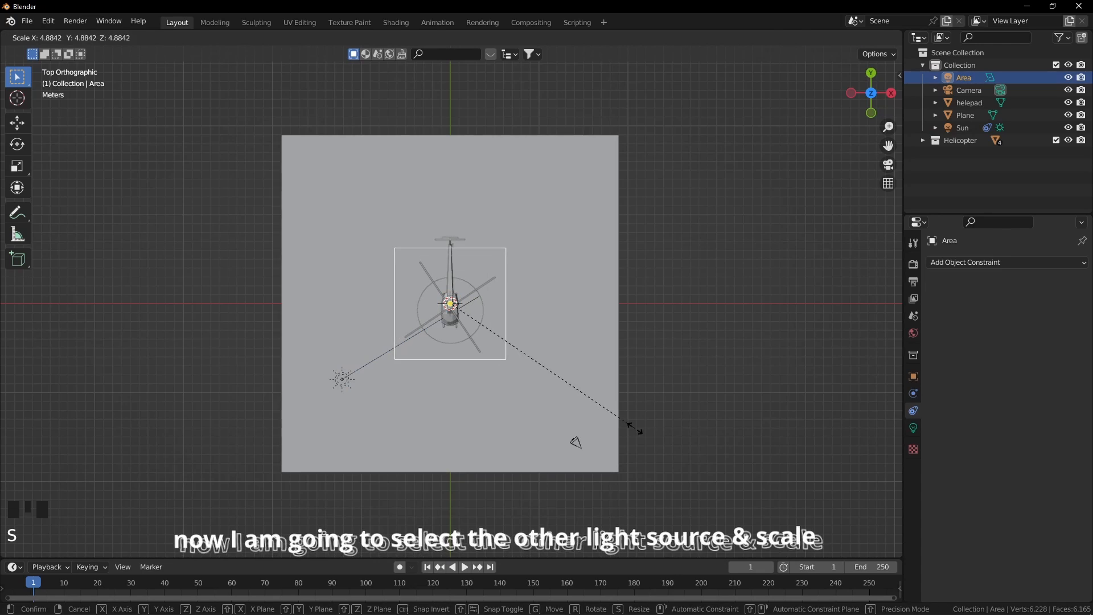
{"action": "left_click", "coordinate": [629, 429]}
{"action": "middle_click_drag", "start_coordinate": [524, 296], "coordinate": [486, 255]}
{"action": "key", "text": "g"}
{"action": "key", "text": "y"}
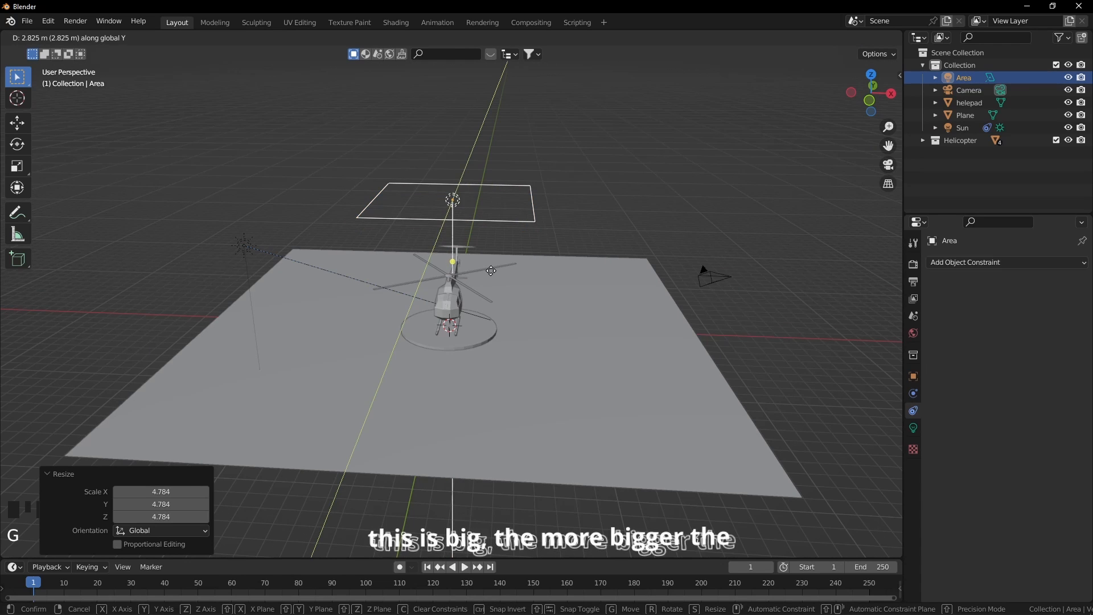
{"action": "key", "text": "x"}
{"action": "left_click", "coordinate": [542, 222]}
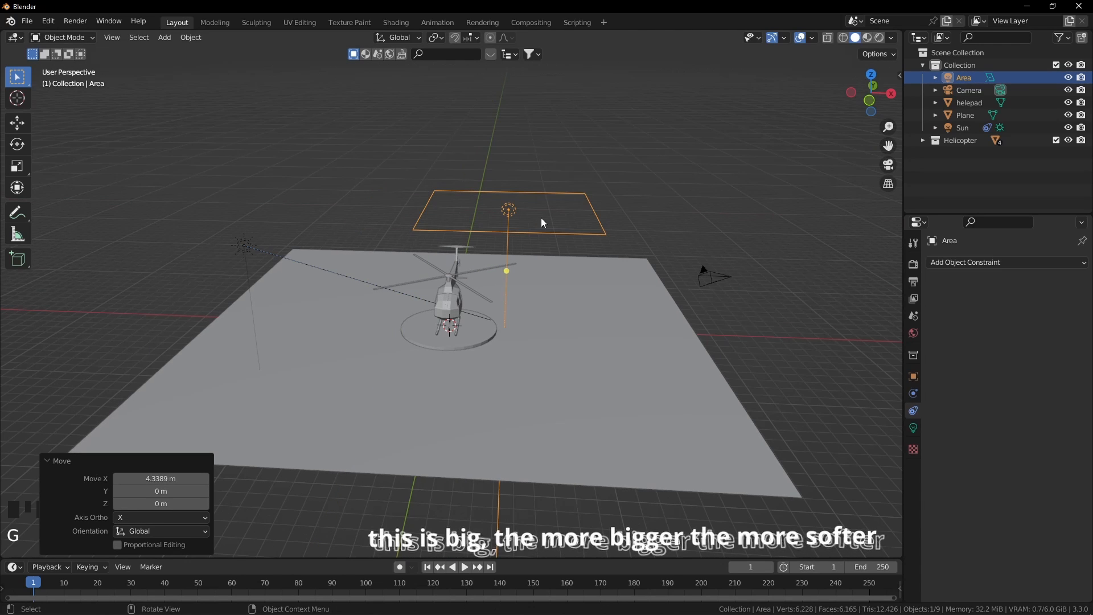
Step: Add a Track To constraint to the area light with the helicopter body, Cube, as its target
{"action": "left_click", "coordinate": [977, 260]}
{"action": "left_click", "coordinate": [963, 358]}
{"action": "left_click", "coordinate": [1025, 300]}
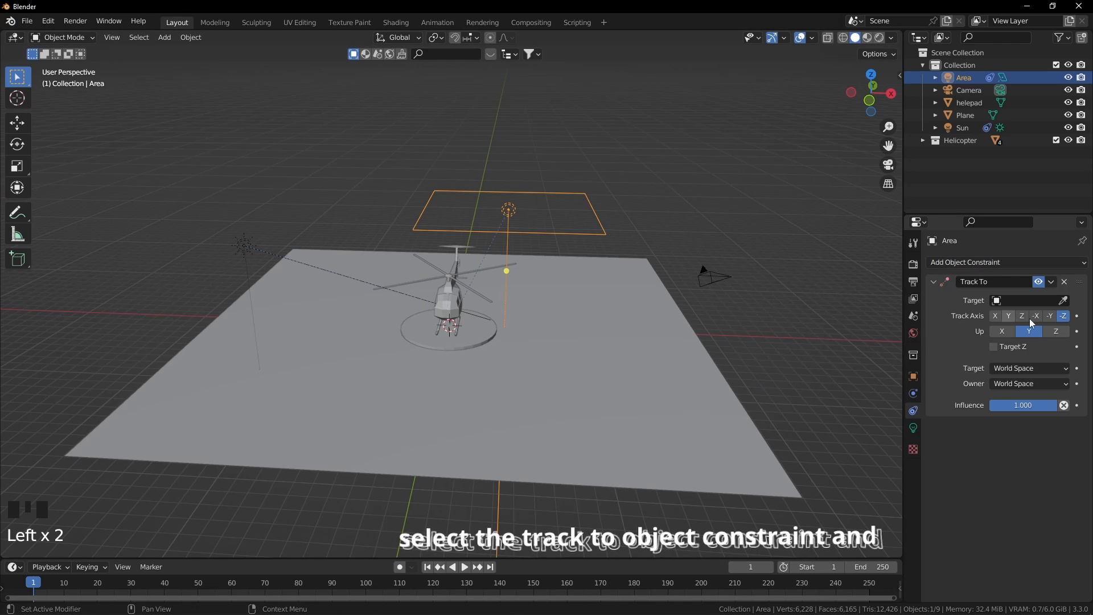
{"action": "left_click", "coordinate": [456, 297]}
{"action": "middle_click_drag", "start_coordinate": [503, 319], "coordinate": [456, 316]}
Step: Select the helicopter body and rename its material to Metal
{"action": "scroll", "coordinate": [459, 316], "scroll_direction": "up", "scroll_amount": 4}
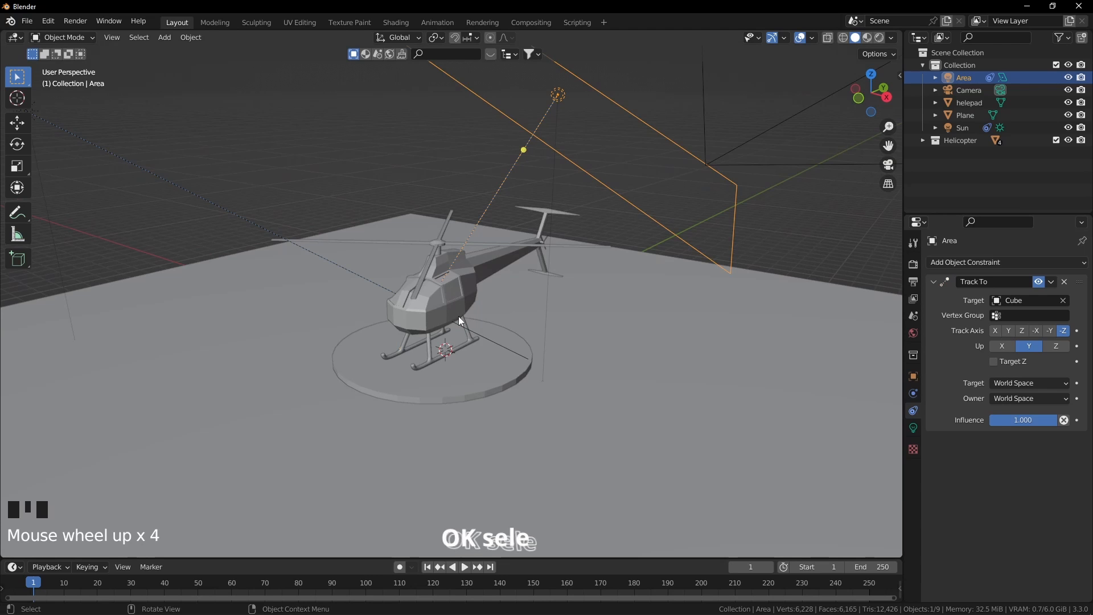
{"action": "left_click", "coordinate": [444, 296]}
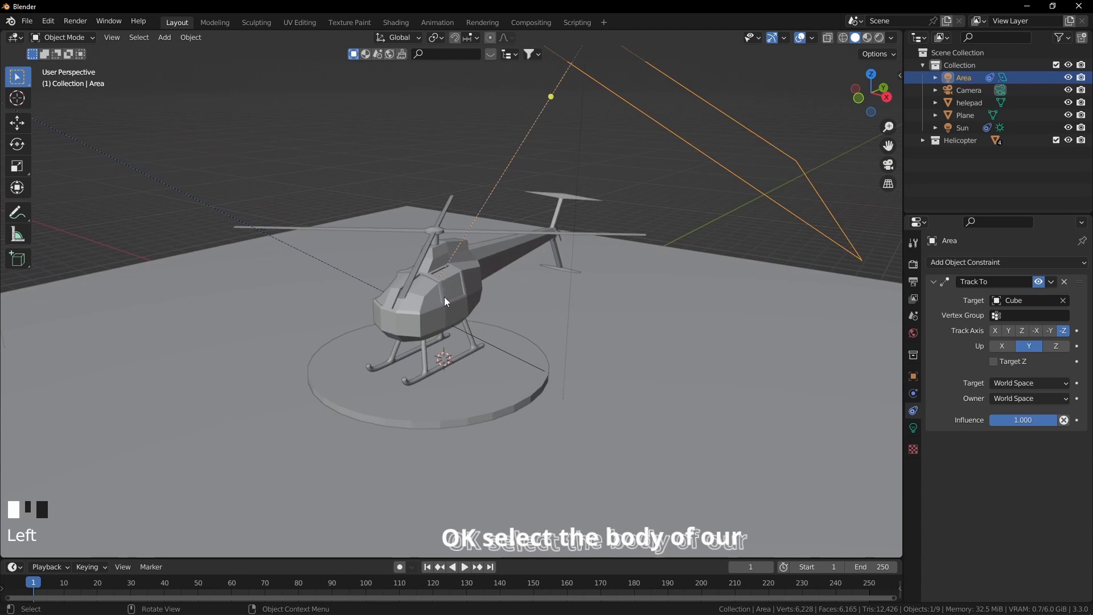
{"action": "scroll", "coordinate": [480, 323], "scroll_direction": "up", "scroll_amount": 2}
{"action": "left_click", "coordinate": [913, 479]}
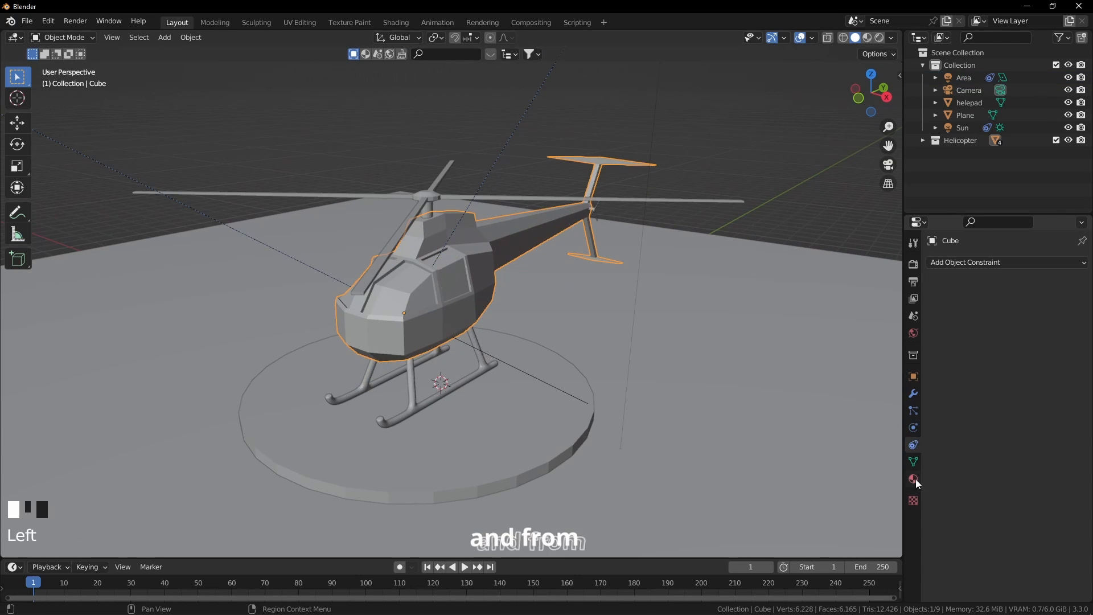
{"action": "middle_click_drag", "start_coordinate": [829, 446], "coordinate": [610, 389]}
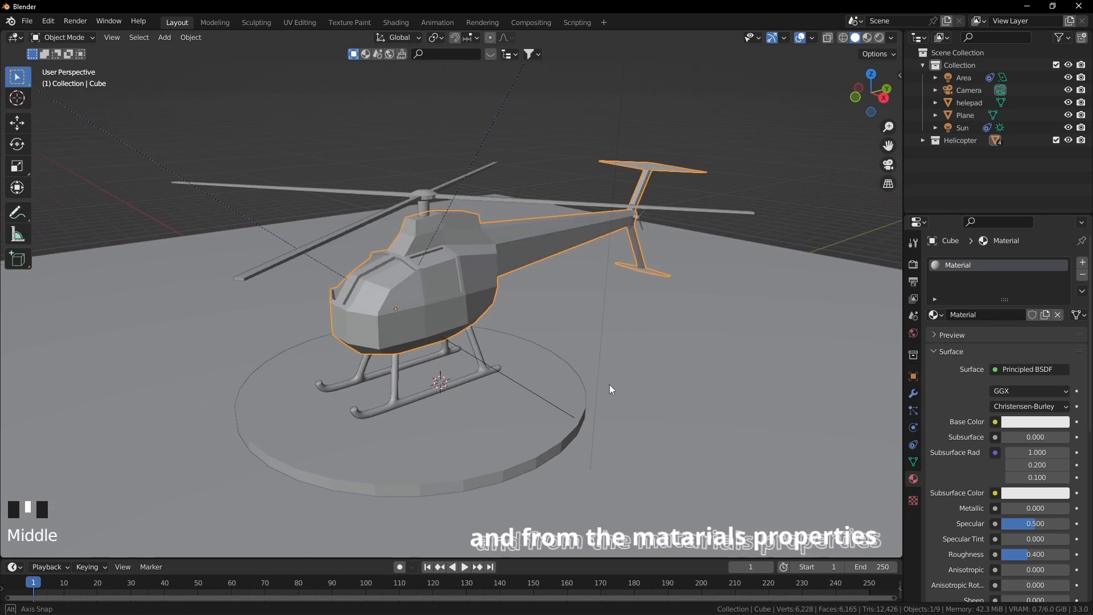
{"action": "left_click", "coordinate": [973, 316]}
{"action": "type", "text": "Metal"}
{"action": "key", "text": "Return"}
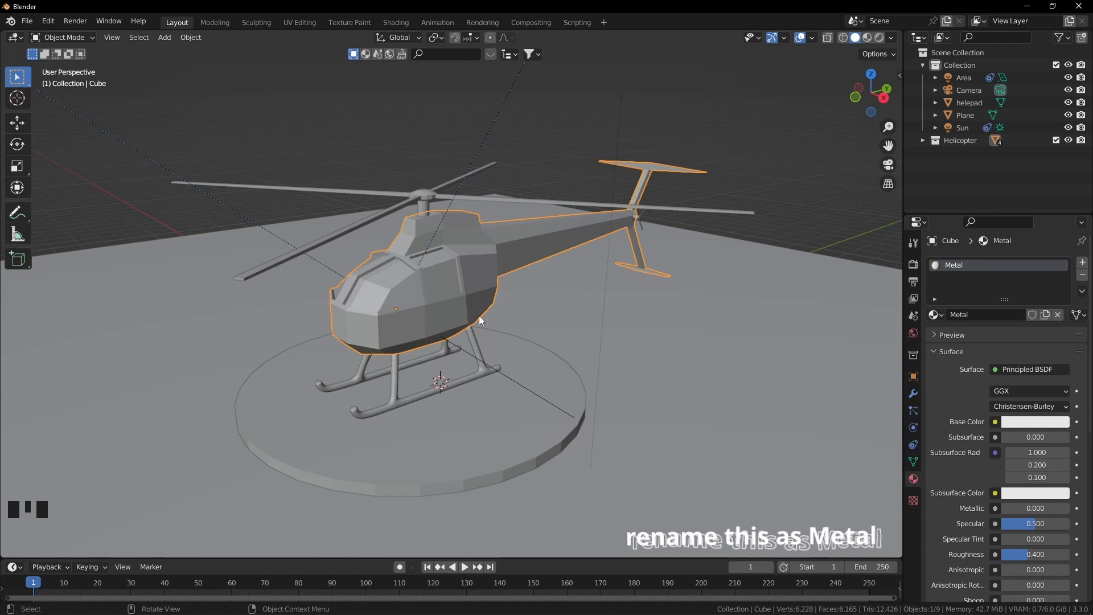
Step: Show the camera view in rendered shading and set the Metal material's base color to bright red
{"action": "key", "text": "KP_0"}
{"action": "key", "text": "z"}
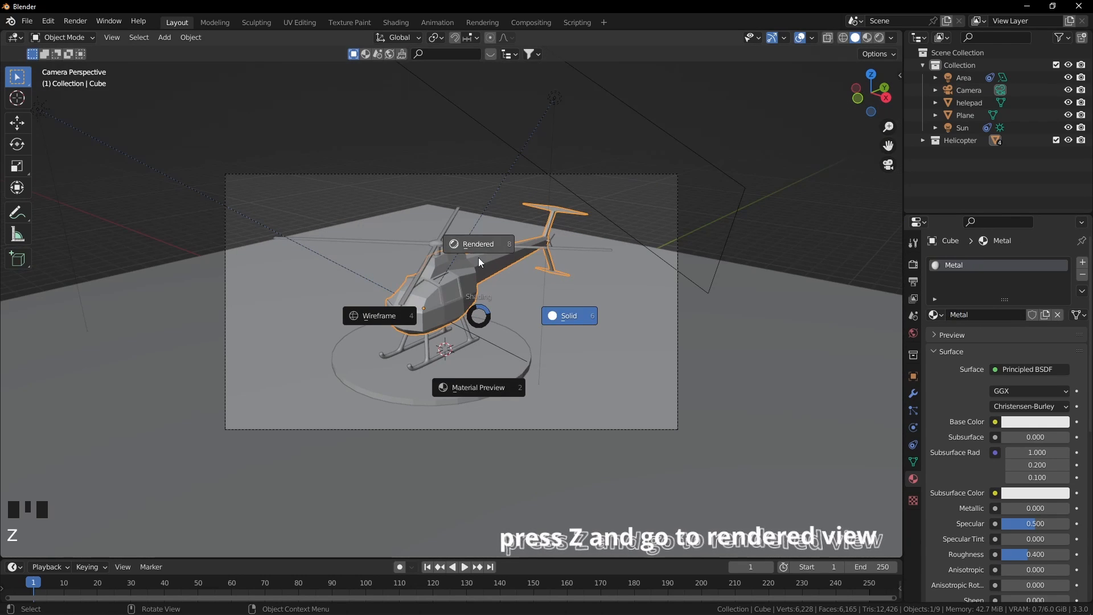
{"action": "left_click", "coordinate": [483, 255]}
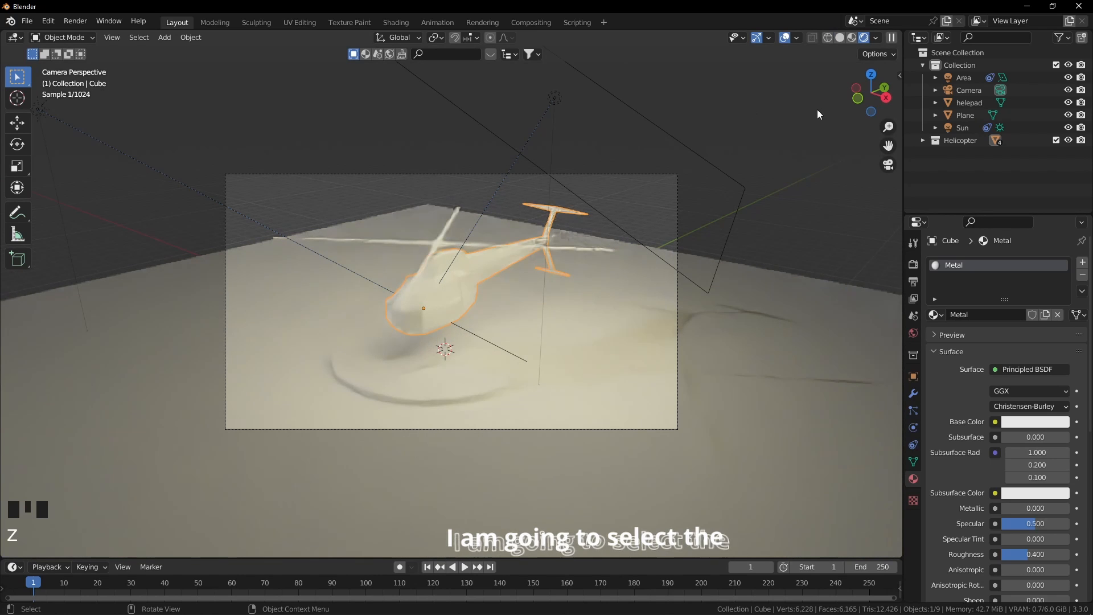
{"action": "left_click", "coordinate": [1016, 423]}
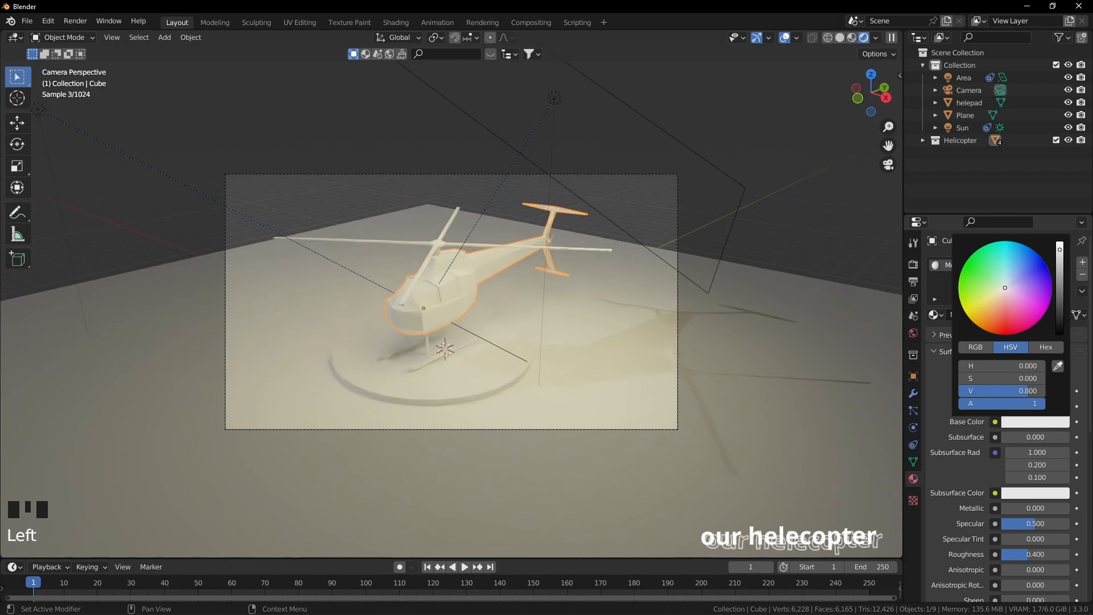
{"action": "left_click_drag", "start_coordinate": [1005, 287], "coordinate": [1000, 331]}
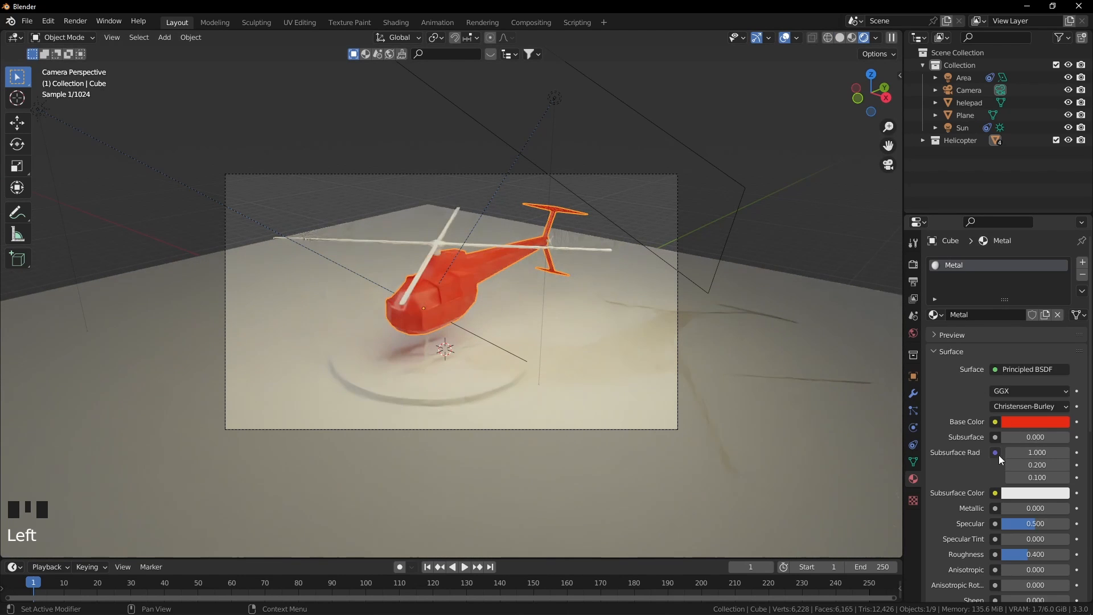
Step: Set the Metal material's metallic to 1.0 and its roughness to about 0.276
{"action": "scroll", "coordinate": [993, 457], "scroll_direction": "down", "scroll_amount": 2}
{"action": "left_click_drag", "start_coordinate": [1006, 462], "coordinate": [1076, 462]}
{"action": "scroll", "coordinate": [962, 461], "scroll_direction": "down", "scroll_amount": 1}
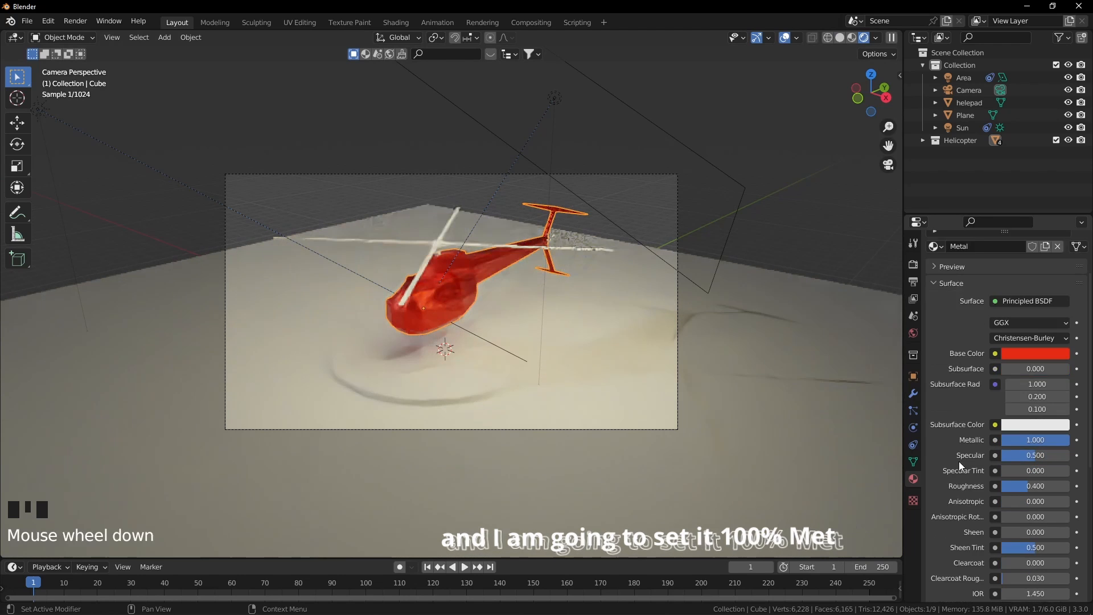
{"action": "scroll", "coordinate": [960, 461], "scroll_direction": "down", "scroll_amount": 3}
{"action": "left_click_drag", "start_coordinate": [1026, 419], "coordinate": [1021, 419]}
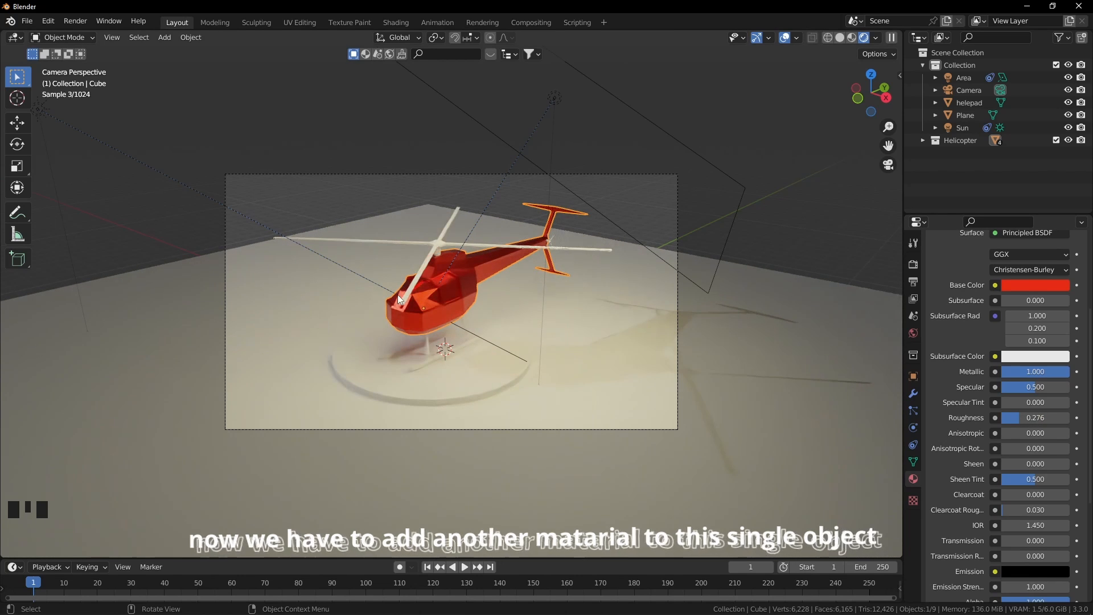
Step: In face select mode on the helicopter body, select three cockpit window faces and the two faces of the rear side window
{"action": "scroll", "coordinate": [398, 296], "scroll_direction": "up", "scroll_amount": 4}
{"action": "key", "text": "Tab"}
{"action": "key", "text": "3"}
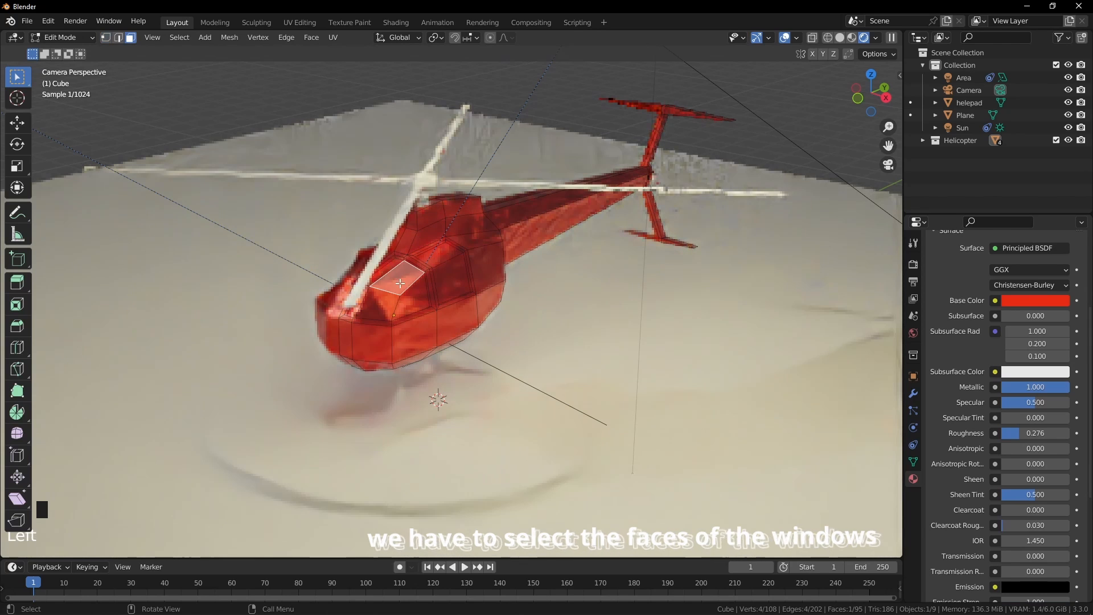
{"action": "left_click", "coordinate": [398, 290], "text": "shift"}
{"action": "left_click", "coordinate": [398, 299], "text": "shift"}
{"action": "left_click", "coordinate": [410, 302], "text": "shift"}
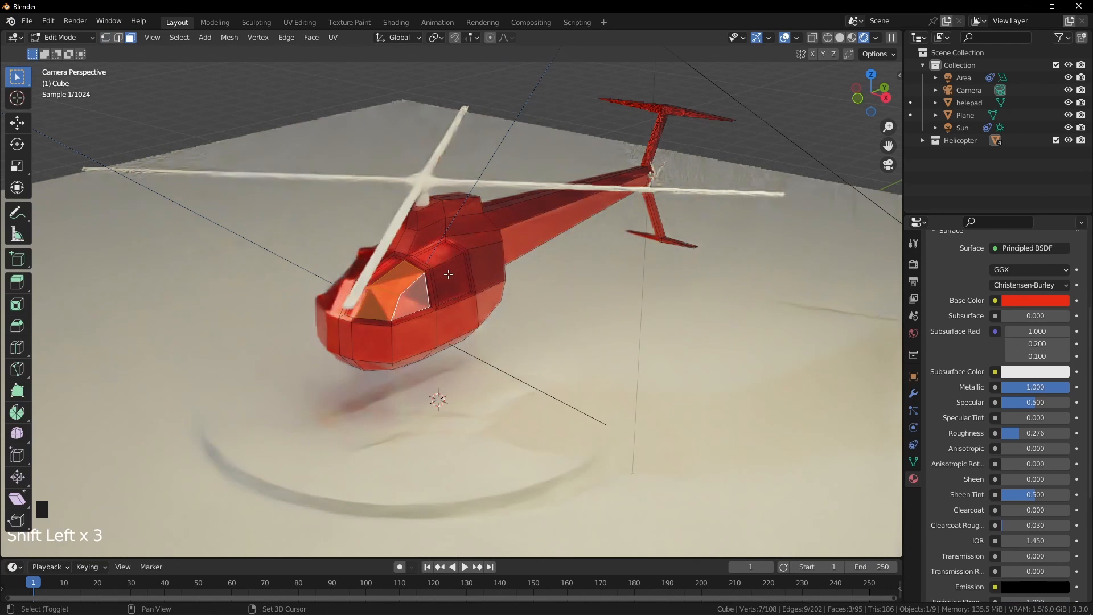
{"action": "left_click", "coordinate": [447, 282], "text": "shift"}
{"action": "left_click", "coordinate": [444, 259], "text": "shift"}
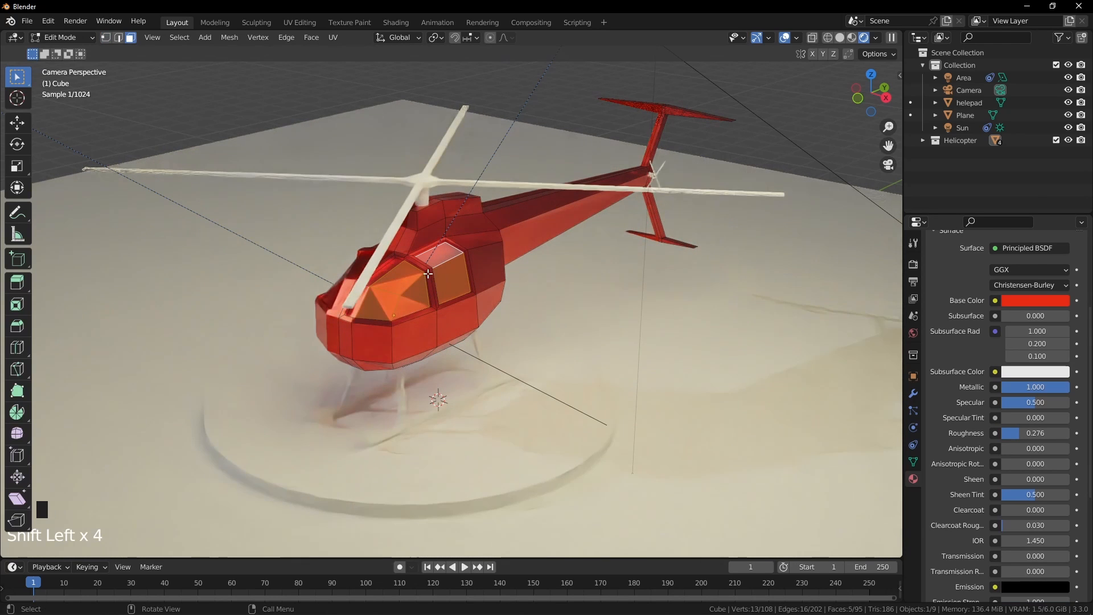
Step: Switch to solid shading with overlays shown and add the two remaining cockpit window faces to the selection
{"action": "left_click", "coordinate": [784, 38]}
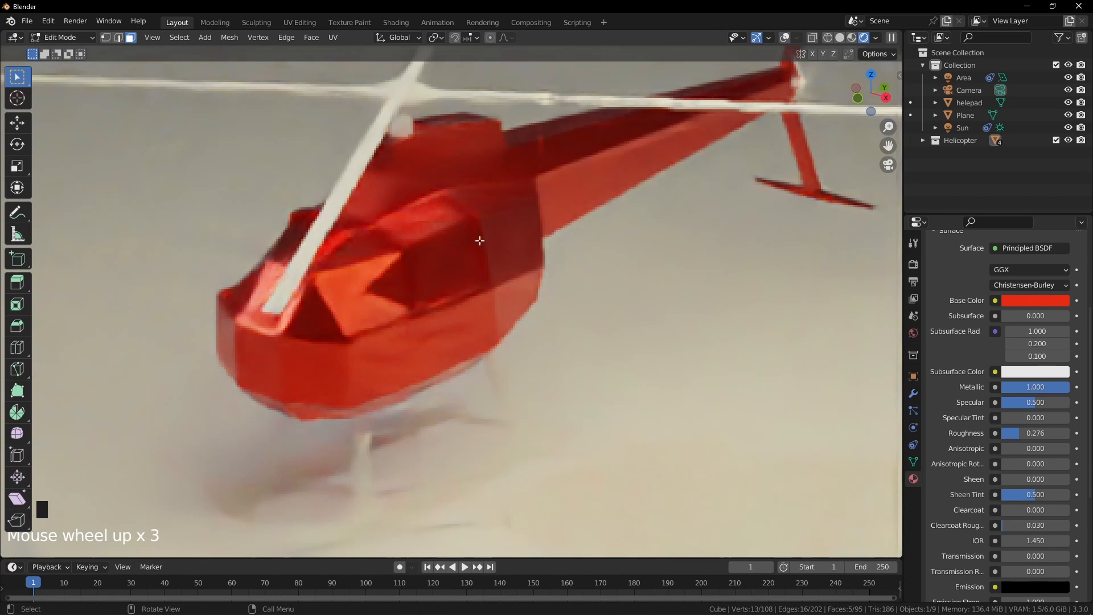
{"action": "key", "text": "z"}
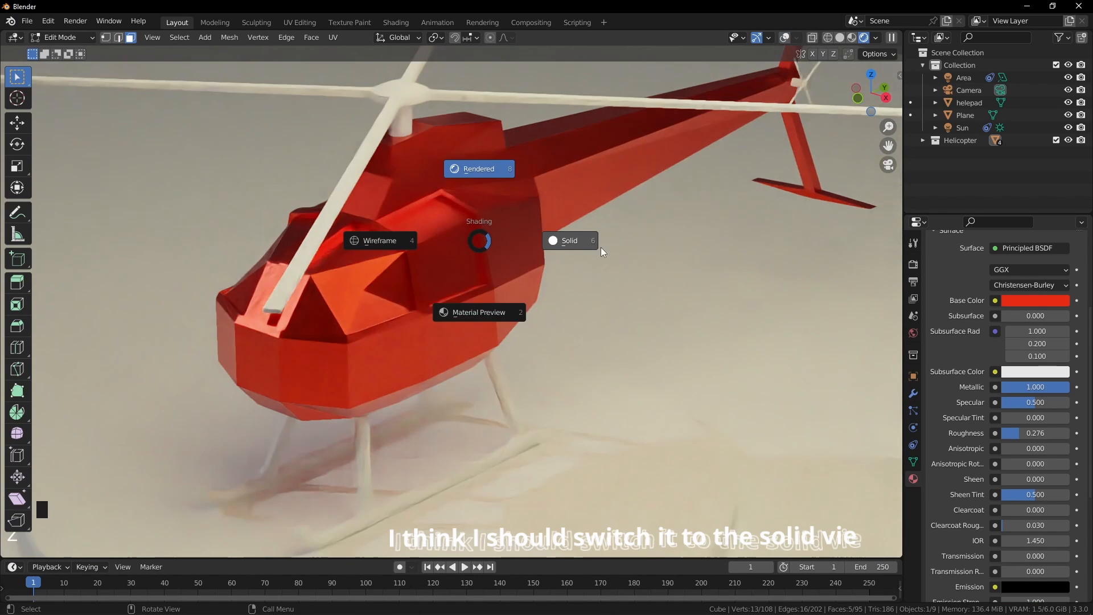
{"action": "left_click", "coordinate": [544, 248]}
{"action": "left_click", "coordinate": [800, 38]}
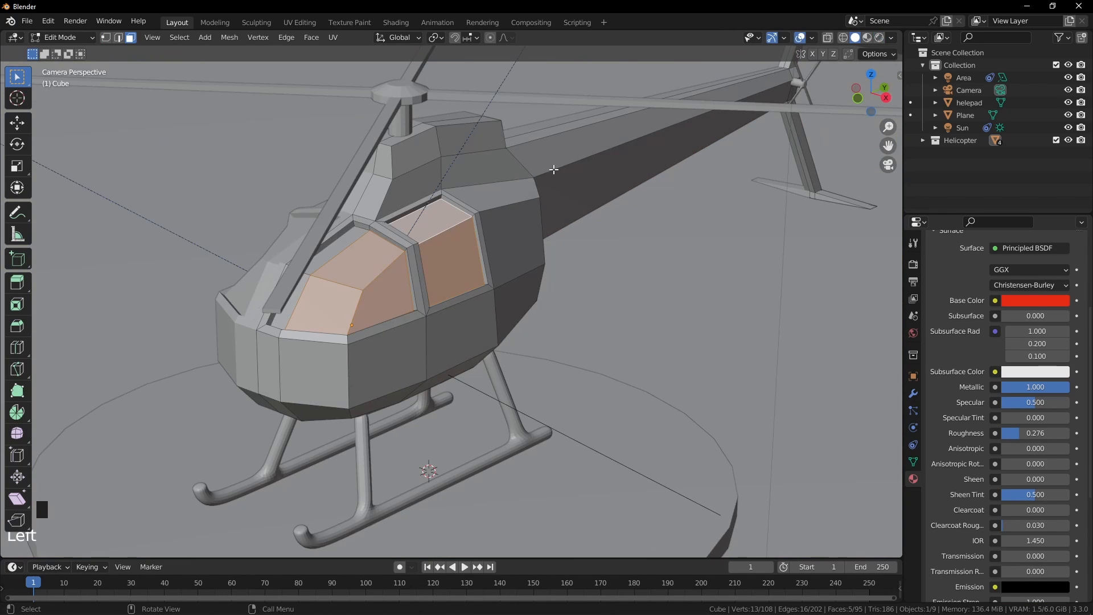
{"action": "scroll", "coordinate": [508, 211], "scroll_direction": "up", "scroll_amount": 2}
{"action": "left_click", "coordinate": [322, 230], "text": "shift"}
{"action": "left_click", "coordinate": [291, 298], "text": "shift"}
Step: Add a second material slot to the helicopter body and create a new material named Black in it
{"action": "middle_click_drag", "start_coordinate": [290, 297], "coordinate": [371, 276]}
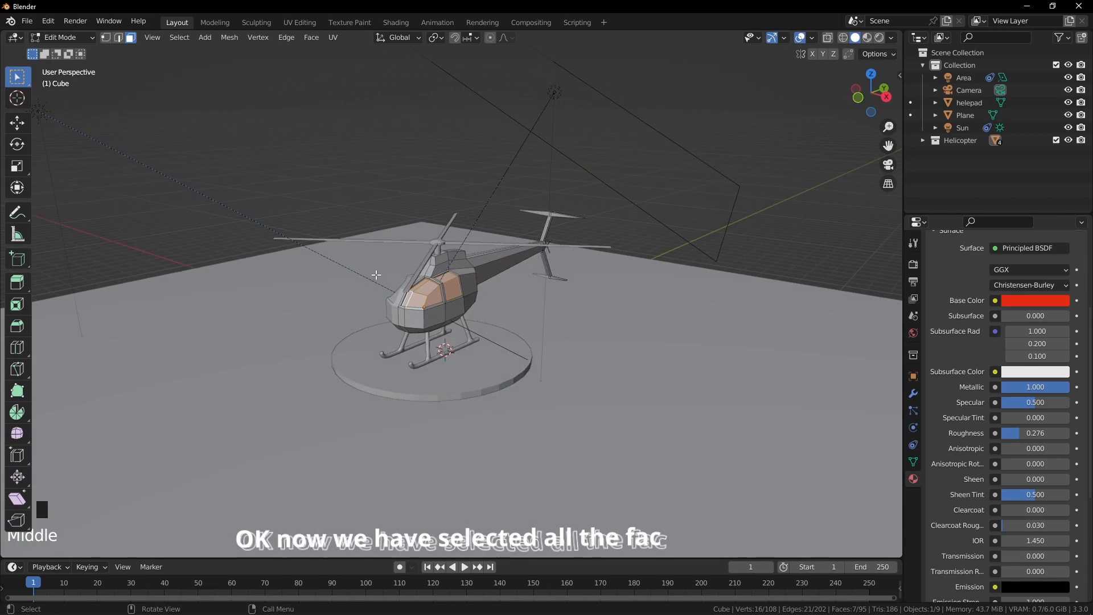
{"action": "scroll", "coordinate": [398, 296], "scroll_direction": "up", "scroll_amount": 8}
{"action": "middle_click_drag", "start_coordinate": [451, 313], "coordinate": [471, 319]}
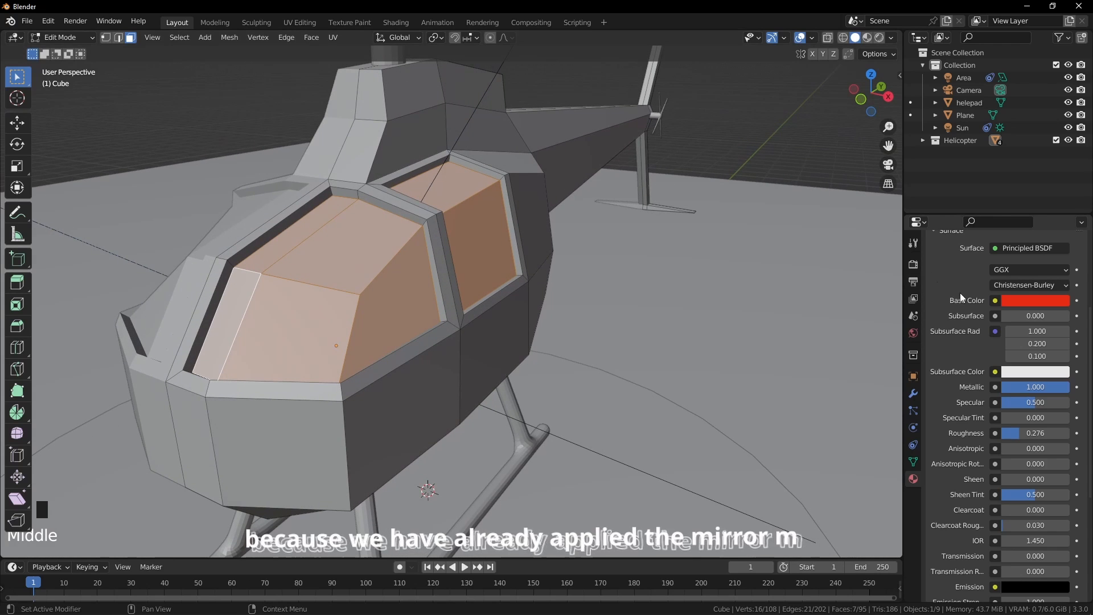
{"action": "scroll", "coordinate": [960, 297], "scroll_direction": "up", "scroll_amount": 9}
{"action": "left_click", "coordinate": [1082, 263]}
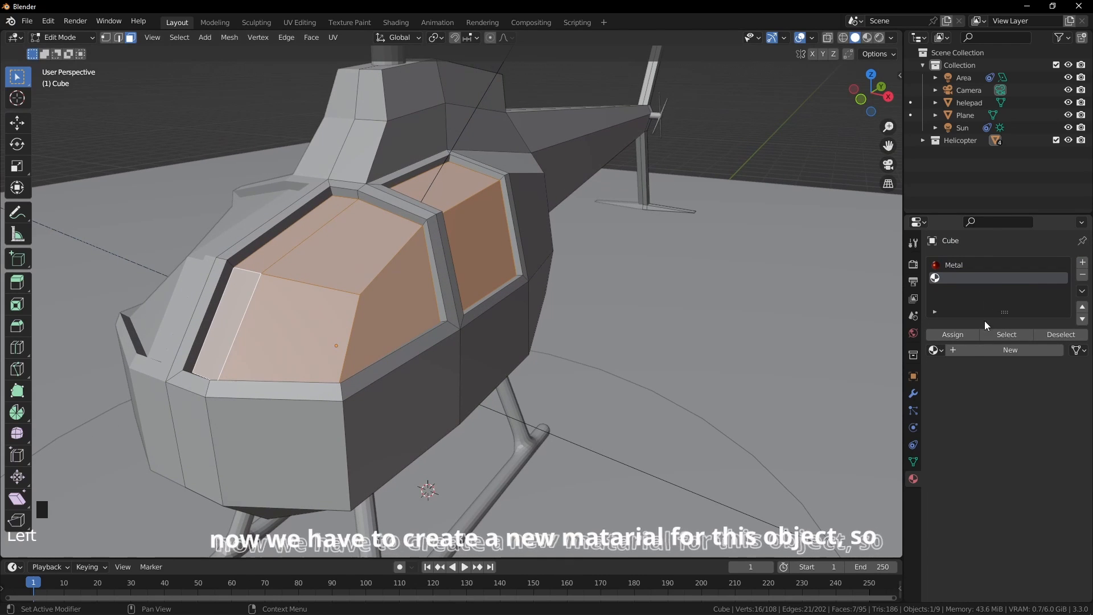
{"action": "left_click", "coordinate": [1010, 350]}
{"action": "double_click", "coordinate": [977, 349]}
{"action": "type", "text": "Black"}
{"action": "key", "text": "Return"}
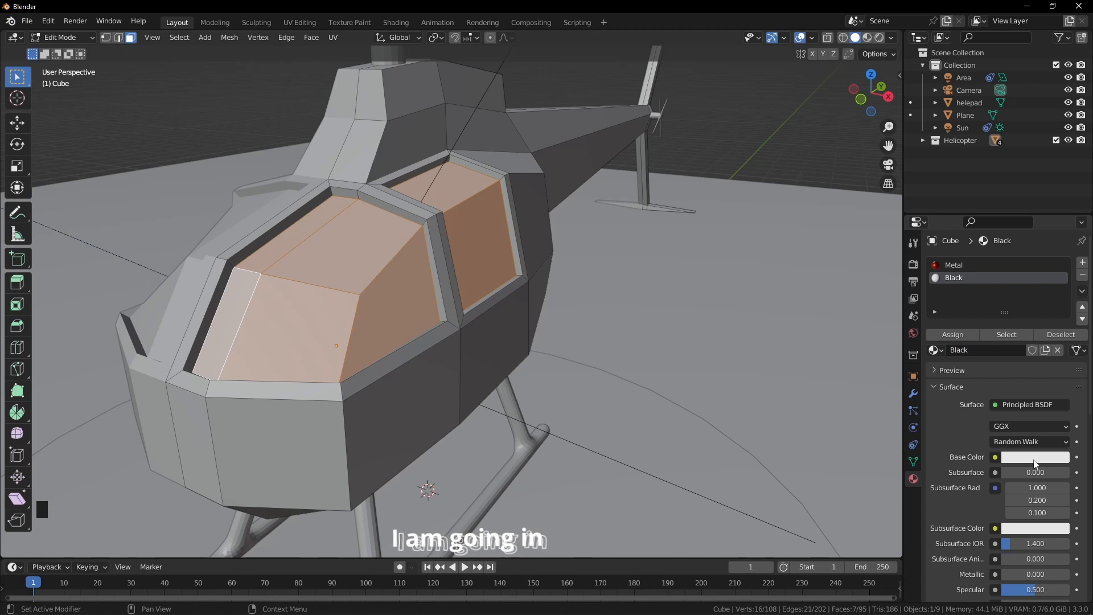
Step: In rendered shading, assign the Black material to the selected window faces and darken its base color to dark gray
{"action": "key", "text": "z"}
{"action": "left_click", "coordinate": [512, 289]}
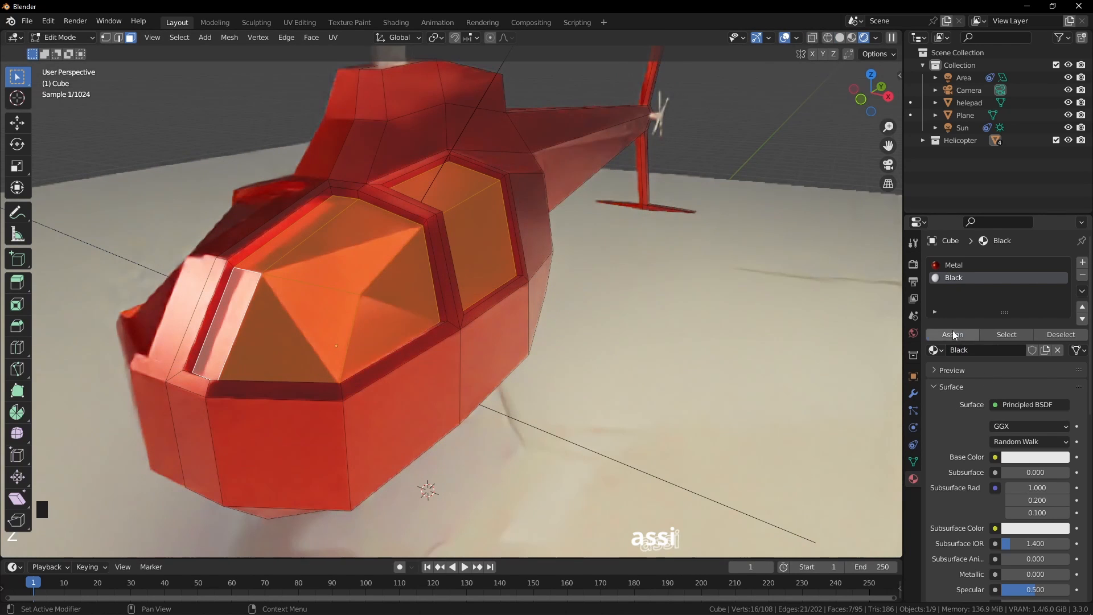
{"action": "left_click", "coordinate": [954, 335]}
{"action": "left_click", "coordinate": [1032, 457]}
{"action": "left_click_drag", "start_coordinate": [1059, 302], "coordinate": [1059, 340]}
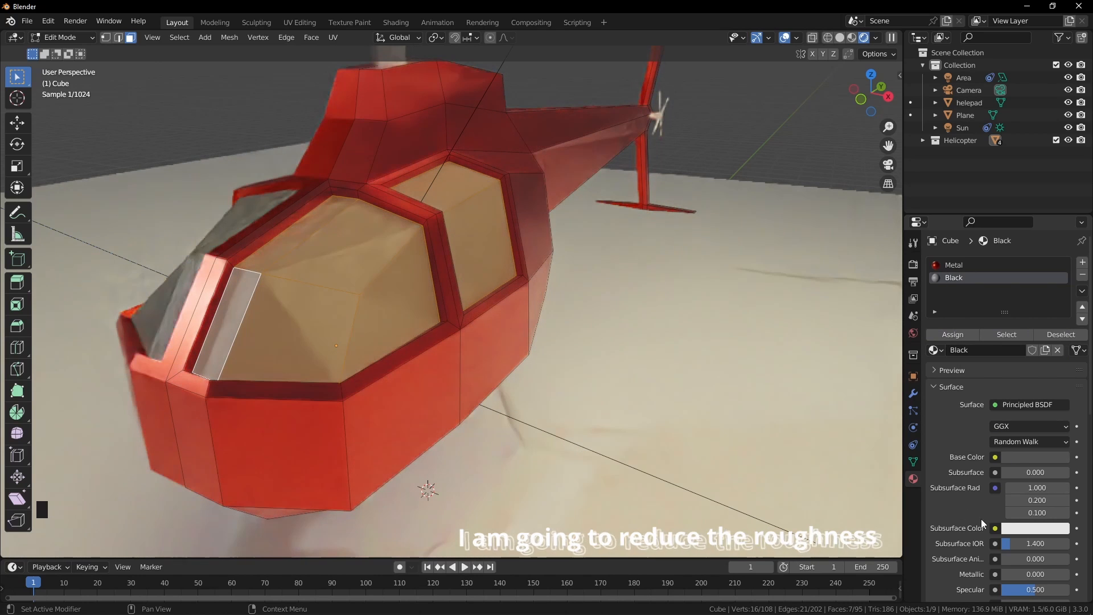
Step: Hide the viewport overlays and set the Black material's metallic to 1.0 and roughness to about 0.285
{"action": "scroll", "coordinate": [979, 498], "scroll_direction": "down", "scroll_amount": 6}
{"action": "scroll", "coordinate": [968, 485], "scroll_direction": "down", "scroll_amount": 1}
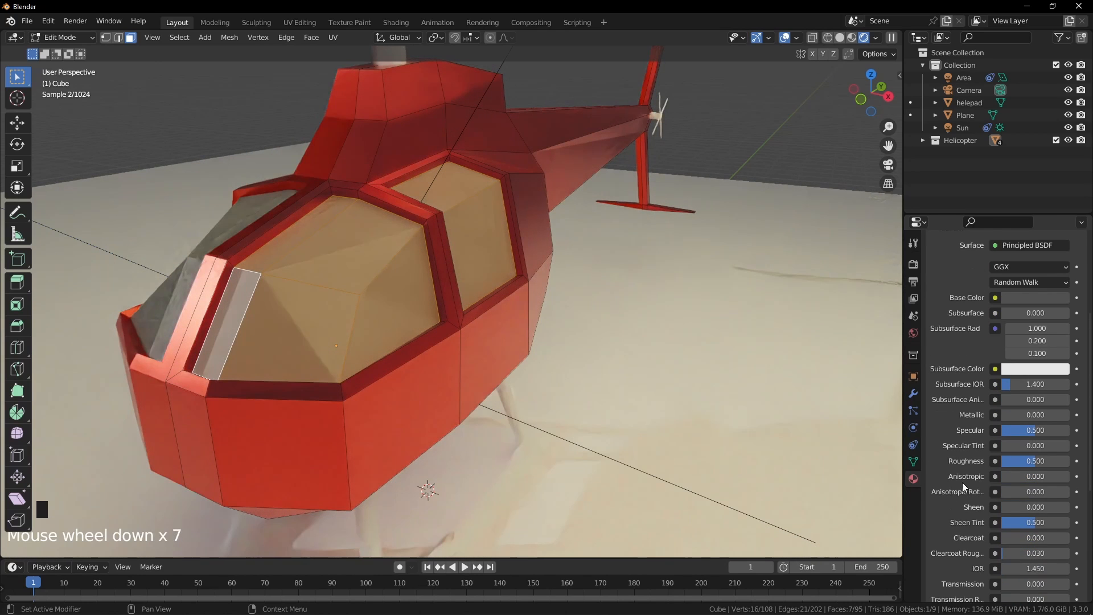
{"action": "left_click_drag", "start_coordinate": [1028, 462], "coordinate": [1007, 460]}
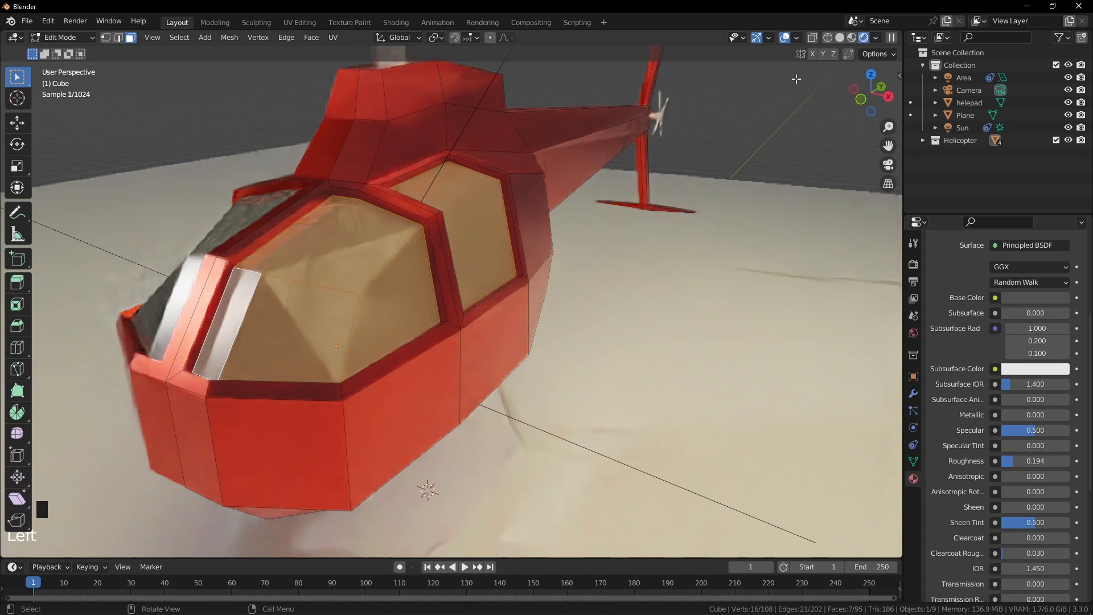
{"action": "left_click", "coordinate": [781, 38]}
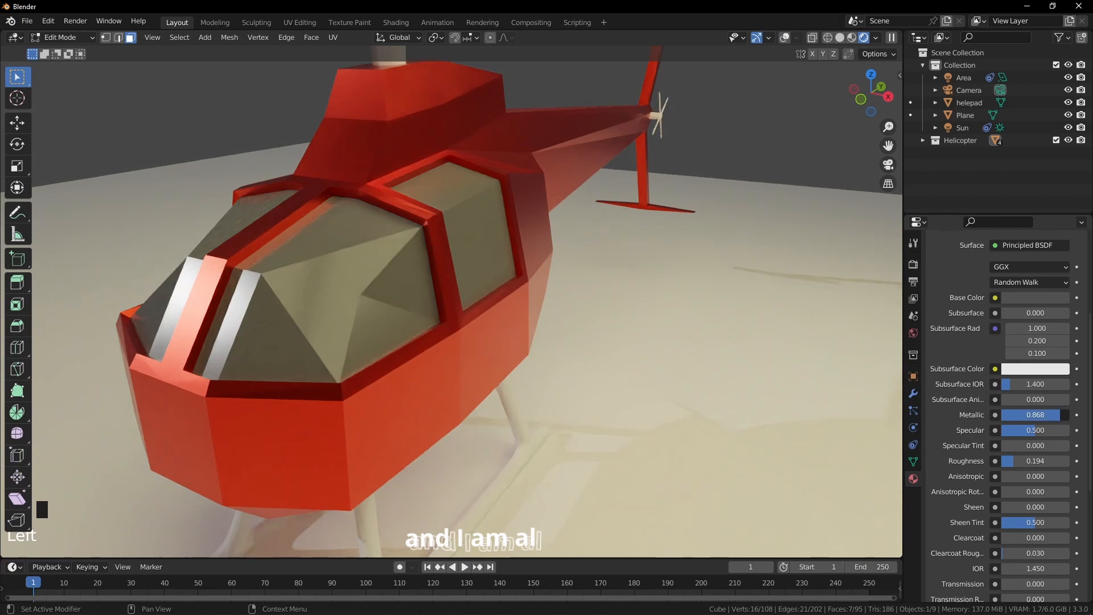
{"action": "left_click_drag", "start_coordinate": [1057, 419], "coordinate": [1068, 420]}
{"action": "left_click_drag", "start_coordinate": [1025, 462], "coordinate": [1034, 462]}
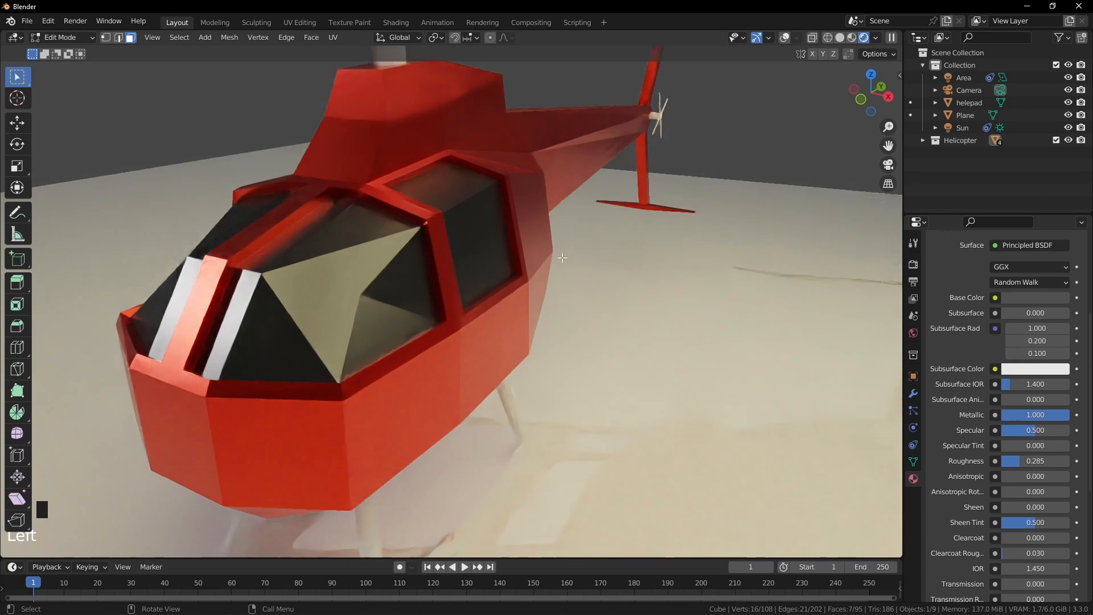
Step: Return to solid shading with overlays shown, leave Edit Mode on the body and select the main rotor
{"action": "key", "text": "z"}
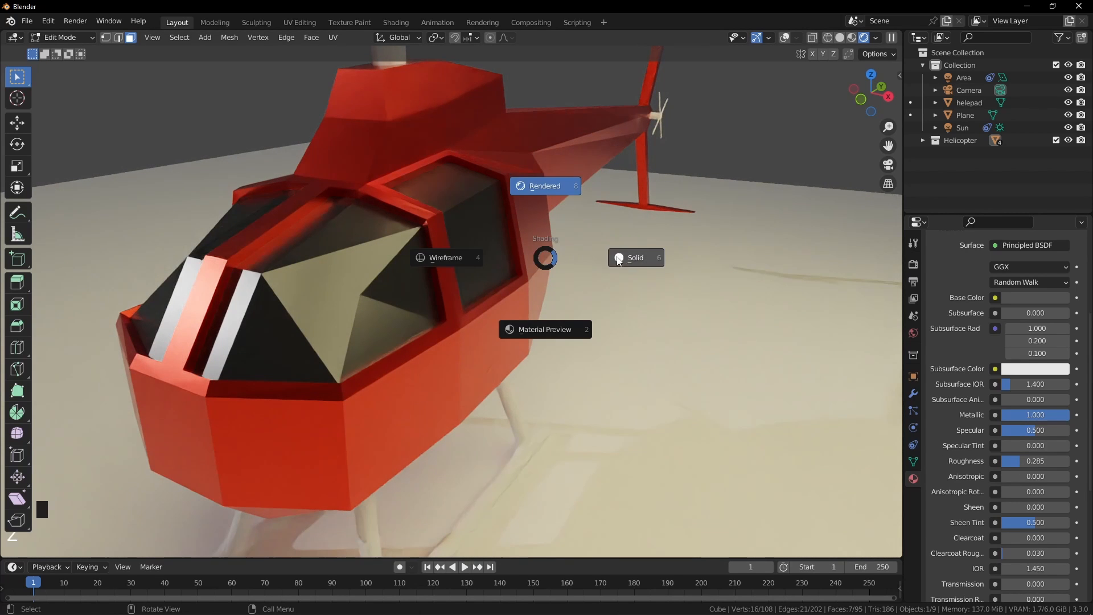
{"action": "left_click", "coordinate": [740, 131]}
{"action": "left_click", "coordinate": [801, 39]}
{"action": "scroll", "coordinate": [558, 239], "scroll_direction": "down", "scroll_amount": 3}
{"action": "middle_click_drag", "start_coordinate": [558, 239], "coordinate": [586, 188]}
{"action": "key", "text": "Tab"}
{"action": "left_click", "coordinate": [405, 144]}
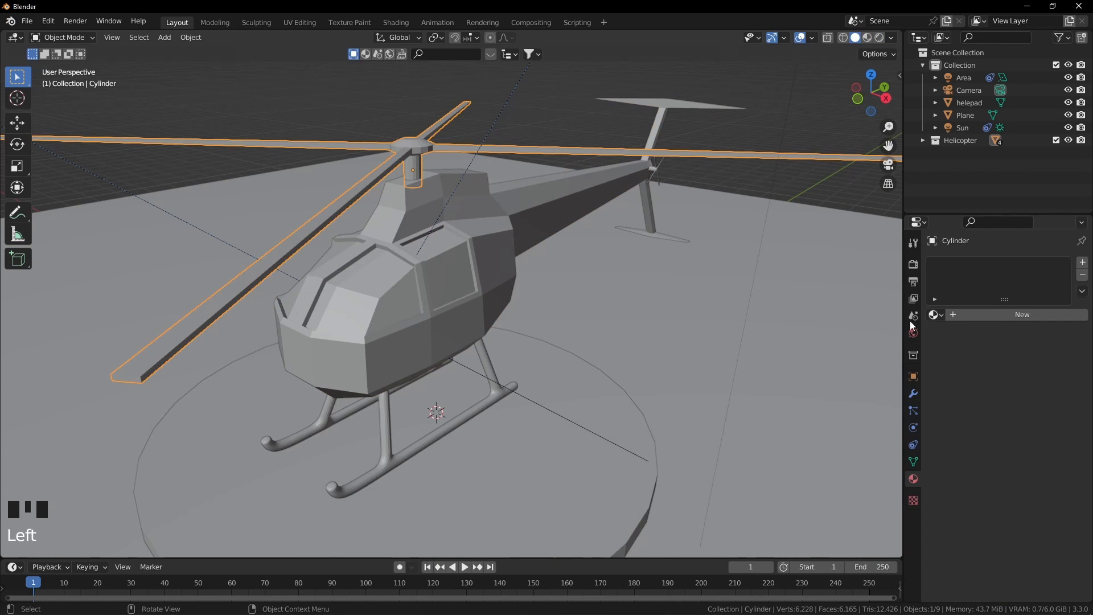
Step: Create a new material on the main rotor and name it silver
{"action": "left_click", "coordinate": [951, 315]}
{"action": "middle_click_drag", "start_coordinate": [638, 254], "coordinate": [607, 259]}
{"action": "left_click", "coordinate": [965, 314]}
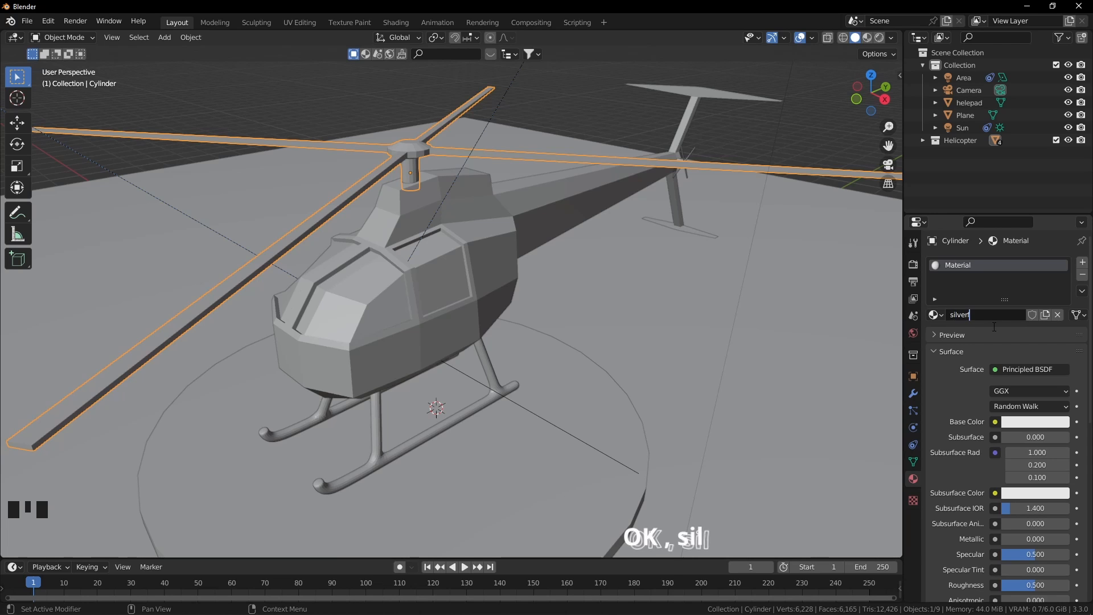
{"action": "key", "text": "Return"}
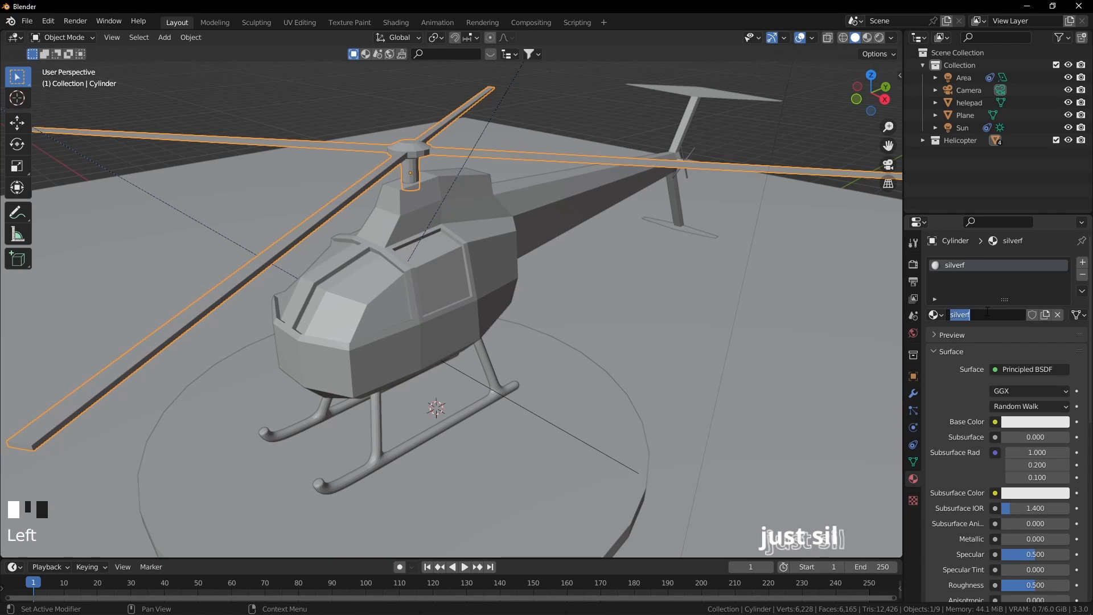
{"action": "middle_click_drag", "start_coordinate": [448, 210], "coordinate": [421, 200]}
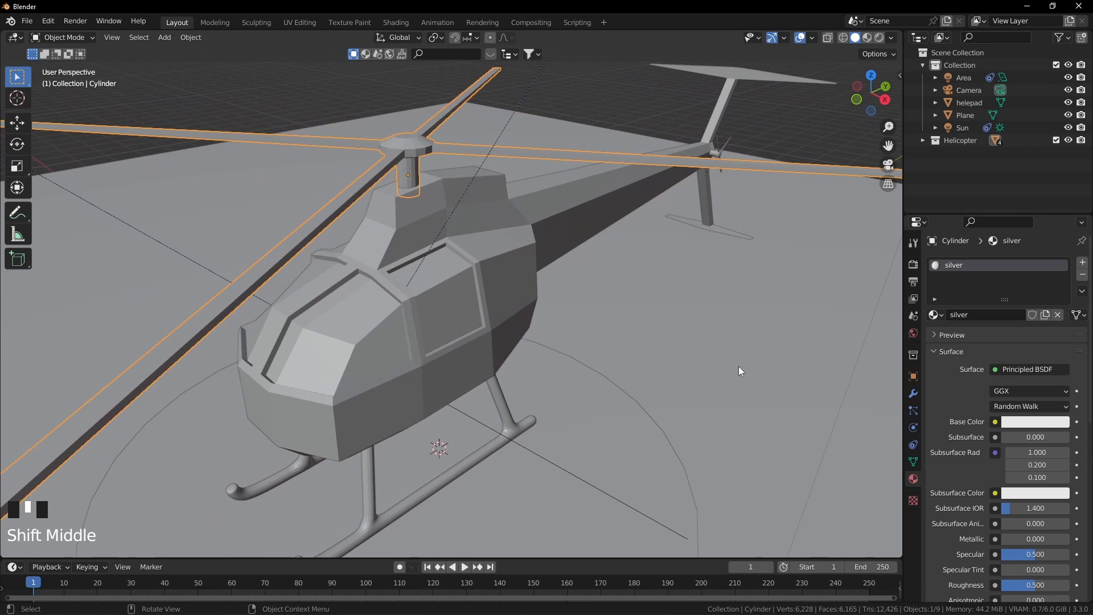
Step: Set the silver material's metallic to 1.0 and roughness to about 0.269
{"action": "left_click", "coordinate": [1021, 427]}
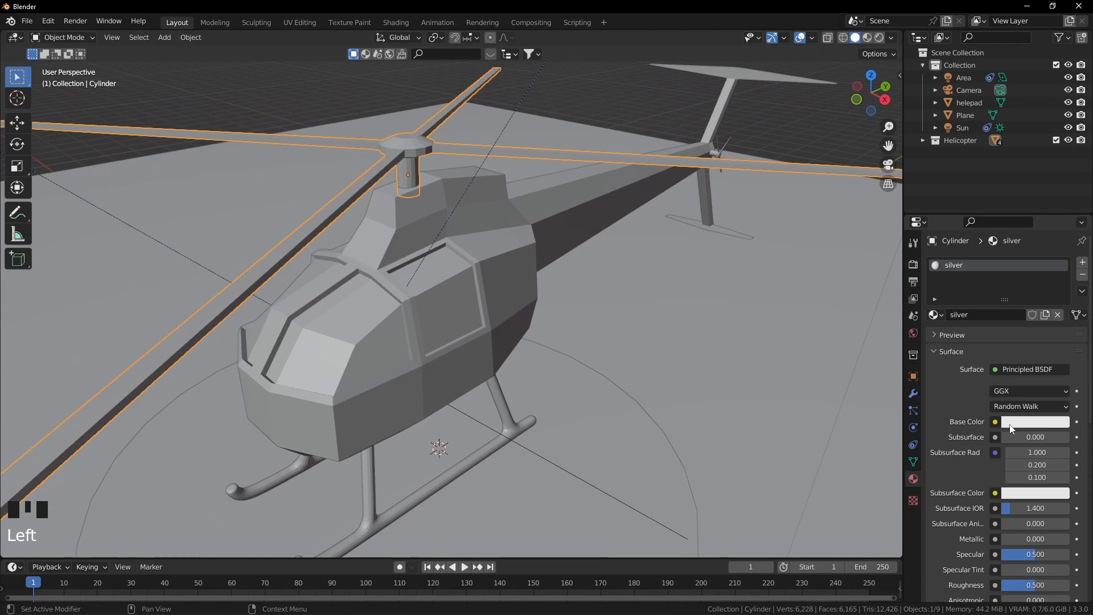
{"action": "scroll", "coordinate": [958, 474], "scroll_direction": "down", "scroll_amount": 1}
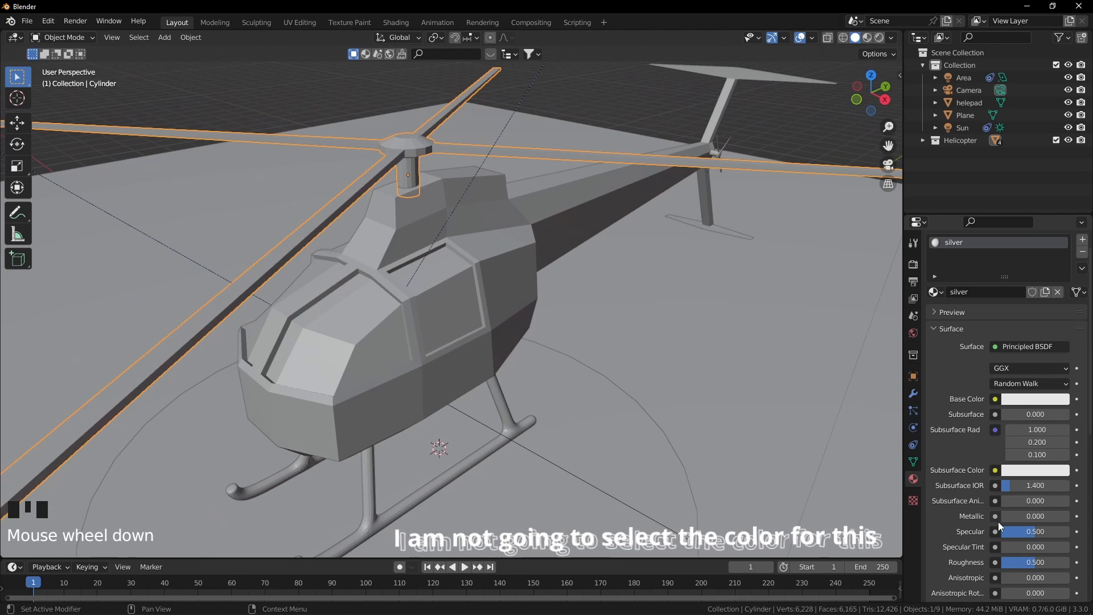
{"action": "left_click_drag", "start_coordinate": [1024, 516], "coordinate": [998, 499]}
{"action": "scroll", "coordinate": [961, 523], "scroll_direction": "down", "scroll_amount": 3}
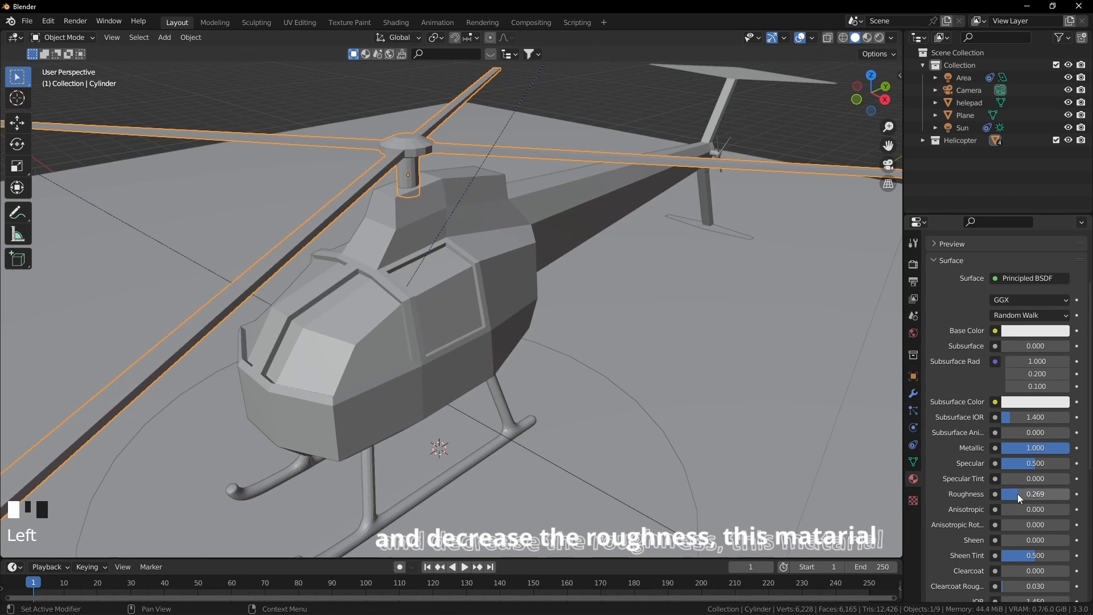
{"action": "scroll", "coordinate": [510, 335], "scroll_direction": "down", "scroll_amount": 2}
Step: In Edit Mode on the main rotor, select the ring of sloped faces on the hub cap and its top face
{"action": "middle_click_drag", "start_coordinate": [507, 320], "coordinate": [462, 264]}
{"action": "key", "text": "Tab"}
{"action": "scroll", "coordinate": [427, 218], "scroll_direction": "up", "scroll_amount": 3}
{"action": "scroll", "coordinate": [462, 265], "scroll_direction": "up", "scroll_amount": 3}
{"action": "left_click", "coordinate": [485, 240], "text": "alt"}
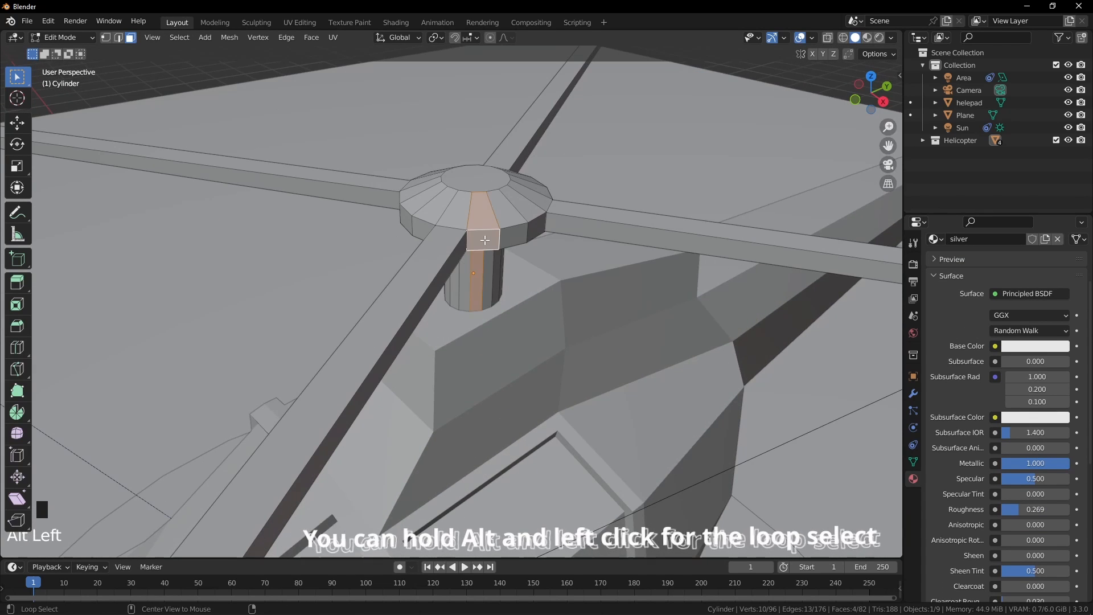
{"action": "left_click", "coordinate": [499, 235], "text": "alt"}
{"action": "left_click", "coordinate": [504, 237], "text": "alt"}
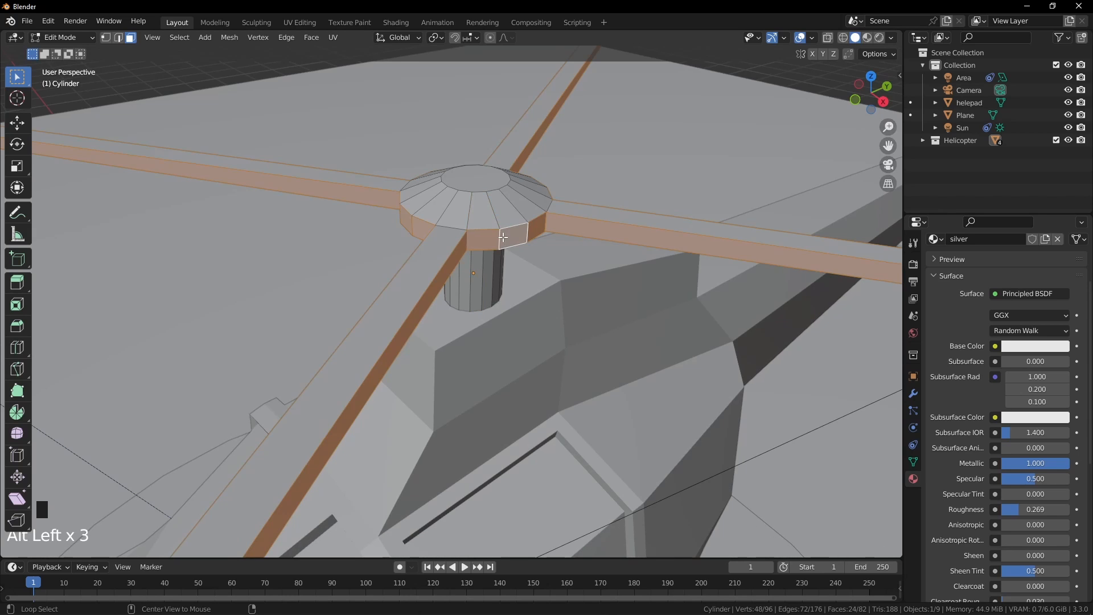
{"action": "left_click", "coordinate": [483, 219], "text": "alt"}
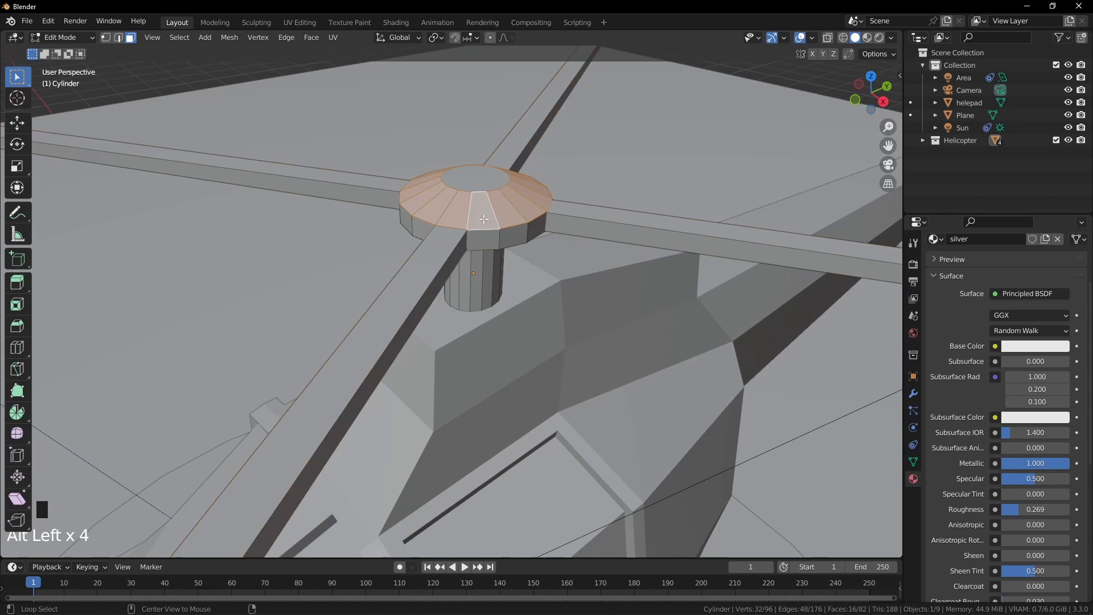
{"action": "left_click", "coordinate": [476, 179], "text": "shift"}
Step: Add the face loops of the rotor mast and the underside of the hub to the selection
{"action": "mouse_move", "coordinate": [477, 180]}
{"action": "middle_mouse_down"}
{"action": "mouse_move", "coordinate": [466, 201]}
{"action": "mouse_move", "coordinate": [486, 194]}
{"action": "middle_mouse_up"}
{"action": "left_click", "coordinate": [465, 196], "text": "alt+shift"}
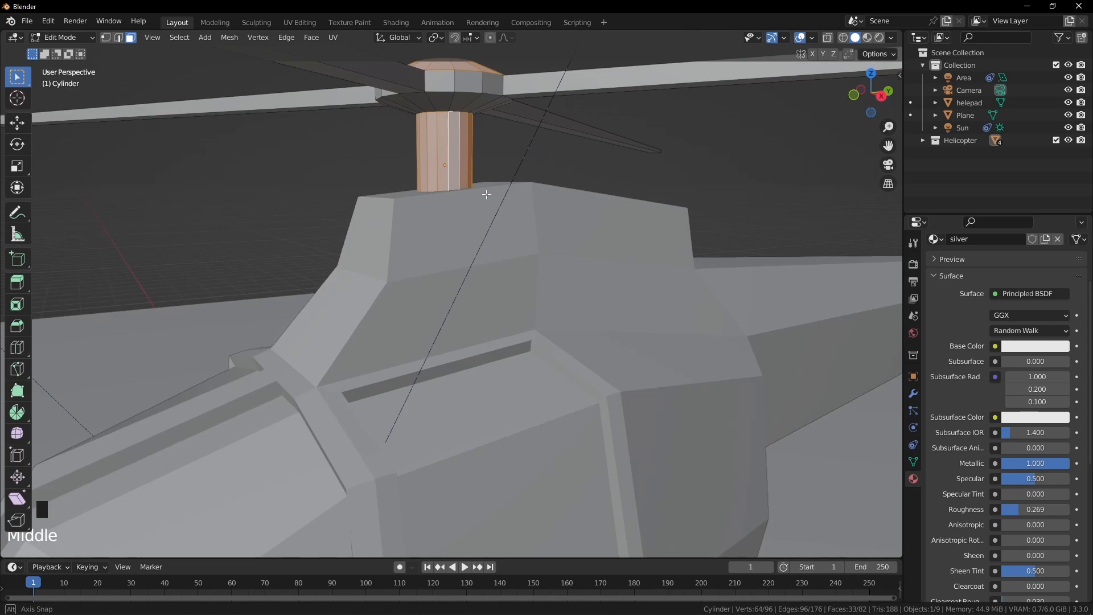
{"action": "left_click", "coordinate": [454, 105], "text": "alt+shift"}
{"action": "middle_click_drag", "start_coordinate": [454, 104], "coordinate": [490, 139]}
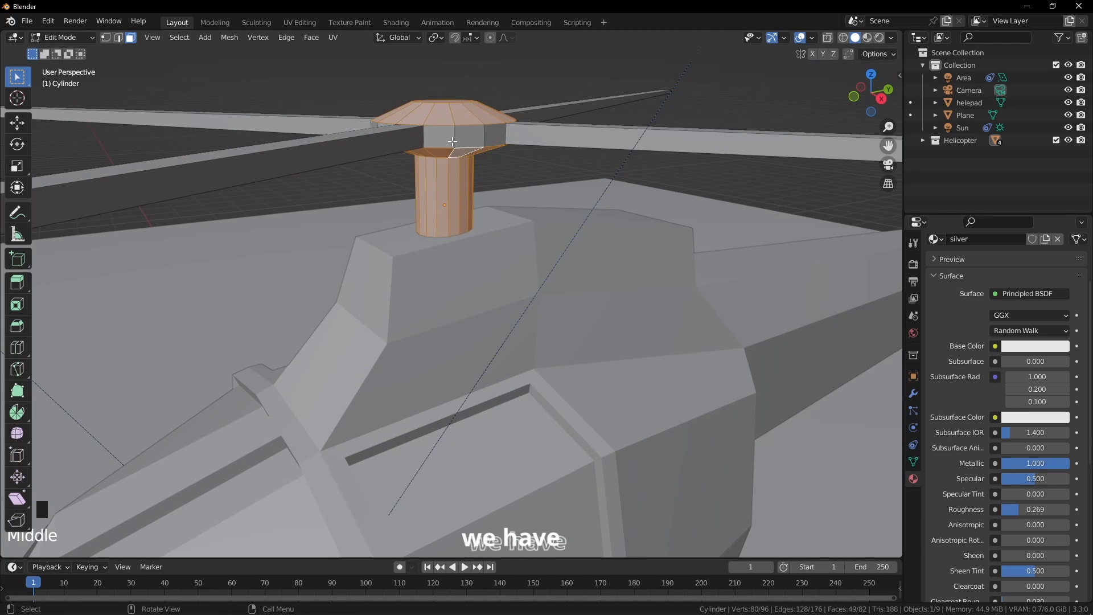
Step: Add the hub's vertical rim faces between the blades to the selection on the first sides, framing the selected faces
{"action": "left_click", "coordinate": [449, 138], "text": "shift"}
{"action": "left_click", "coordinate": [467, 137], "text": "shift"}
{"action": "left_click", "coordinate": [493, 135], "text": "shift"}
{"action": "middle_click_drag", "start_coordinate": [493, 135], "coordinate": [406, 151]}
{"action": "left_click", "coordinate": [301, 143], "text": "shift"}
{"action": "left_click", "coordinate": [311, 139], "text": "shift"}
{"action": "middle_click_drag", "start_coordinate": [311, 139], "coordinate": [299, 116]}
{"action": "left_click", "coordinate": [299, 116], "text": "shift"}
{"action": "key", "text": "KP_Decimal"}
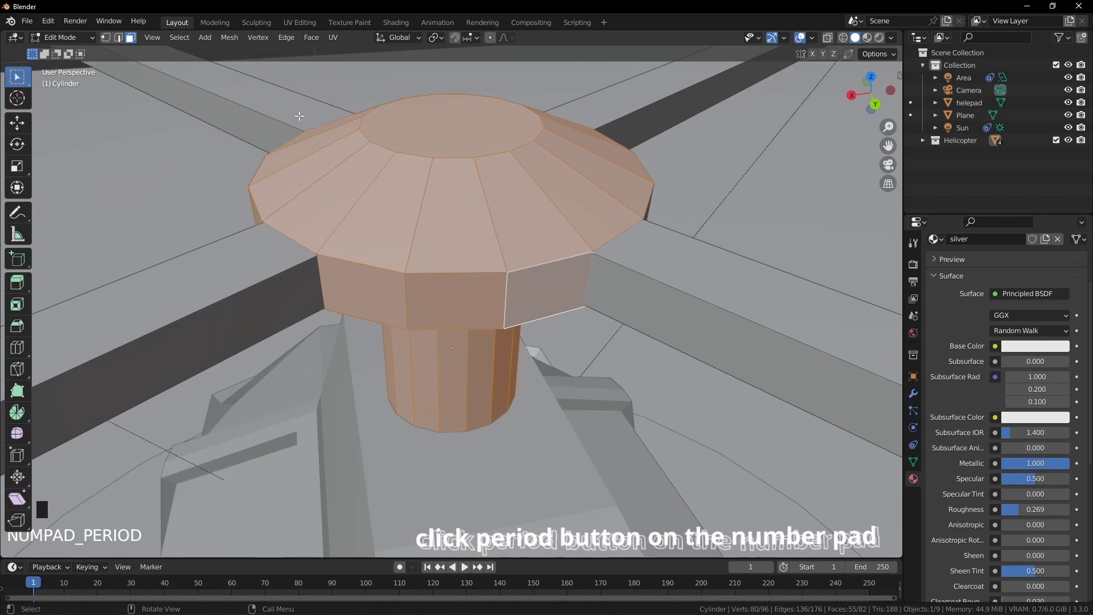
Step: Add the remaining vertical rim faces around the rotor hub to the selection
{"action": "middle_click_drag", "start_coordinate": [433, 228], "coordinate": [456, 265]}
{"action": "left_click", "coordinate": [455, 265], "text": "shift"}
{"action": "middle_click_drag", "start_coordinate": [547, 267], "coordinate": [460, 262]}
{"action": "left_click", "coordinate": [488, 251], "text": "shift"}
{"action": "left_click", "coordinate": [460, 262], "text": "shift"}
{"action": "left_click", "coordinate": [540, 257], "text": "shift"}
{"action": "left_click", "coordinate": [610, 255], "text": "shift"}
{"action": "middle_click_drag", "start_coordinate": [649, 255], "coordinate": [535, 269]}
{"action": "scroll", "coordinate": [534, 268], "scroll_direction": "down", "scroll_amount": 3}
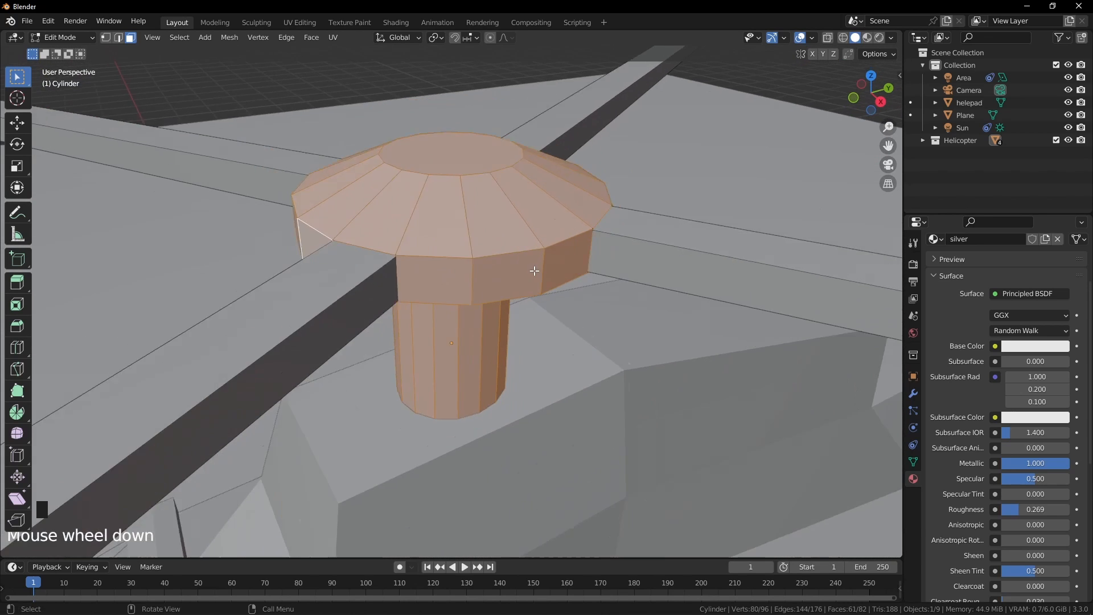
Step: Add a second material slot with the existing Black material, assign it to the selected hub and mast faces, and switch to rendered shading
{"action": "scroll", "coordinate": [984, 302], "scroll_direction": "up", "scroll_amount": 7}
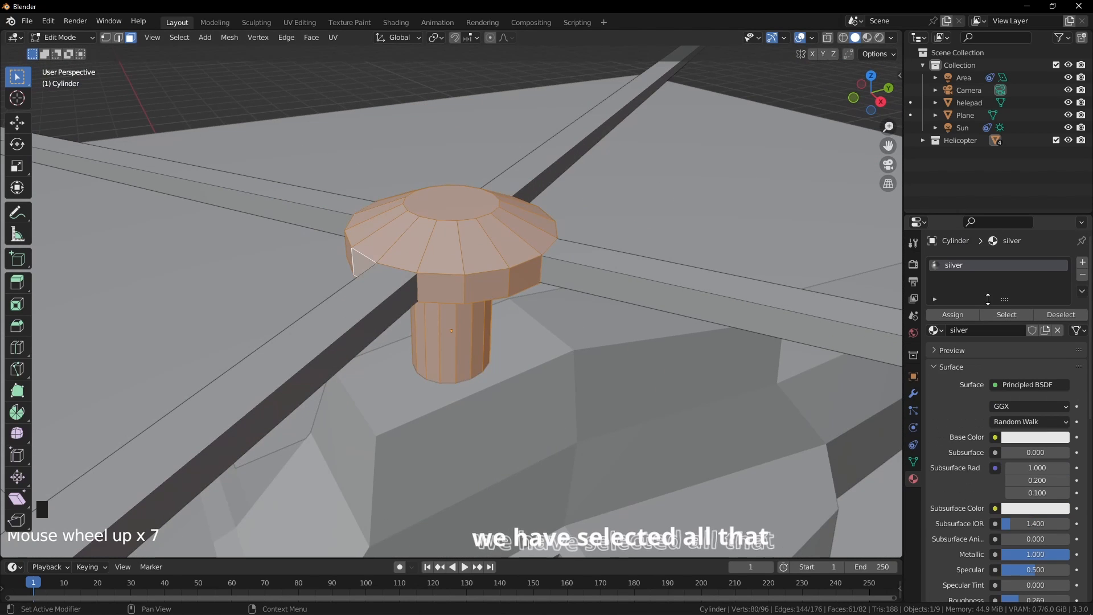
{"action": "left_click", "coordinate": [1082, 263]}
{"action": "left_click", "coordinate": [935, 349]}
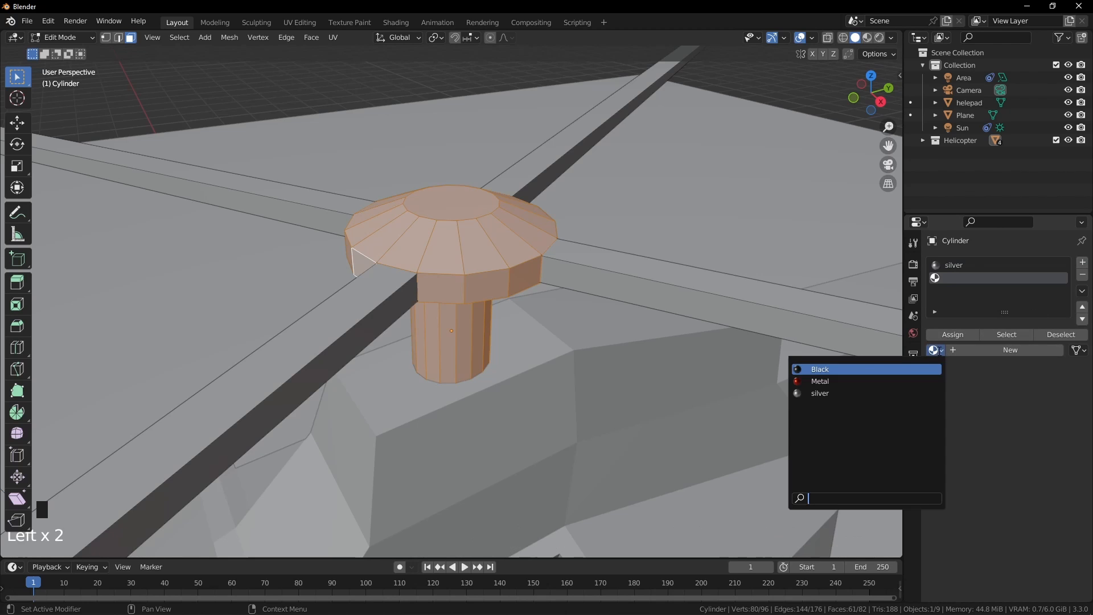
{"action": "left_click", "coordinate": [888, 369]}
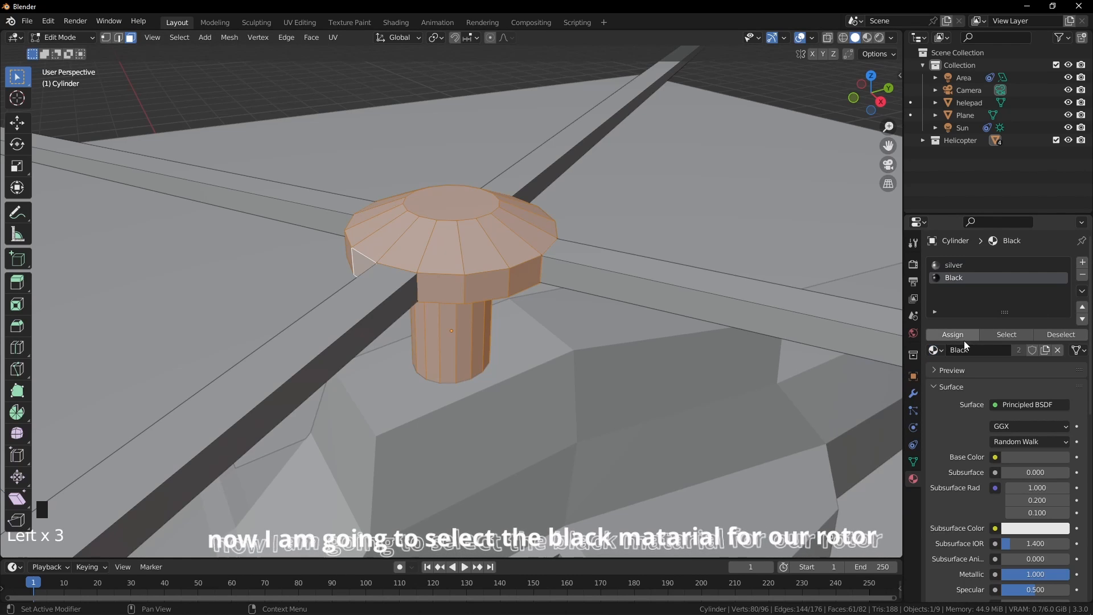
{"action": "left_click", "coordinate": [952, 335]}
{"action": "scroll", "coordinate": [615, 398], "scroll_direction": "down", "scroll_amount": 7}
{"action": "key", "text": "z"}
{"action": "left_click", "coordinate": [630, 349]}
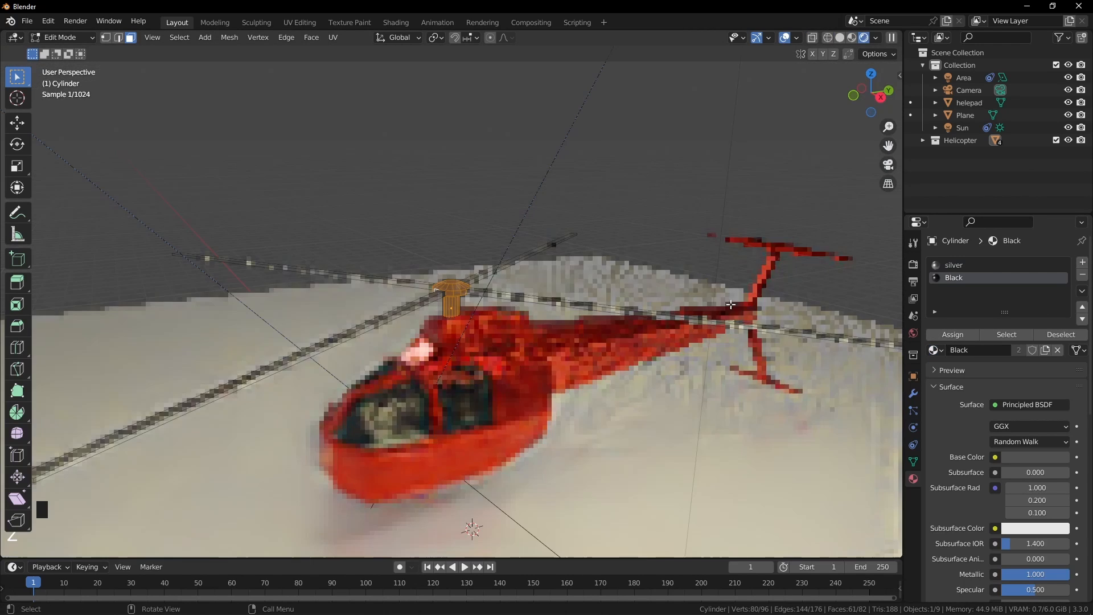
Step: Hide the overlays, lower the silver material's roughness to about 0.153, and return to Object Mode
{"action": "left_click", "coordinate": [962, 265]}
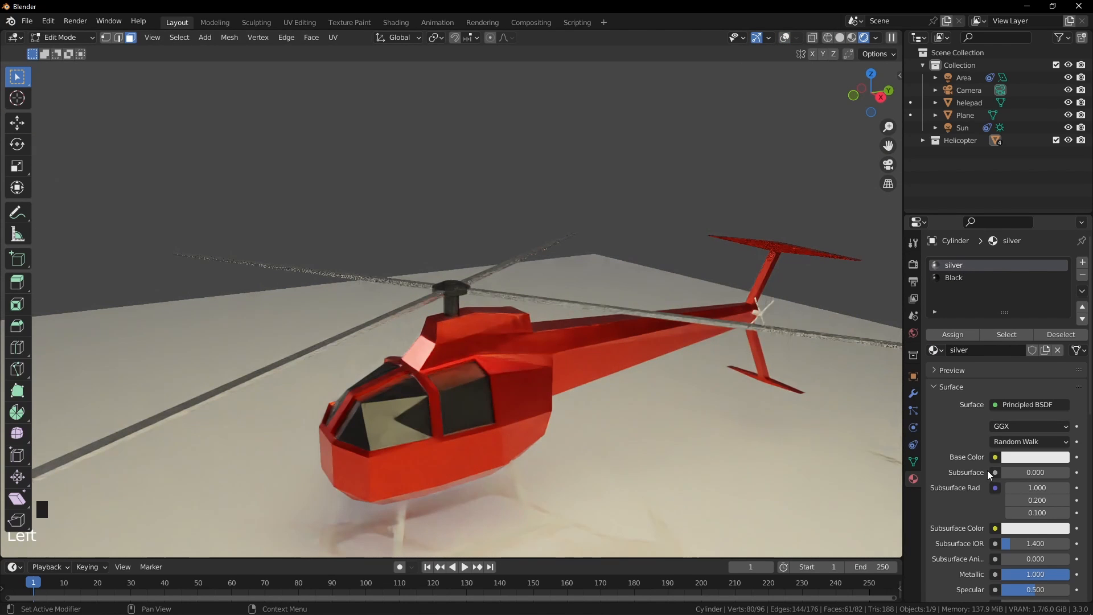
{"action": "scroll", "coordinate": [987, 470], "scroll_direction": "down", "scroll_amount": 4}
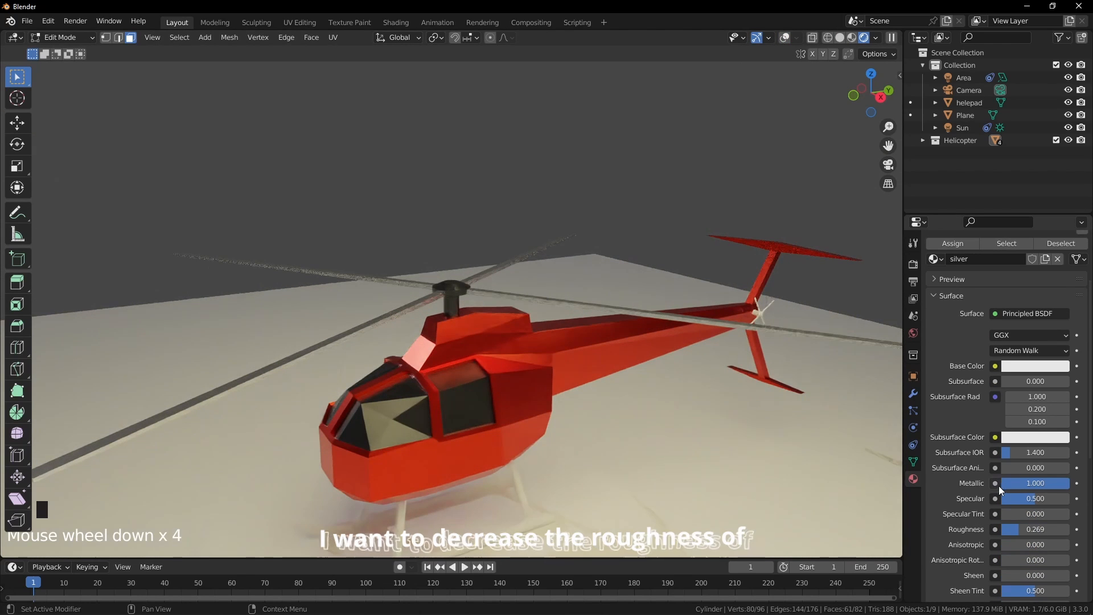
{"action": "left_click_drag", "start_coordinate": [1019, 531], "coordinate": [1013, 531]}
{"action": "key", "text": "Tab"}
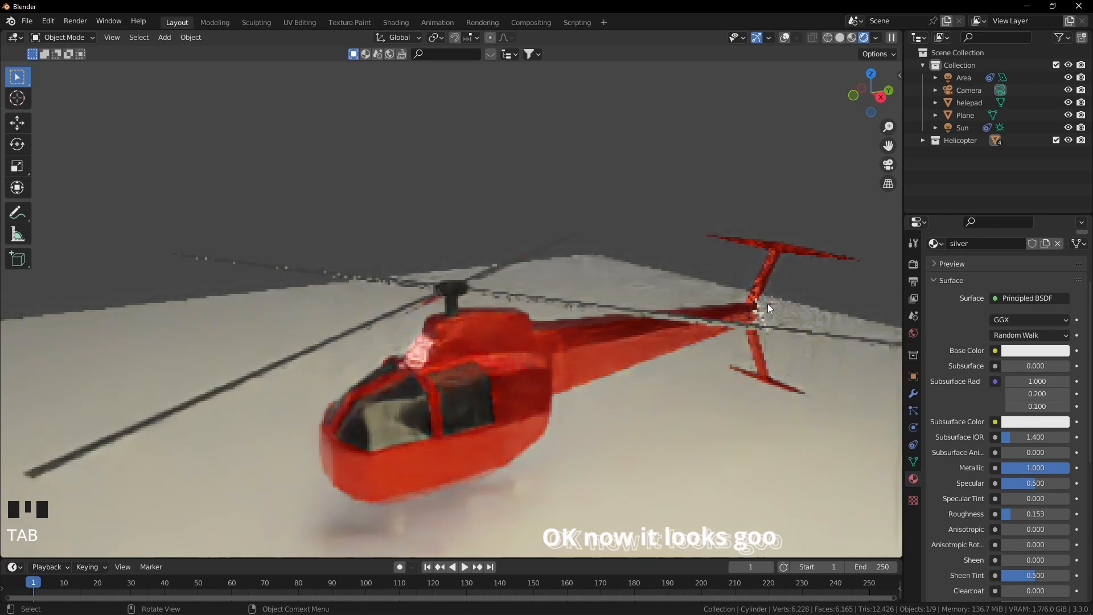
Step: Select the tail rotor and give it the existing silver material, checking it up close without overlays
{"action": "left_click", "coordinate": [767, 309]}
{"action": "left_click", "coordinate": [785, 37]}
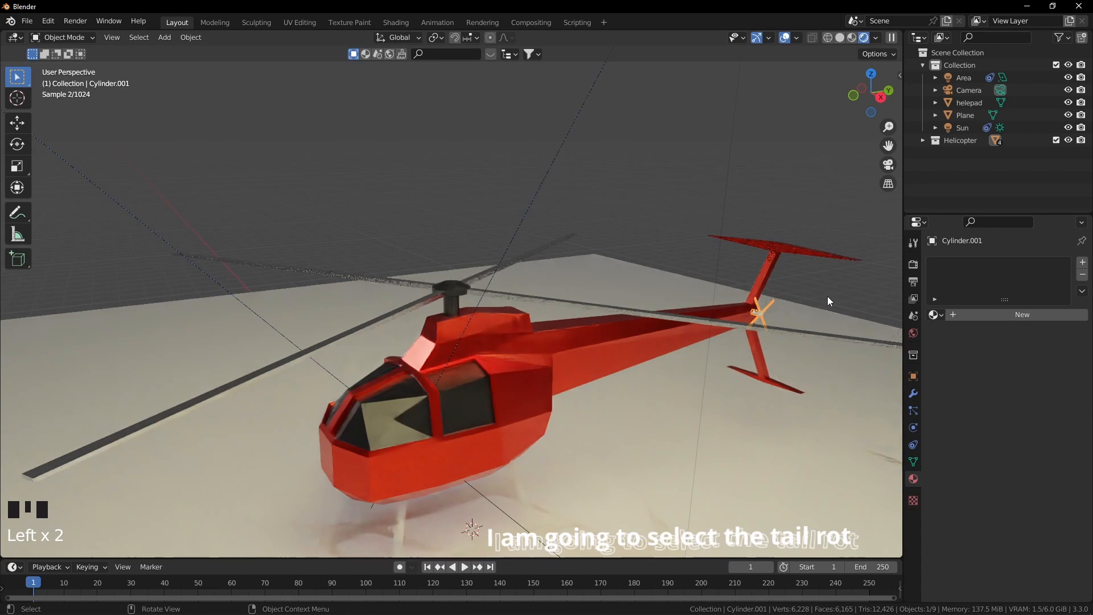
{"action": "key", "text": "KP_Decimal"}
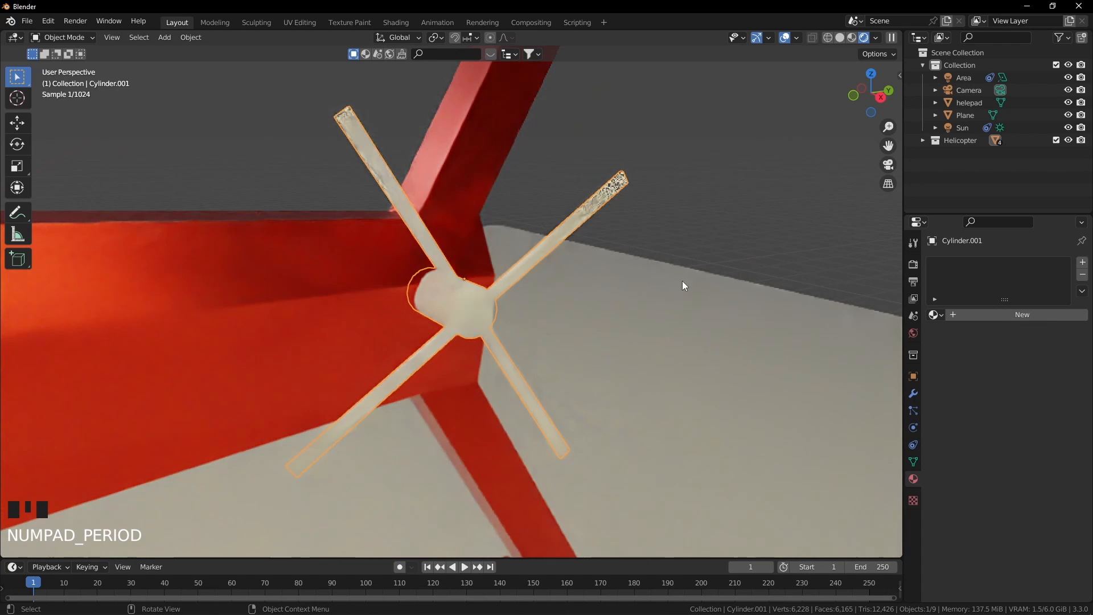
{"action": "left_click", "coordinate": [968, 315]}
{"action": "left_click", "coordinate": [934, 315]}
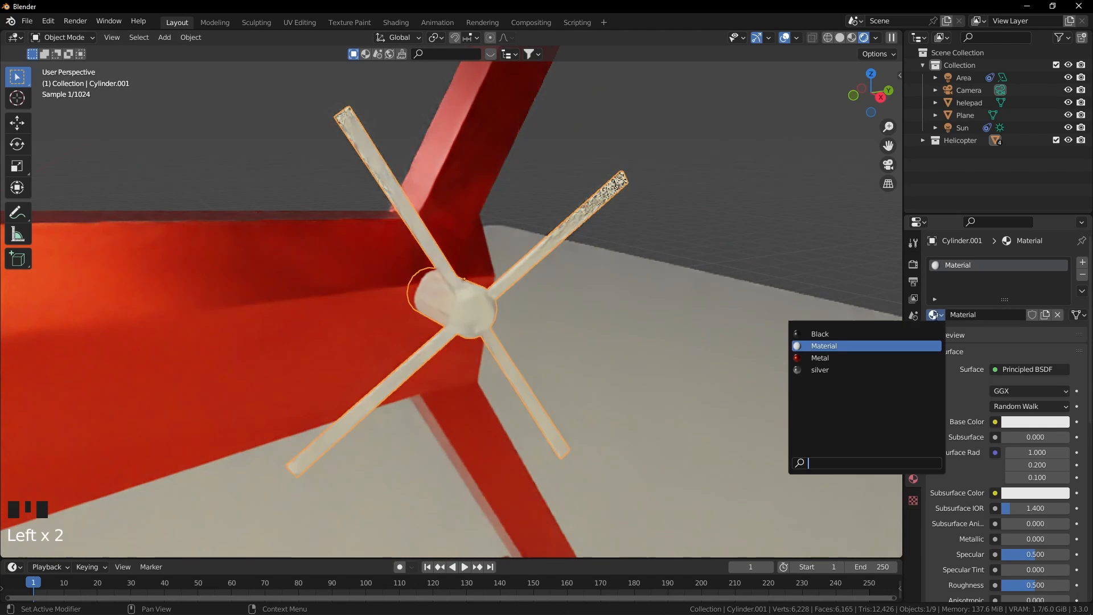
{"action": "left_click", "coordinate": [835, 369]}
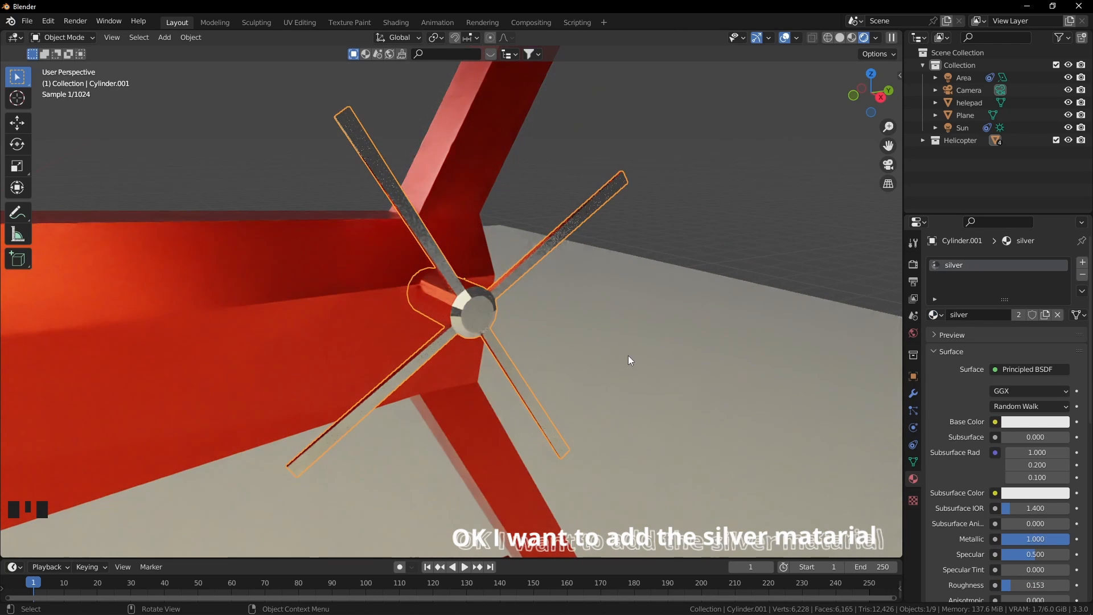
{"action": "middle_click_drag", "start_coordinate": [588, 352], "coordinate": [633, 353]}
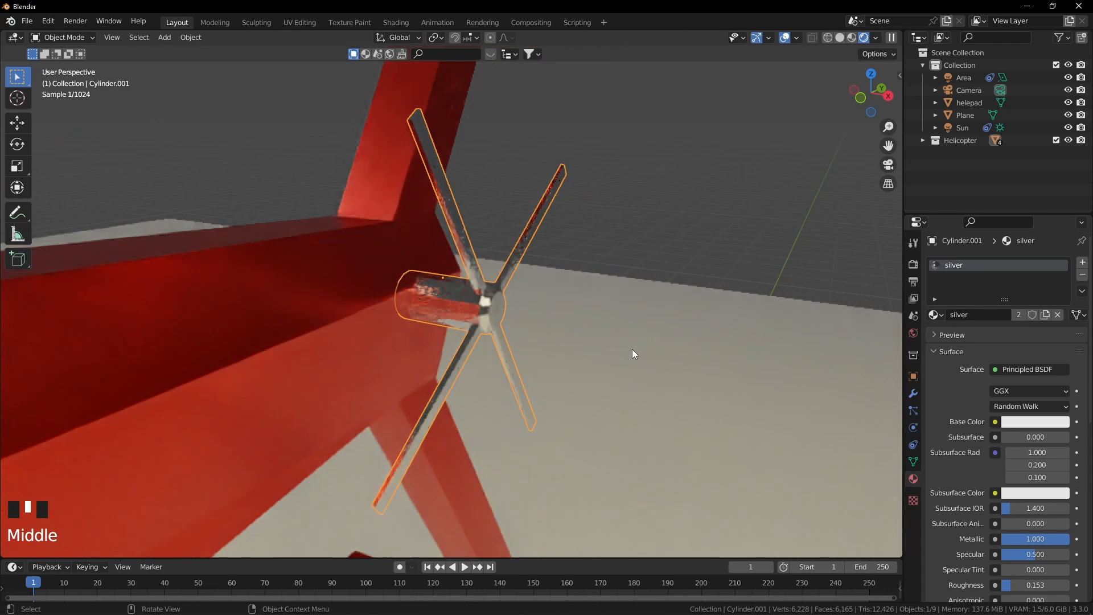
{"action": "left_click", "coordinate": [786, 37]}
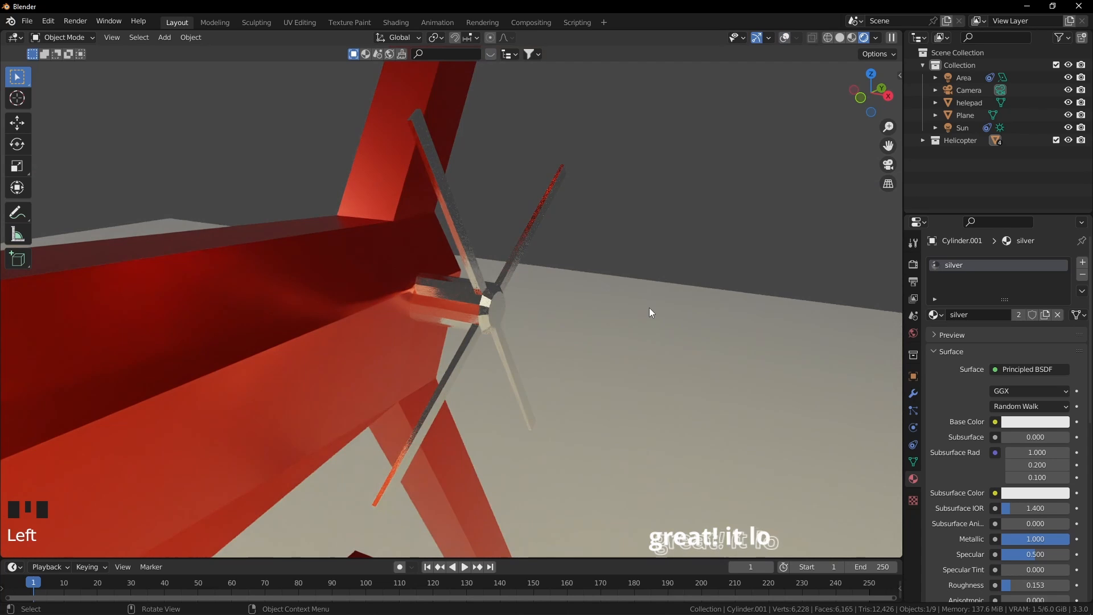
Step: Switch to the camera view, show the overlays again and select the landing skids in Object Mode
{"action": "key", "text": "KP_0"}
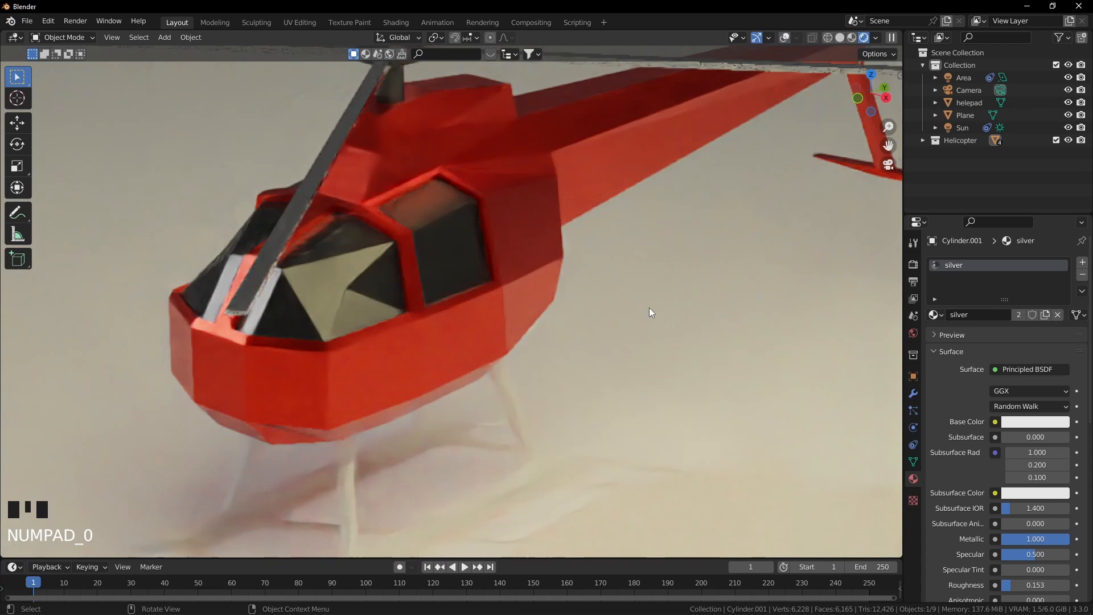
{"action": "key", "text": "Tab"}
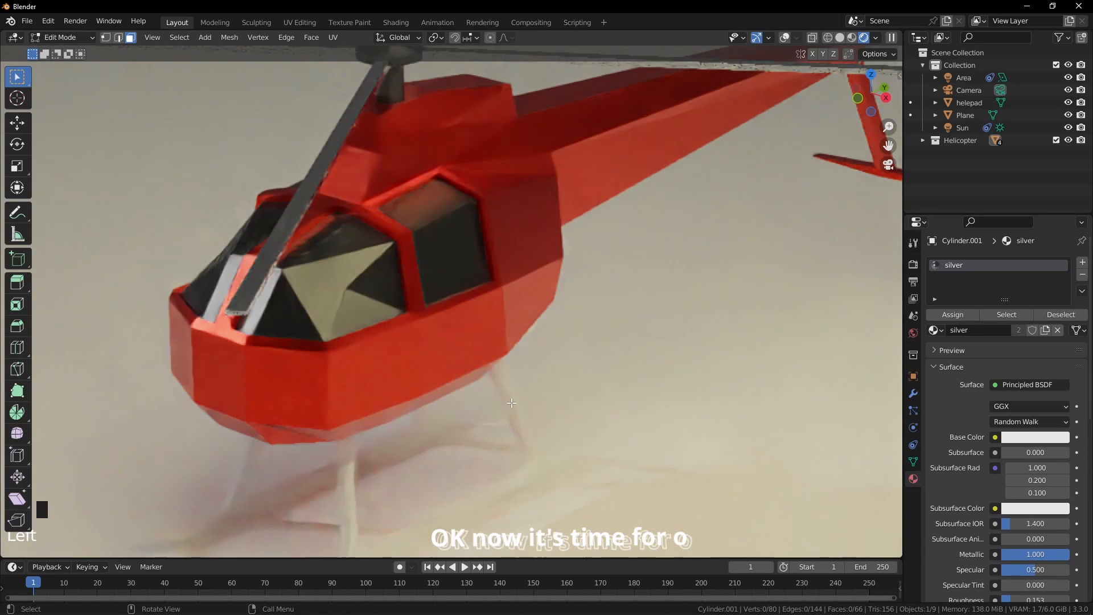
{"action": "left_click", "coordinate": [785, 38]}
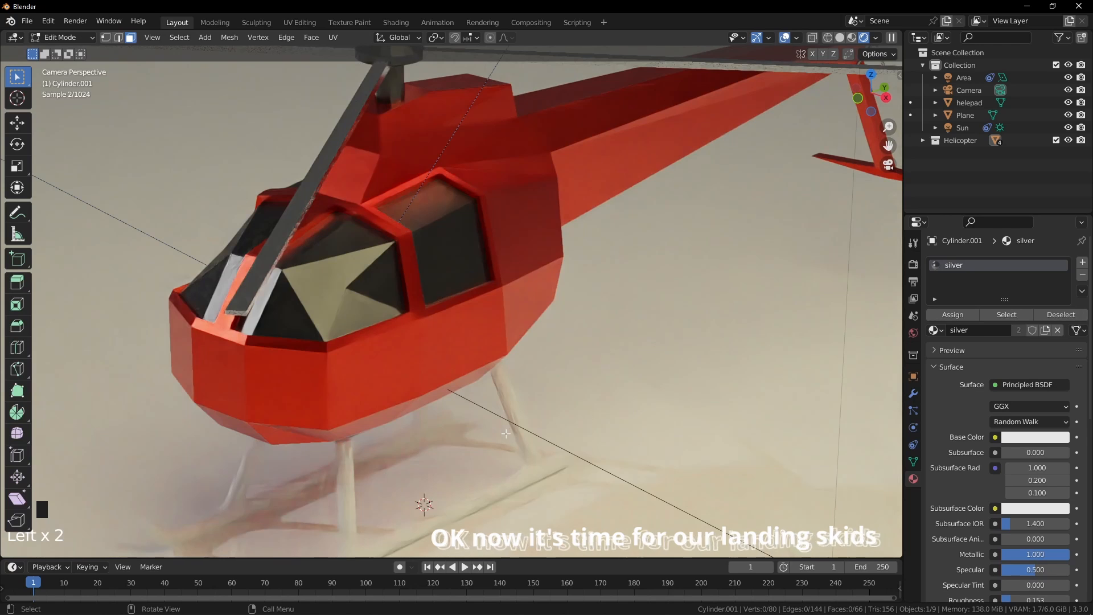
{"action": "key", "text": "Tab"}
{"action": "left_click", "coordinate": [513, 402]}
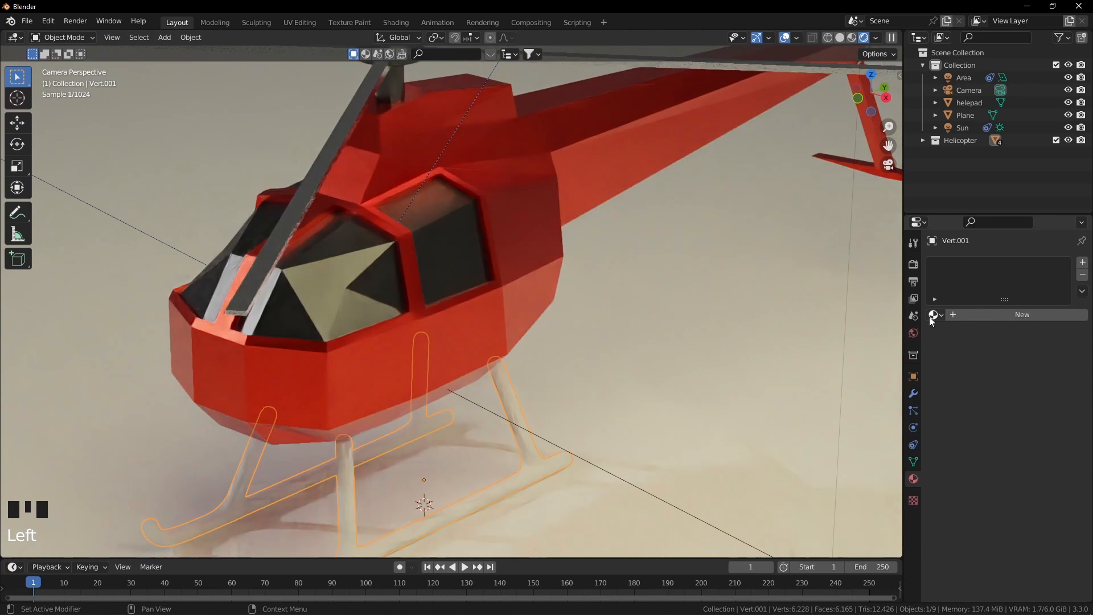
Step: Create a new material on the landing skids and name it legs
{"action": "left_click", "coordinate": [934, 315]}
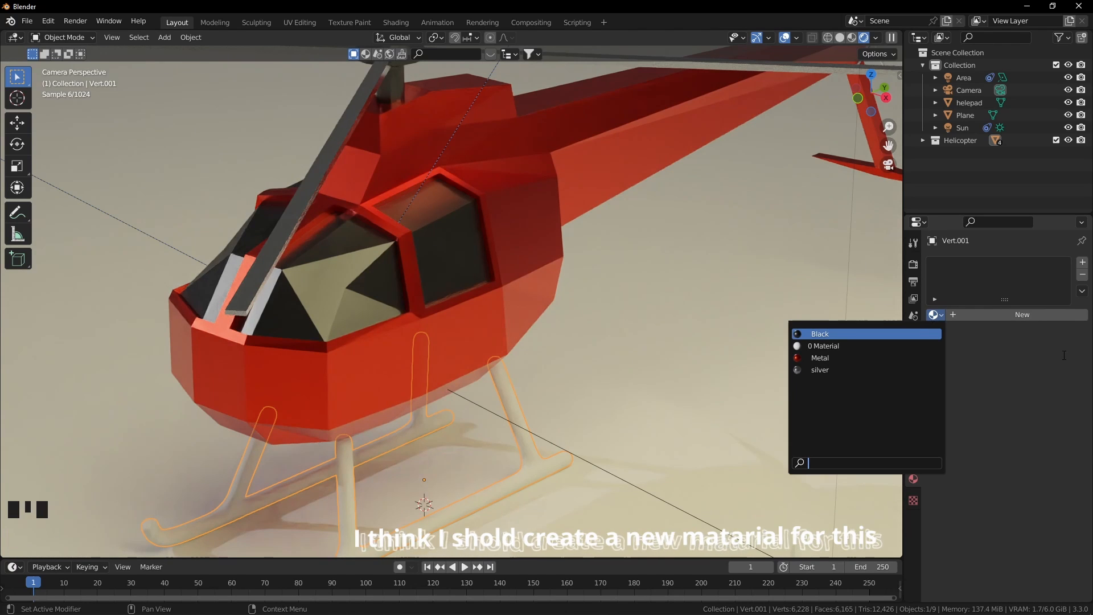
{"action": "left_click", "coordinate": [977, 314]}
{"action": "left_click", "coordinate": [976, 314]}
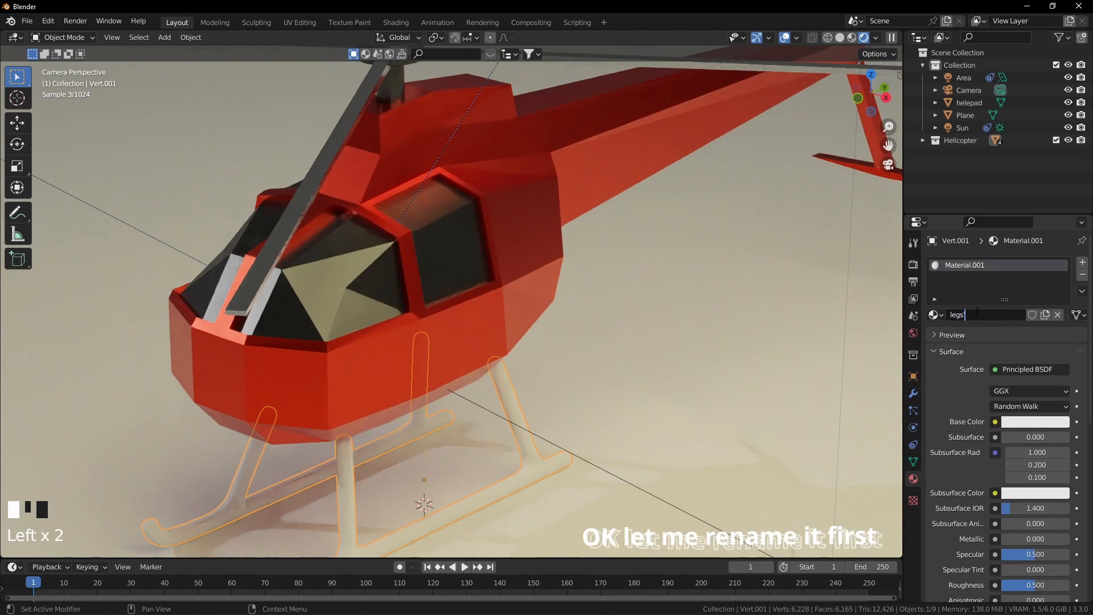
{"action": "key", "text": "Return"}
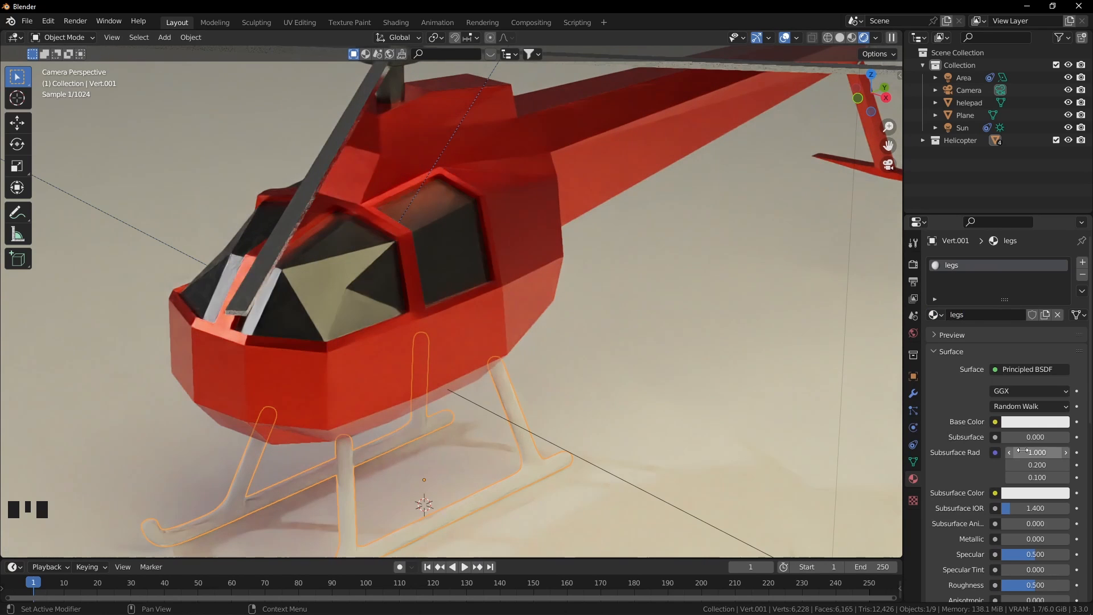
Step: Make the legs material blue and set its metallic to 1.000 and its roughness to about 0.202
{"action": "left_click", "coordinate": [1029, 425]}
{"action": "left_click", "coordinate": [1013, 281]}
{"action": "left_click_drag", "start_coordinate": [1014, 281], "coordinate": [1033, 262]}
{"action": "scroll", "coordinate": [976, 459], "scroll_direction": "down", "scroll_amount": 3}
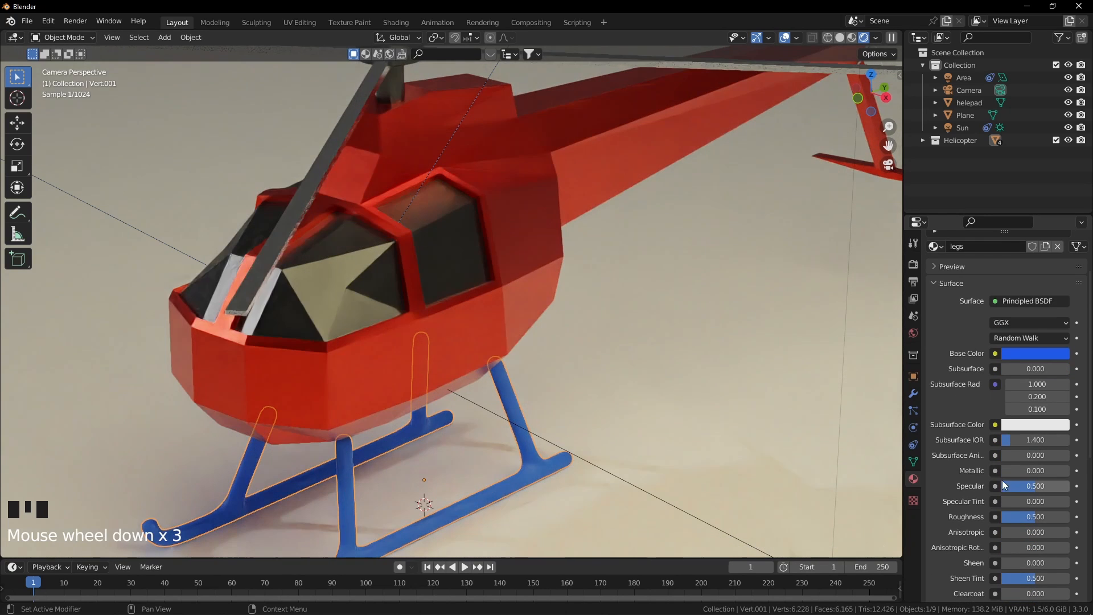
{"action": "left_click_drag", "start_coordinate": [1002, 470], "coordinate": [1059, 471]}
{"action": "scroll", "coordinate": [950, 484], "scroll_direction": "down", "scroll_amount": 2}
{"action": "scroll", "coordinate": [950, 484], "scroll_direction": "down", "scroll_amount": 2}
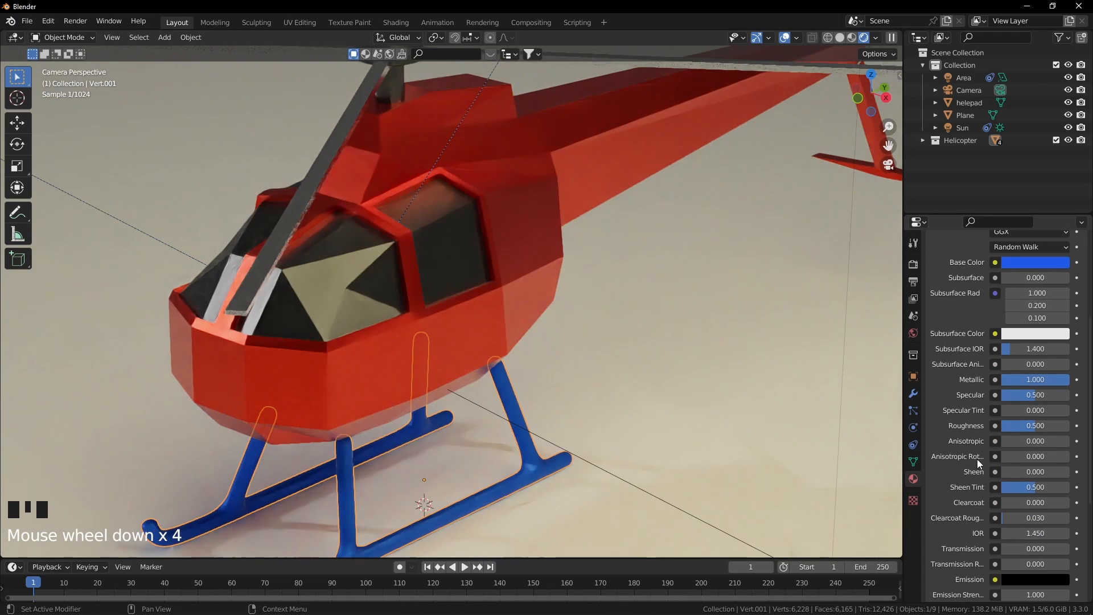
{"action": "left_click_drag", "start_coordinate": [1036, 426], "coordinate": [1009, 425]}
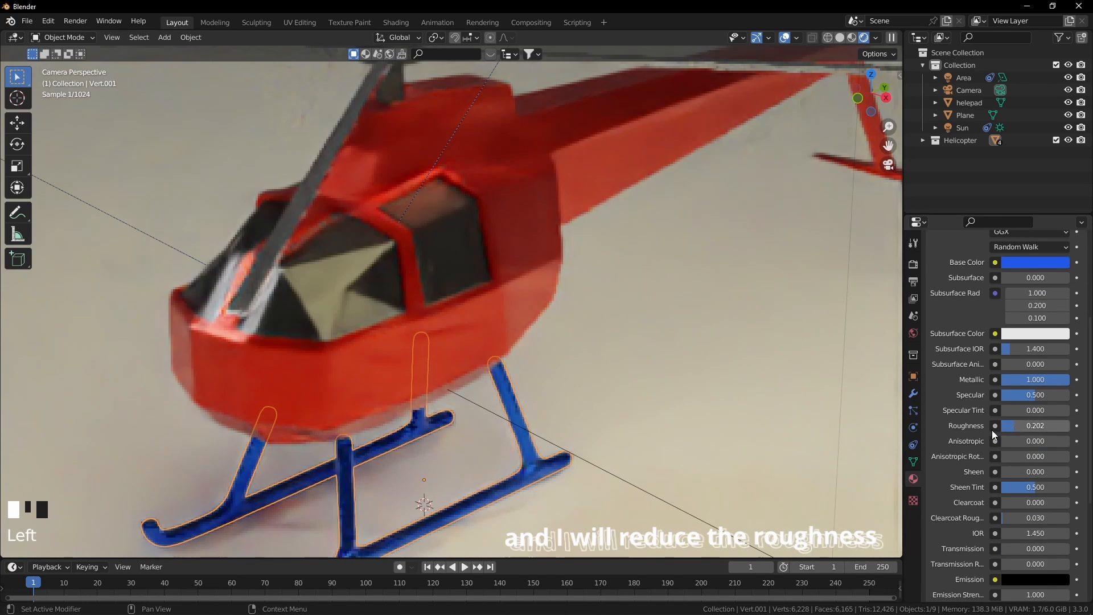
Step: Hide the overlays and change the landing skids' base color to a light purple while viewing the whole helicopter
{"action": "left_click", "coordinate": [784, 37]}
{"action": "key", "text": "KP_Decimal"}
{"action": "key", "text": "KP_0"}
{"action": "scroll", "coordinate": [576, 233], "scroll_direction": "down", "scroll_amount": 3}
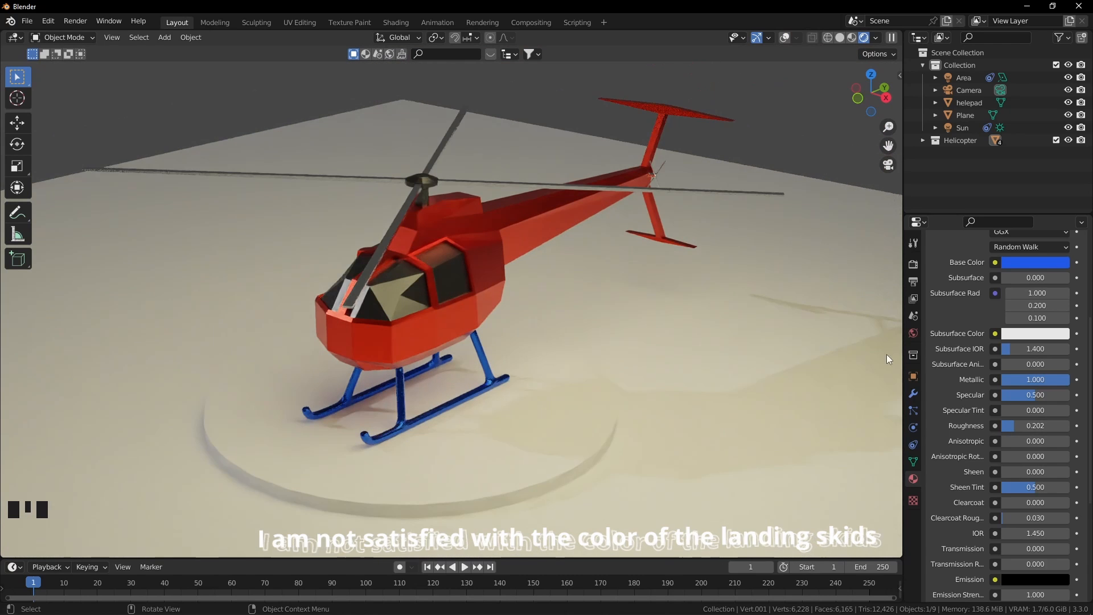
{"action": "left_click", "coordinate": [1035, 262]}
{"action": "left_click", "coordinate": [1023, 119]}
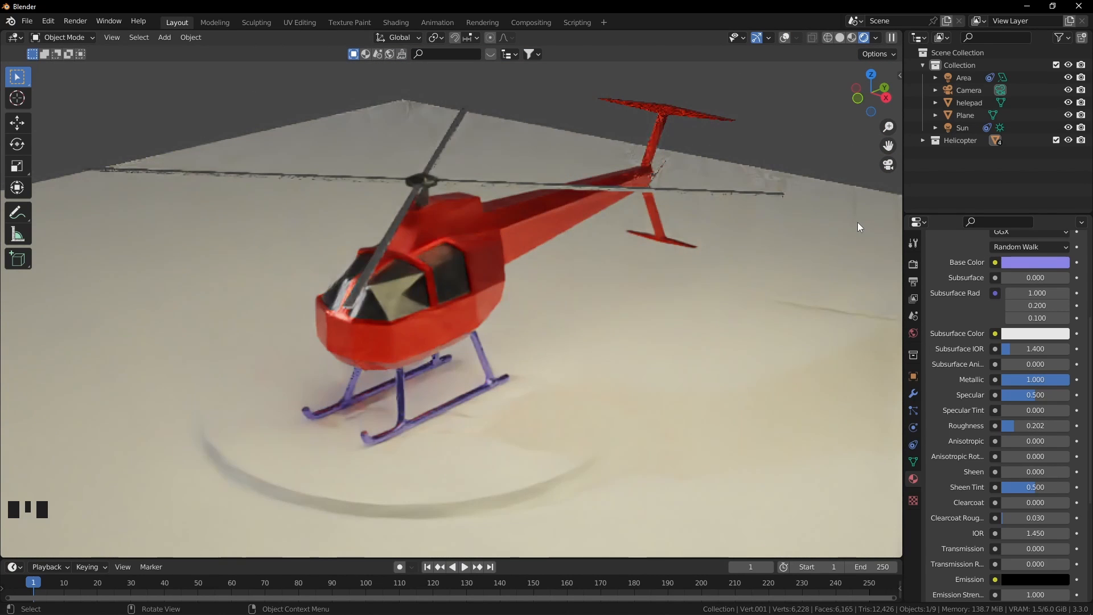
Step: Try orange, green and cyan on the landing skids, settling on a pale blue base color with saturation 0.664
{"action": "left_click", "coordinate": [1035, 262]}
{"action": "left_click", "coordinate": [995, 158]}
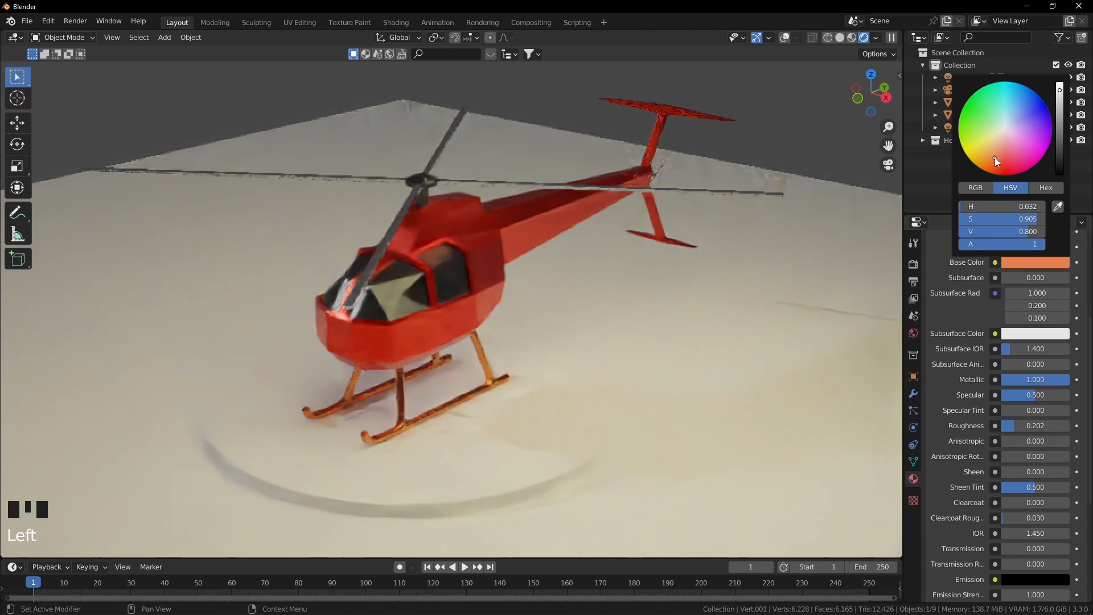
{"action": "left_click", "coordinate": [1002, 168]}
{"action": "left_click", "coordinate": [983, 126]}
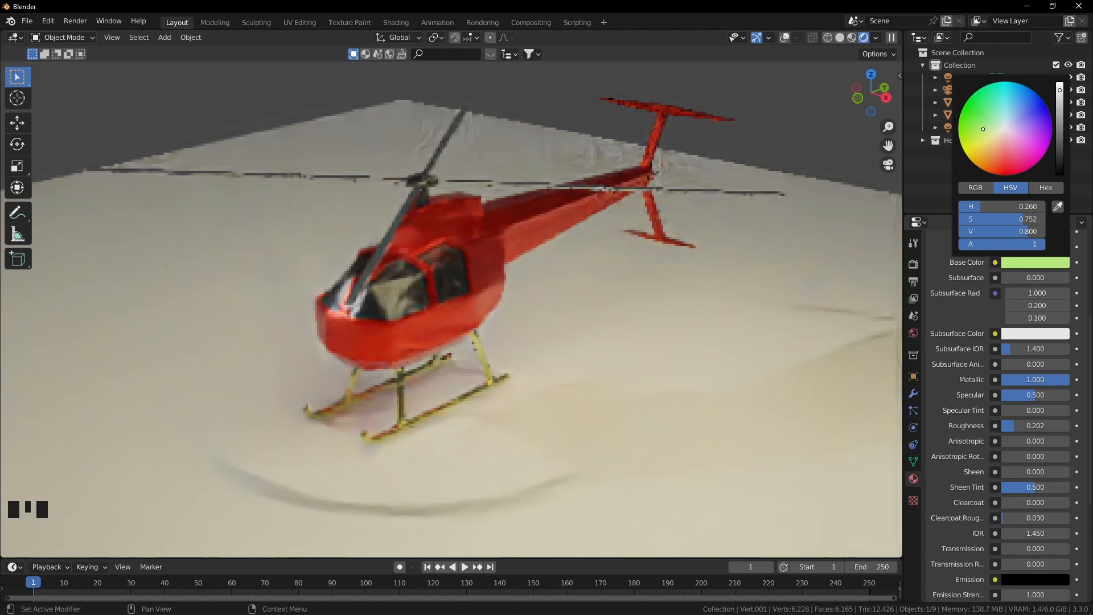
{"action": "left_click", "coordinate": [1008, 103]}
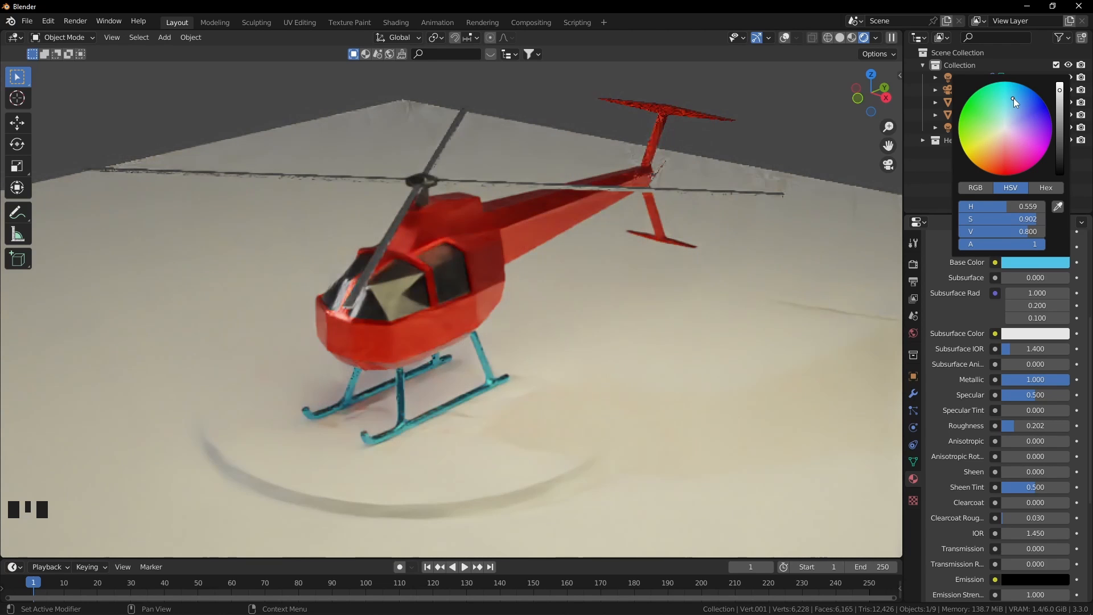
{"action": "left_click", "coordinate": [1019, 116]}
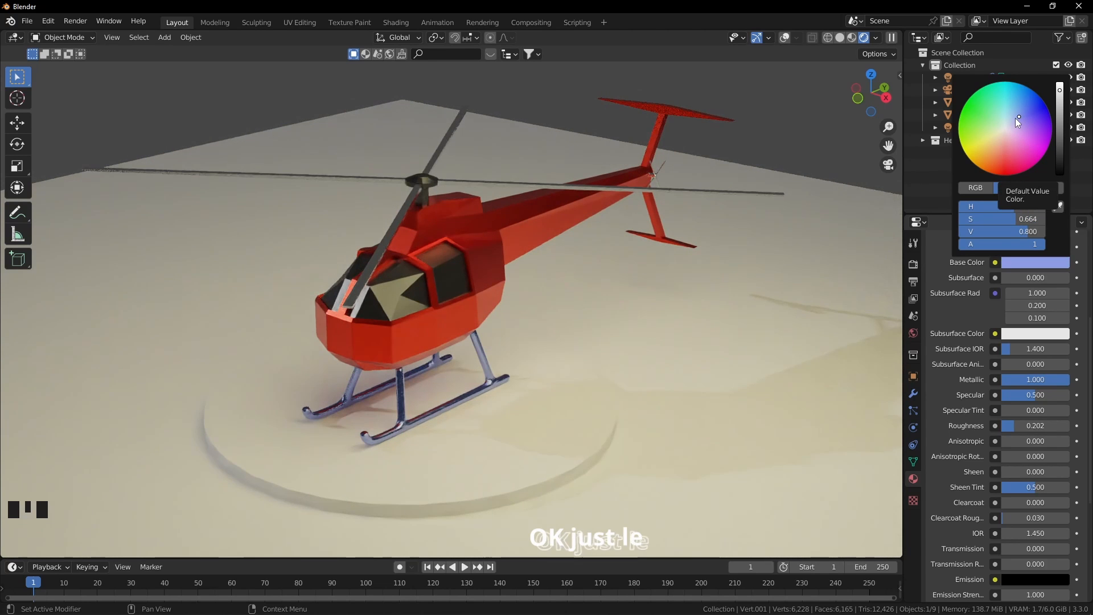
Step: Add a new material to the helipad and give it an orange base color of about H 0.062, S 0.913, V 0.800
{"action": "left_click", "coordinate": [575, 377]}
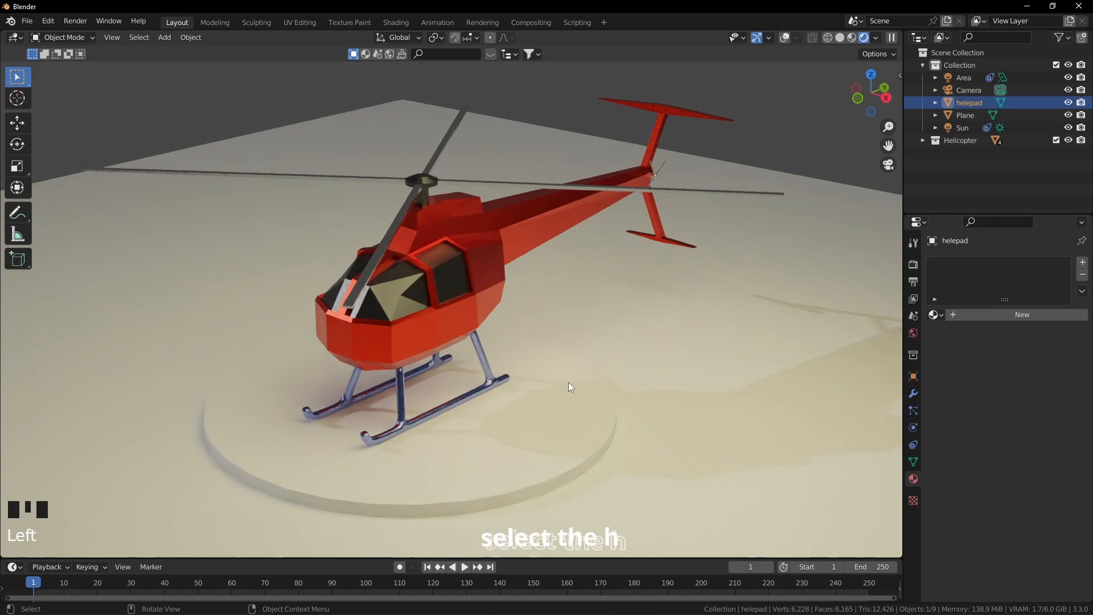
{"action": "left_click", "coordinate": [974, 315]}
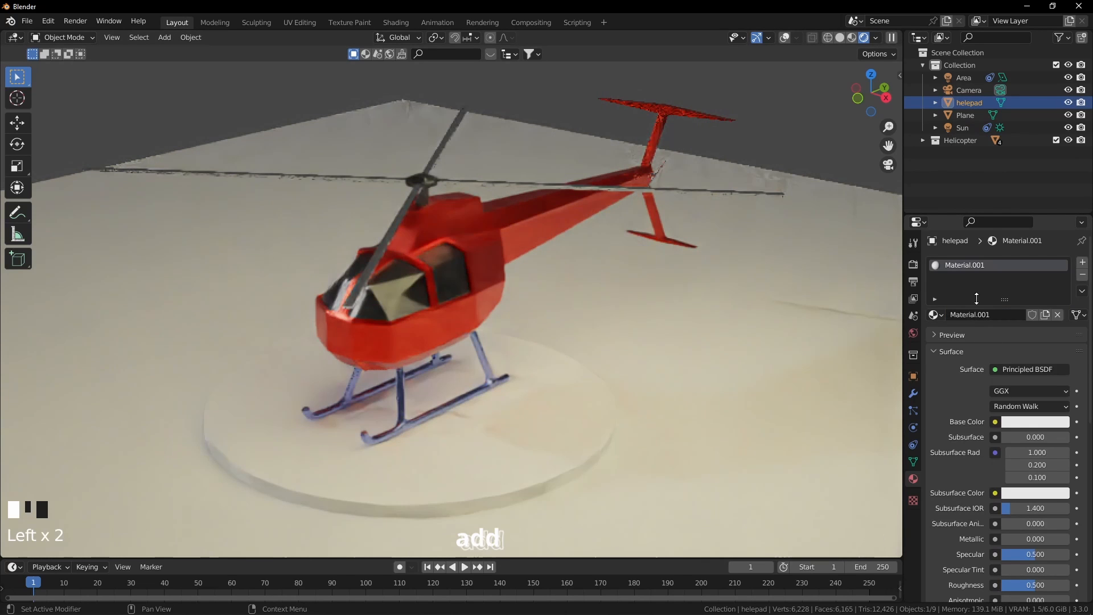
{"action": "left_click", "coordinate": [1023, 422]}
{"action": "left_click_drag", "start_coordinate": [1011, 302], "coordinate": [988, 315]}
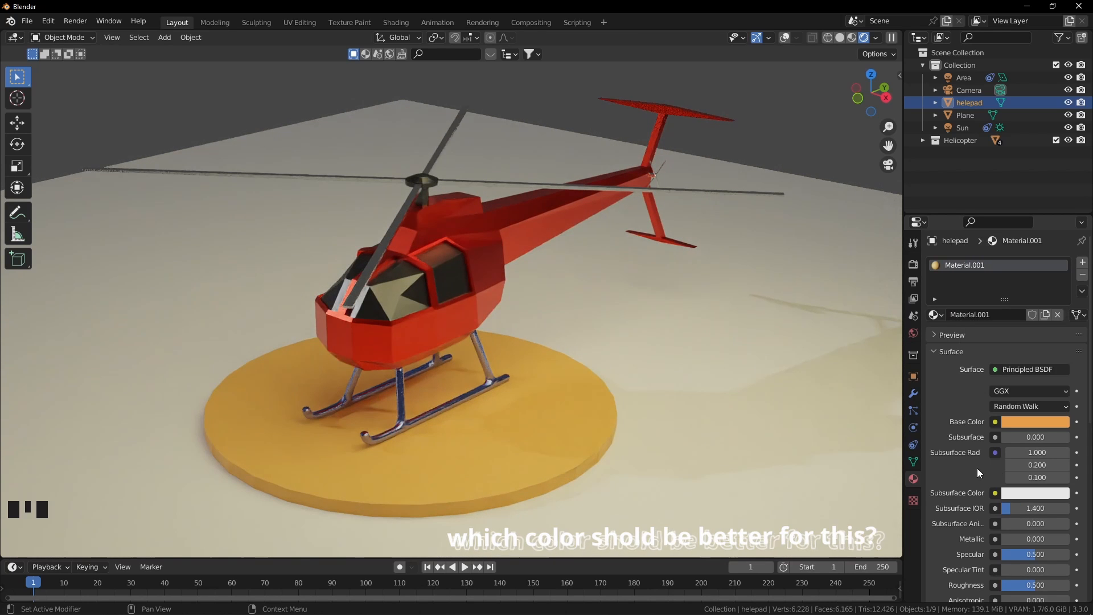
Step: Set the helipad material's metallic to 1.000 and its base color to a saturated blue, about H 0.614, S 0.978, V 0.800
{"action": "scroll", "coordinate": [977, 472], "scroll_direction": "down", "scroll_amount": 3}
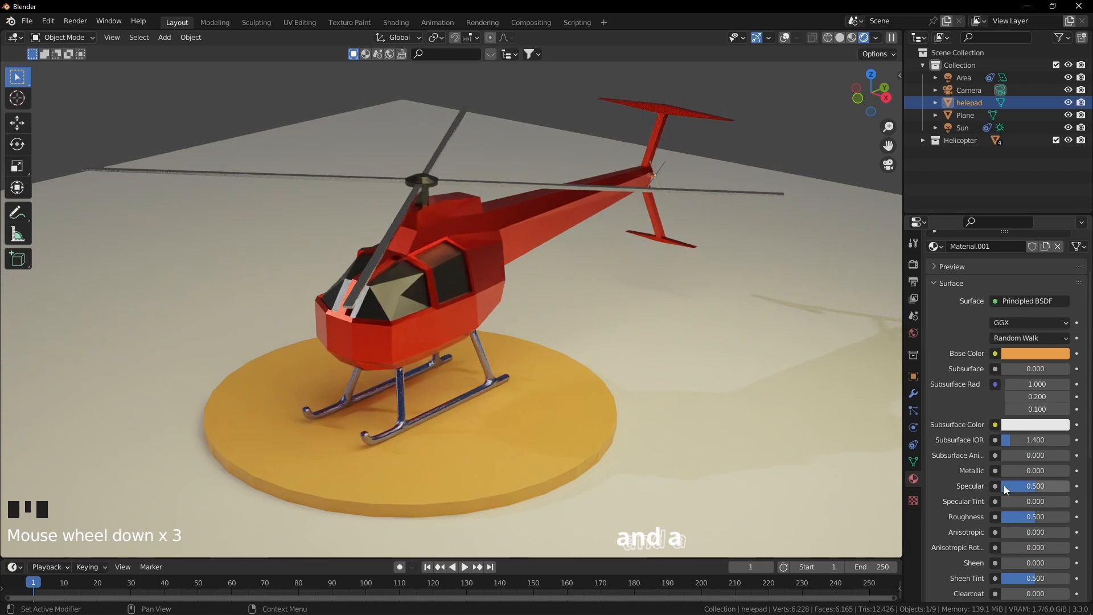
{"action": "left_click_drag", "start_coordinate": [1019, 470], "coordinate": [1069, 470]}
{"action": "left_click", "coordinate": [1028, 356]}
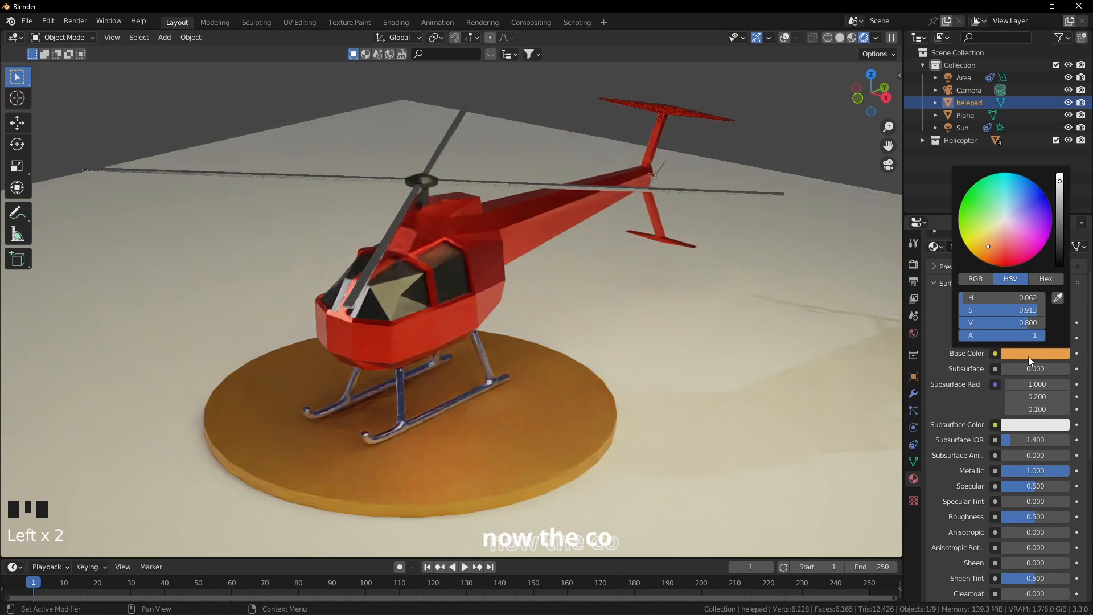
{"action": "mouse_move", "coordinate": [1013, 235]}
{"action": "left_mouse_down"}
{"action": "mouse_move", "coordinate": [1027, 228]}
{"action": "mouse_move", "coordinate": [1023, 184]}
{"action": "left_mouse_up"}
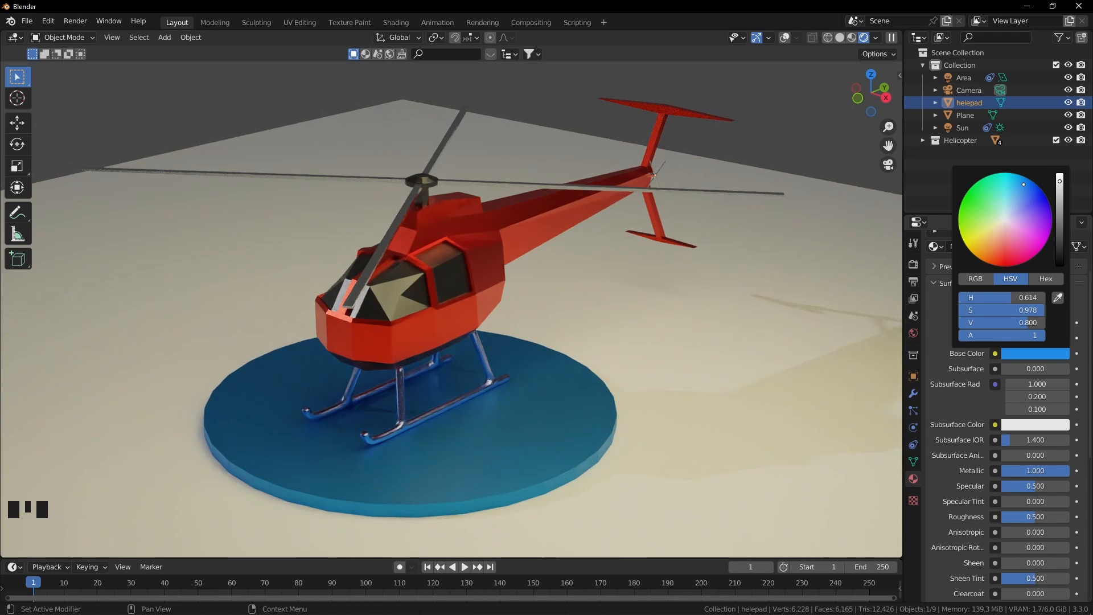
Step: Add a new material to the ground plane and give it a salmon-orange base color
{"action": "left_click", "coordinate": [695, 338]}
{"action": "left_click", "coordinate": [999, 317]}
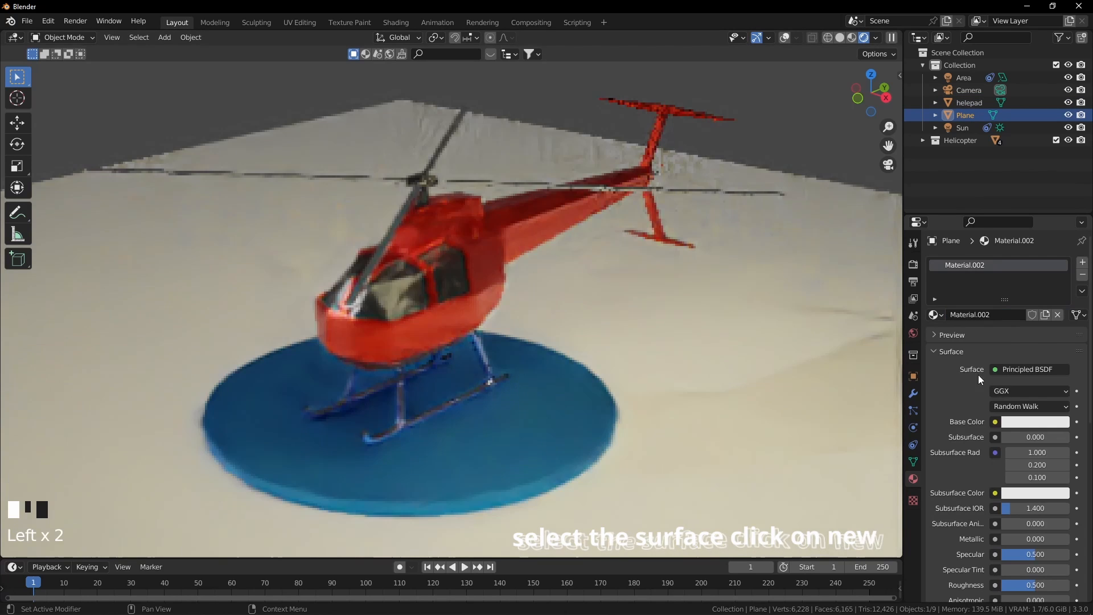
{"action": "left_click", "coordinate": [1027, 421]}
{"action": "left_click", "coordinate": [997, 312]}
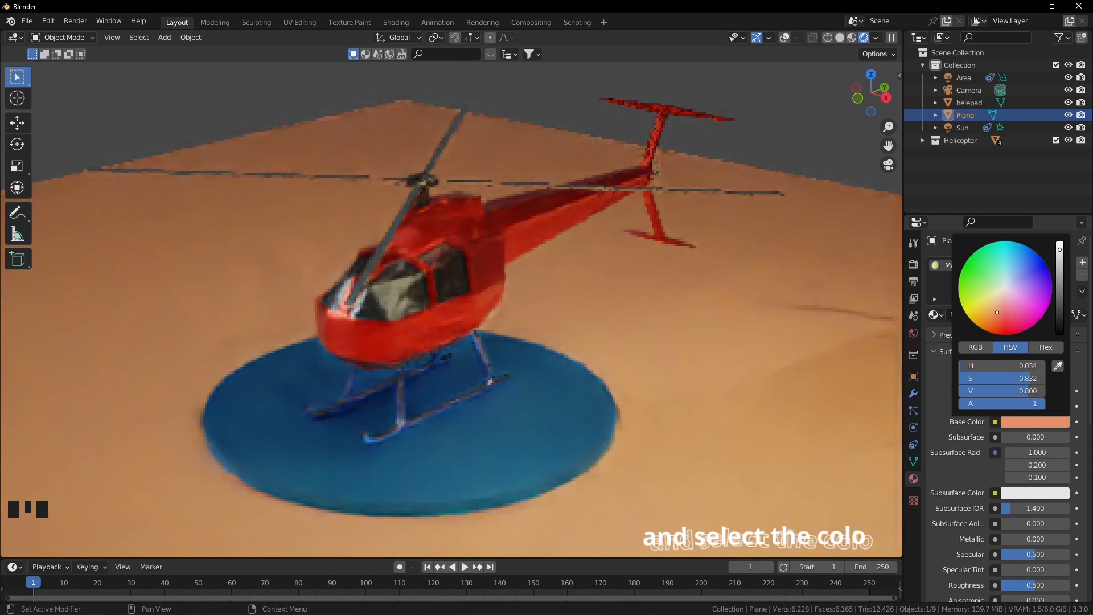
{"action": "left_click", "coordinate": [998, 315]}
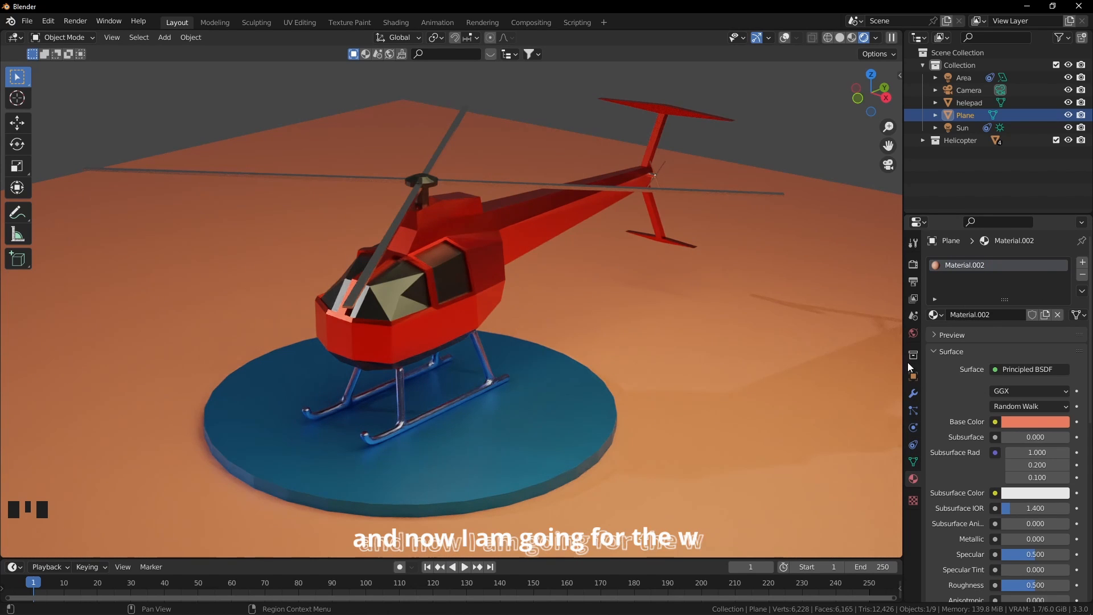
Step: Set the world background color to a dark blue of about H 0.563, S 0.647, V 0.051
{"action": "left_click", "coordinate": [913, 333]}
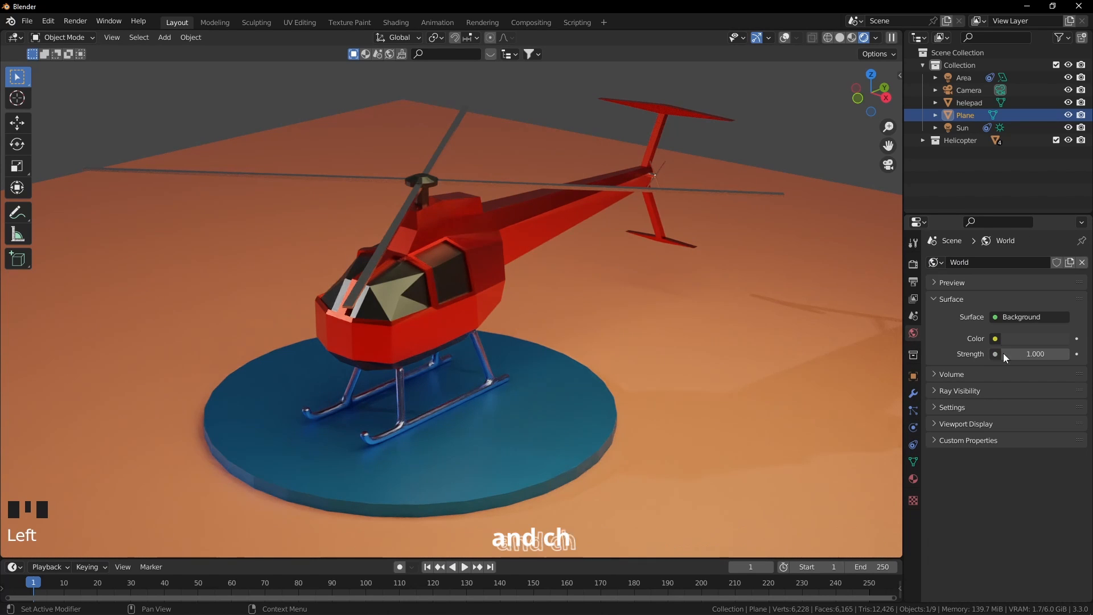
{"action": "left_click", "coordinate": [1030, 337]}
{"action": "left_click", "coordinate": [1011, 188]}
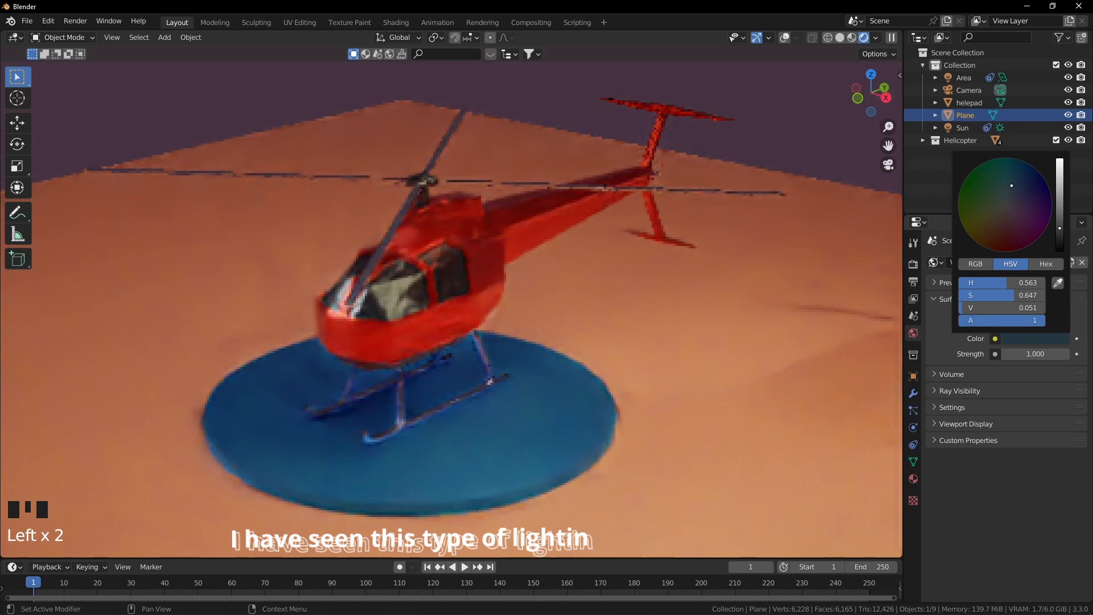
{"action": "left_click", "coordinate": [689, 339]}
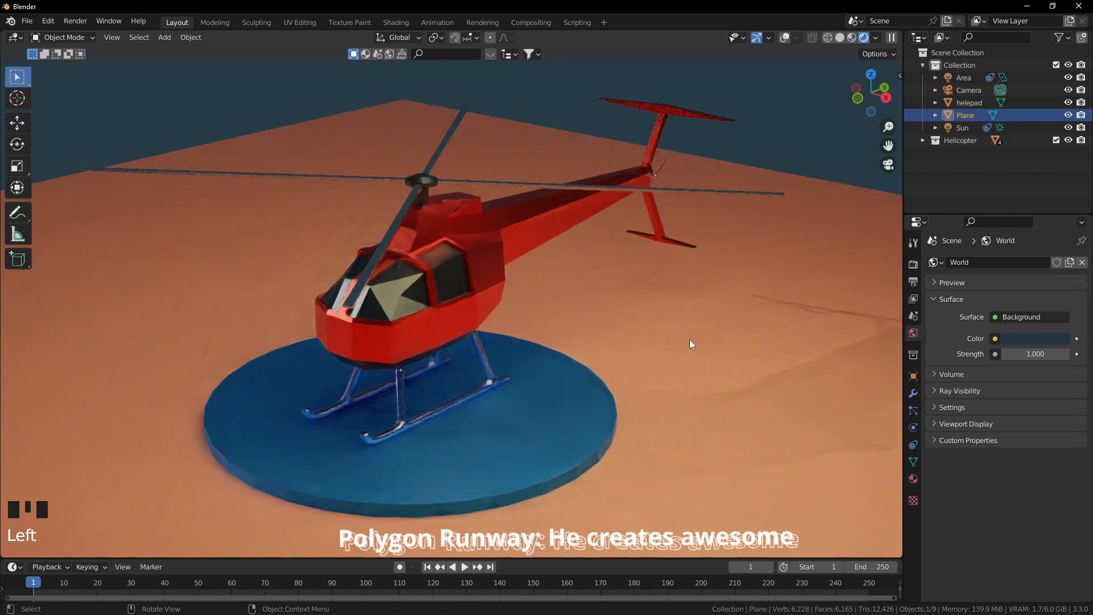
Step: Switch to the top view in solid shading without overlays, framing the ground plane's corner behind and to the left of the helicopter
{"action": "left_click", "coordinate": [784, 37]}
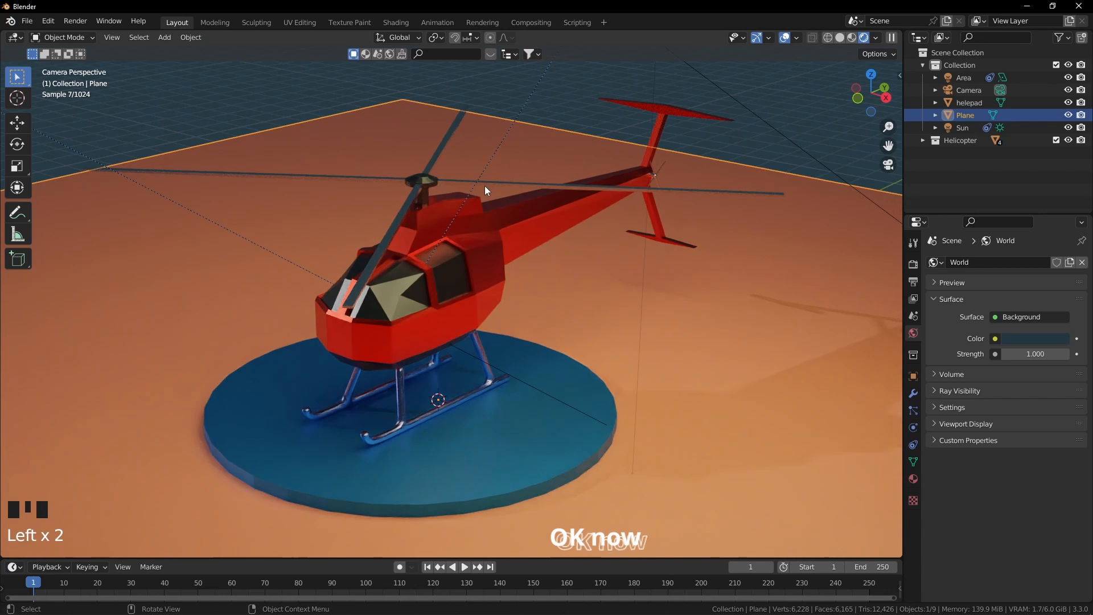
{"action": "key", "text": "KP_7"}
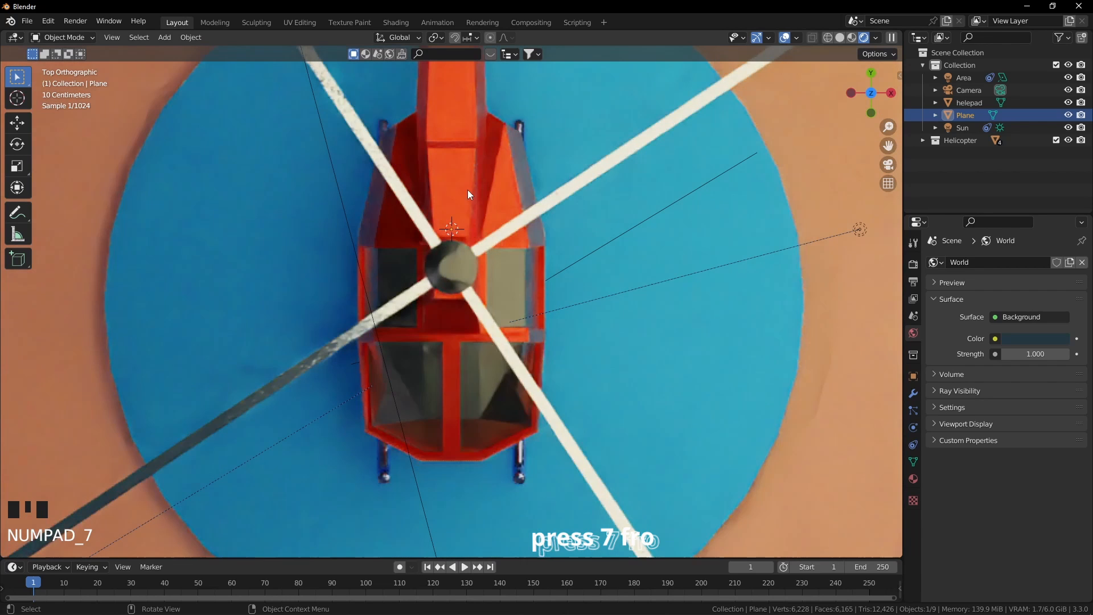
{"action": "scroll", "coordinate": [395, 175], "scroll_direction": "down", "scroll_amount": 8}
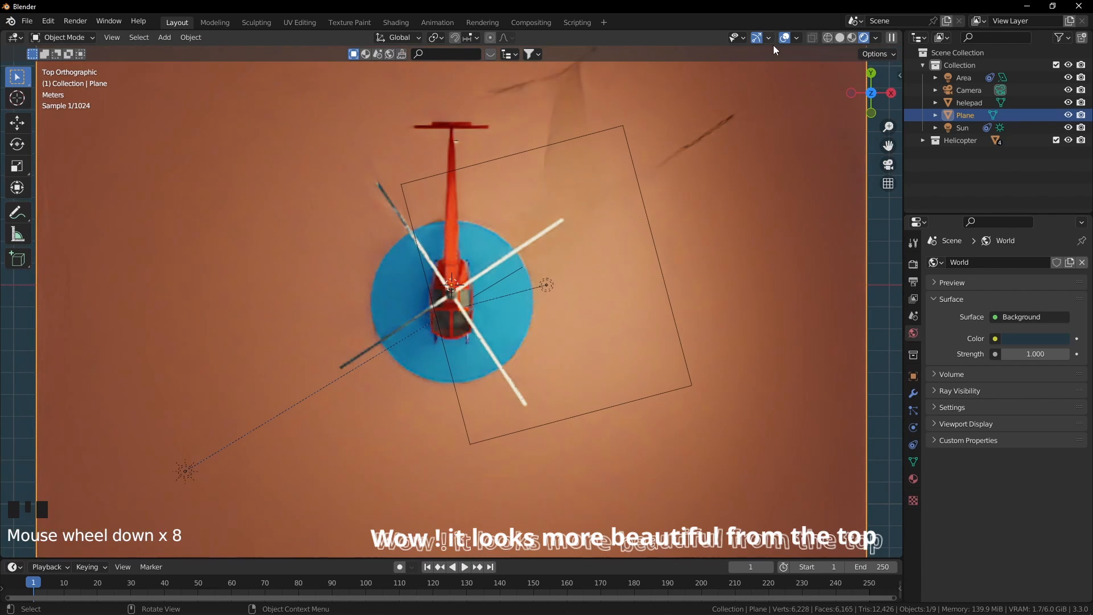
{"action": "left_click", "coordinate": [784, 39]}
{"action": "middle_click_drag", "start_coordinate": [293, 216], "coordinate": [573, 340], "text": "shift"}
{"action": "middle_click_drag", "start_coordinate": [401, 209], "coordinate": [379, 281], "text": "shift"}
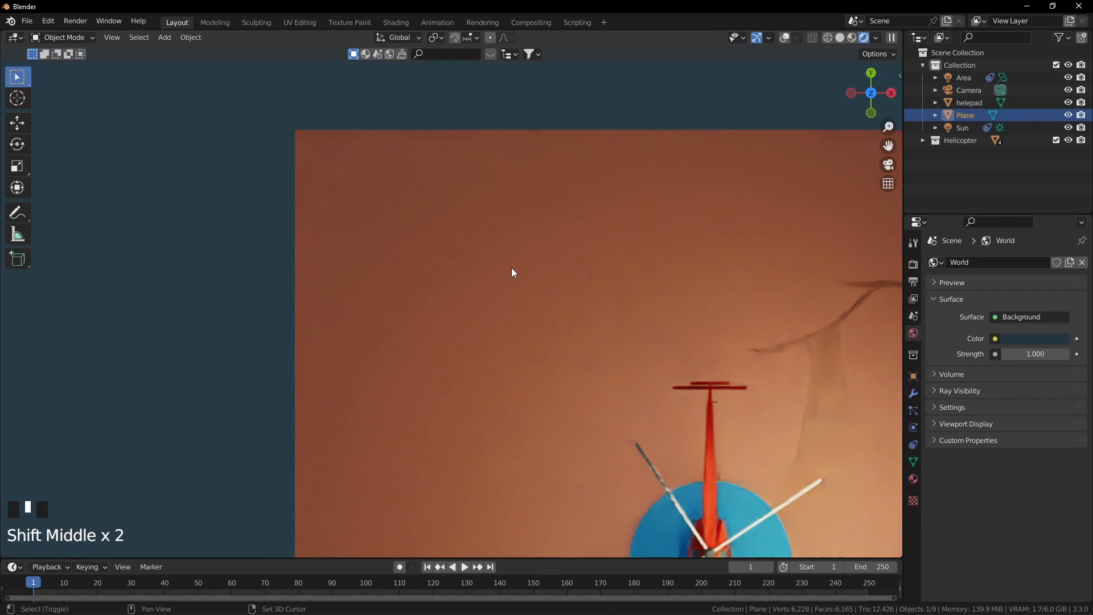
{"action": "key", "text": "z"}
{"action": "left_click", "coordinate": [590, 265]}
{"action": "left_click", "coordinate": [296, 133]}
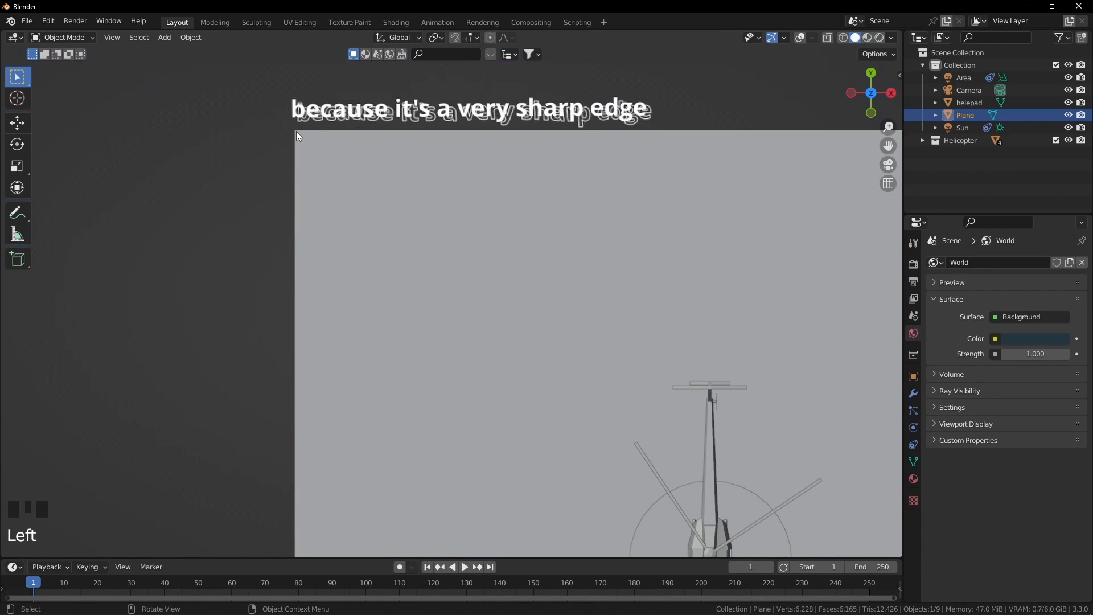
Step: Round the framed corner of the ground plane with a vertex bevel of about 0.6 m and 5 segments, returning to Object Mode
{"action": "key", "text": "Tab"}
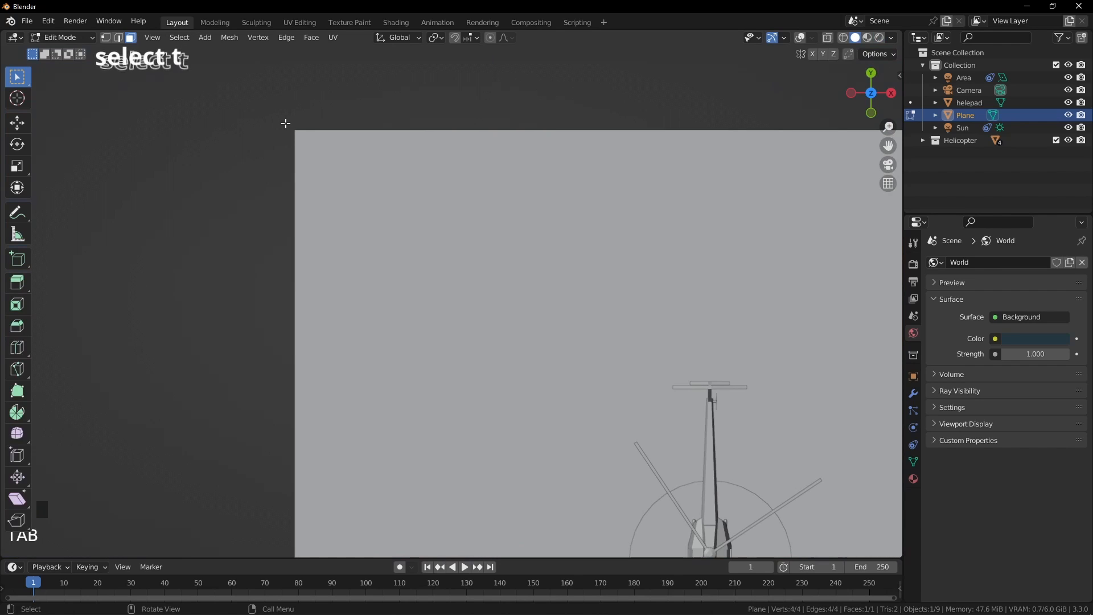
{"action": "left_click", "coordinate": [106, 37]}
{"action": "left_click", "coordinate": [297, 132]}
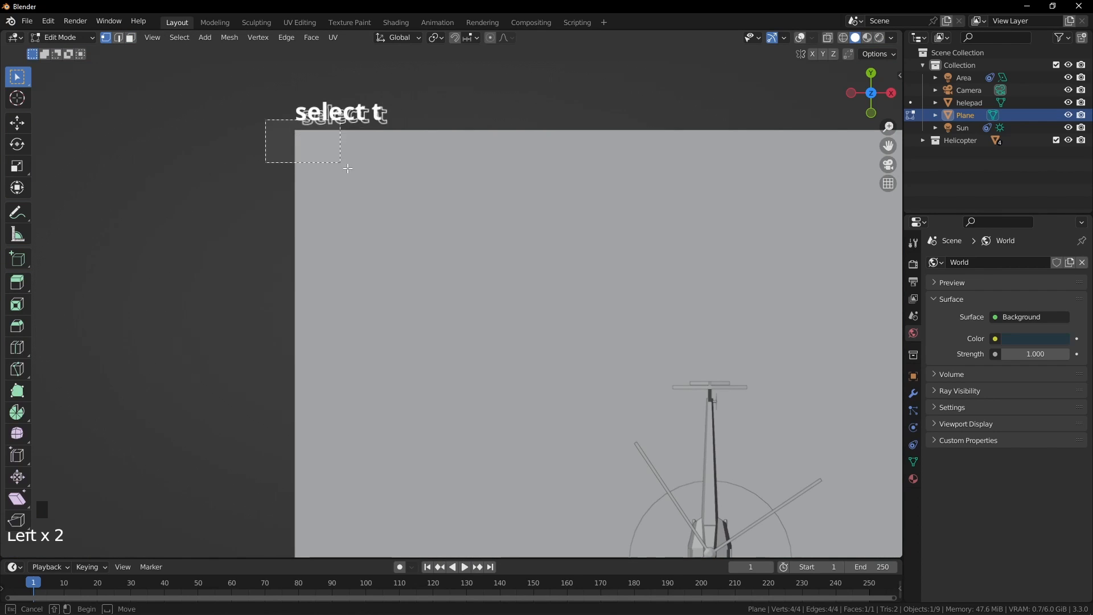
{"action": "key", "text": "shift+ctrl+b"}
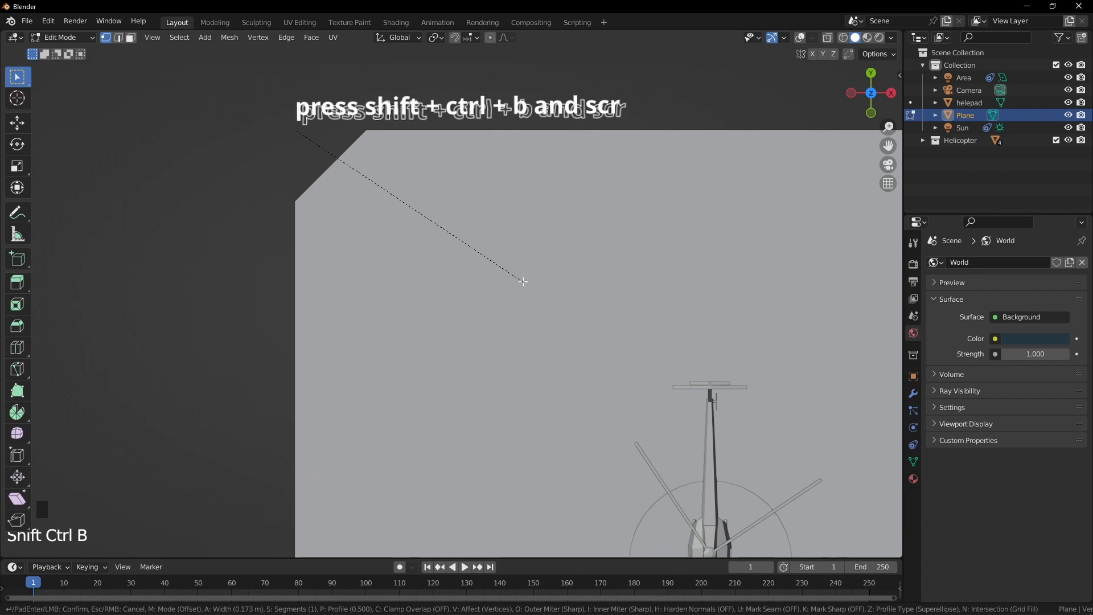
{"action": "scroll", "coordinate": [552, 276], "scroll_direction": "up", "scroll_amount": 3}
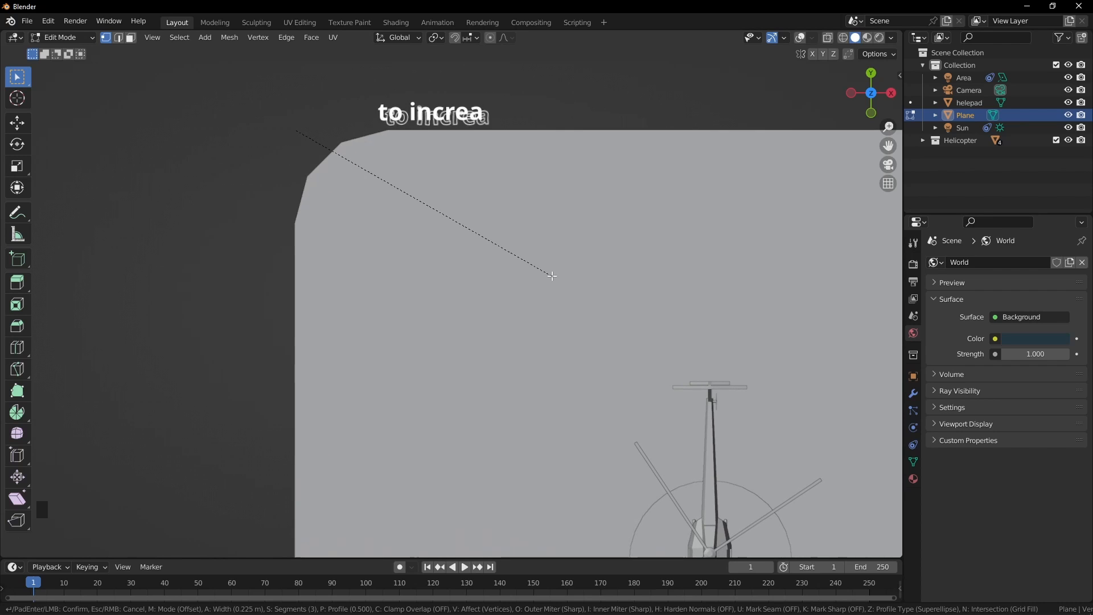
{"action": "scroll", "coordinate": [552, 276], "scroll_direction": "up", "scroll_amount": 1}
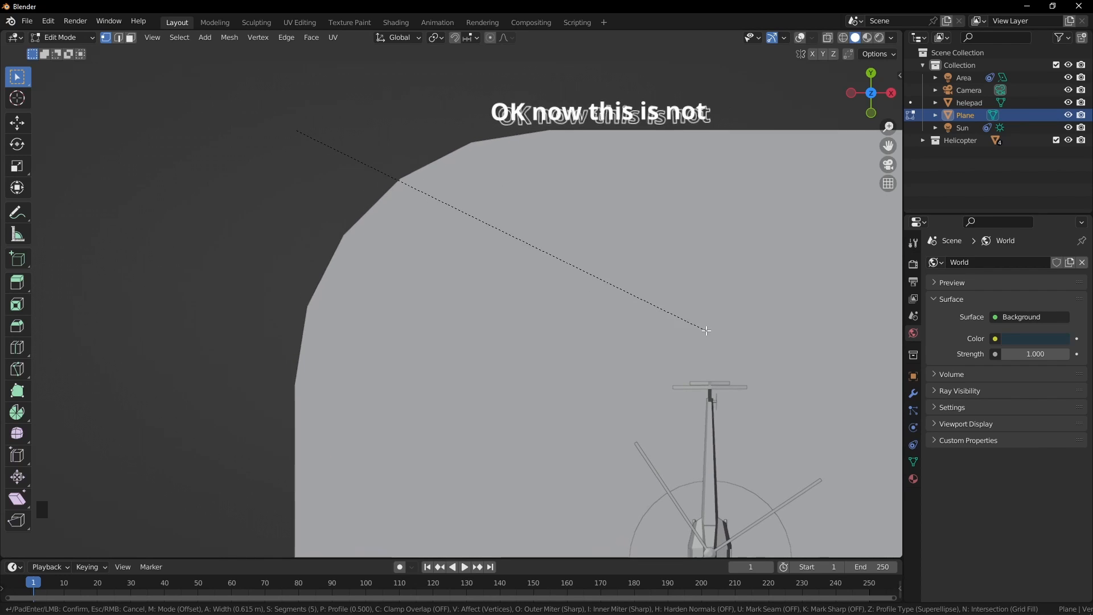
{"action": "left_click", "coordinate": [700, 324]}
{"action": "scroll", "coordinate": [615, 319], "scroll_direction": "down", "scroll_amount": 3}
{"action": "scroll", "coordinate": [615, 319], "scroll_direction": "down", "scroll_amount": 2}
{"action": "middle_click_drag", "start_coordinate": [640, 336], "coordinate": [578, 286], "text": "shift"}
{"action": "key", "text": "Tab"}
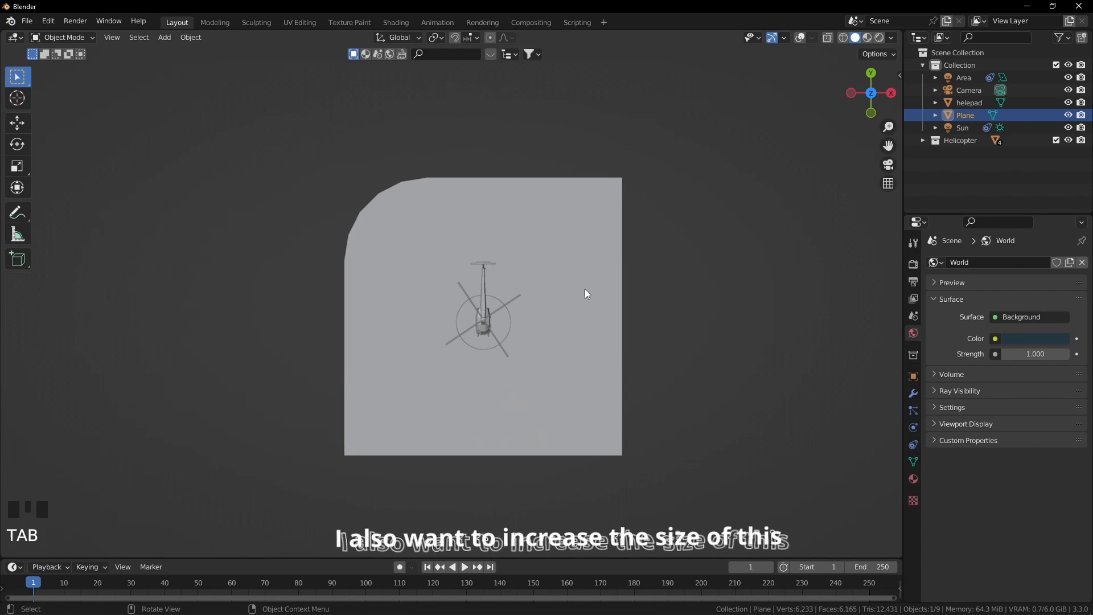
Step: Scale the ground plane up by about 2.56 and show the scene through the camera in rendered shading
{"action": "left_click", "coordinate": [617, 326]}
{"action": "key", "text": "s"}
{"action": "left_click", "coordinate": [825, 381]}
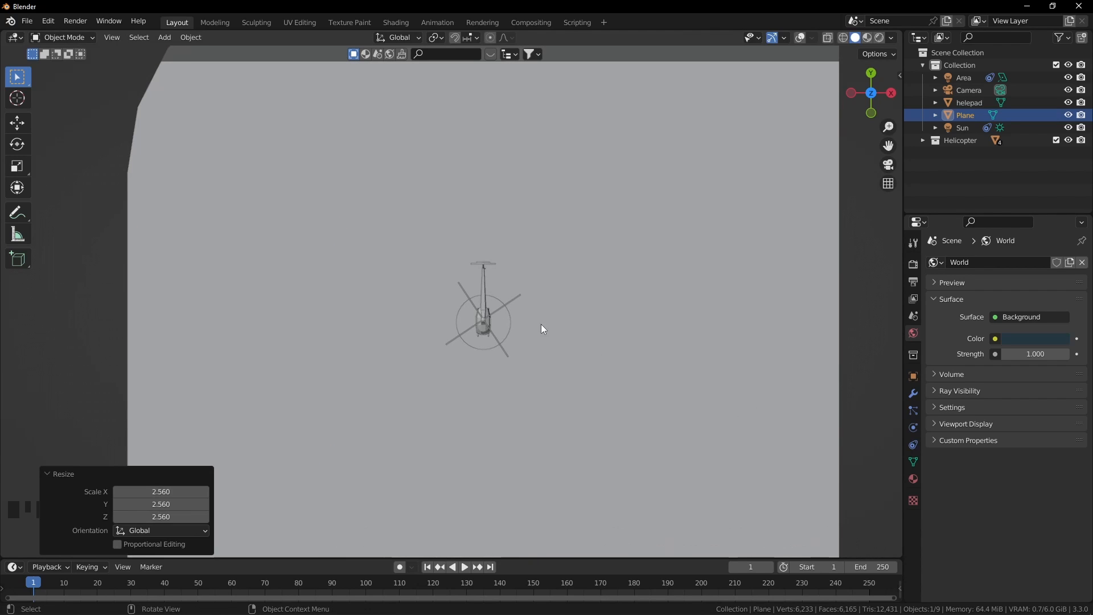
{"action": "key", "text": "KP_0"}
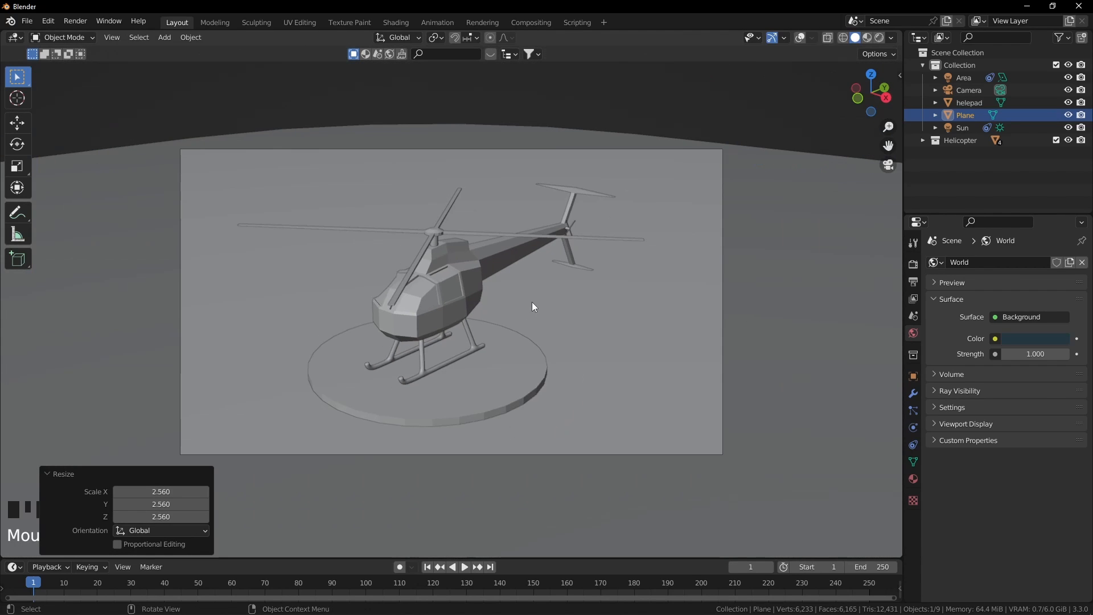
{"action": "key", "text": "z"}
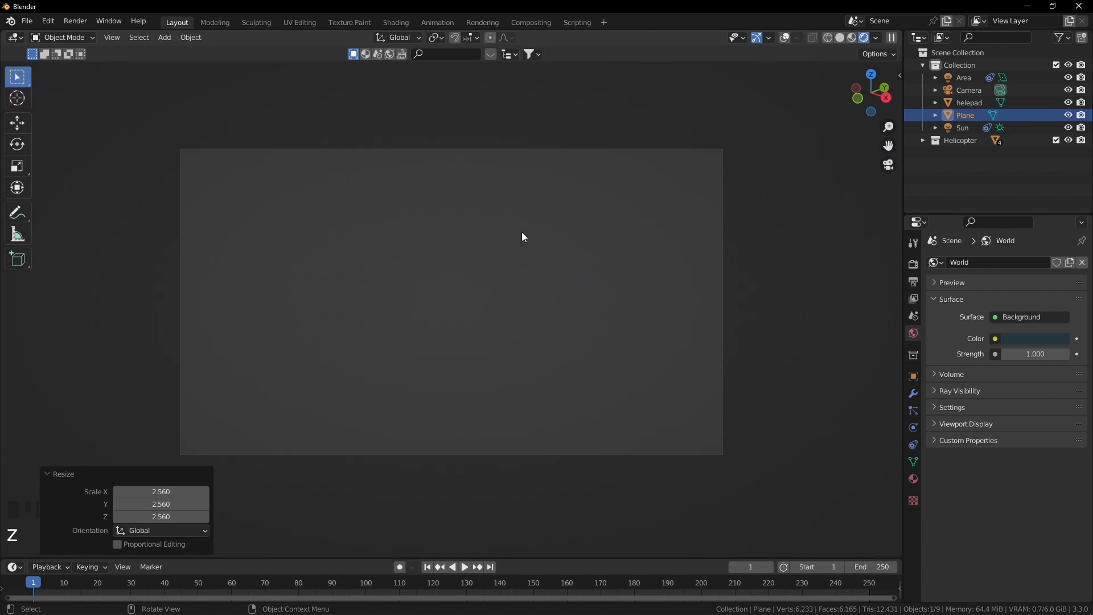